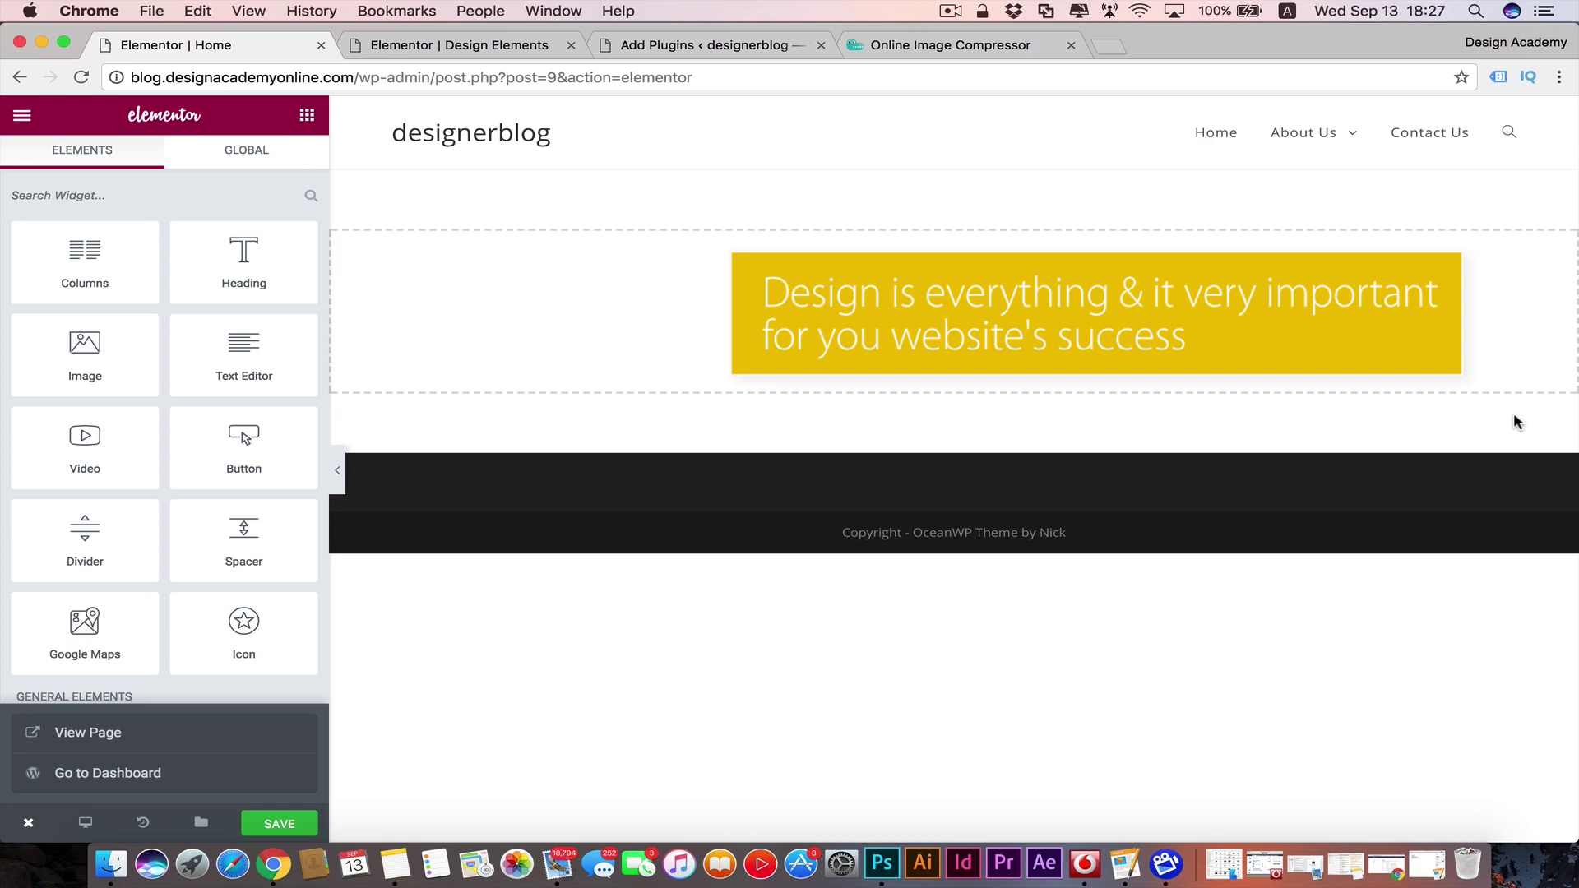
- Remove the yellow heading box that reads 'Design is everything & it very important for you website's success'
key("super+z")
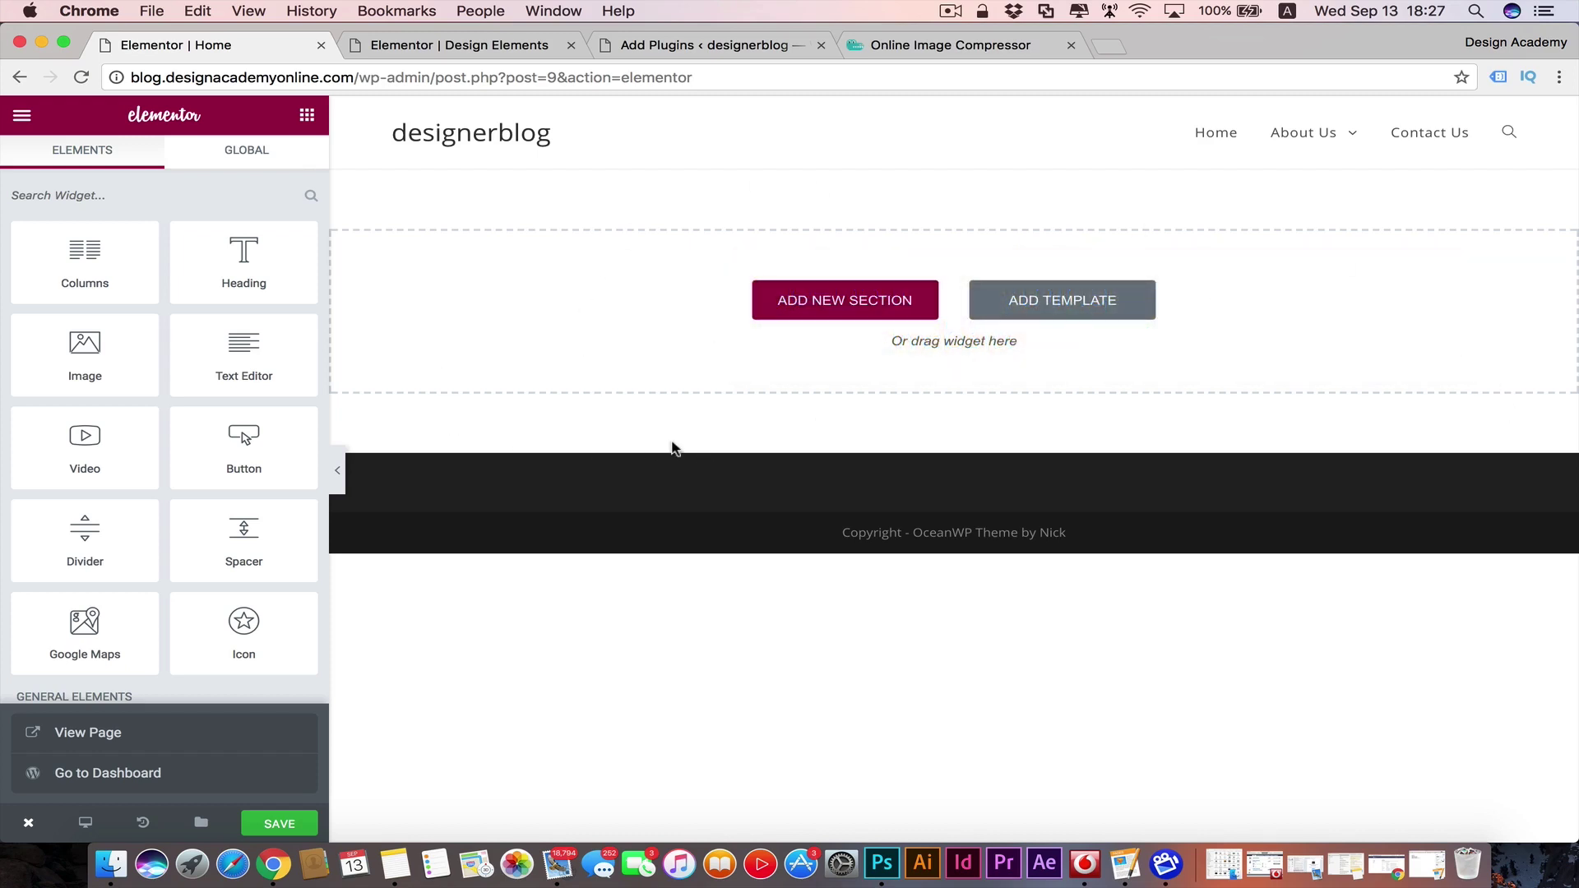
- Add a new single full-width column section and bring up its layout settings
left_click(857, 306)
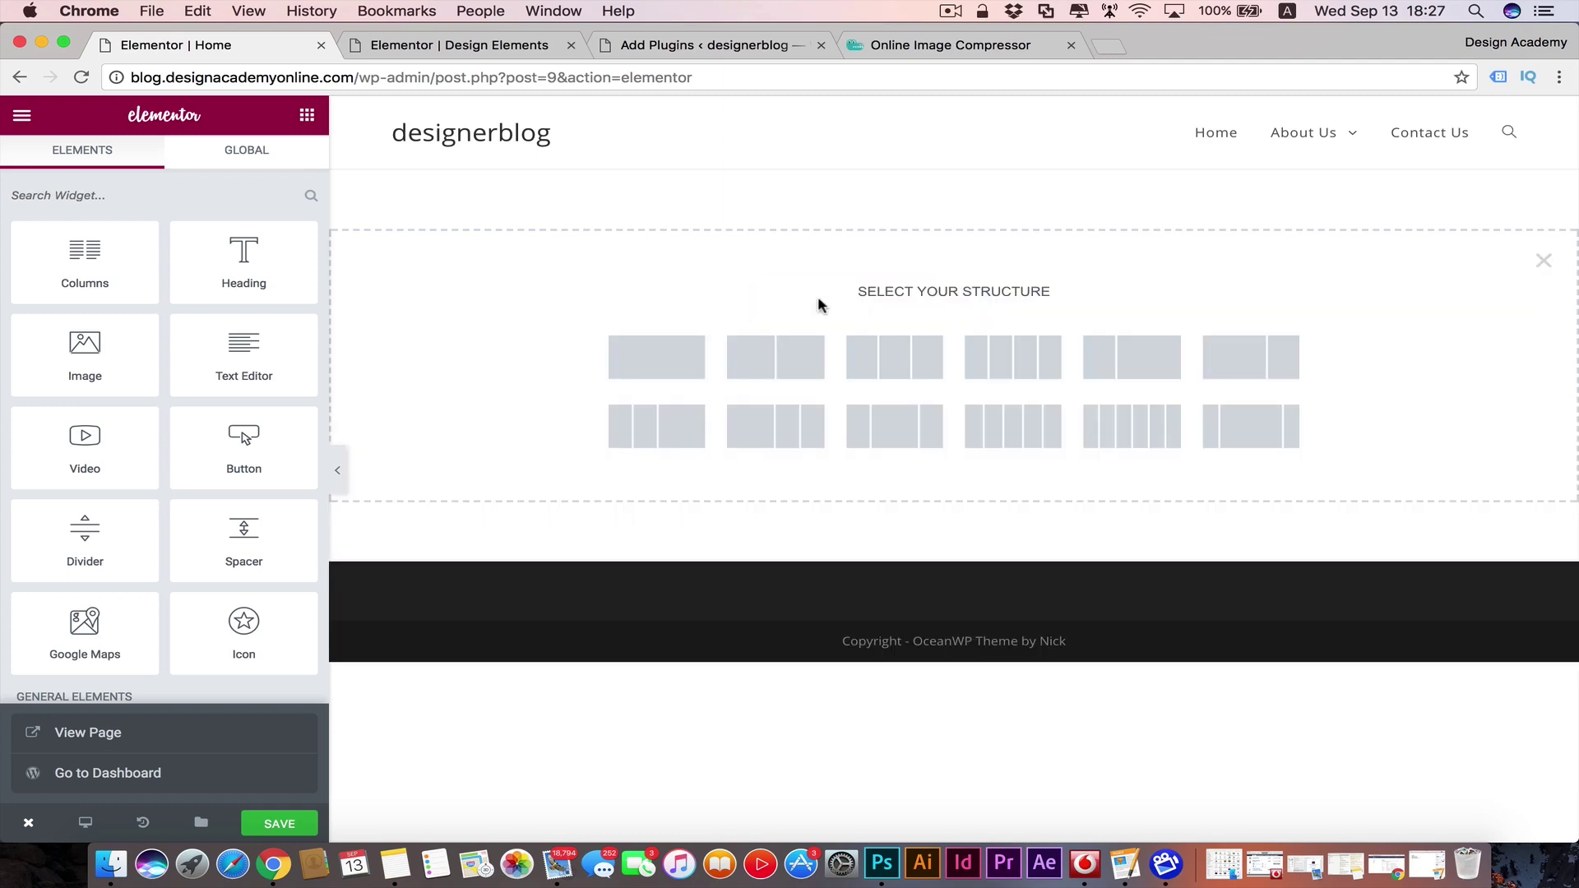
left_click(657, 355)
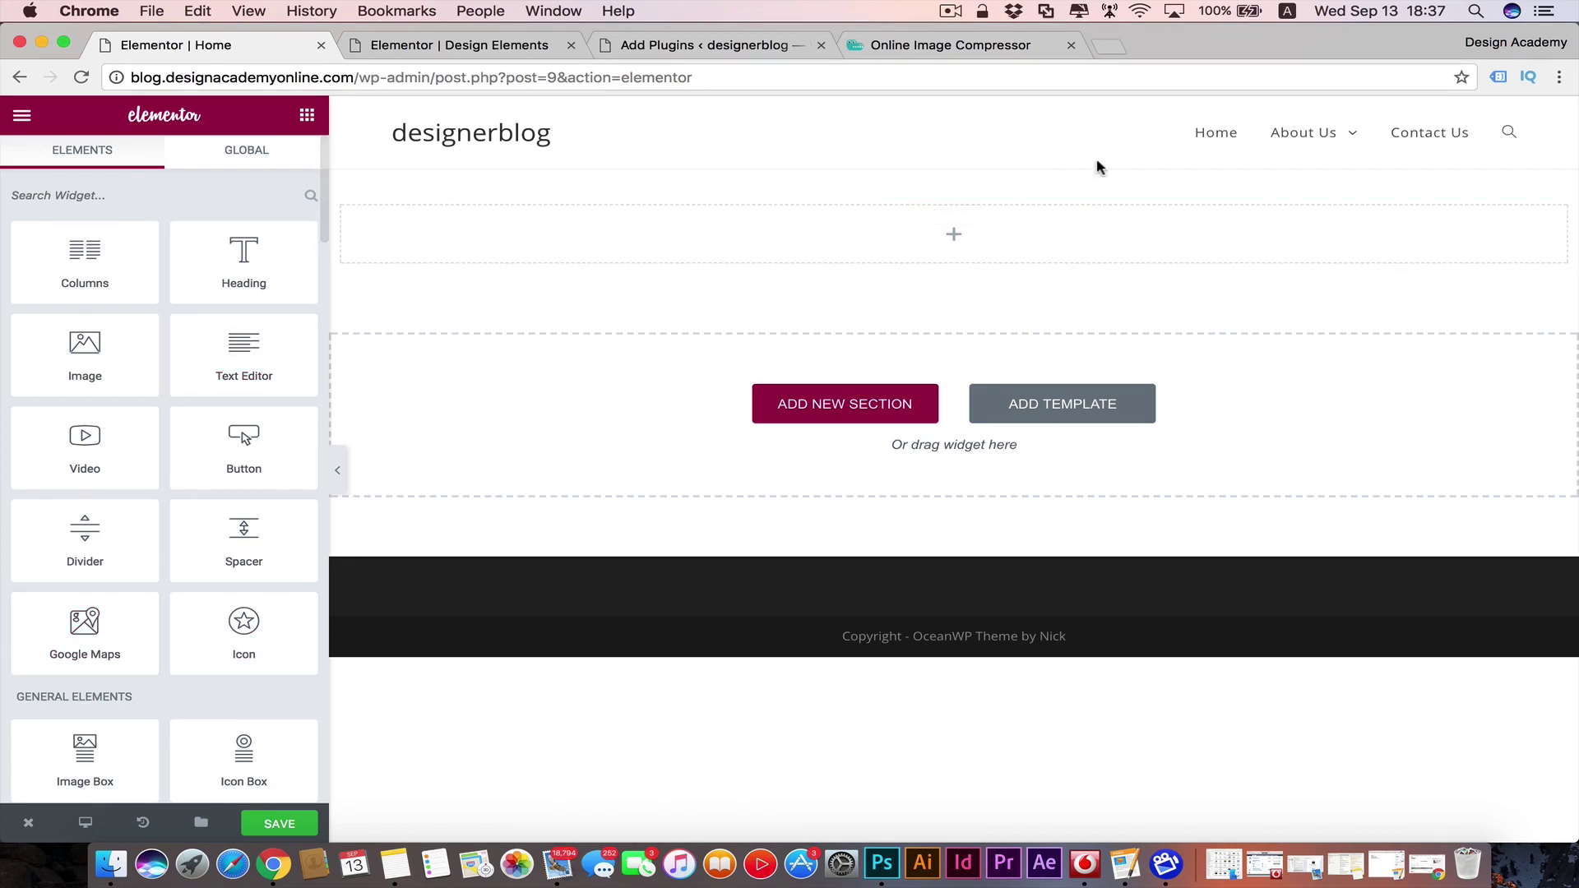
mouse_move(940, 232)
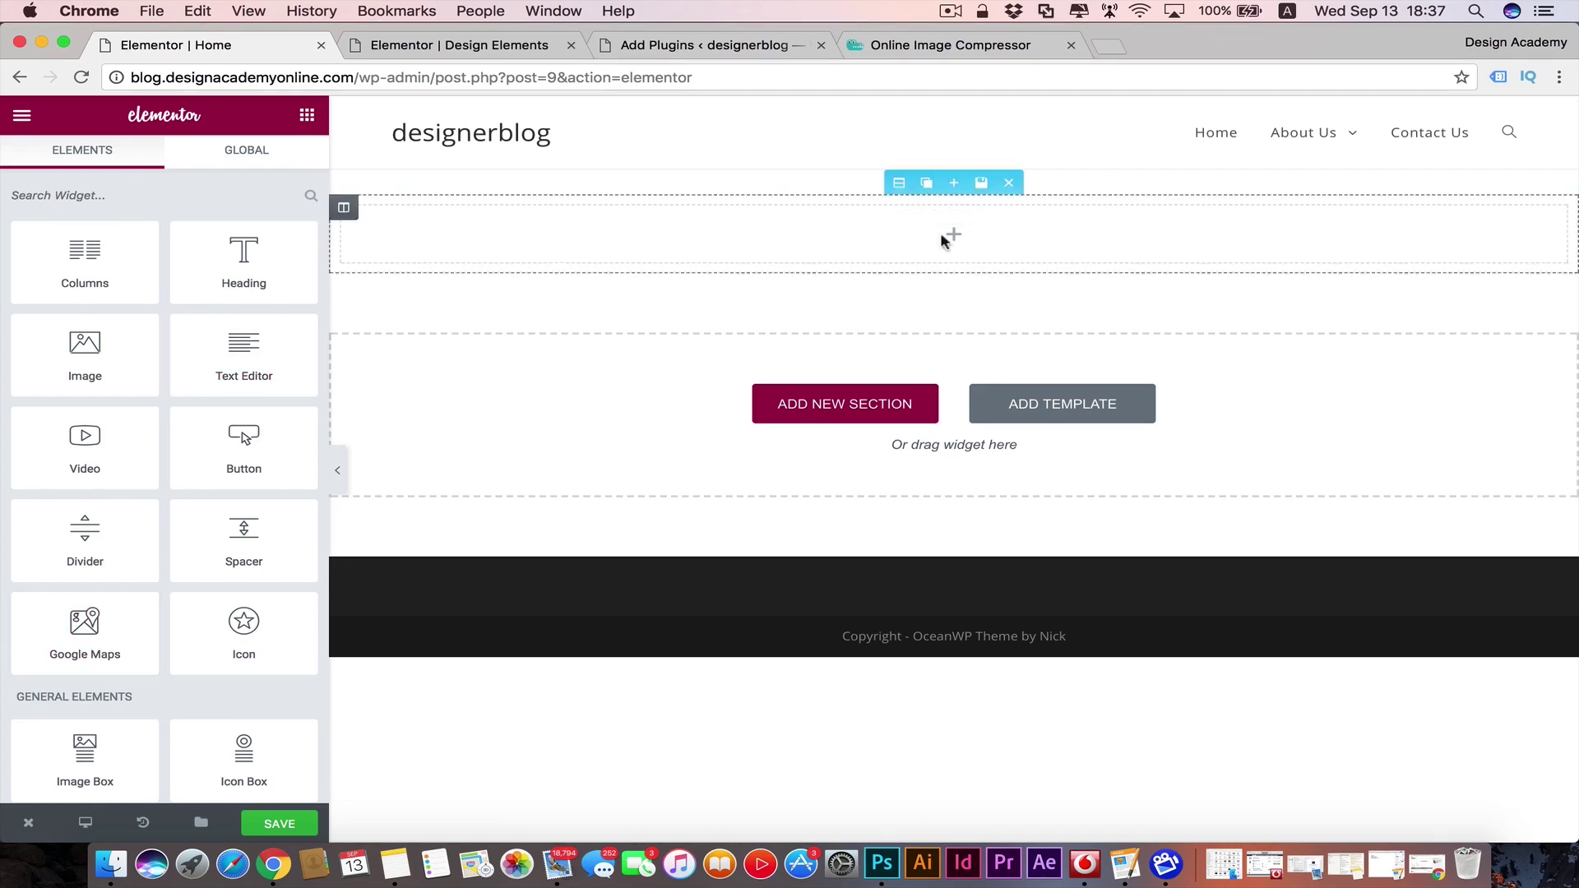
left_click(902, 184)
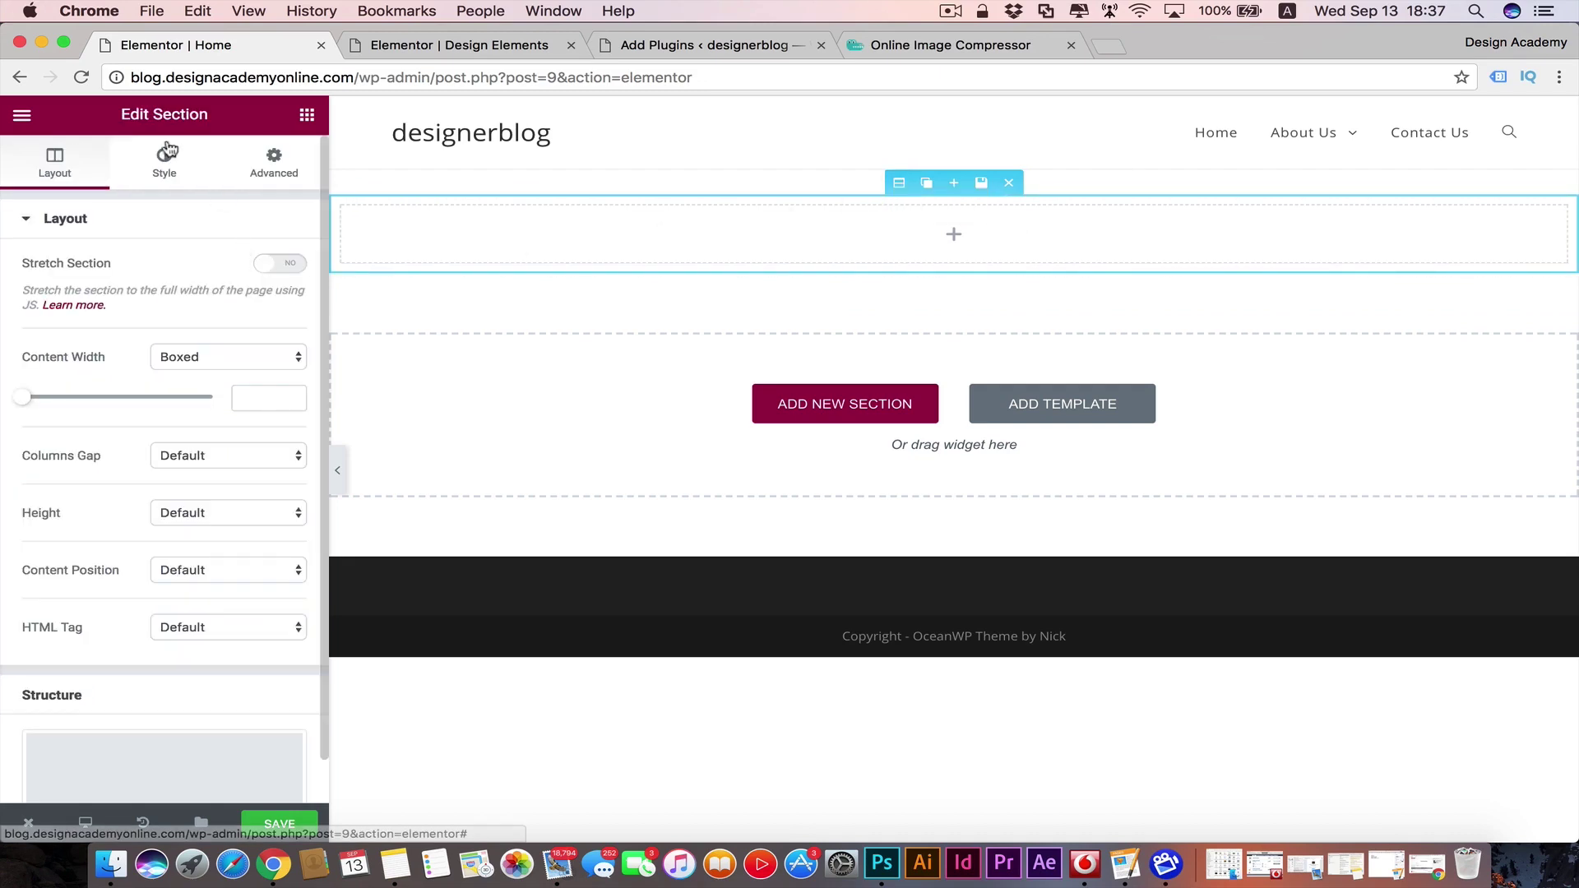
- Switch Stretch Section on and set the section background type to Classic
left_click(269, 263)
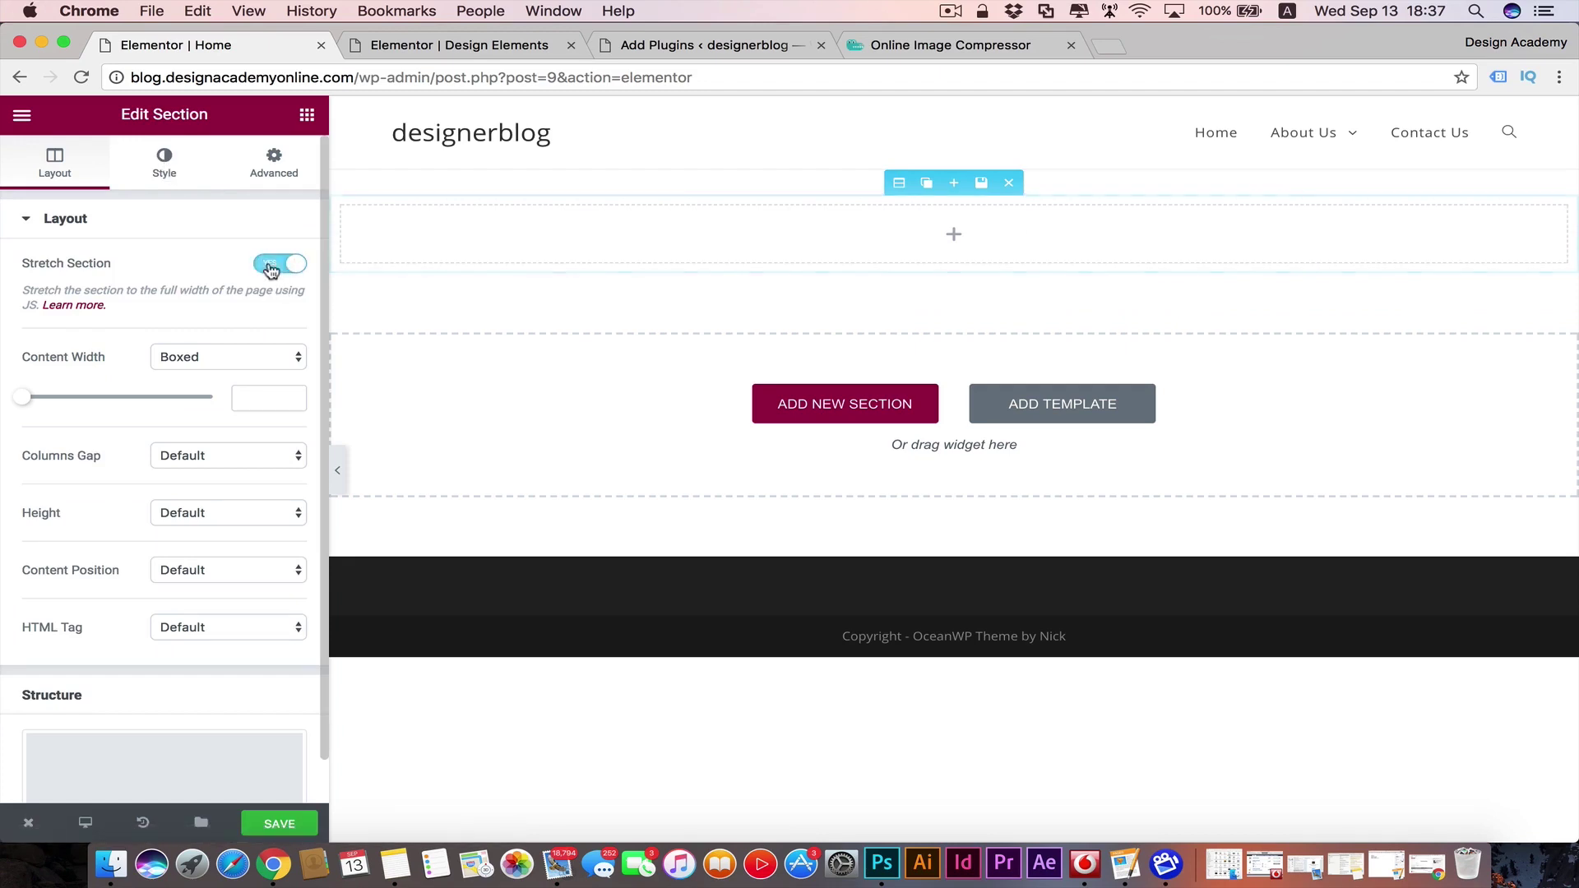
left_click(165, 174)
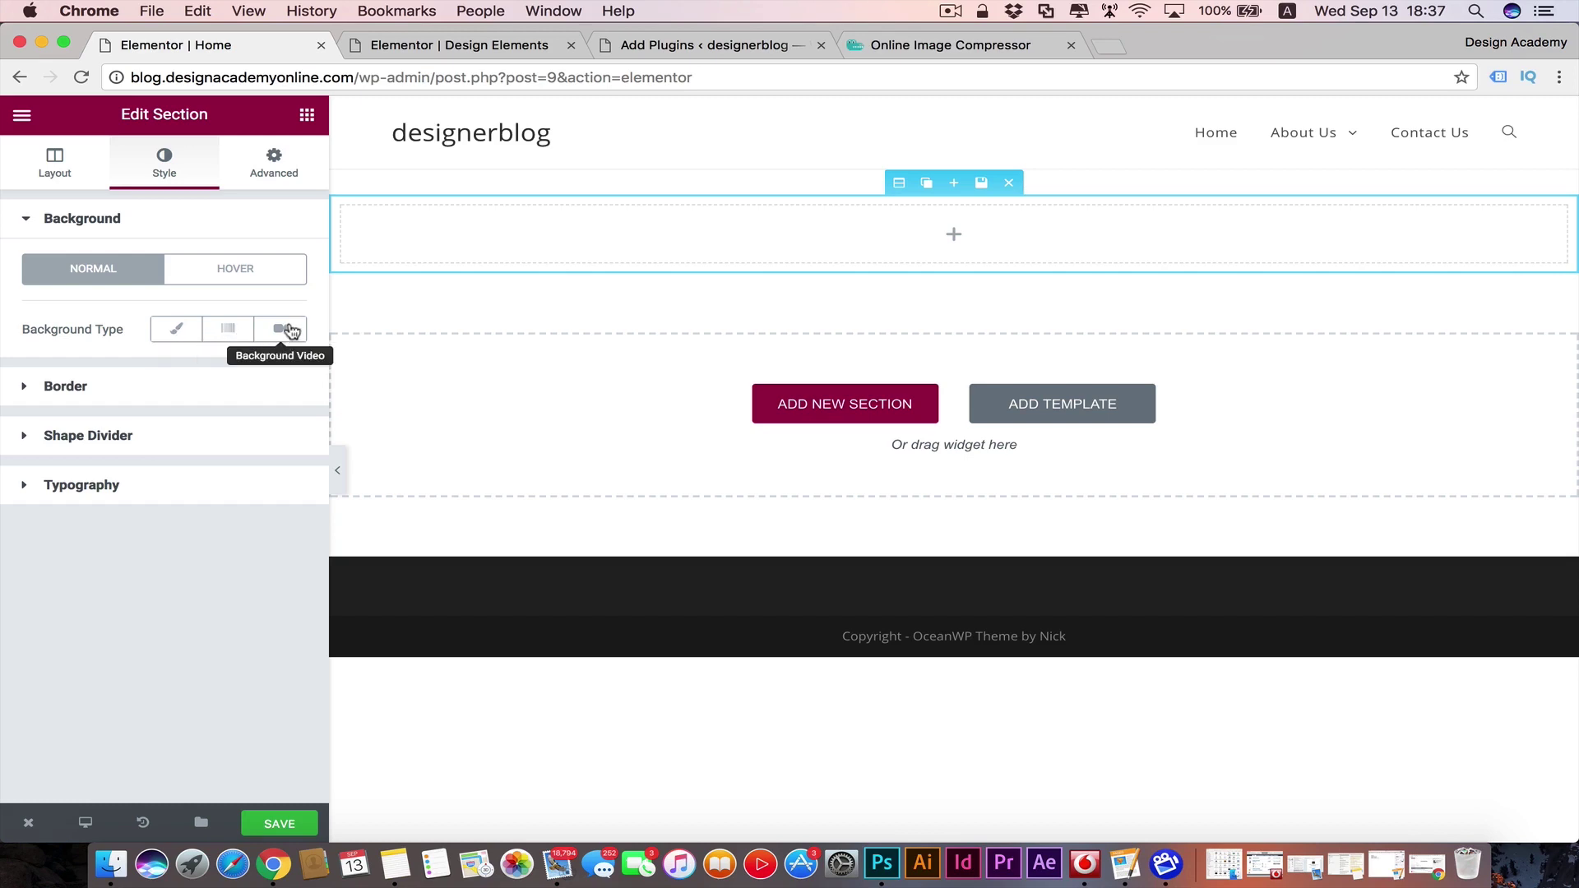
left_click(173, 337)
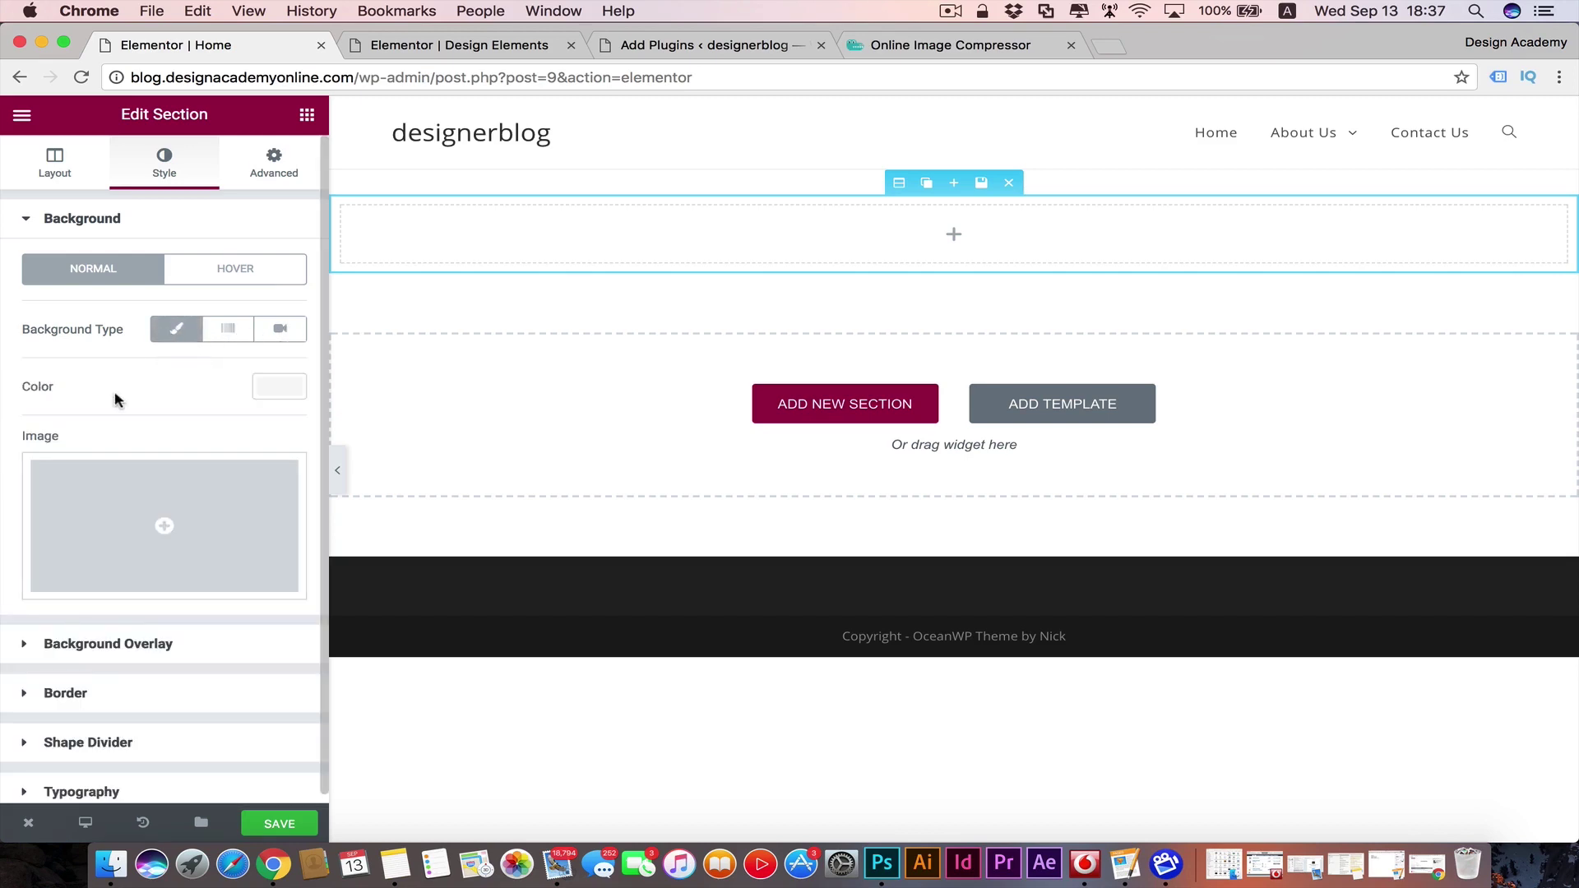
scroll(115, 402, "down", 1)
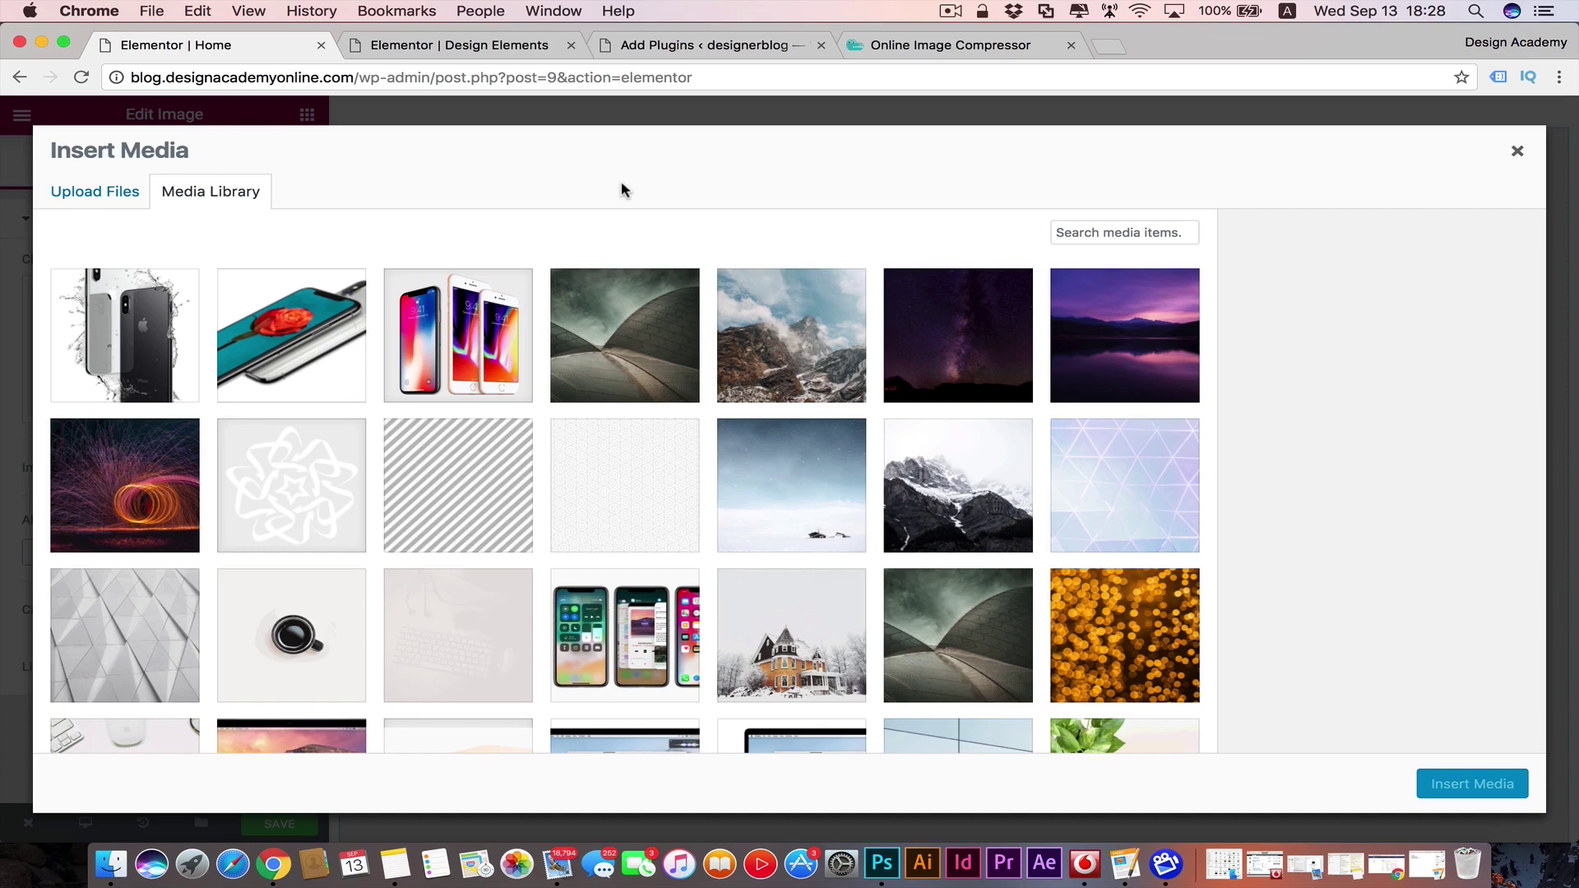
- Try uploading imac.png to the media library, cancel, then go to the Online Image Compressor
left_click(649, 346)
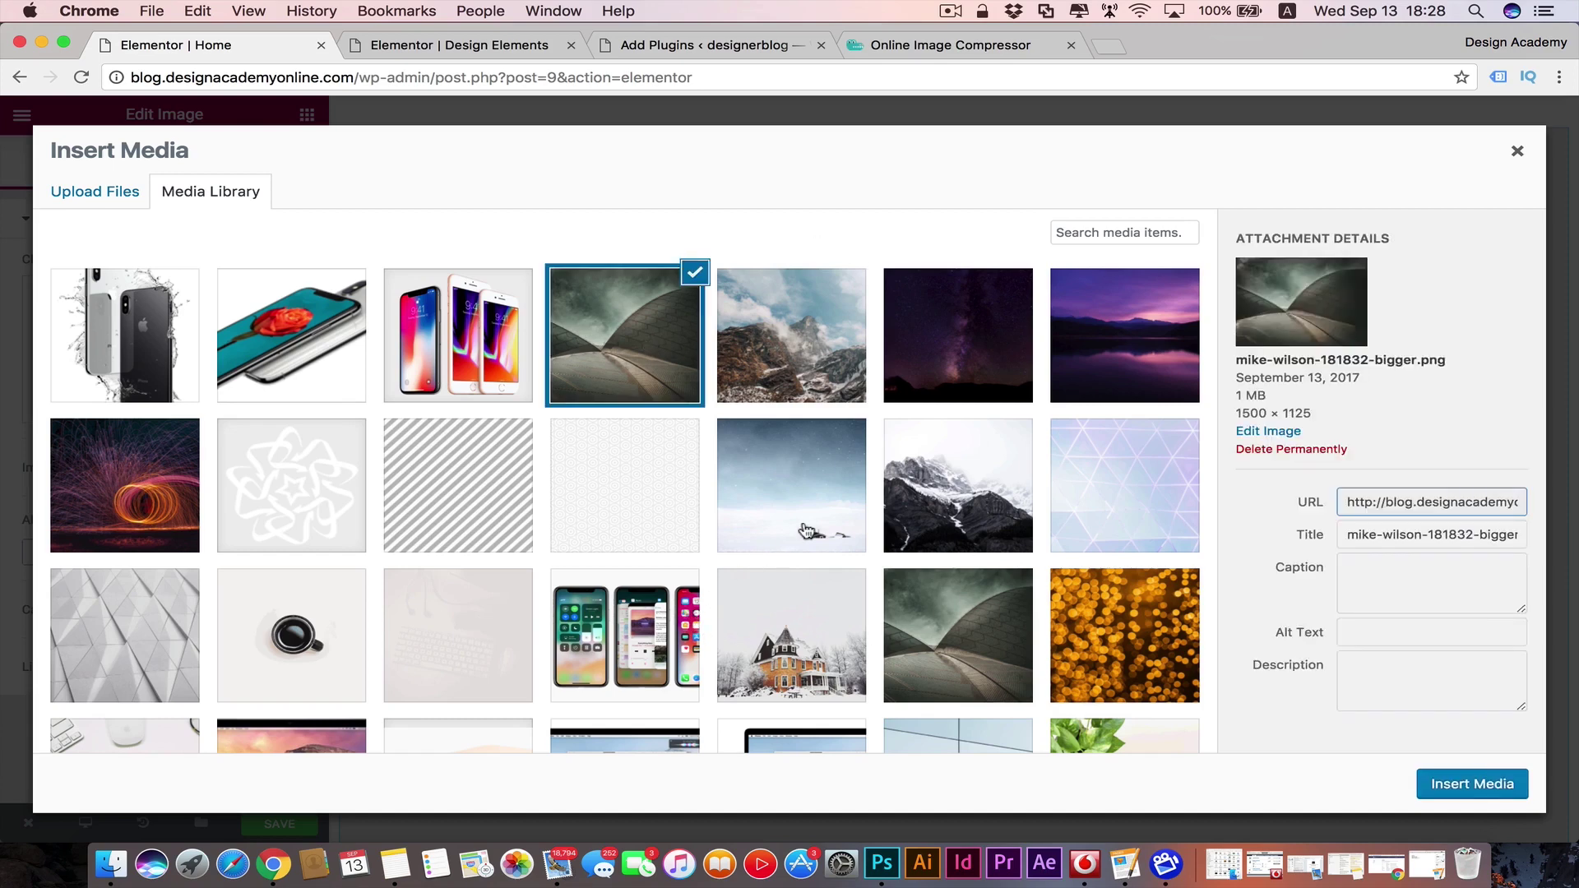
left_click(95, 194)
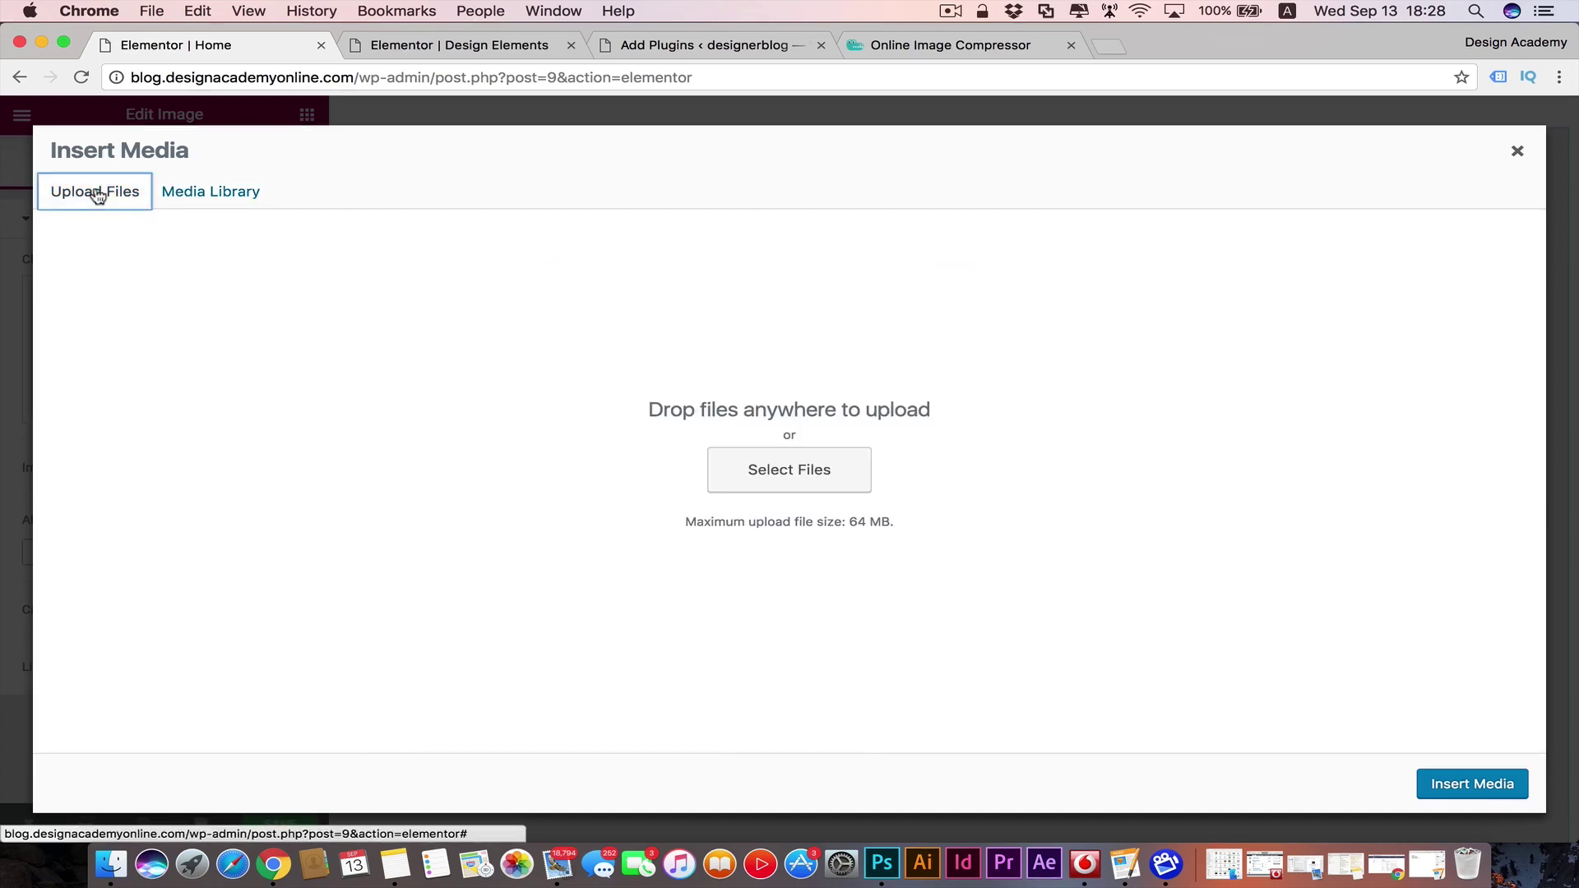
left_click(793, 475)
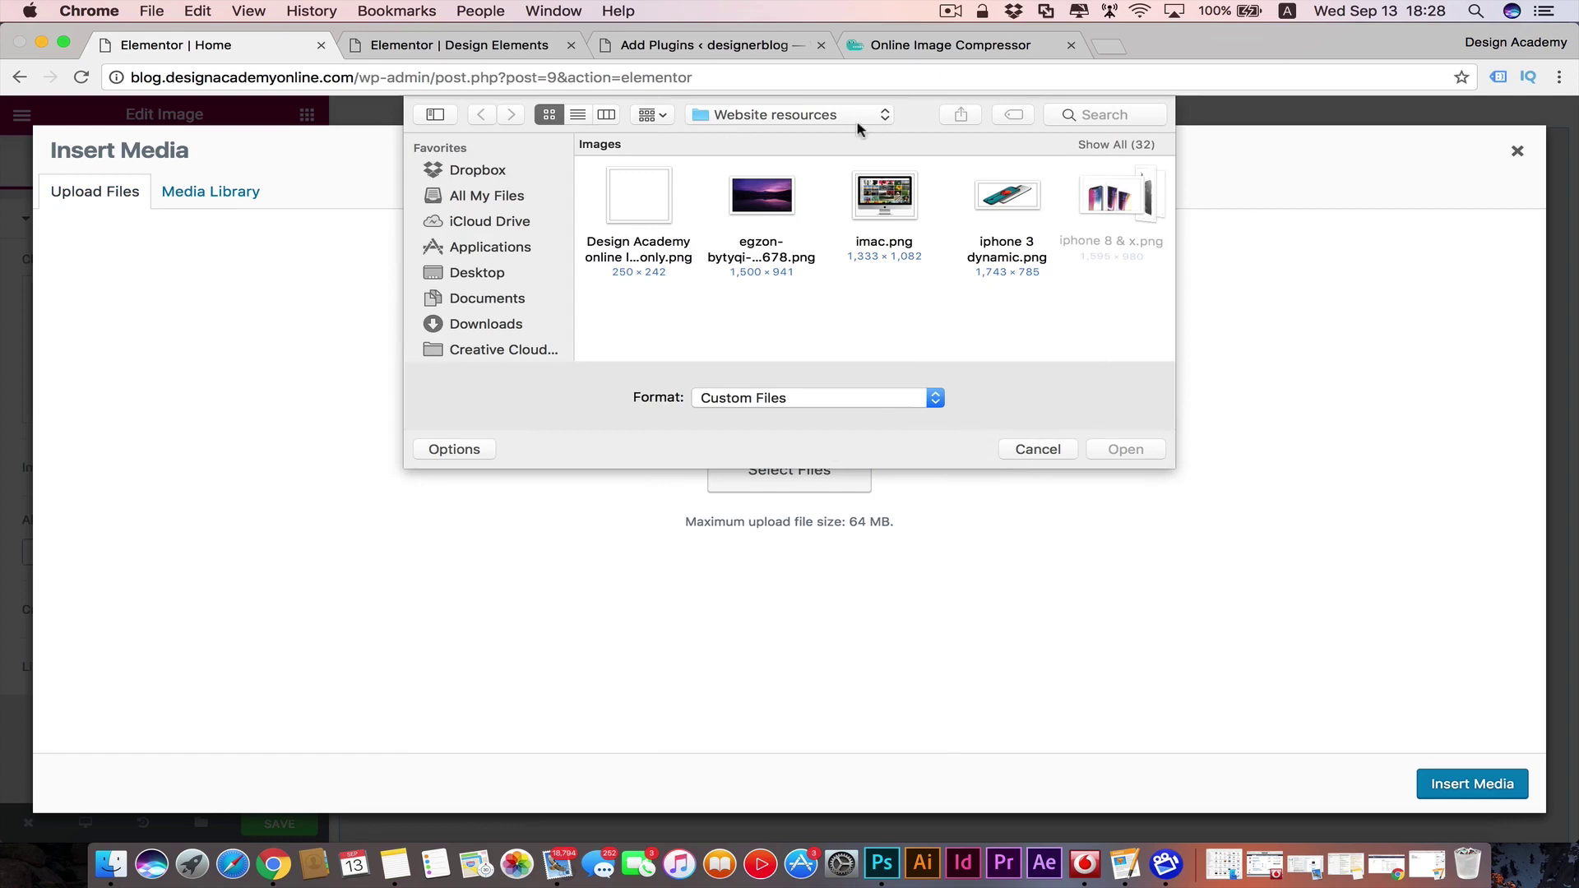
left_click(908, 191)
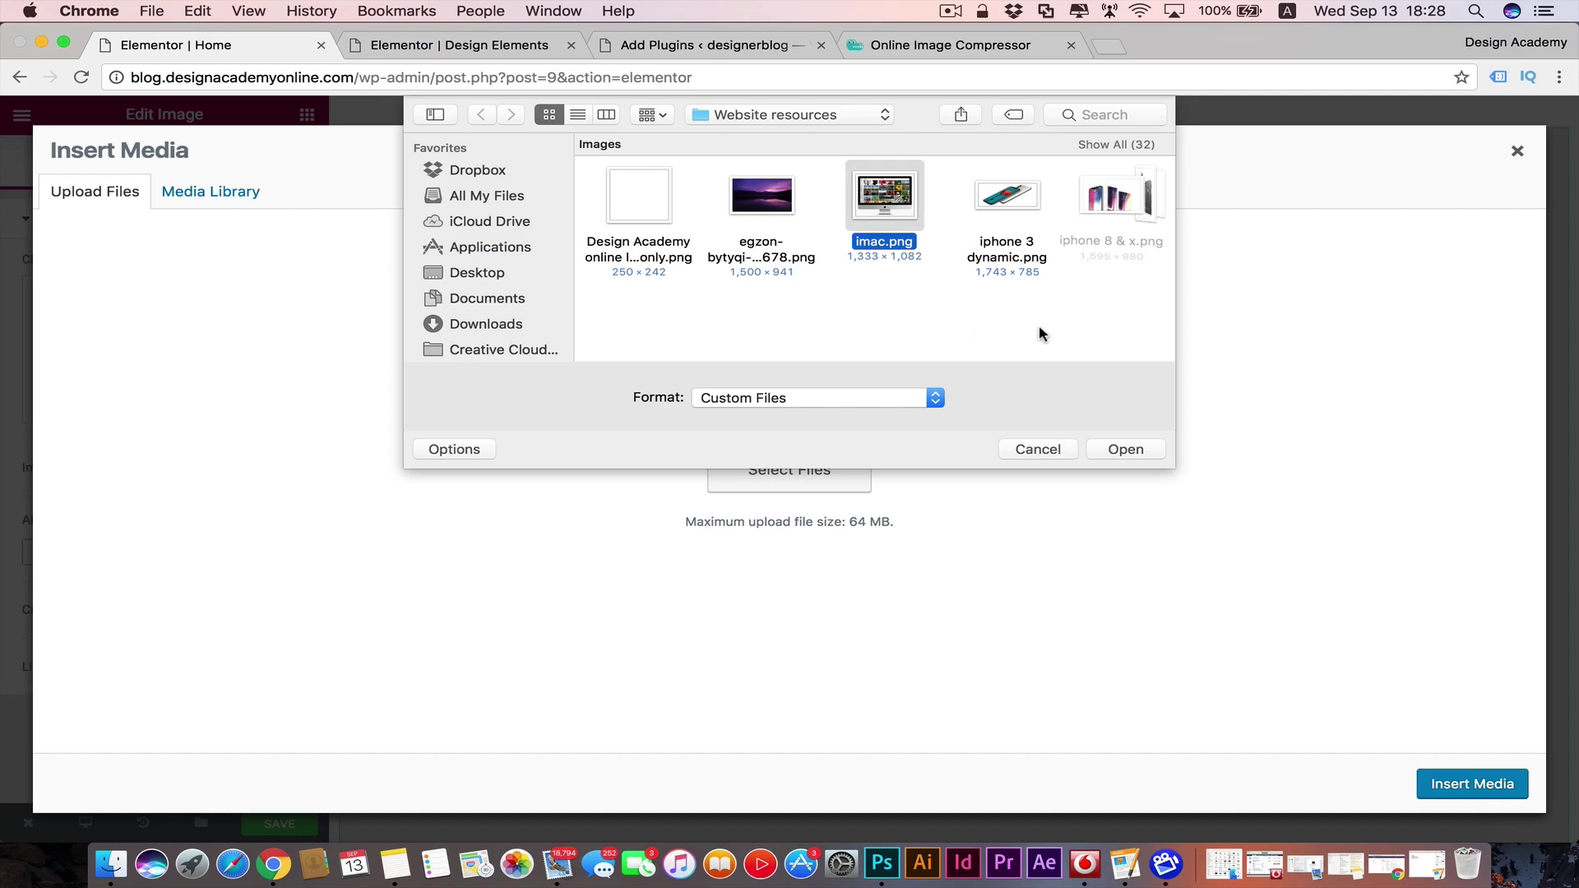
left_click(1038, 449)
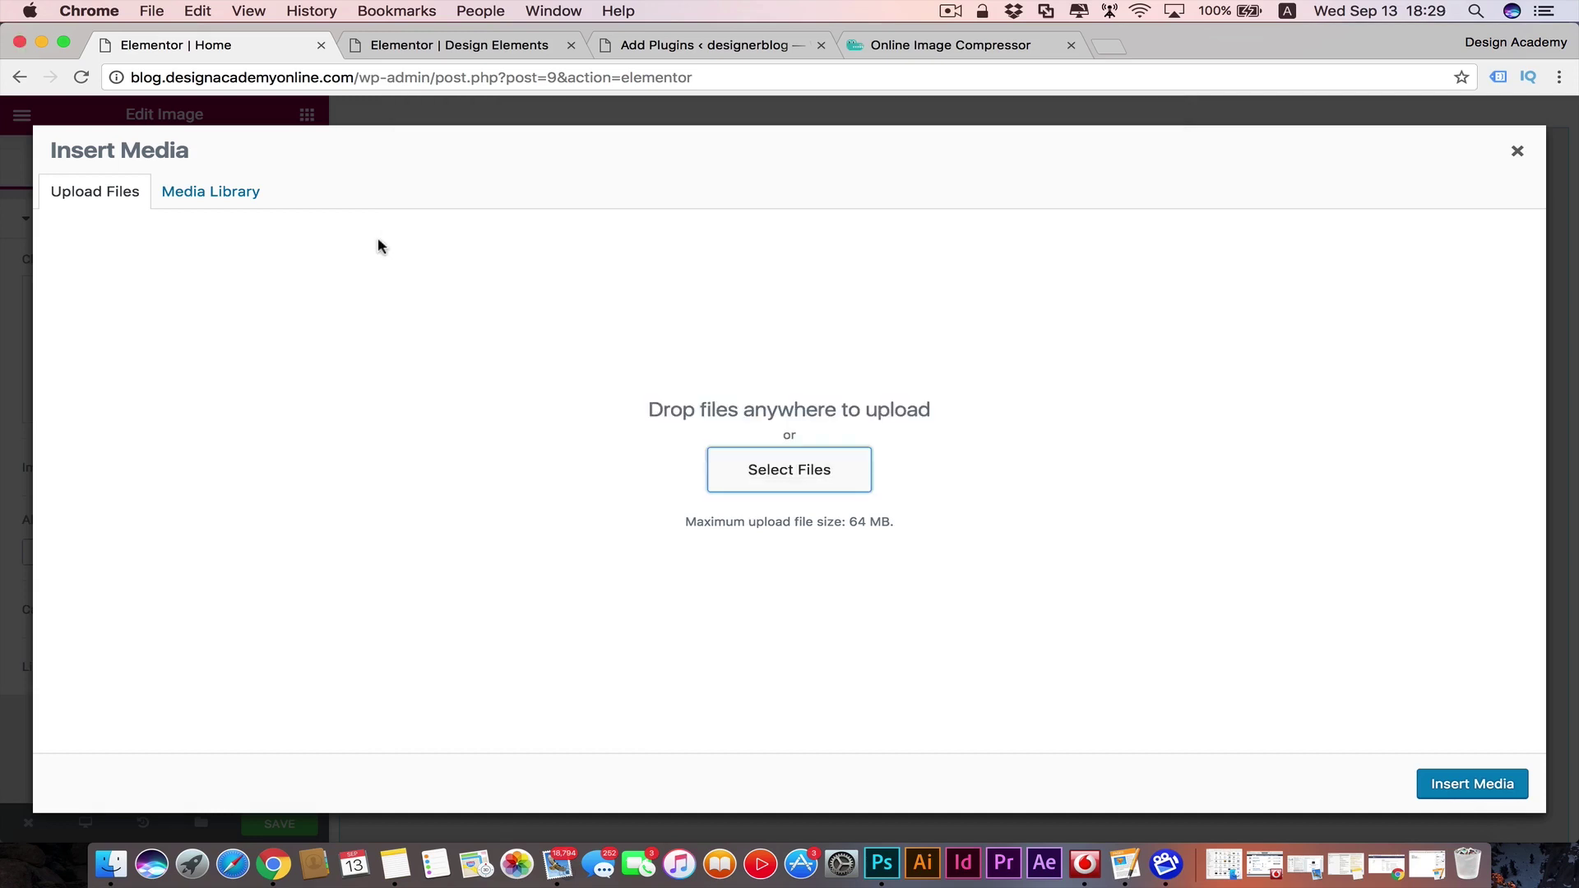
left_click(206, 191)
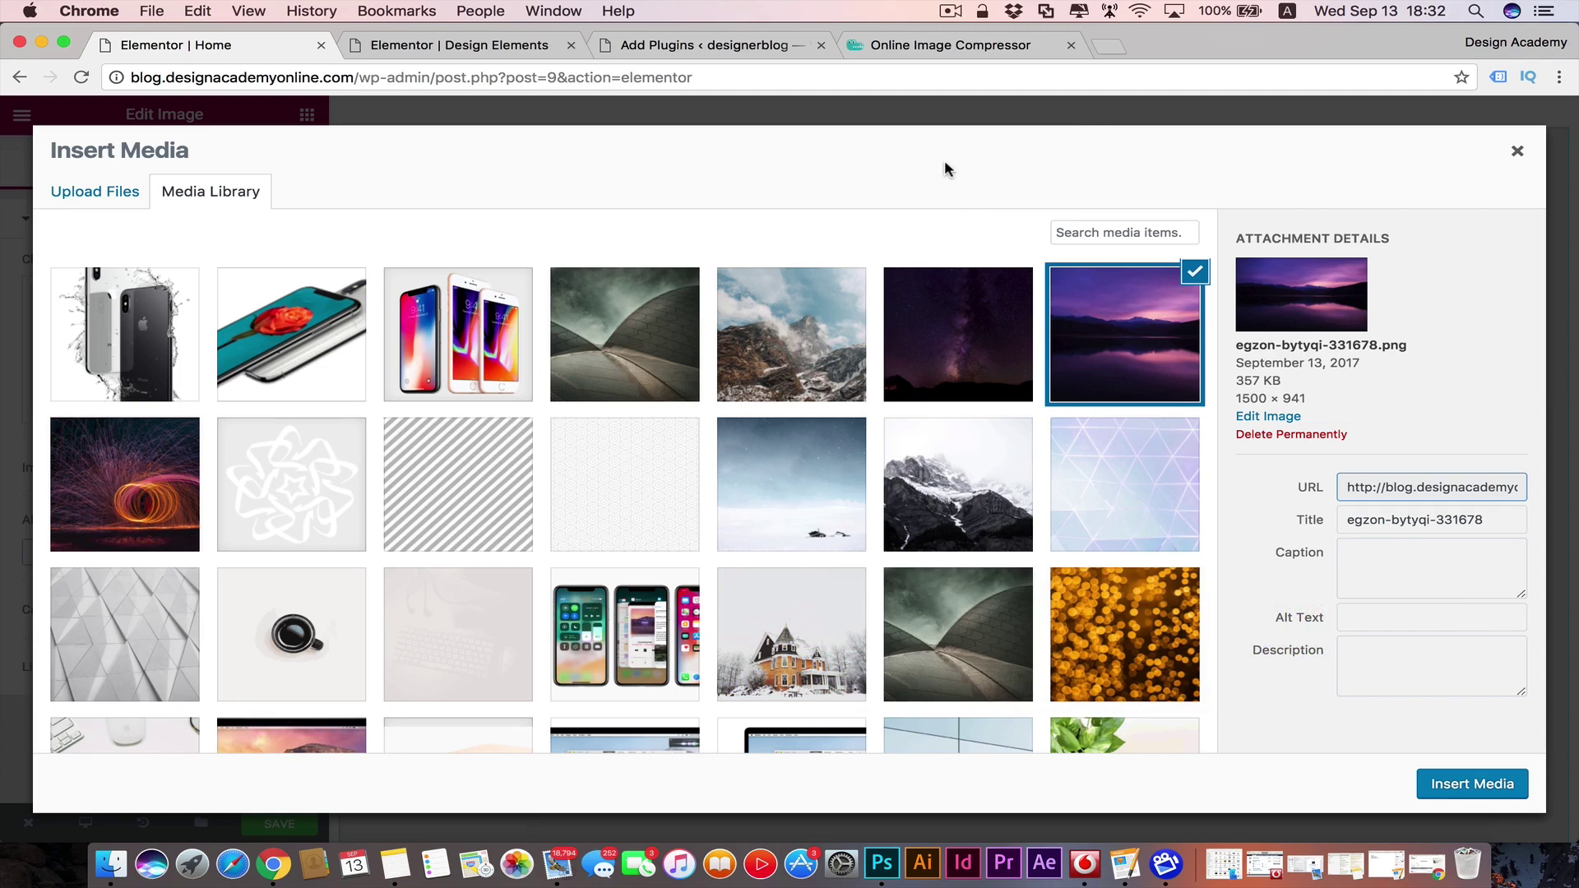
left_click(945, 44)
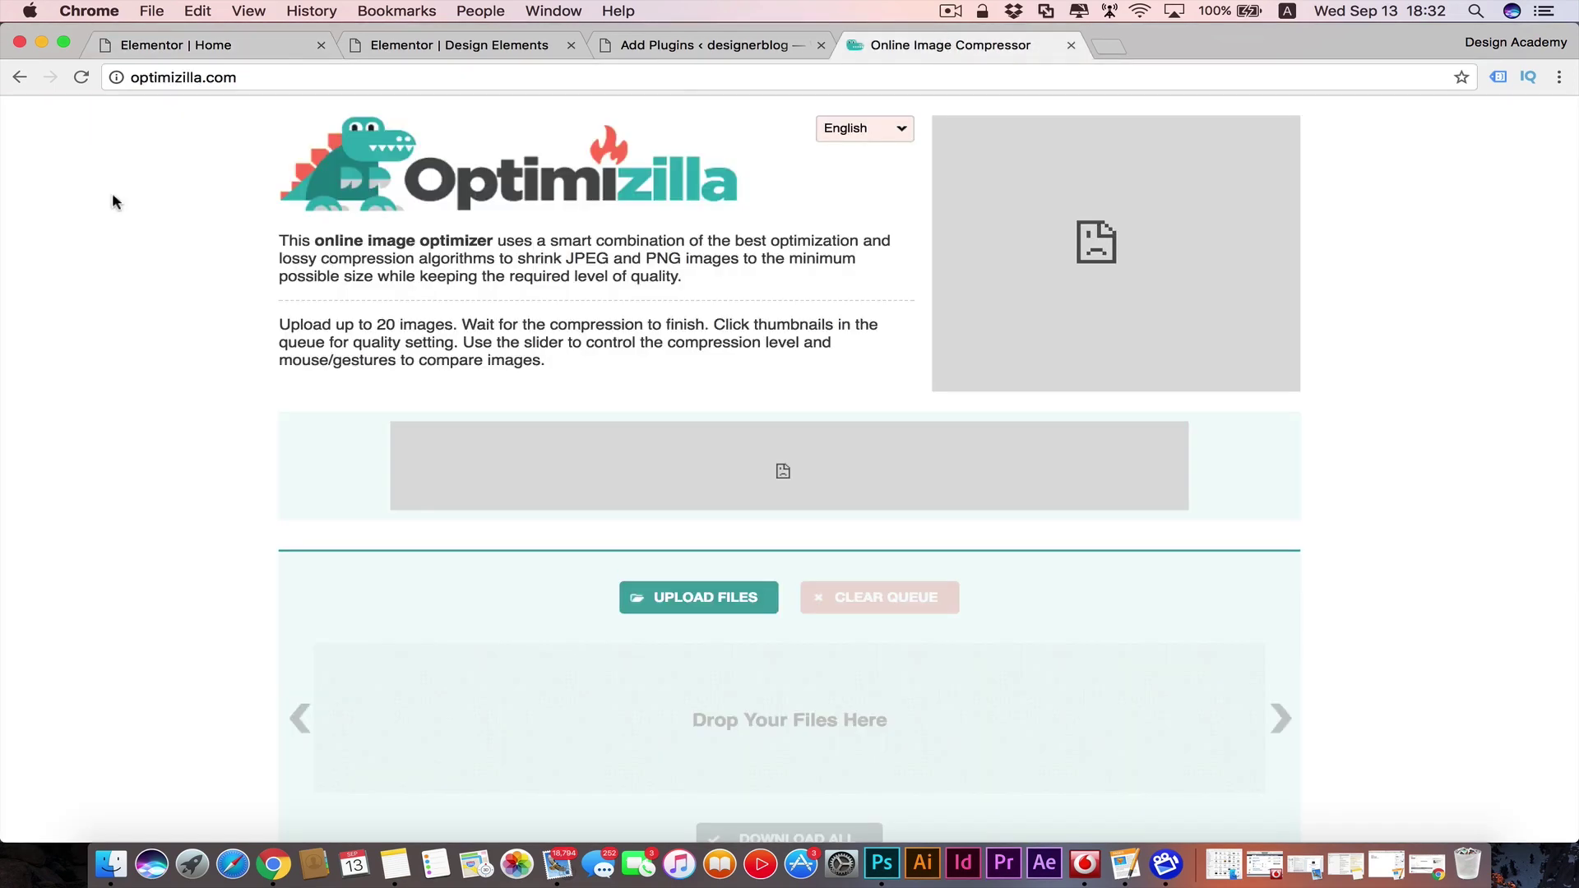
- Look over the Optimizilla compressor page, then go to the 'wp smush' plugin search results
scroll(112, 196, "down", 2)
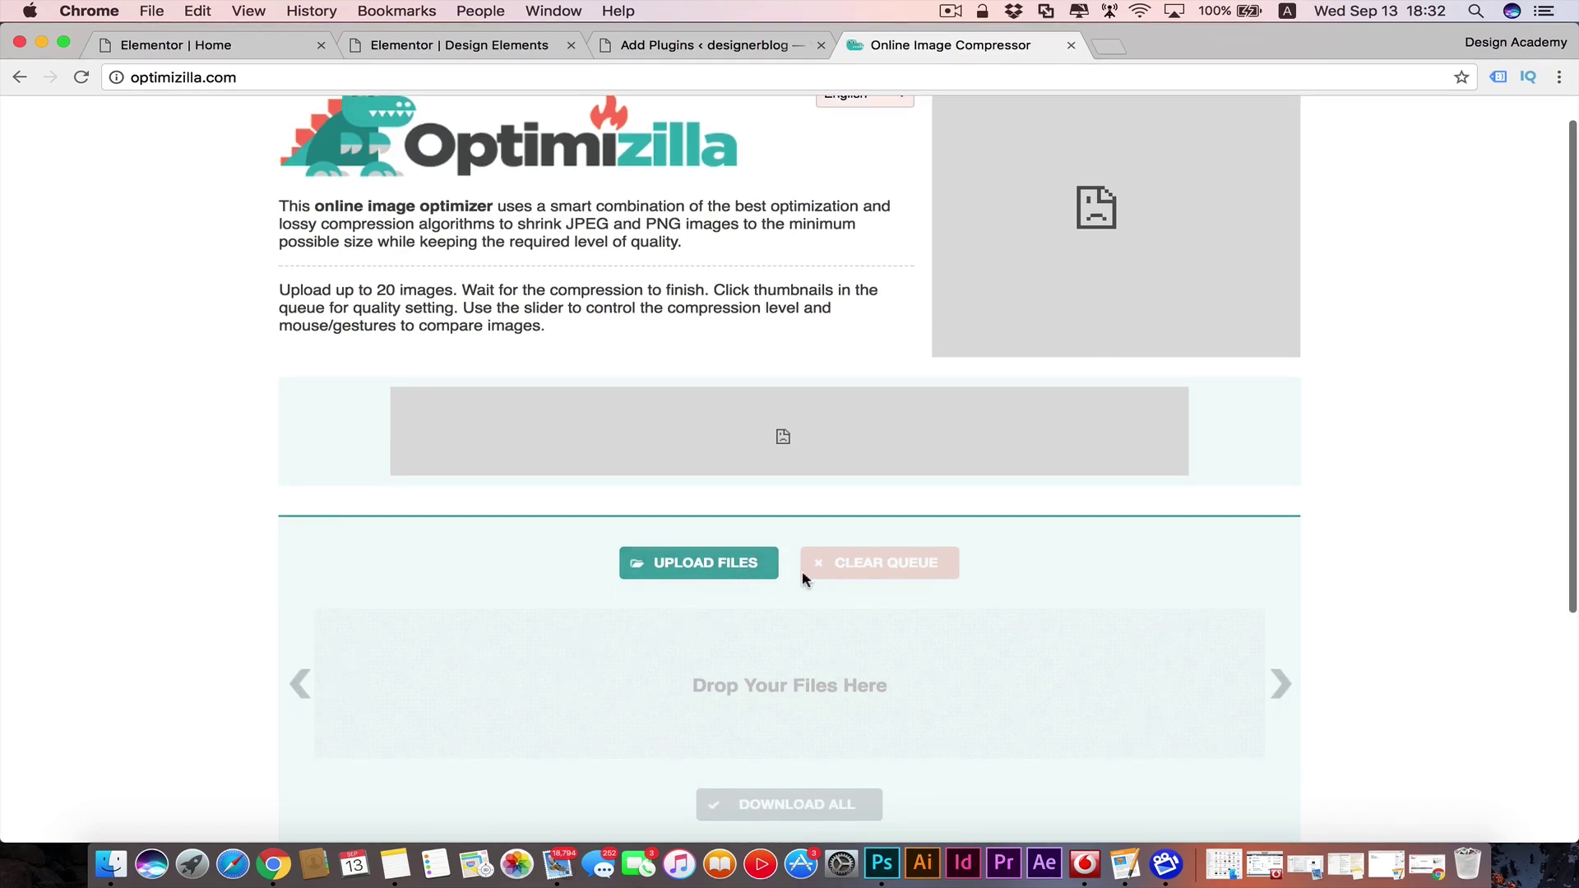
scroll(209, 503, "down", 5)
scroll(209, 503, "down", 5)
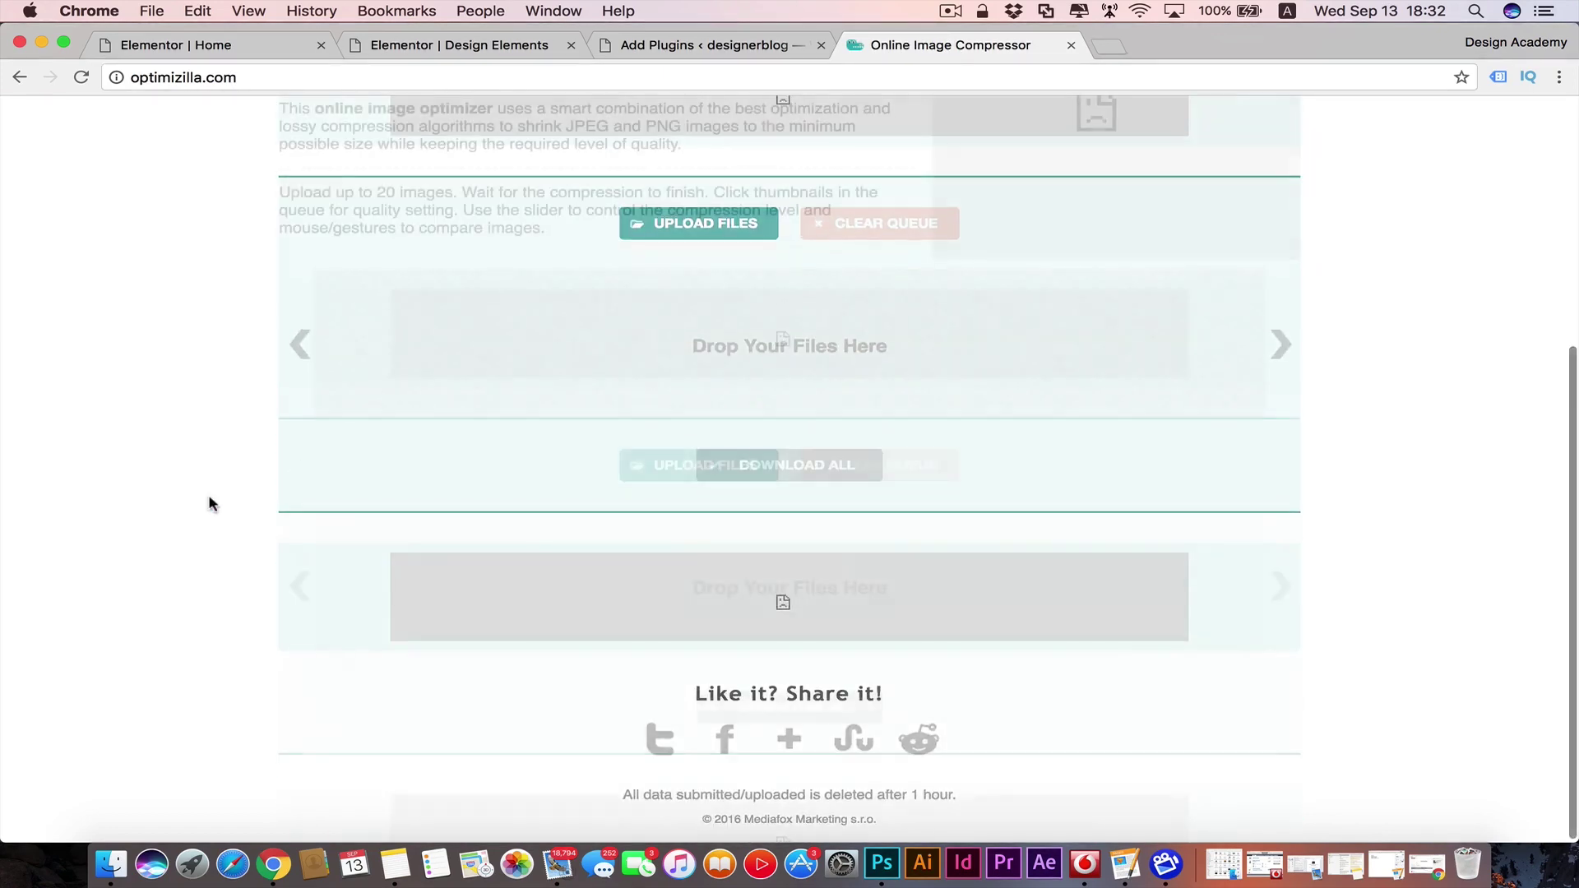
scroll(209, 503, "up", 6)
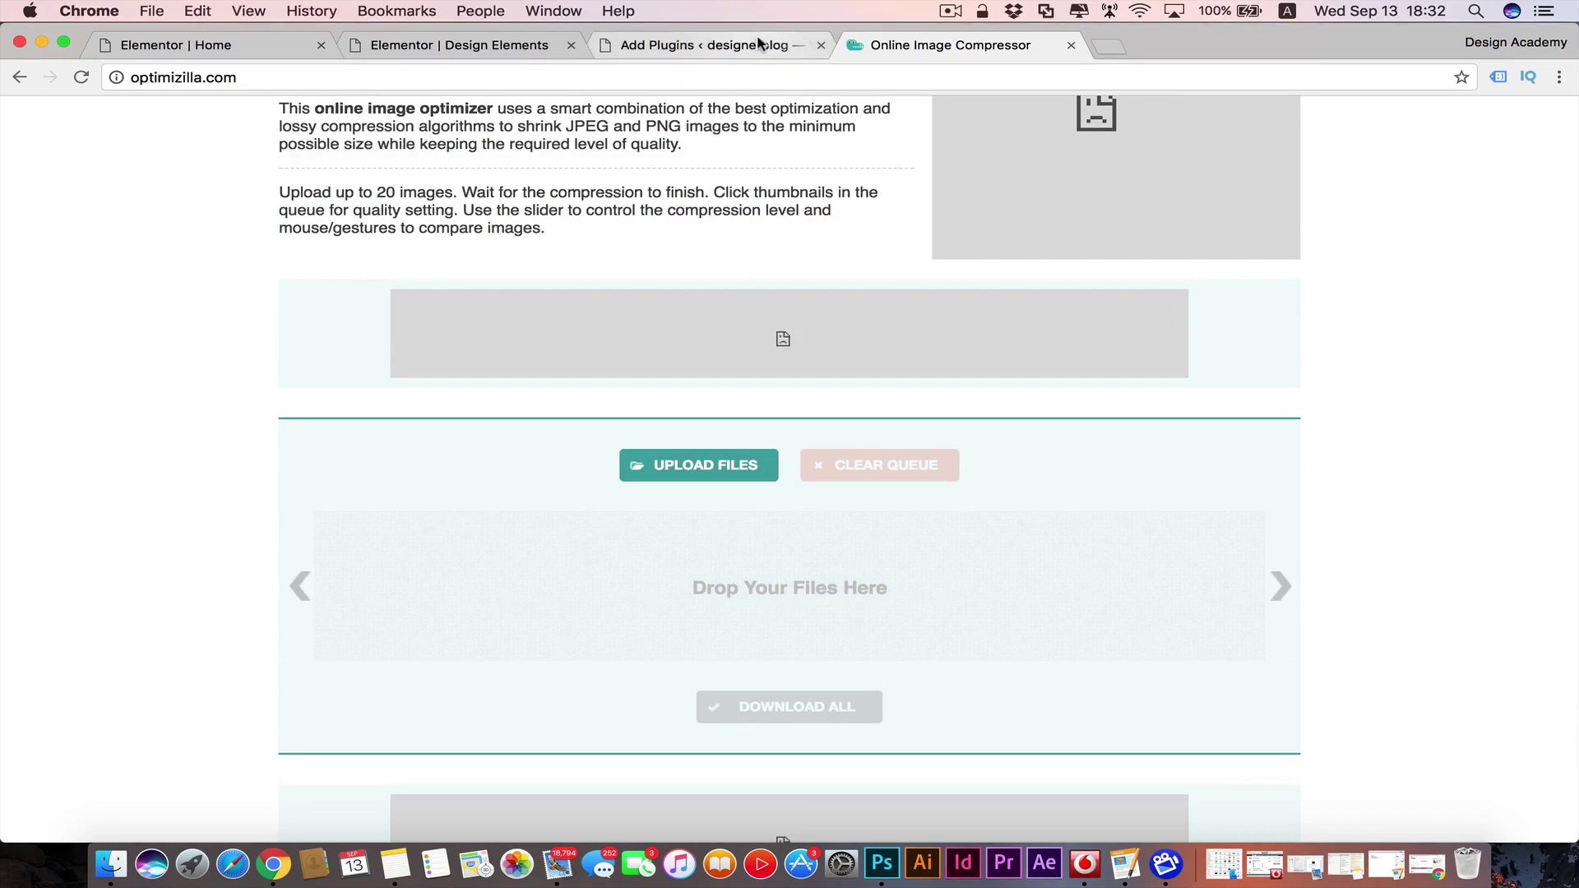
left_click(716, 44)
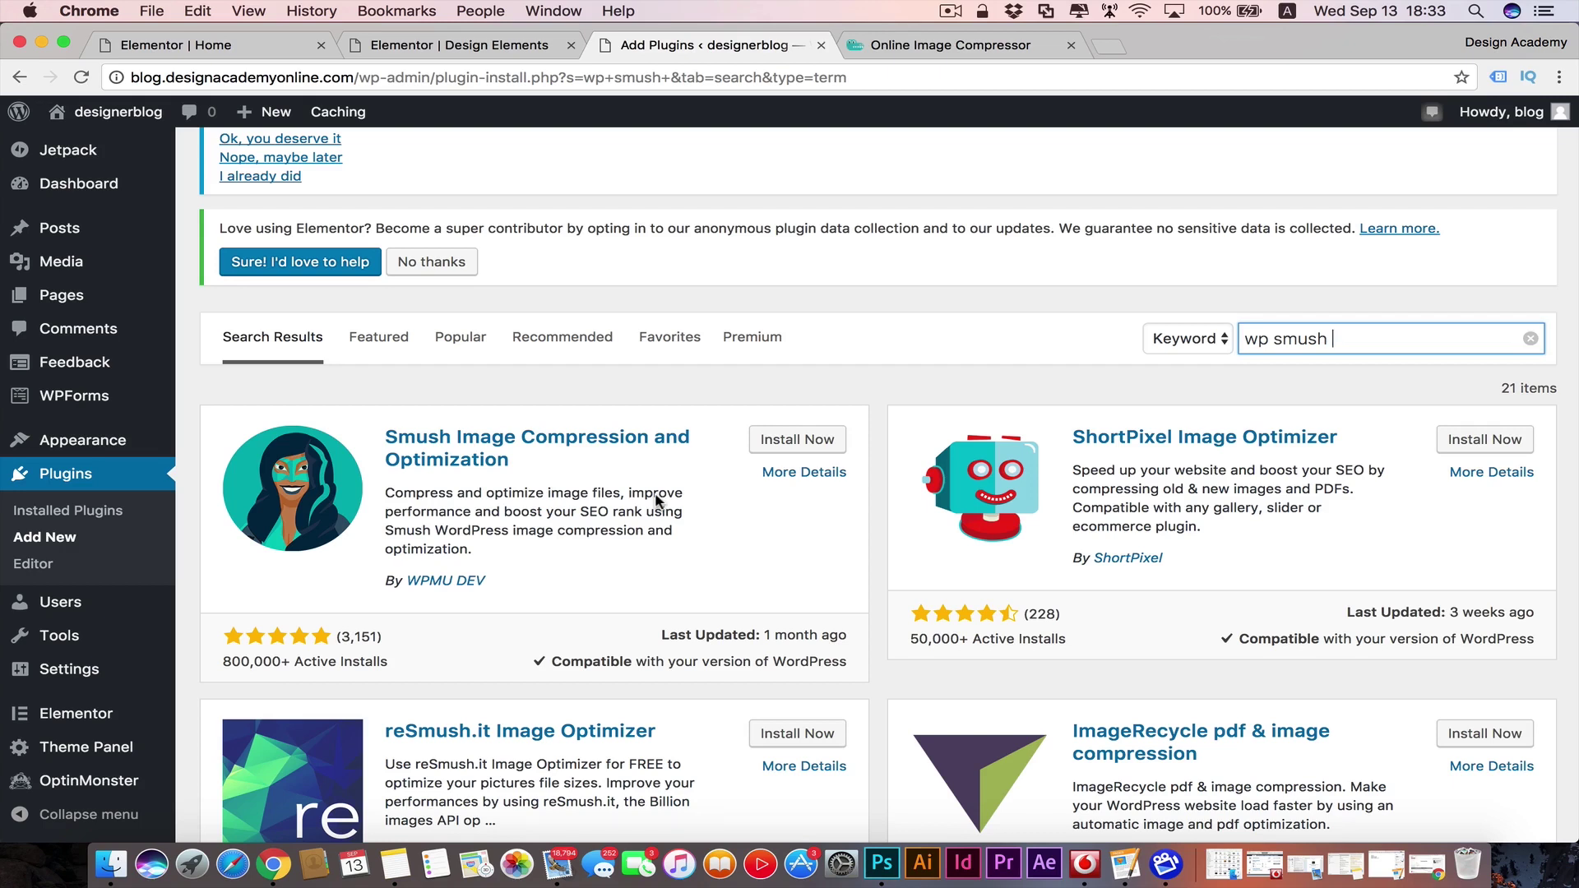
- Return to the Elementor Home page editor with its media library open
left_click(226, 47)
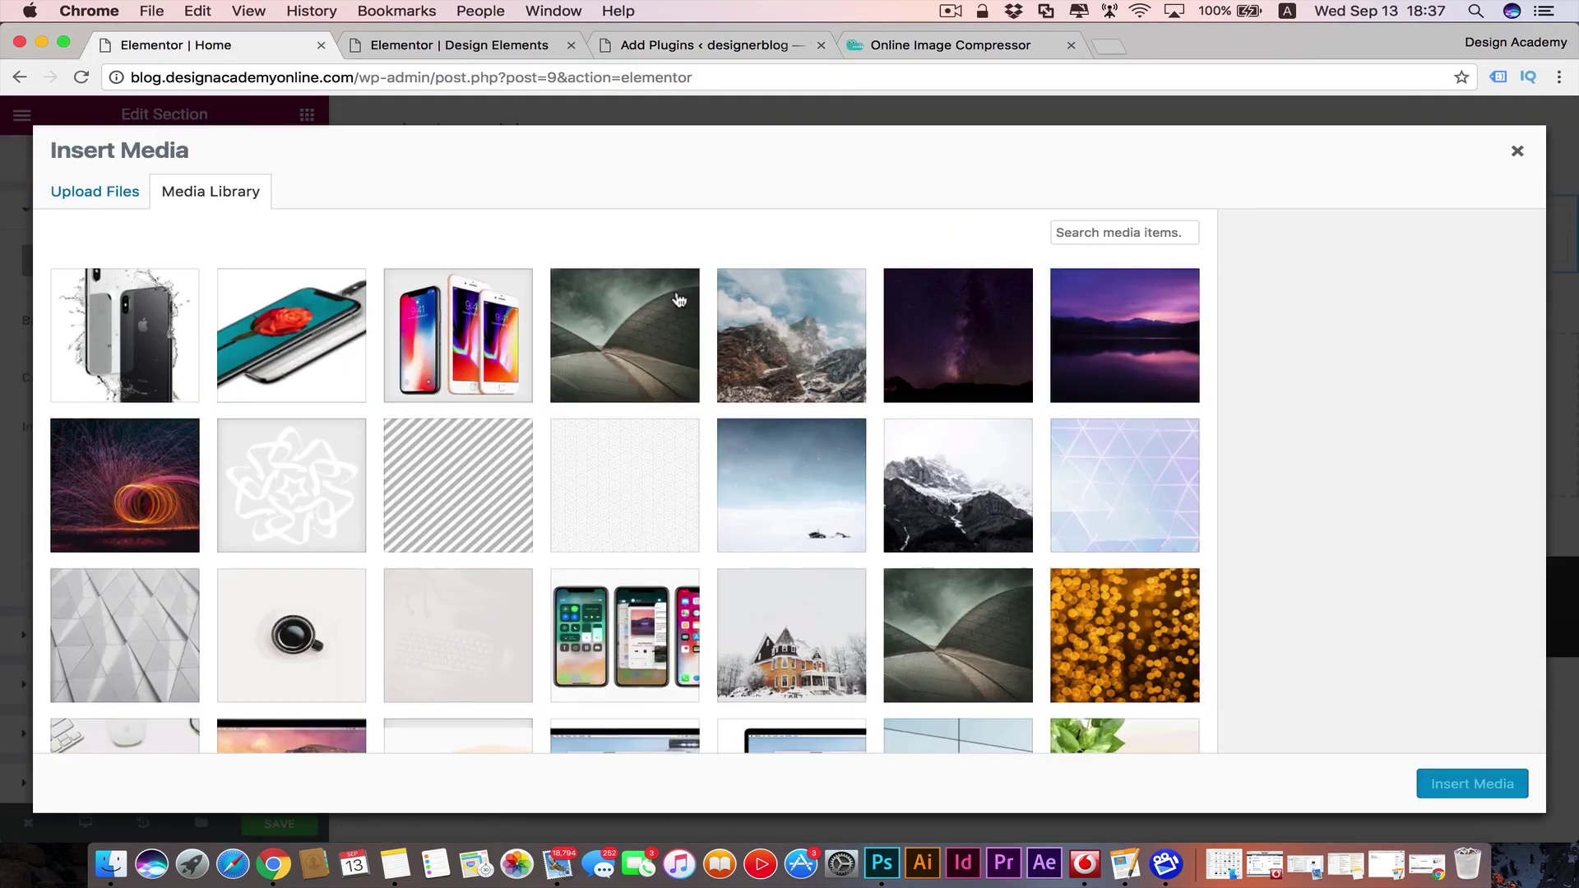
- Insert the mike-wilson dark architectural photo as the section's background image
left_click(679, 299)
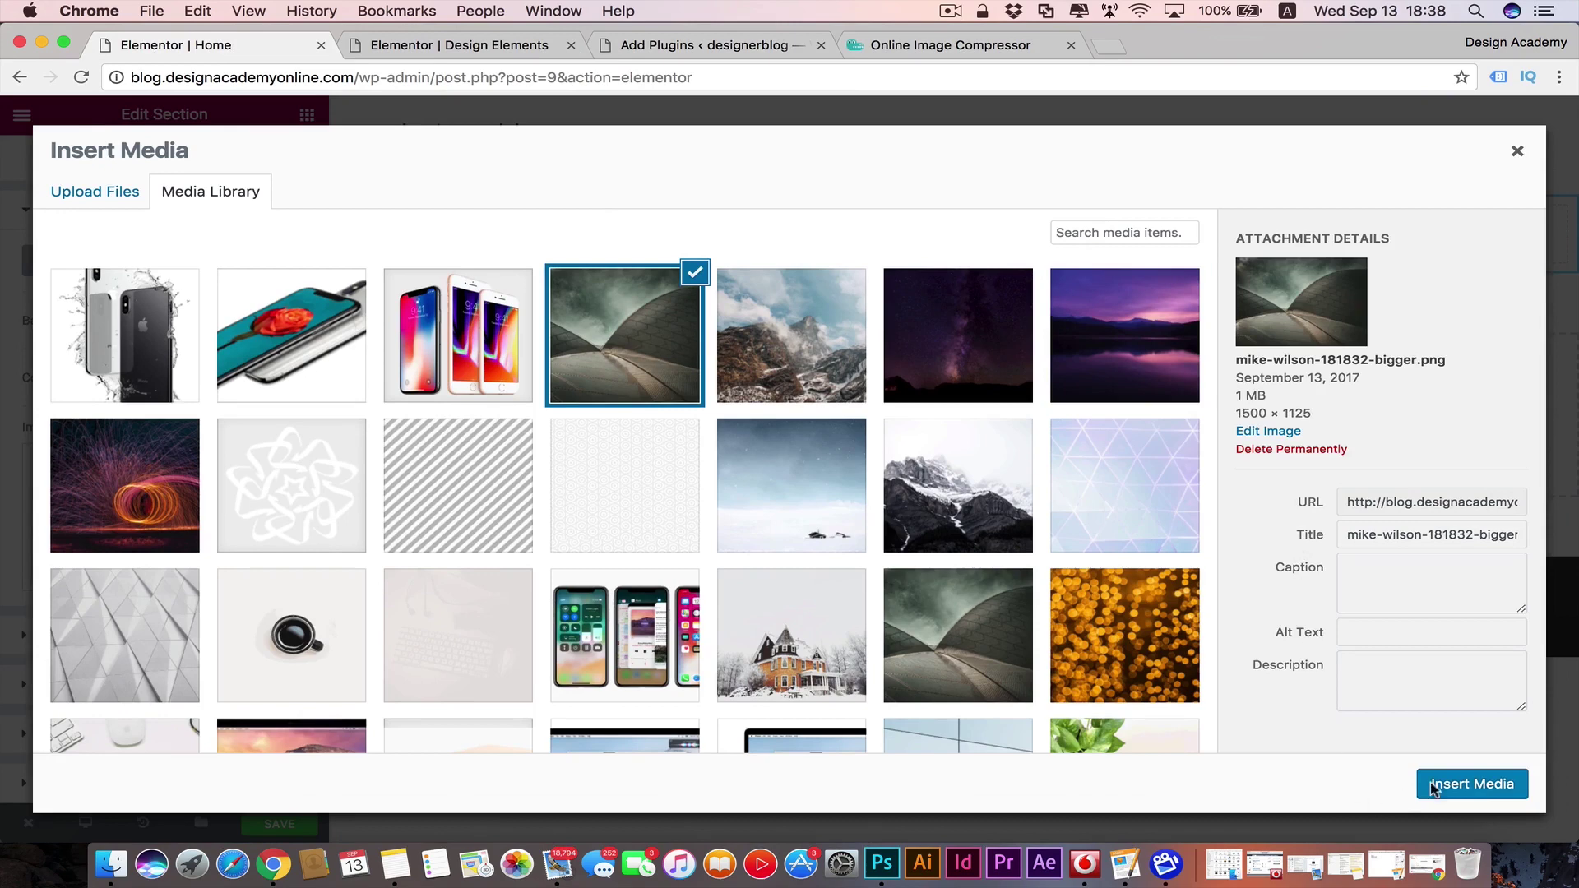
left_click(1478, 785)
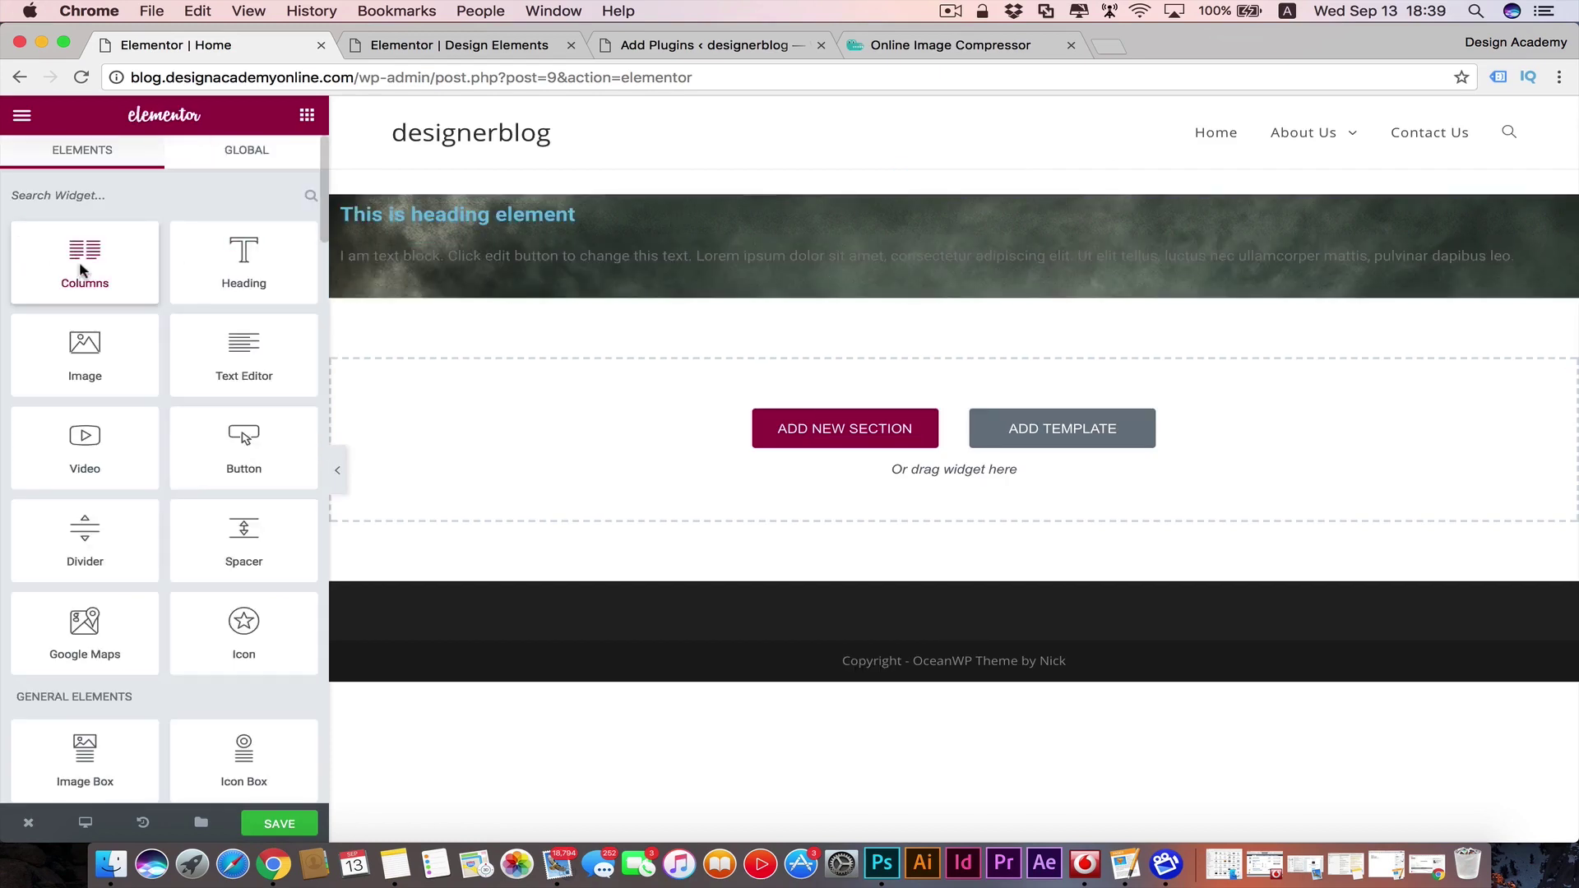
- Place a Columns inner section below the heading text, ending with two empty columns
left_click_drag(101, 255, 954, 295)
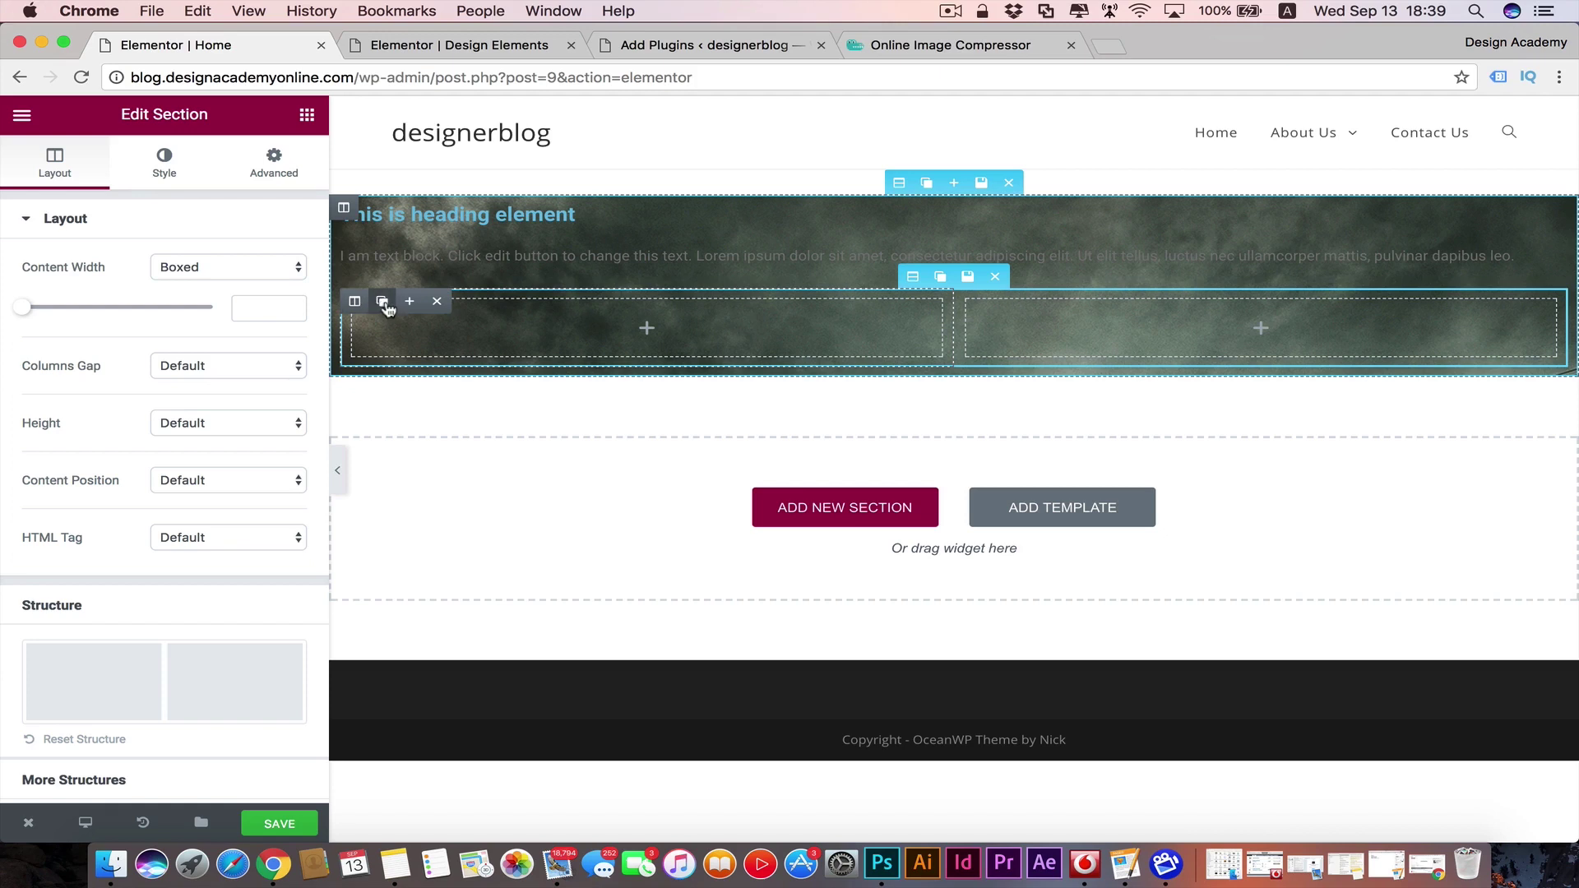
left_click(384, 303)
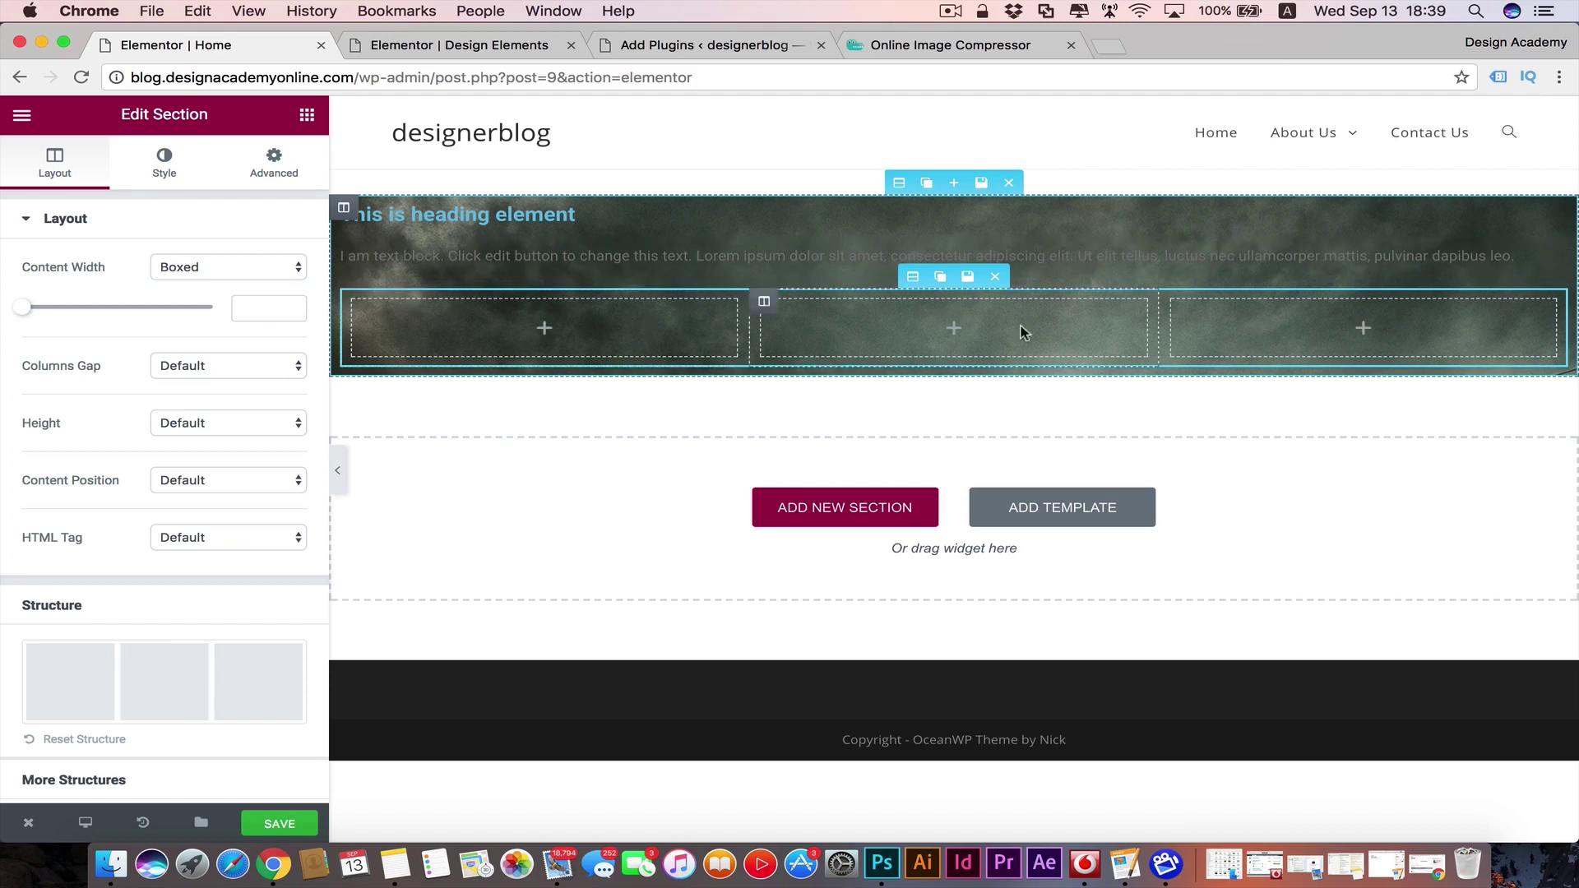
mouse_move(771, 304)
left_click(846, 302)
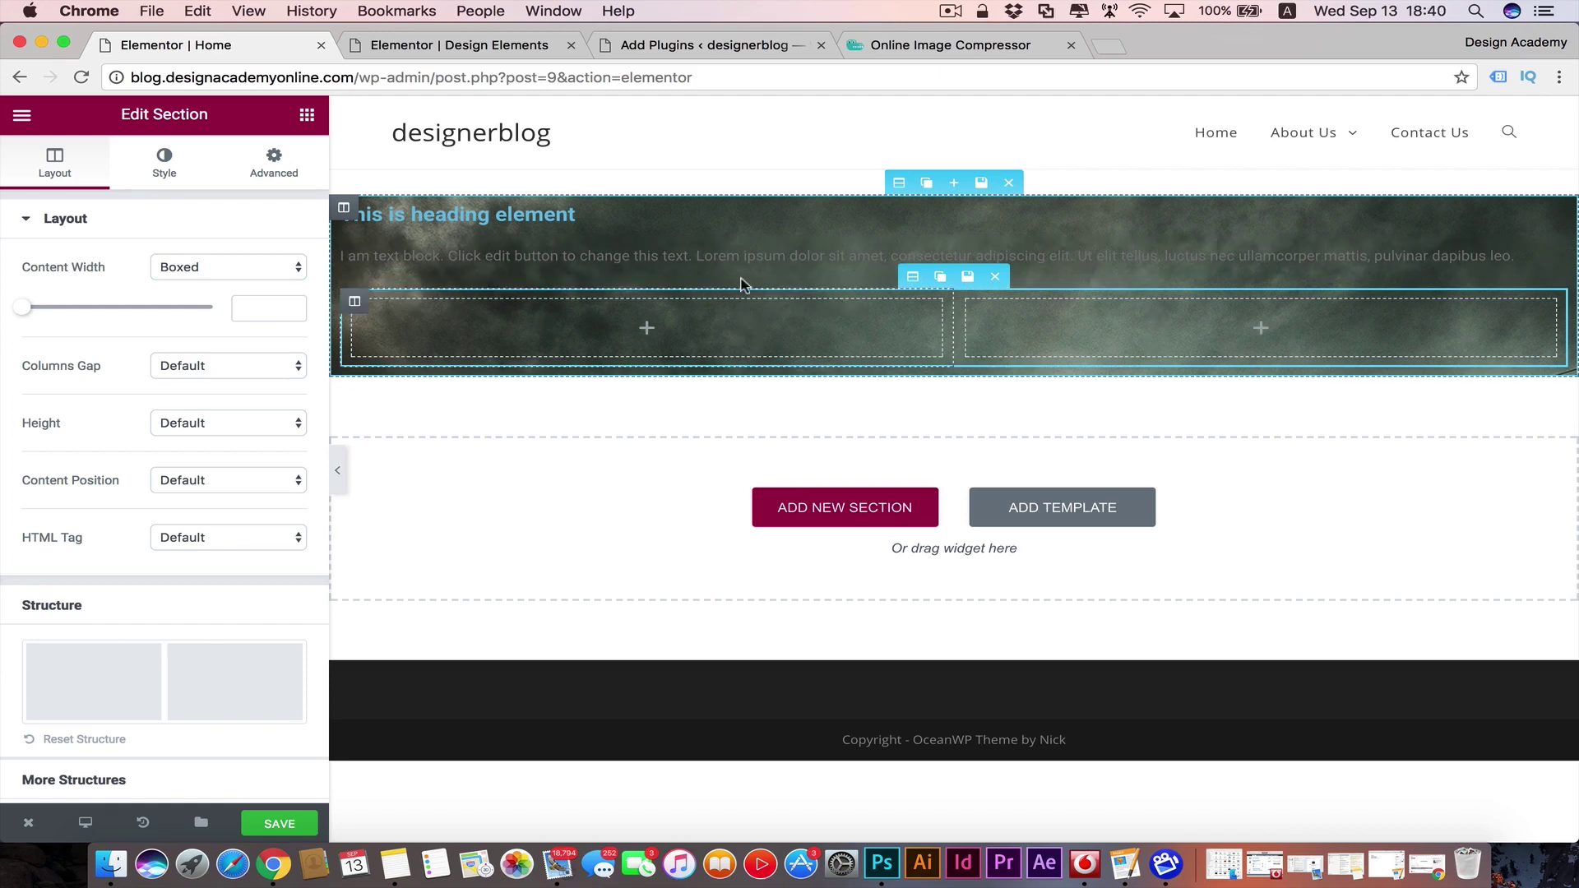
left_click(306, 117)
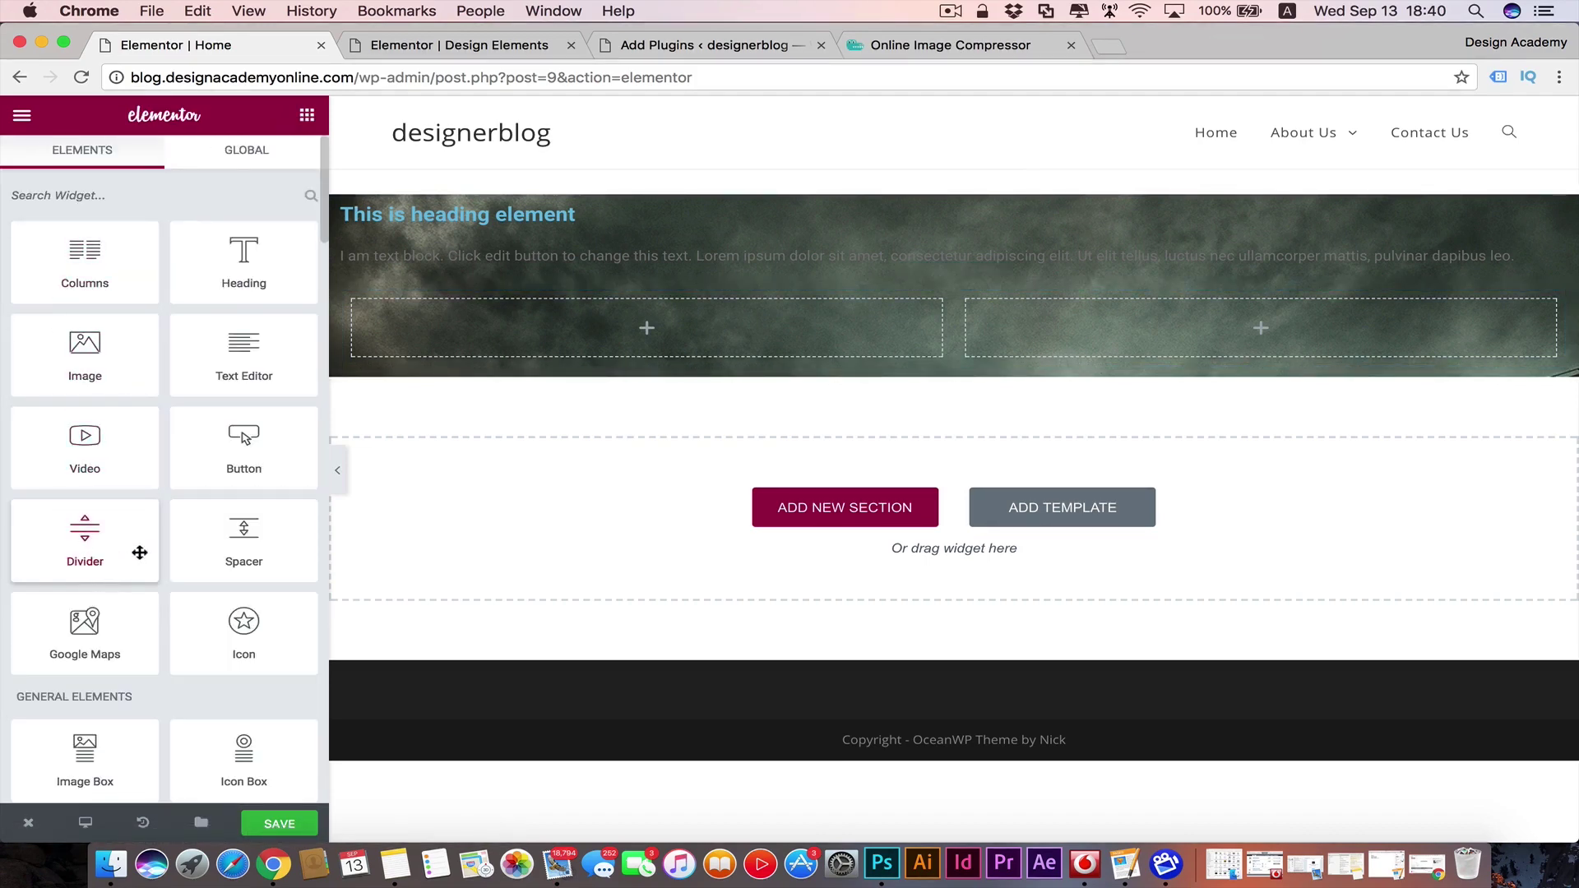
left_click_drag(243, 438, 647, 337)
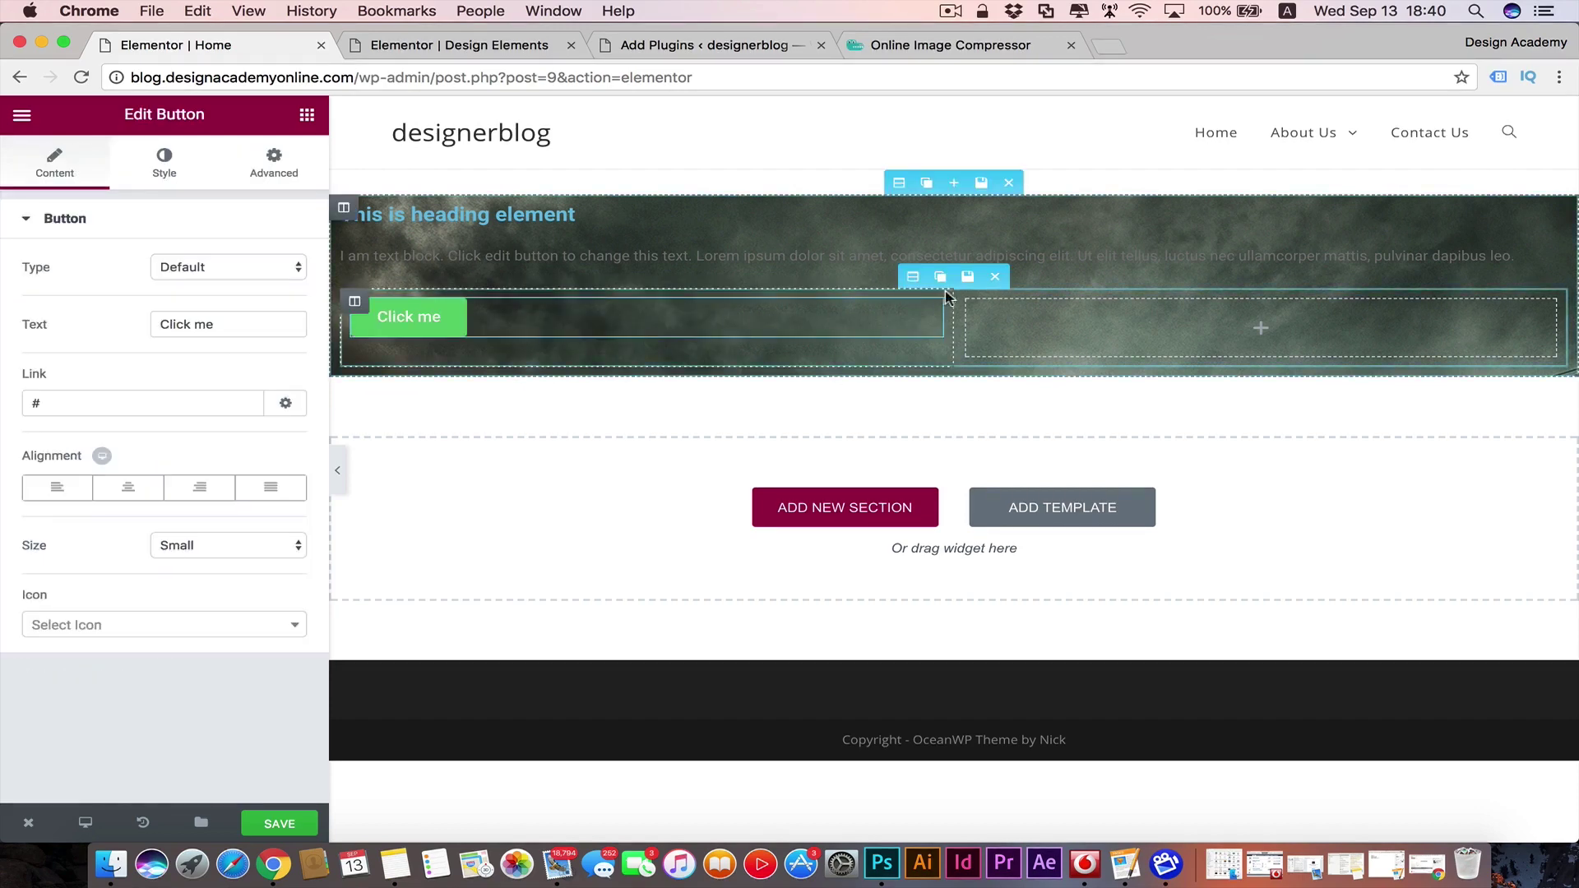
left_click(1050, 303)
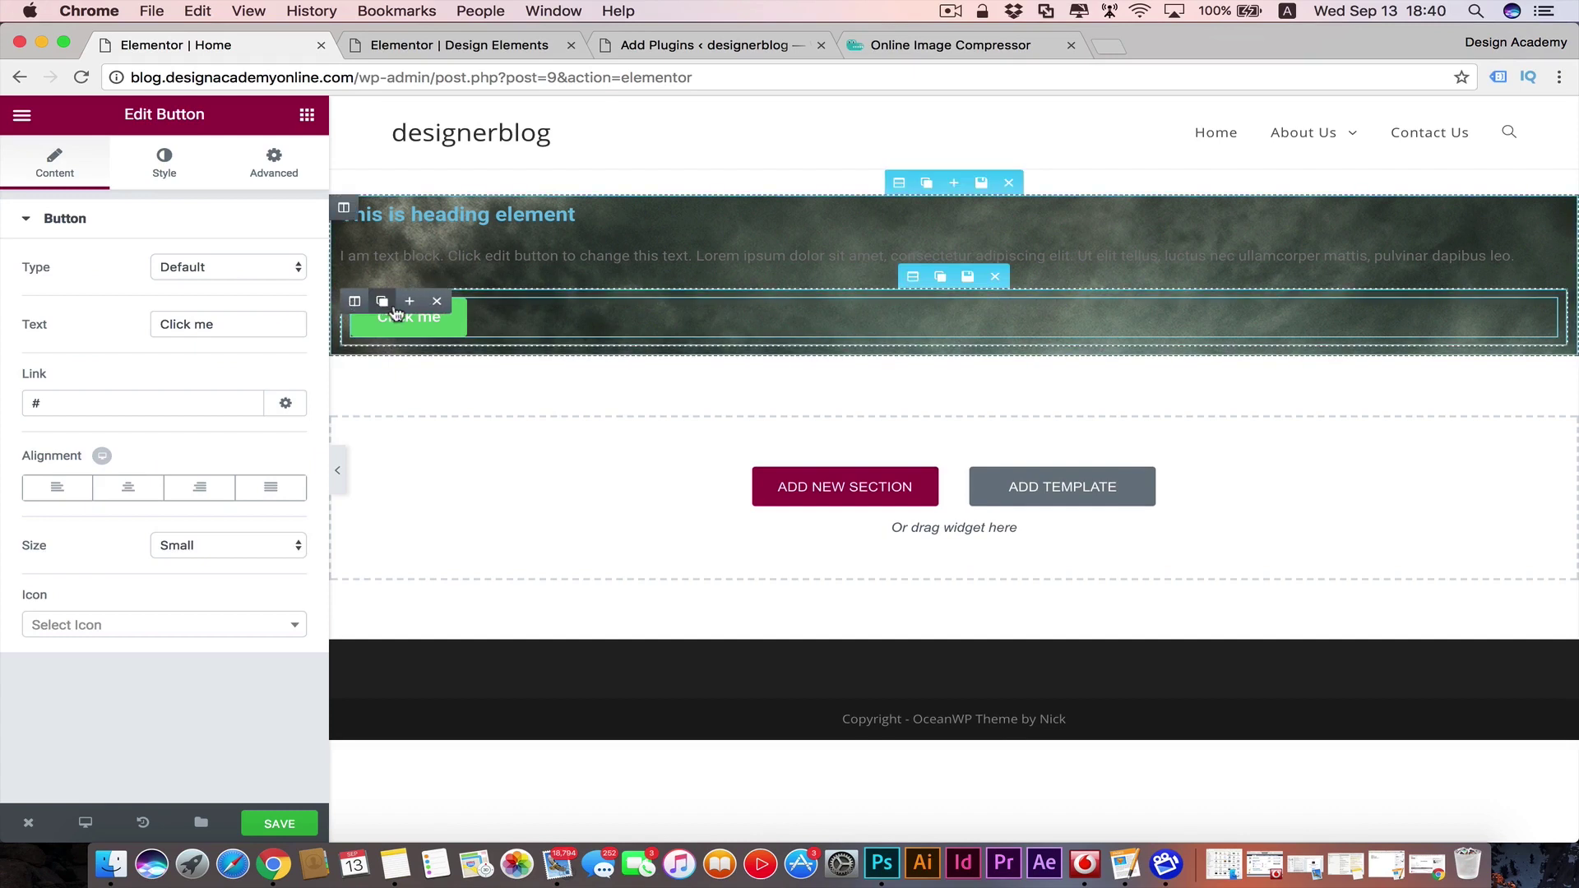
left_click(383, 303)
left_click(384, 303)
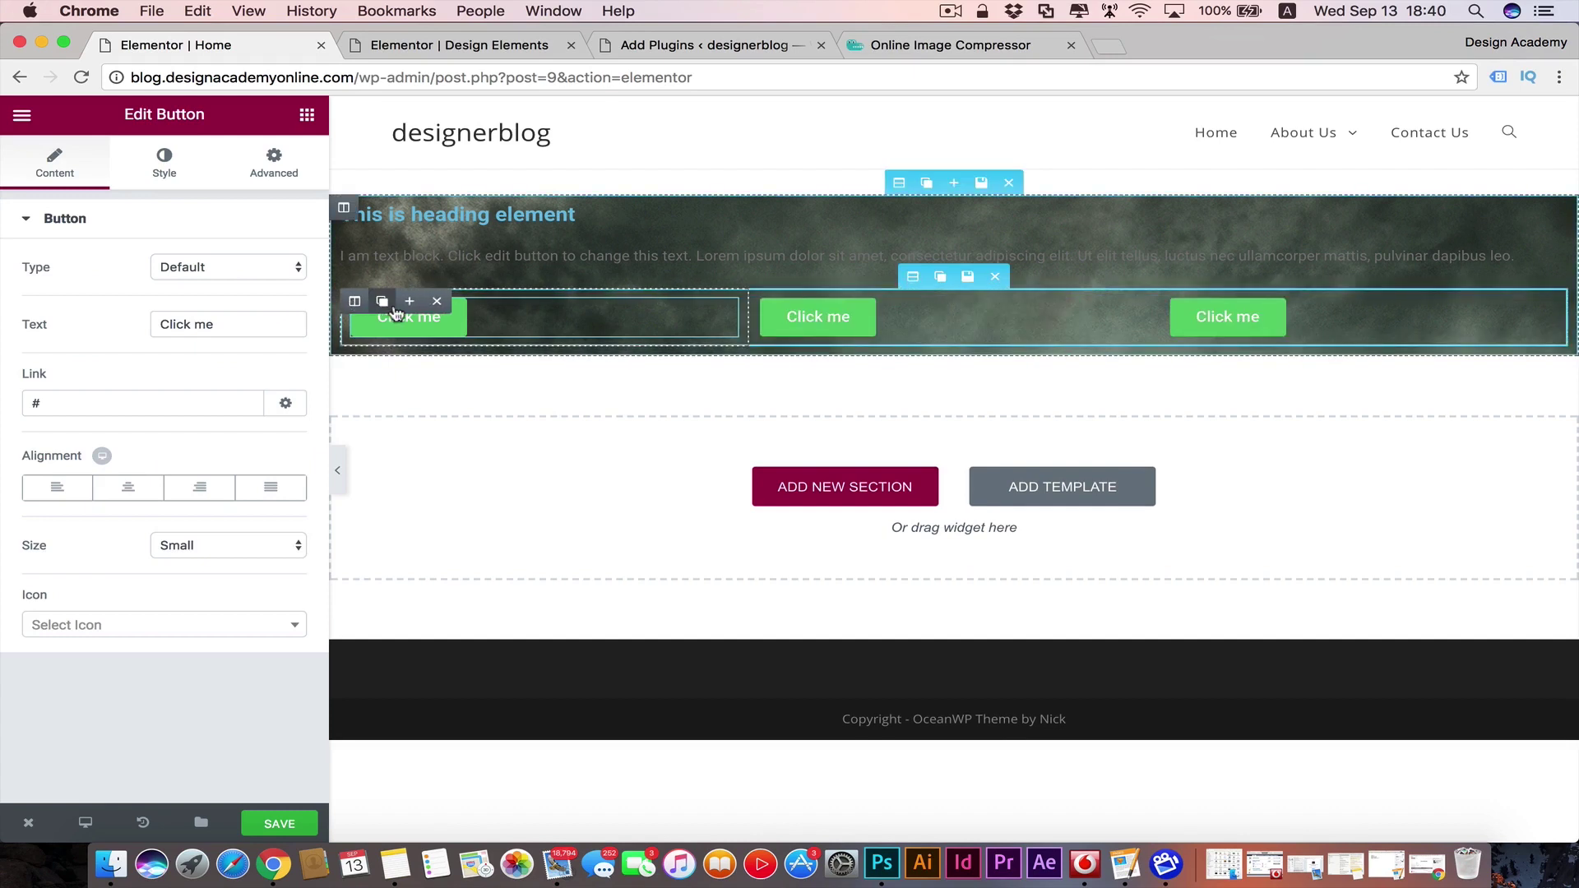
left_click(384, 301)
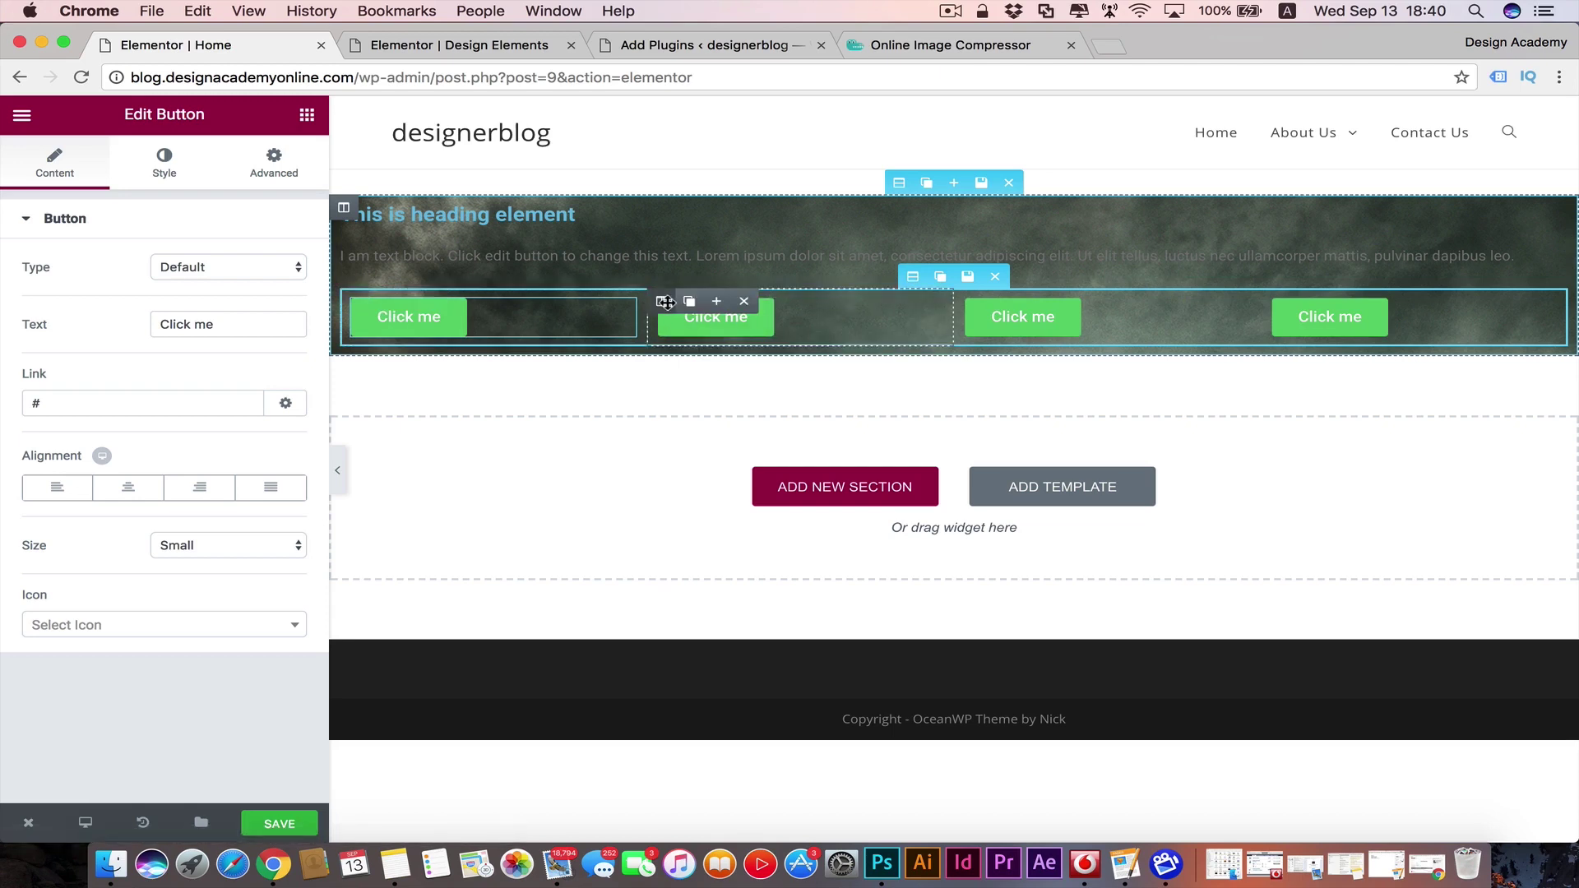
left_click(743, 301)
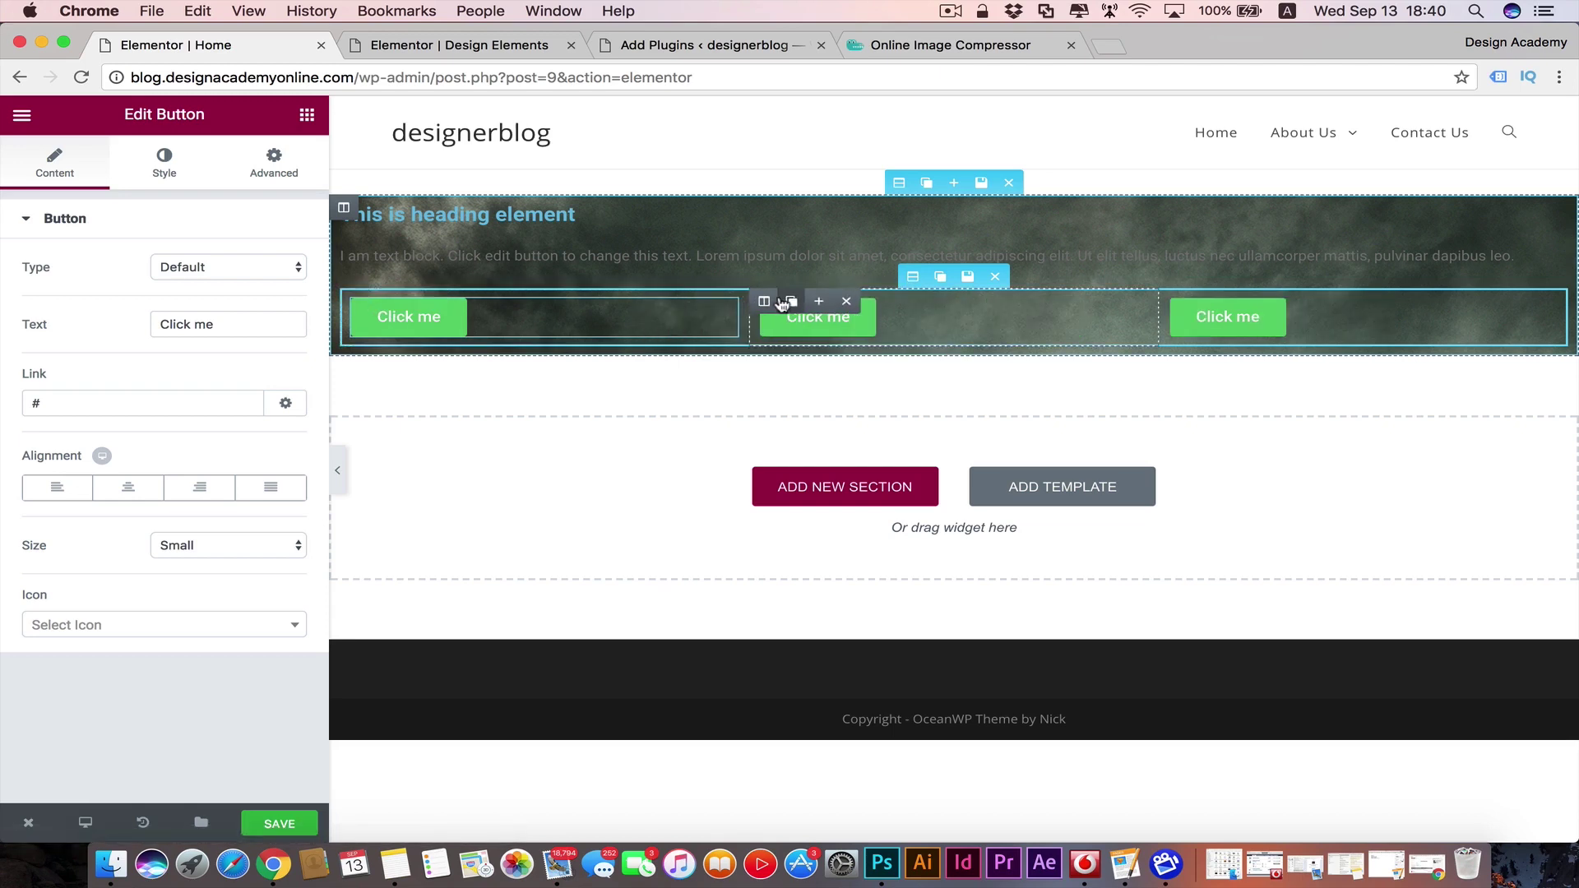
left_click_drag(782, 303, 973, 302)
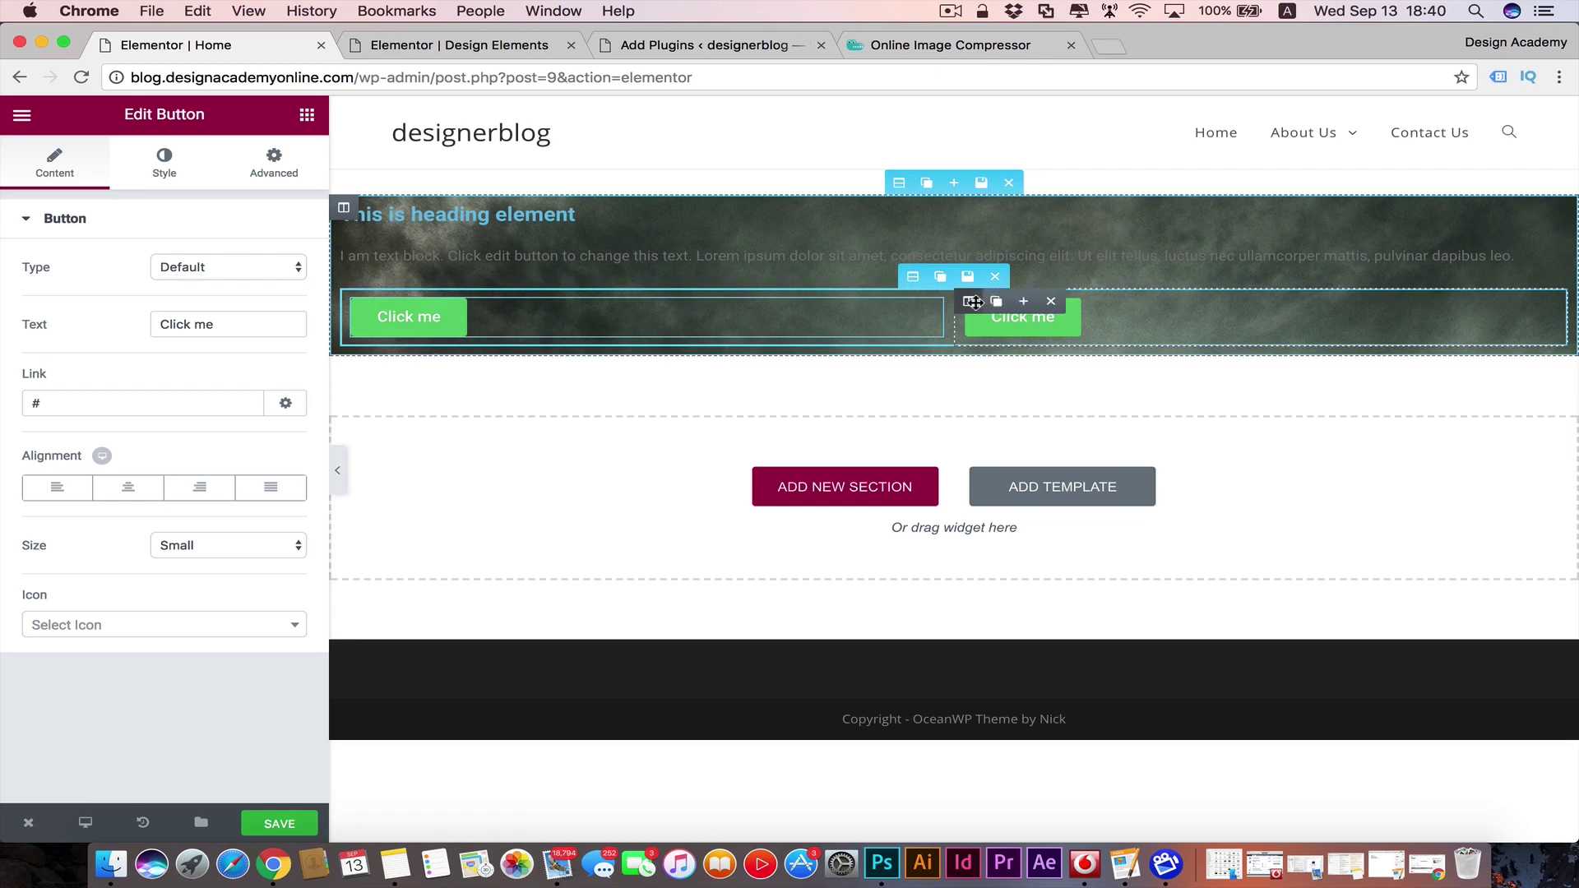
left_click(1051, 301)
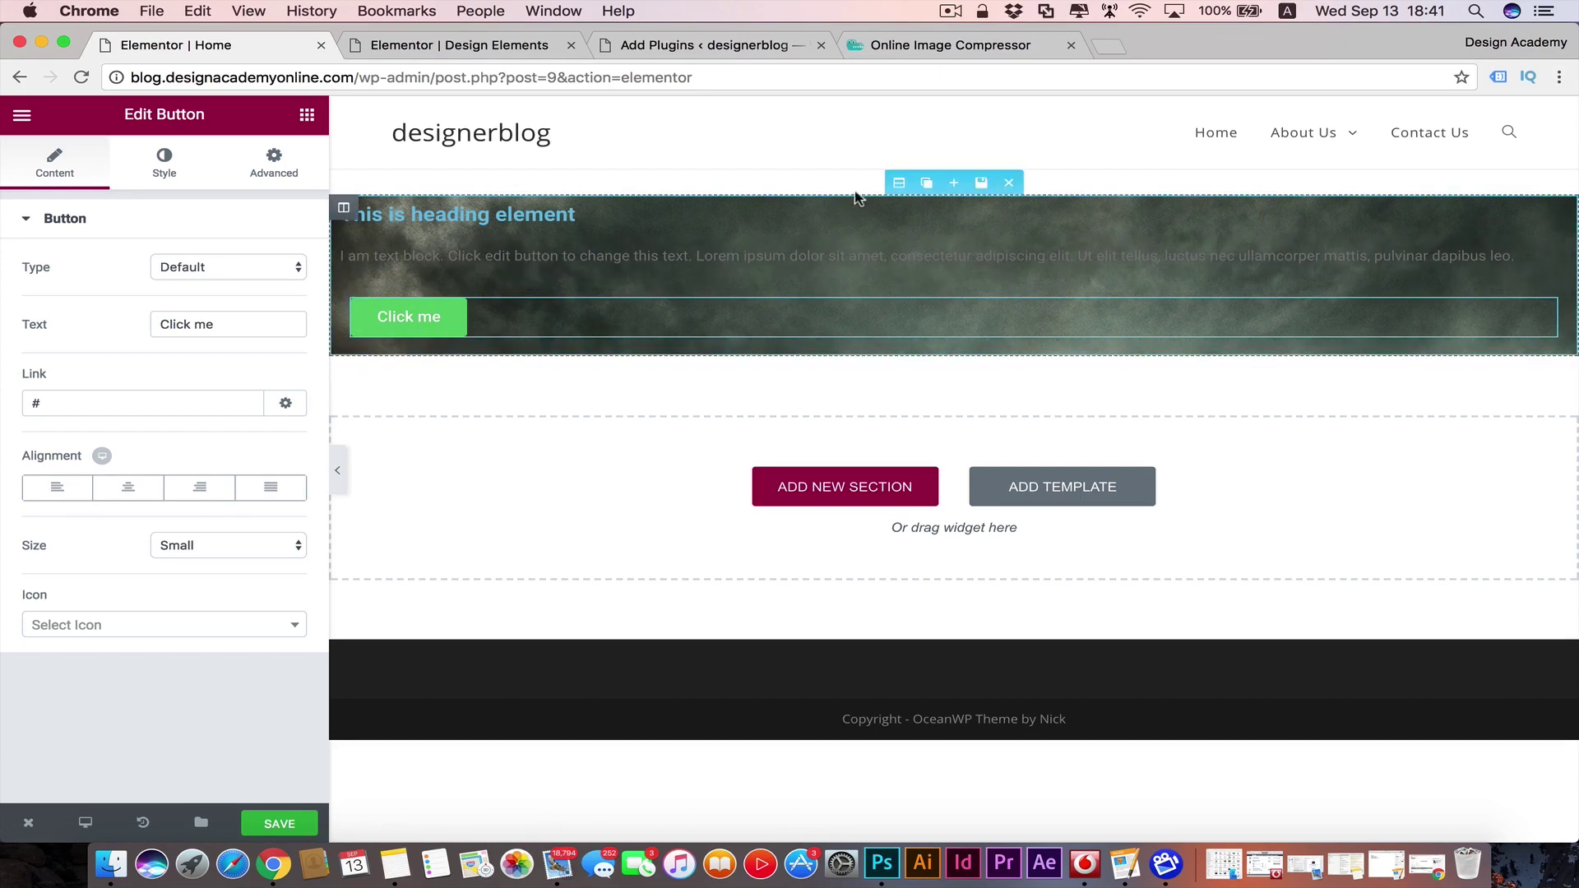
- Set the photo-background section's Height to Fit To Screen
mouse_move(898, 183)
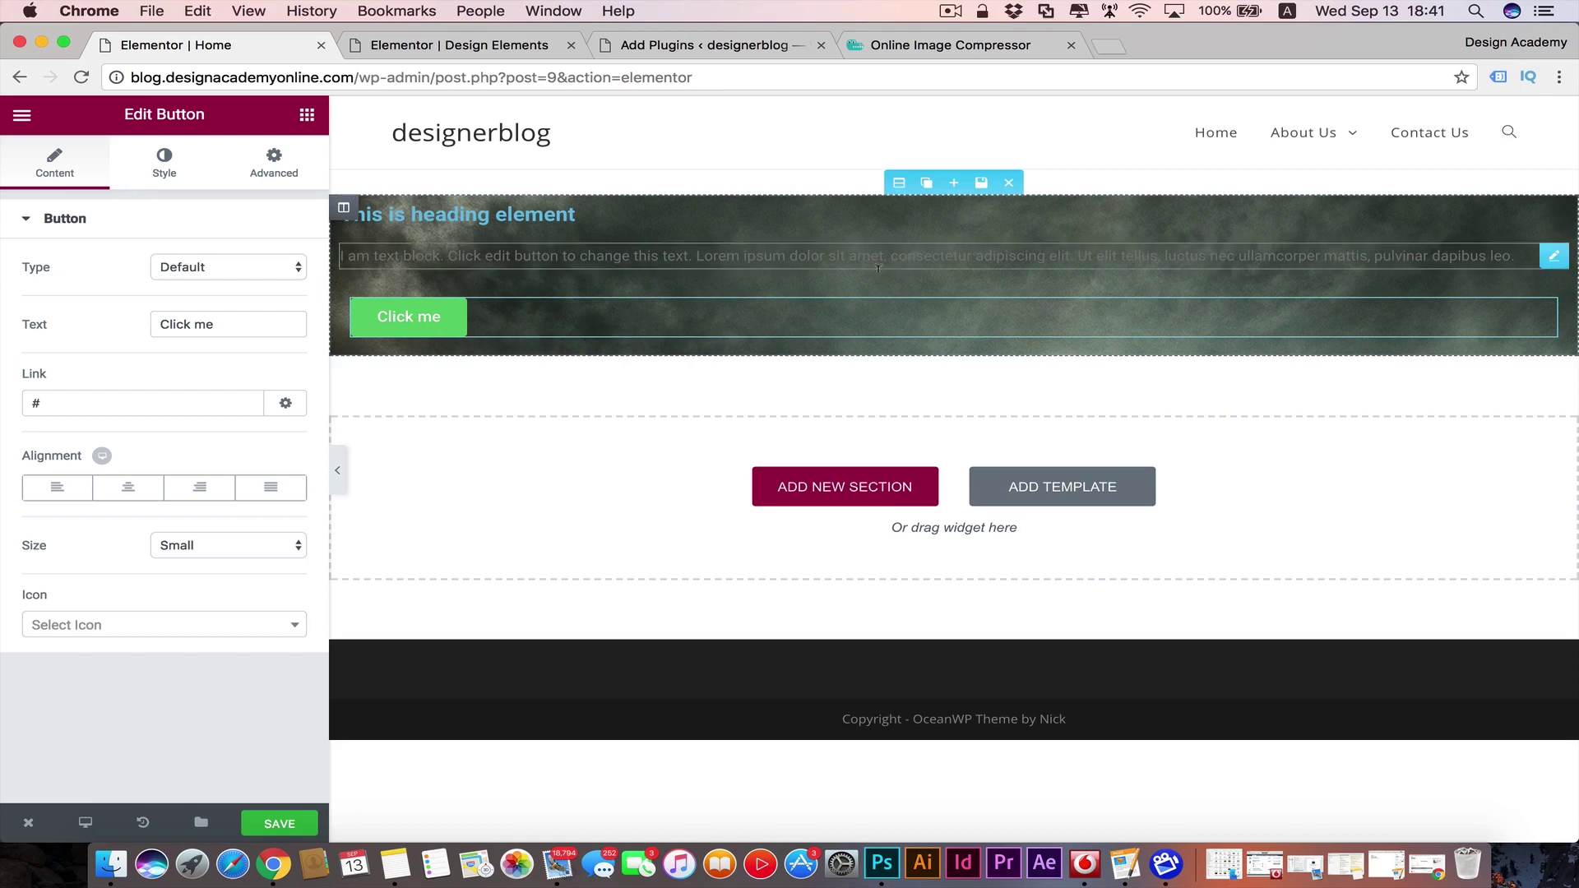
left_click(902, 185)
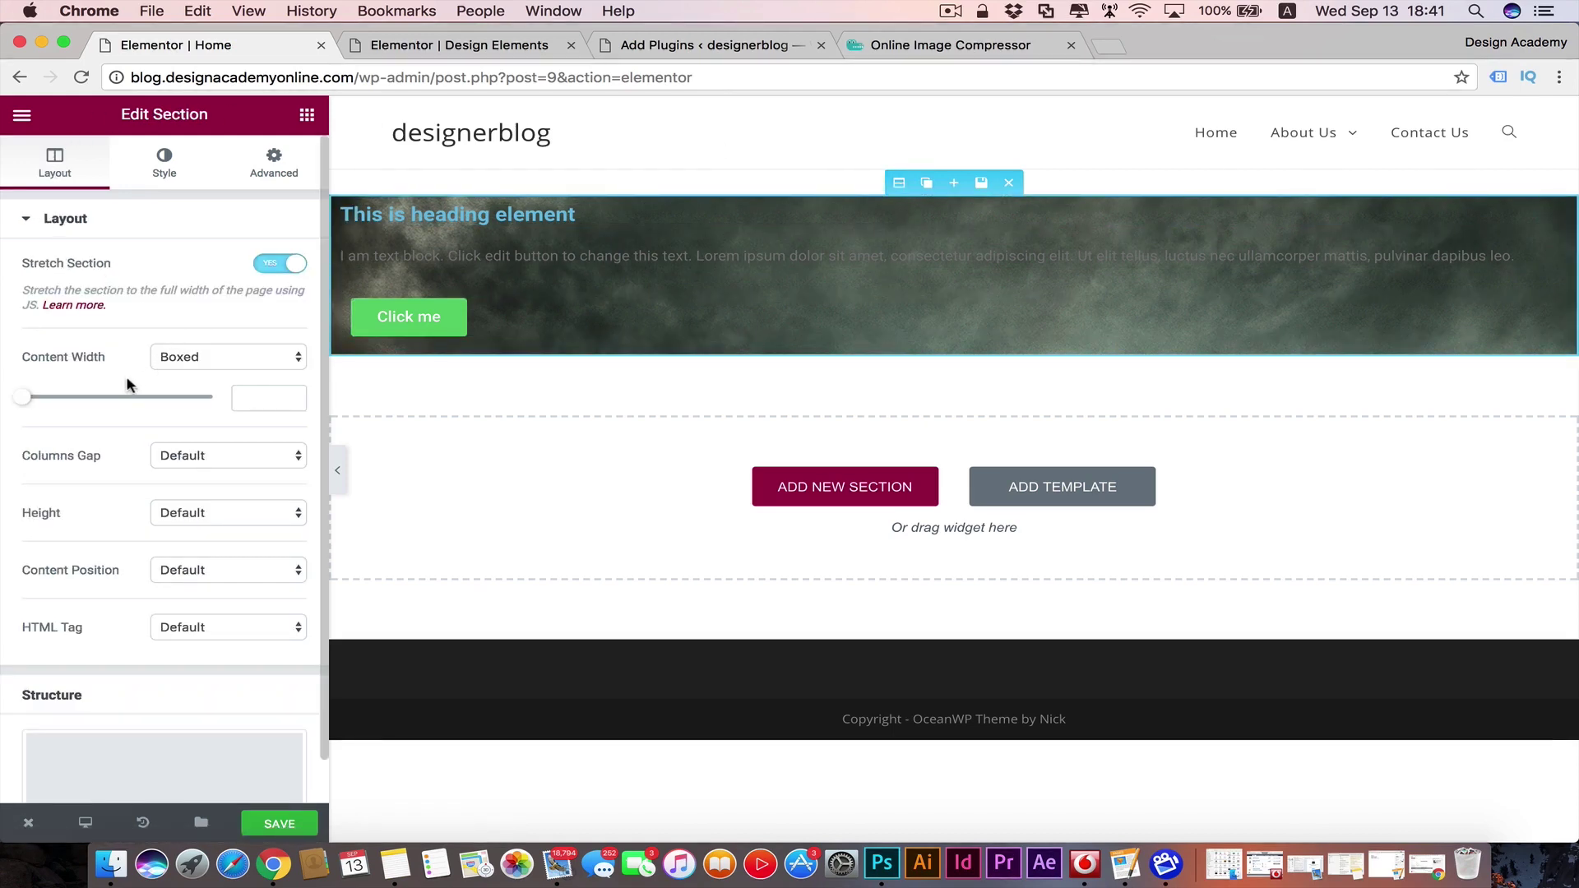
scroll(127, 381, "down", 1)
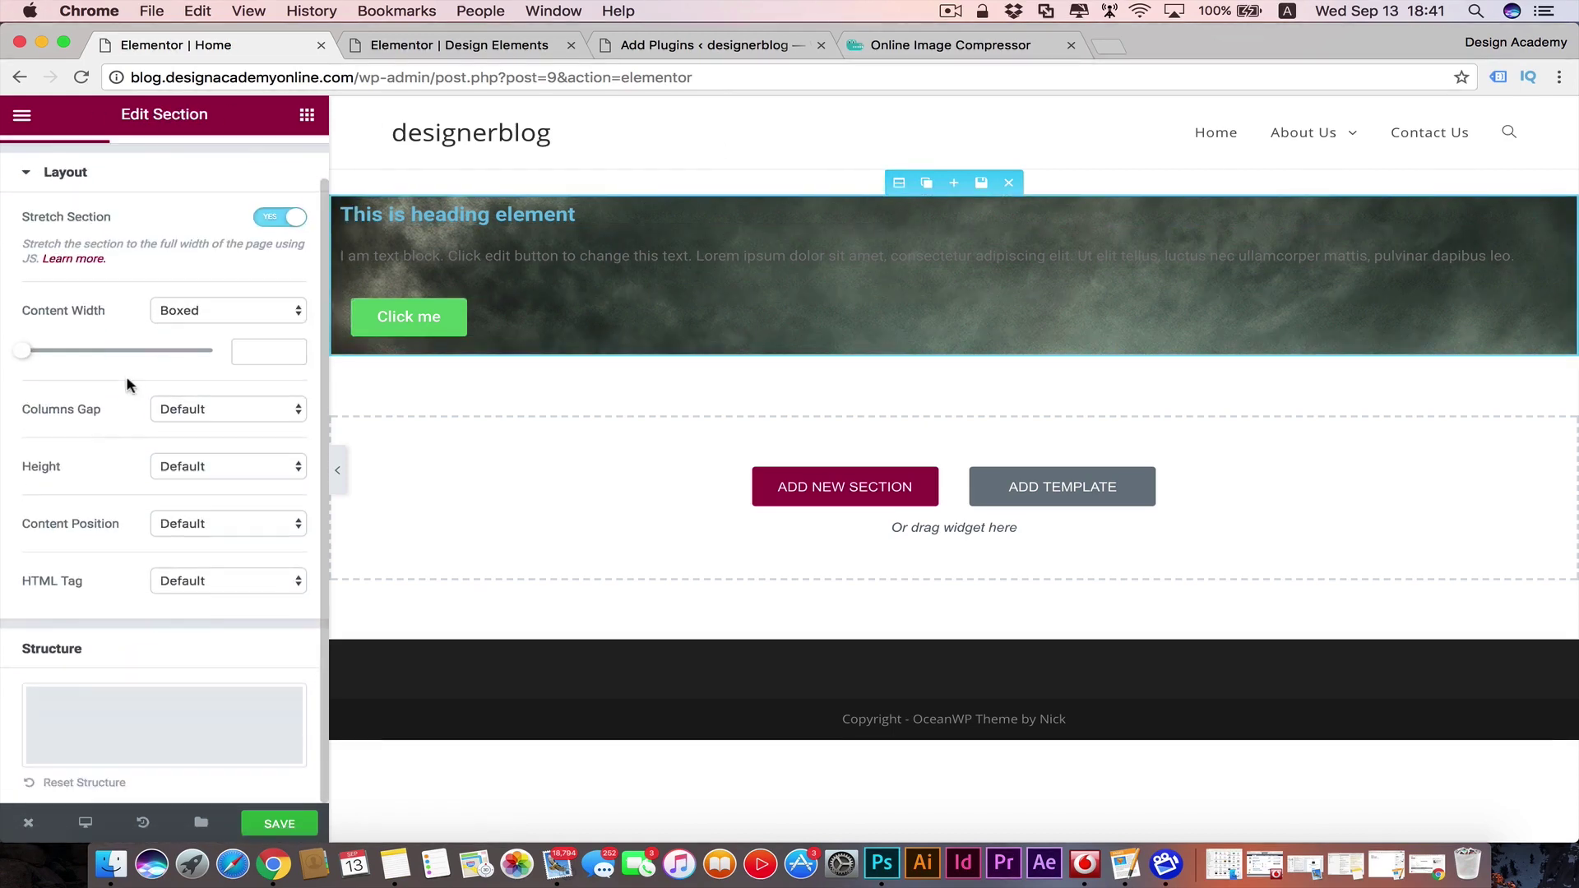
left_click(294, 471)
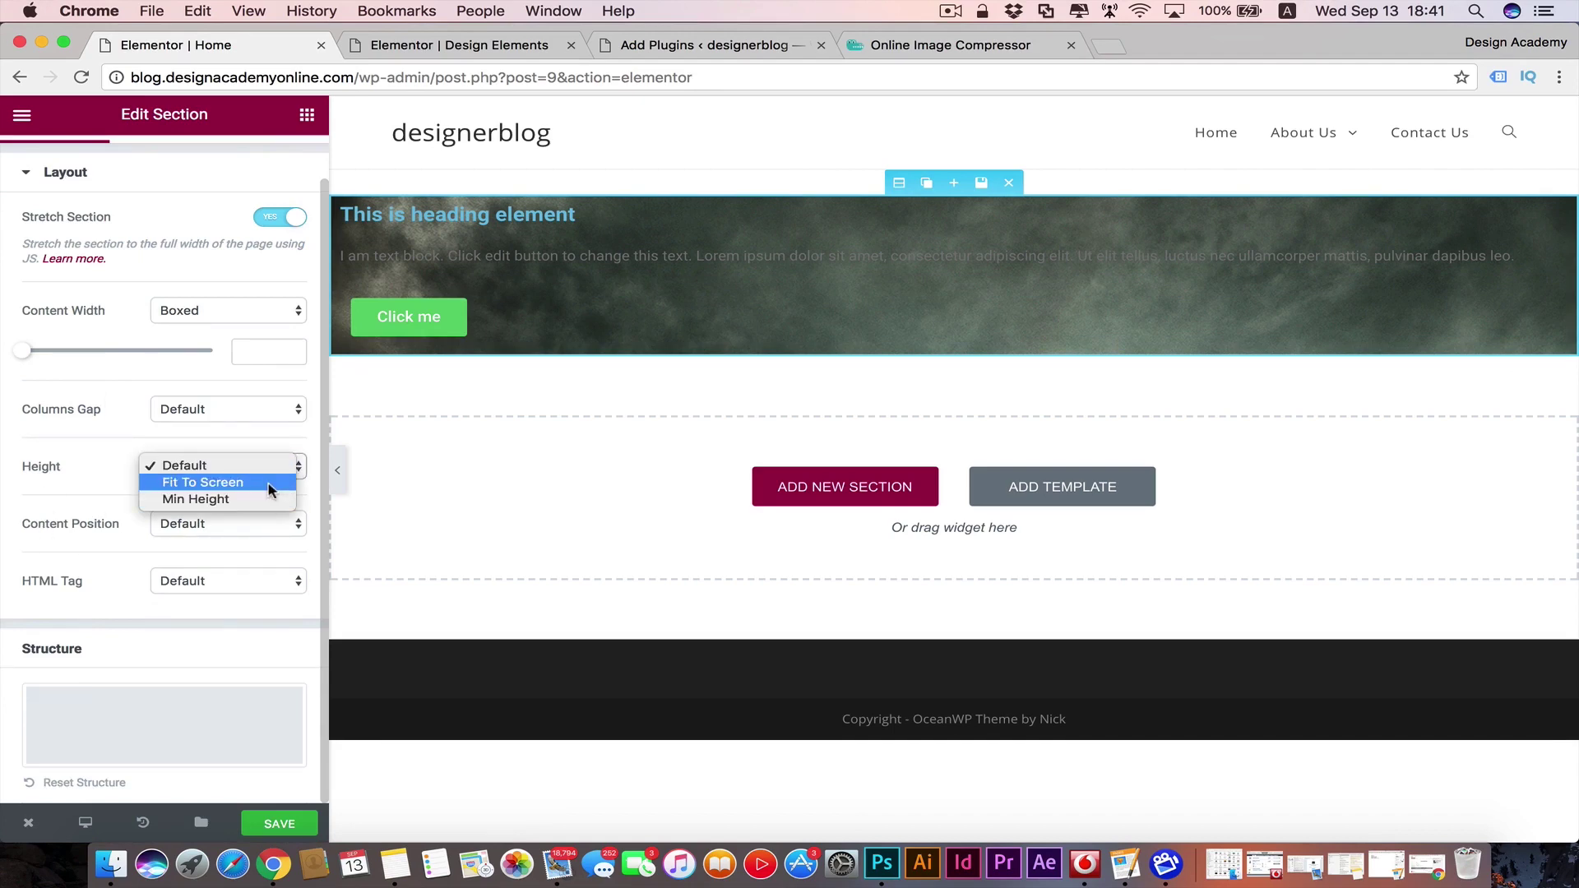
left_click(271, 491)
scroll(785, 461, "down", 4)
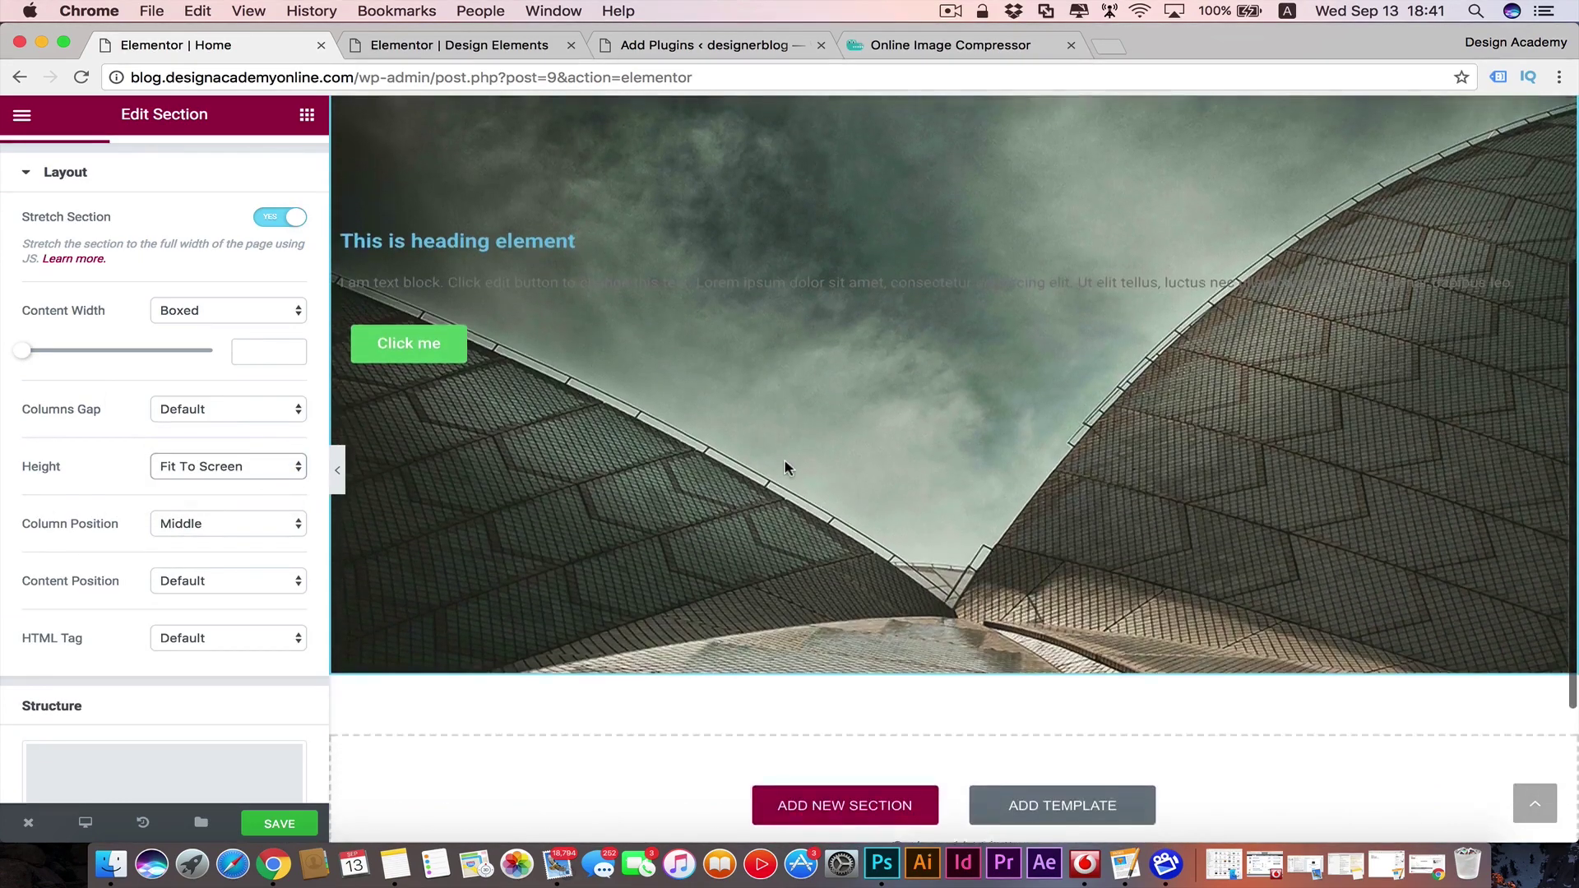
scroll(785, 465, "up", 3)
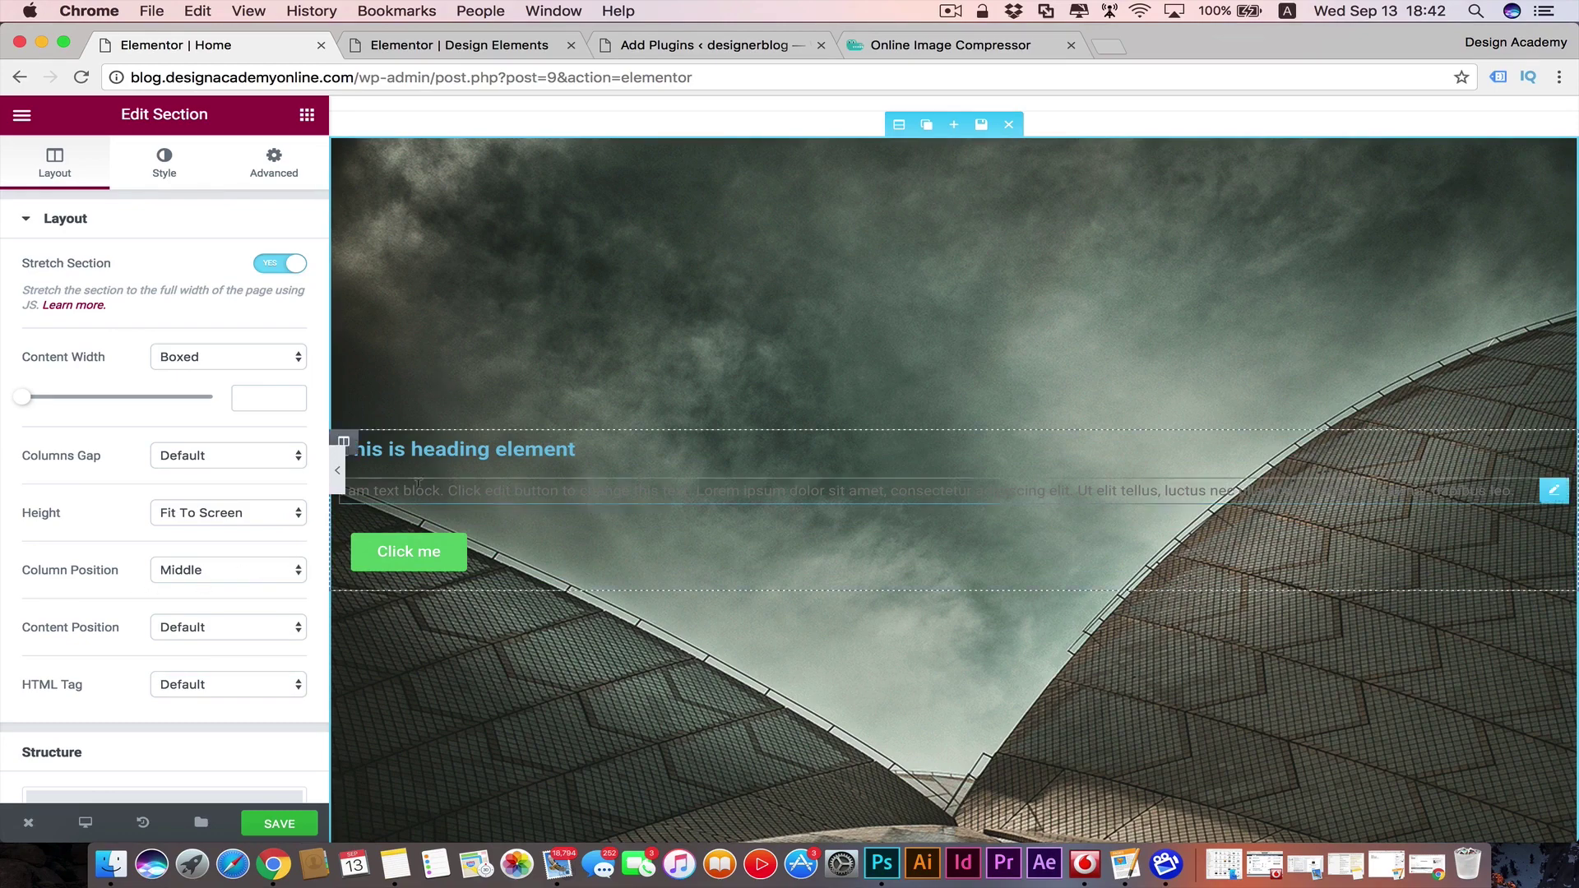
- Change the heading title to 'Cutting Edge Technology'
left_click(529, 444)
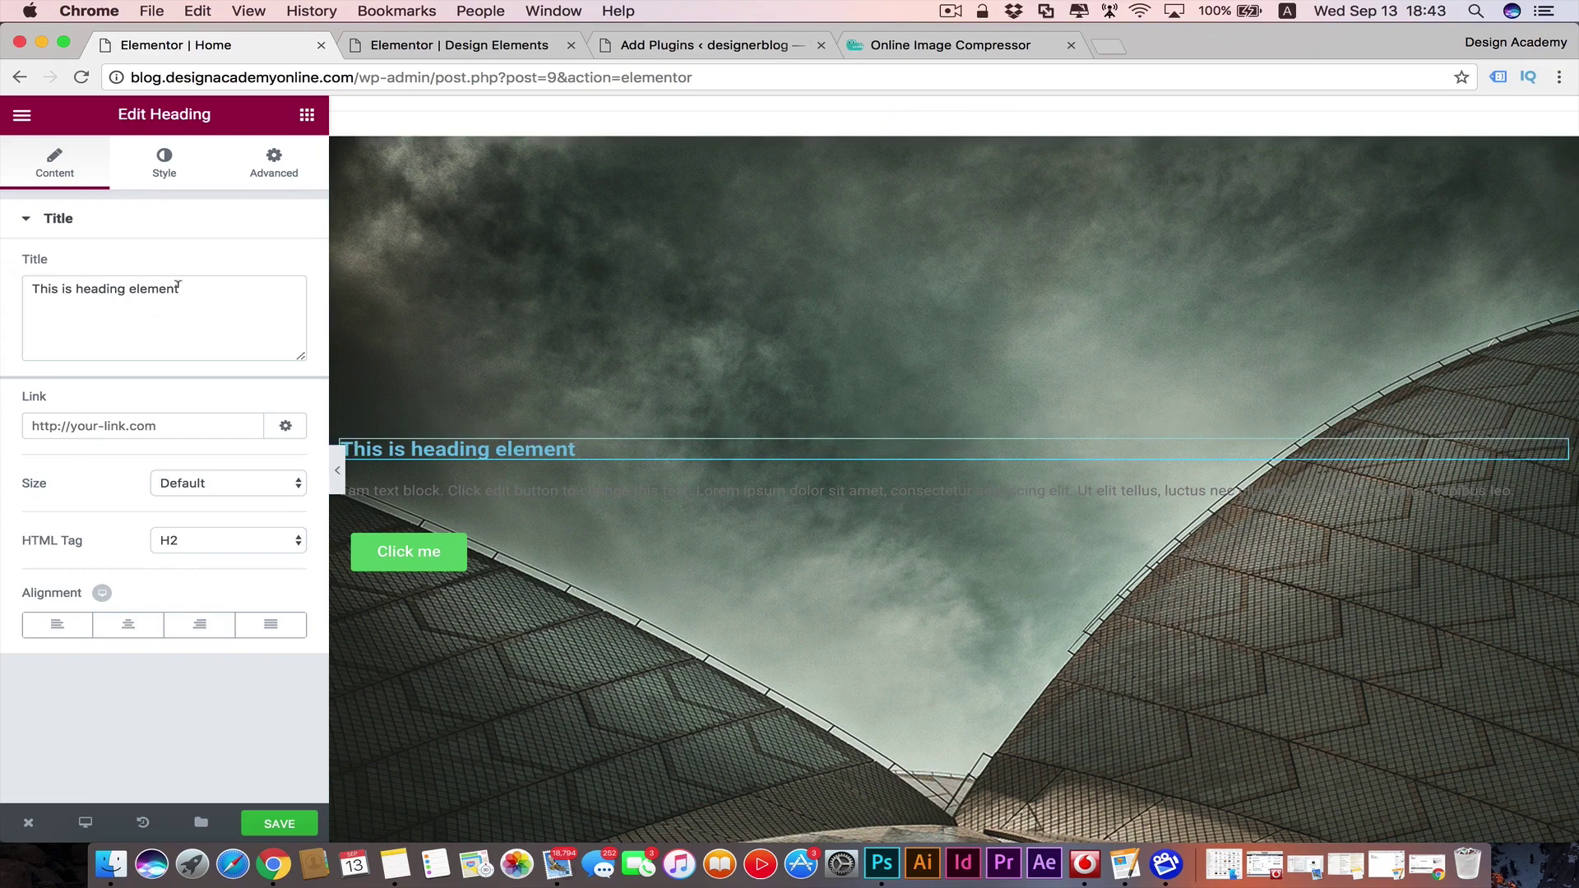
left_click_drag(178, 288, 6, 290)
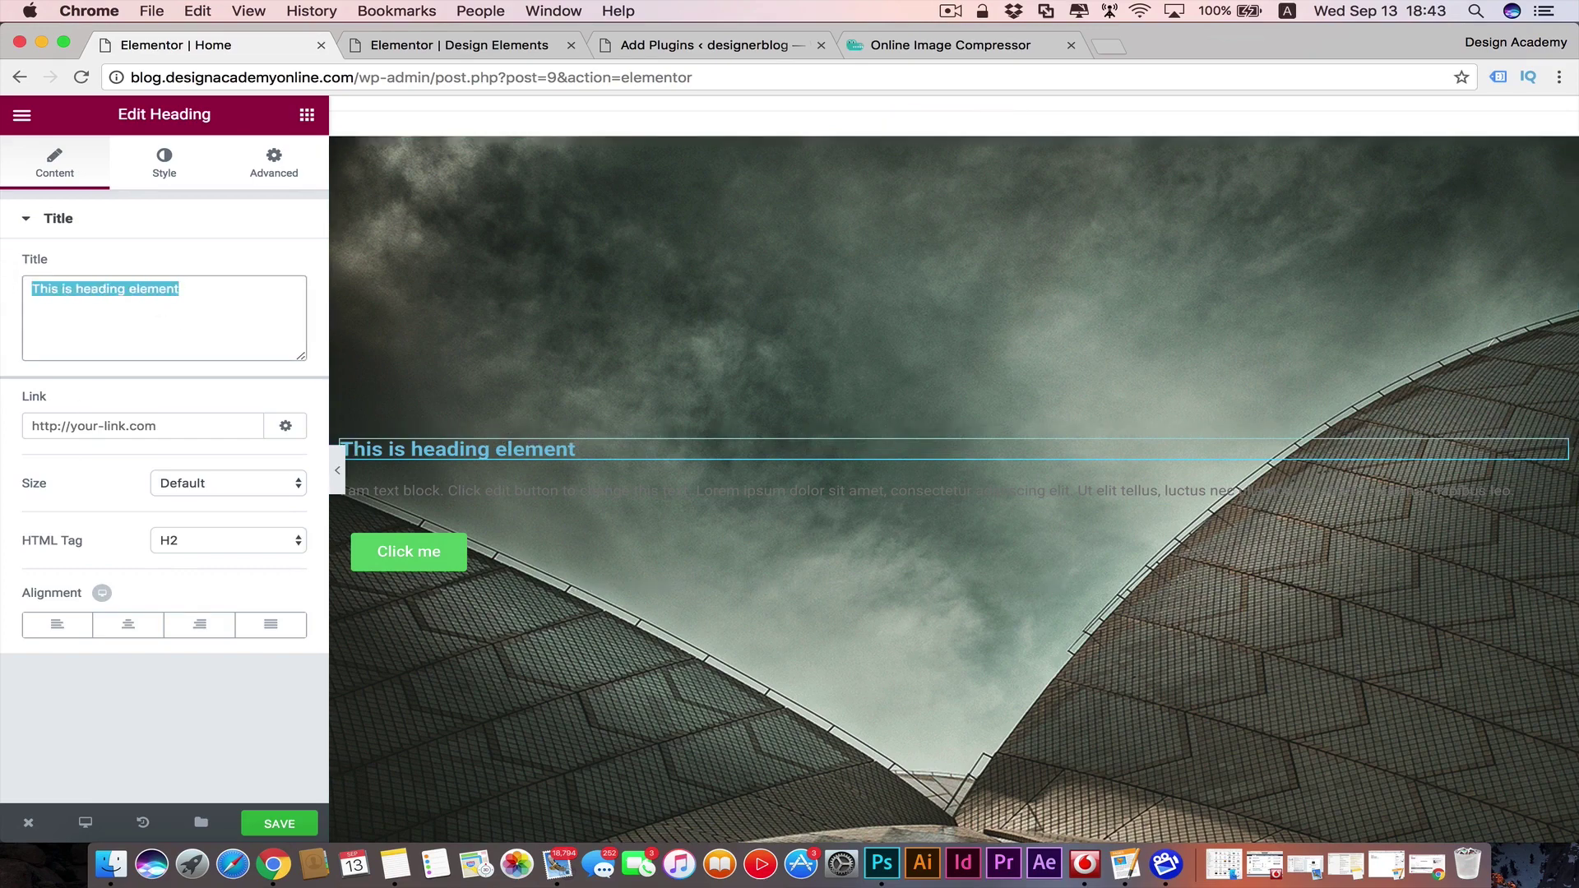
type("Cutting Edge Technology")
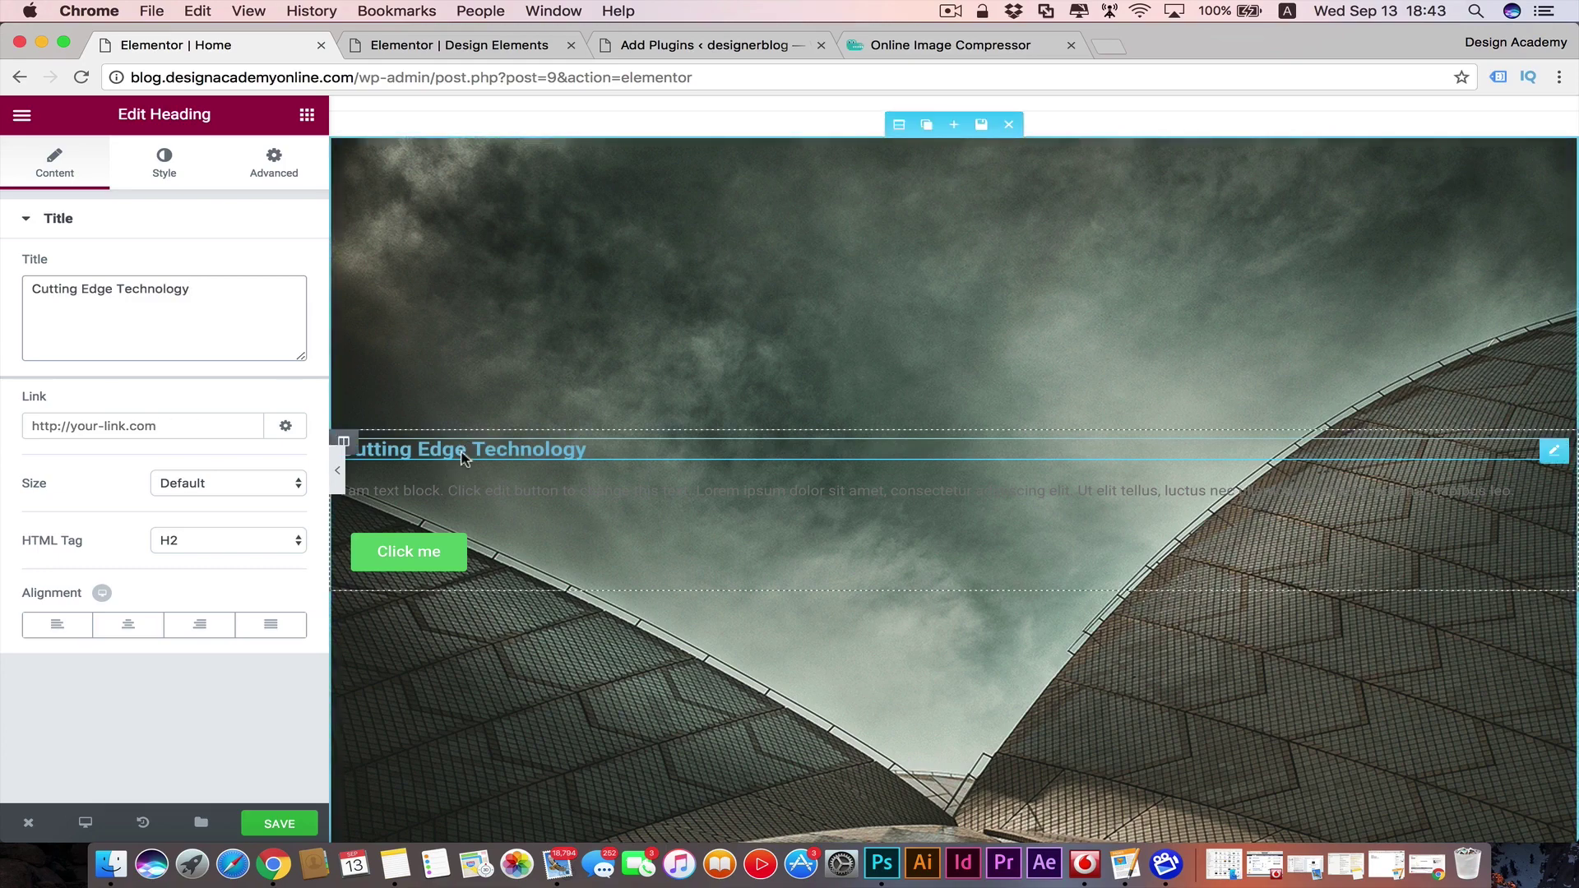
left_click(164, 420)
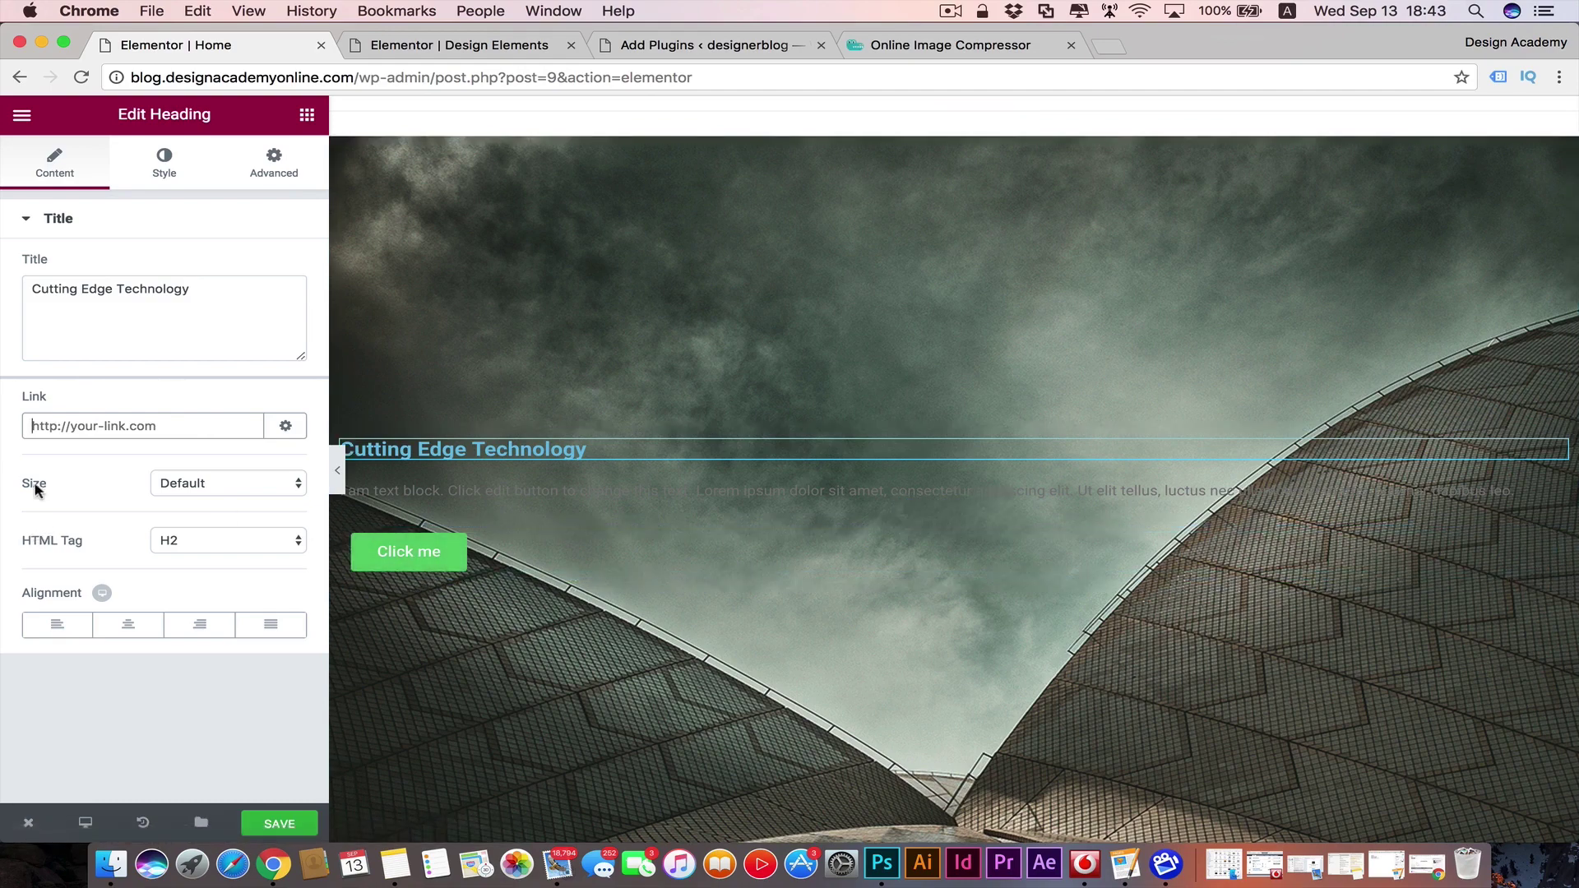
- Keep the Default heading size and center-align the heading
left_click(300, 485)
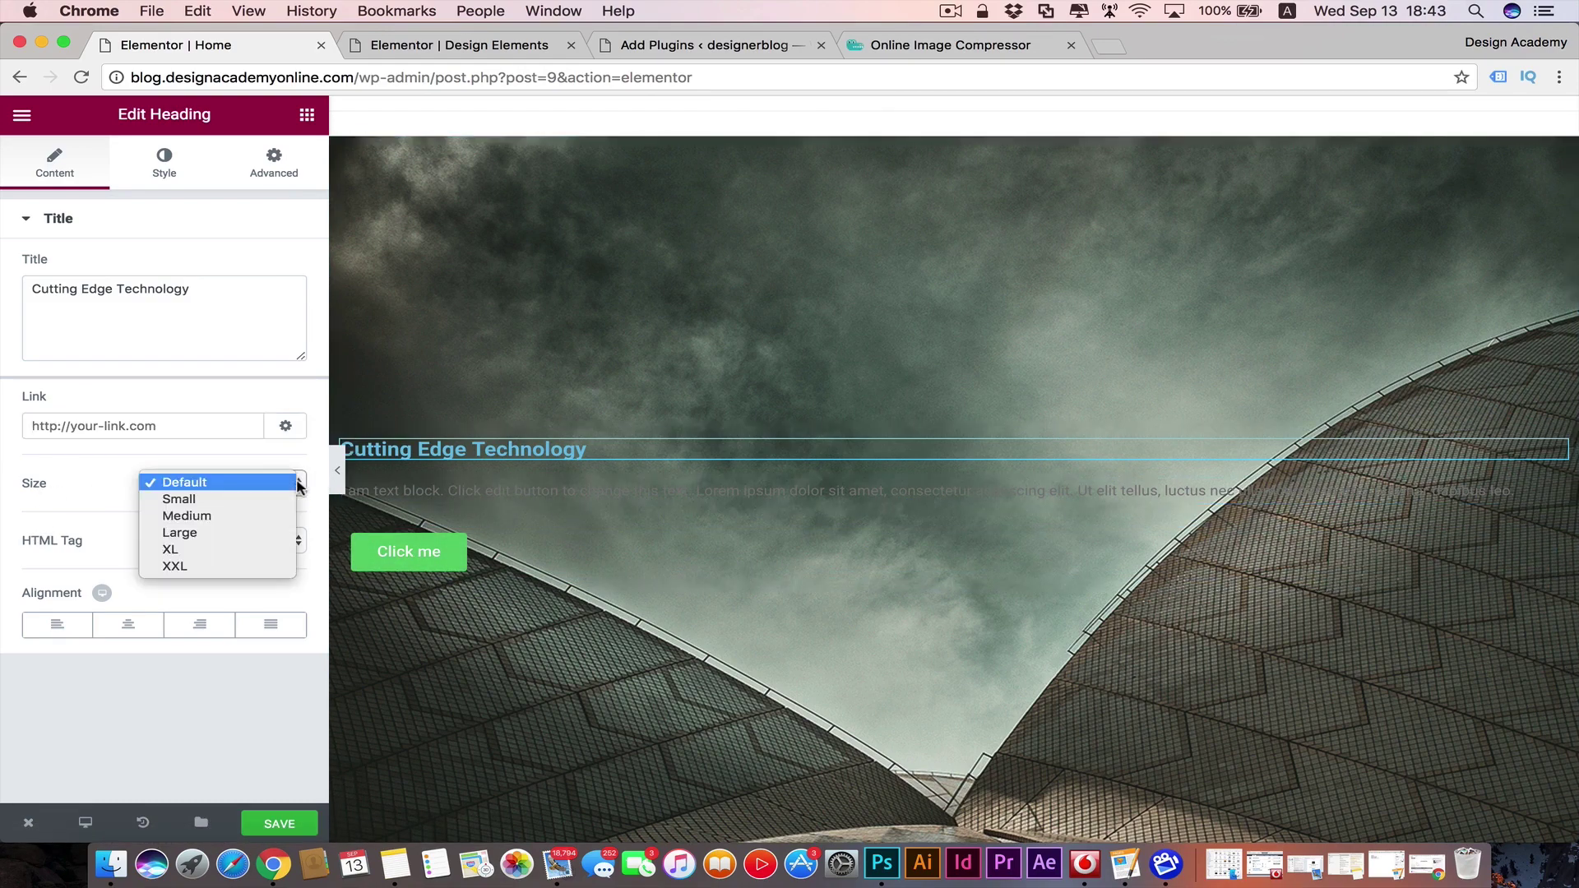
left_click(82, 497)
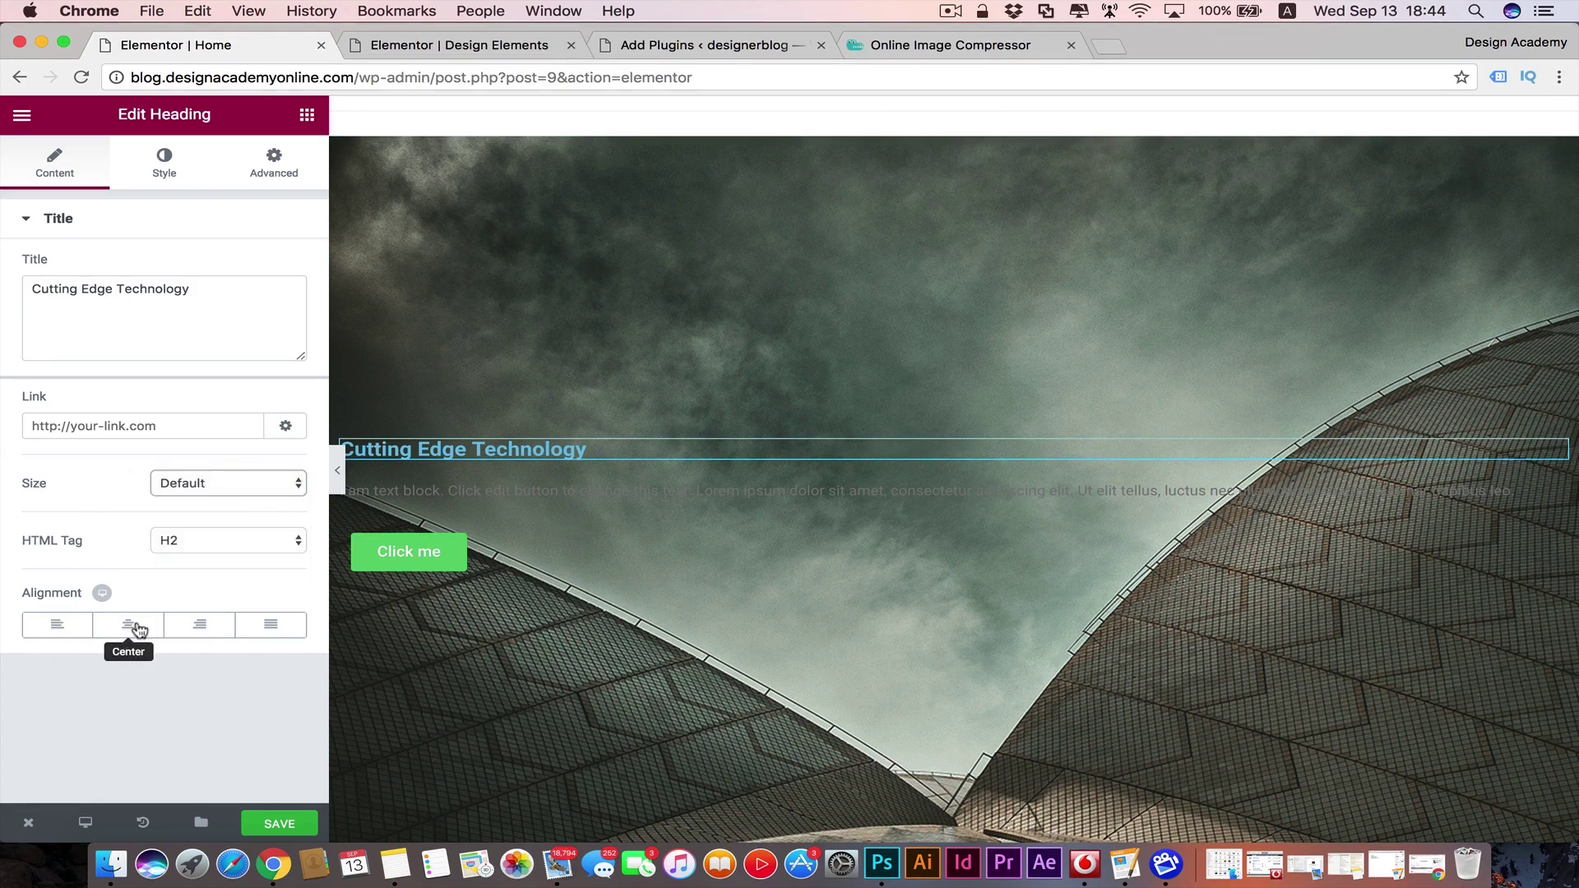
left_click(129, 626)
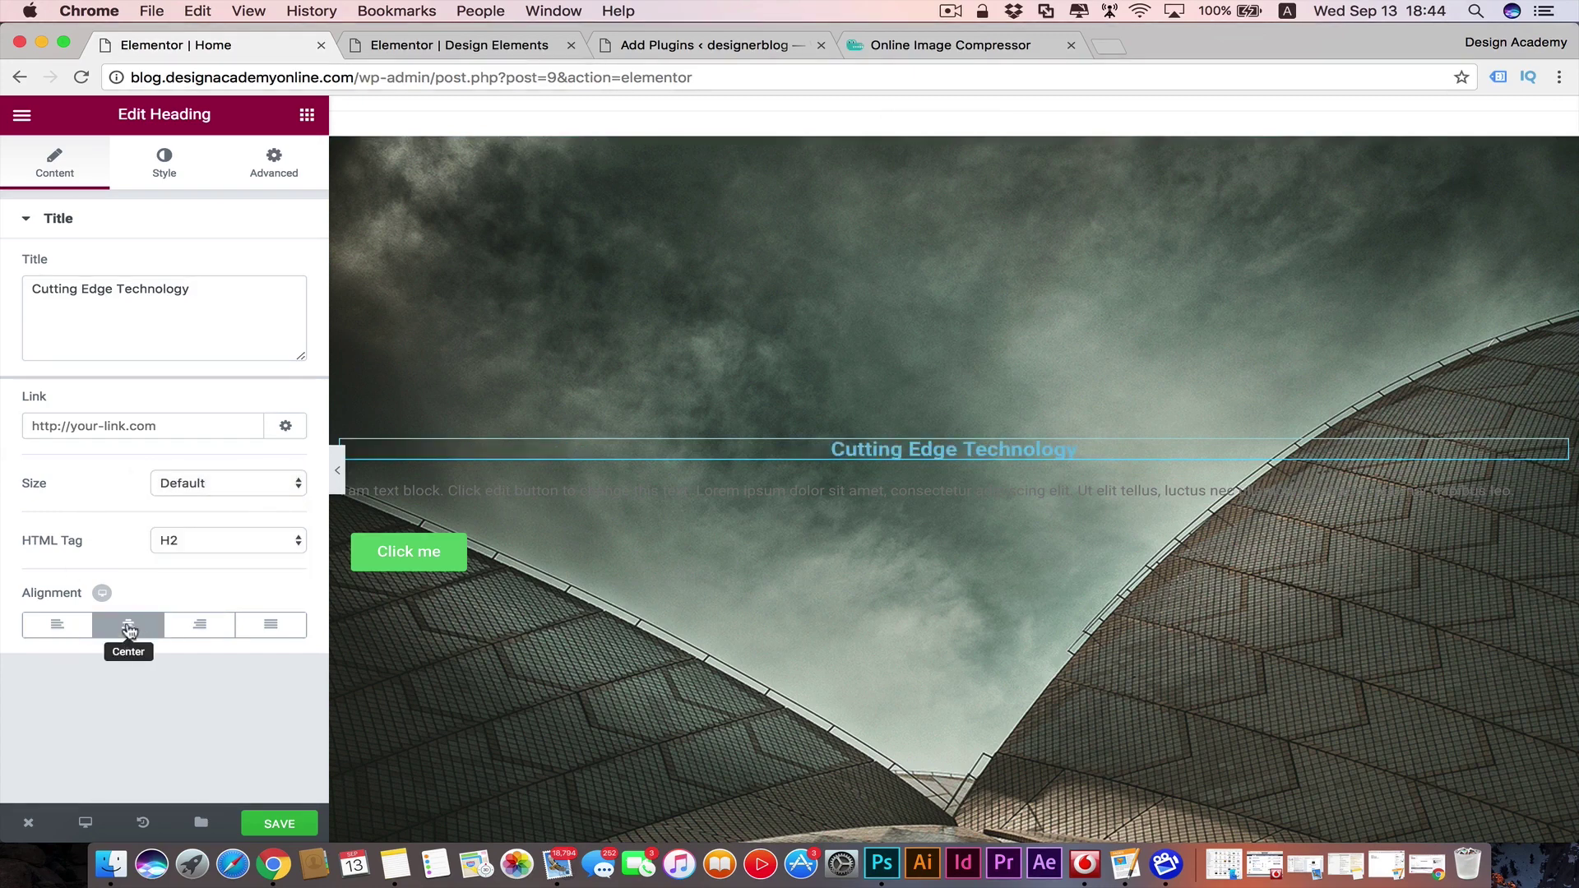
left_click(173, 176)
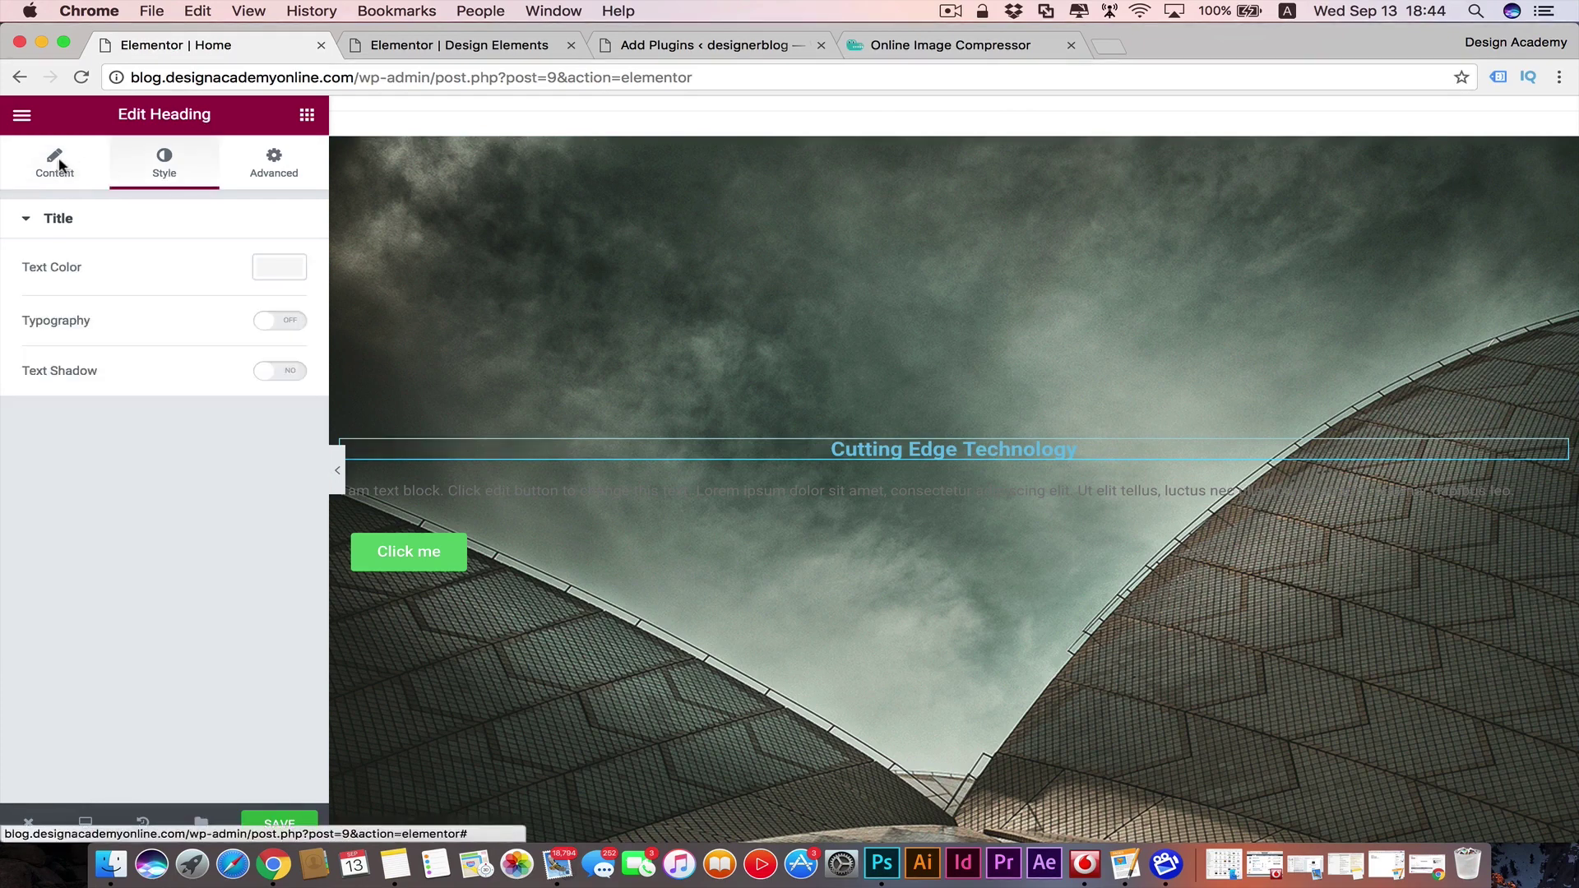
- Set the heading text colour to white (#ffffff)
left_click(284, 272)
left_click(64, 499)
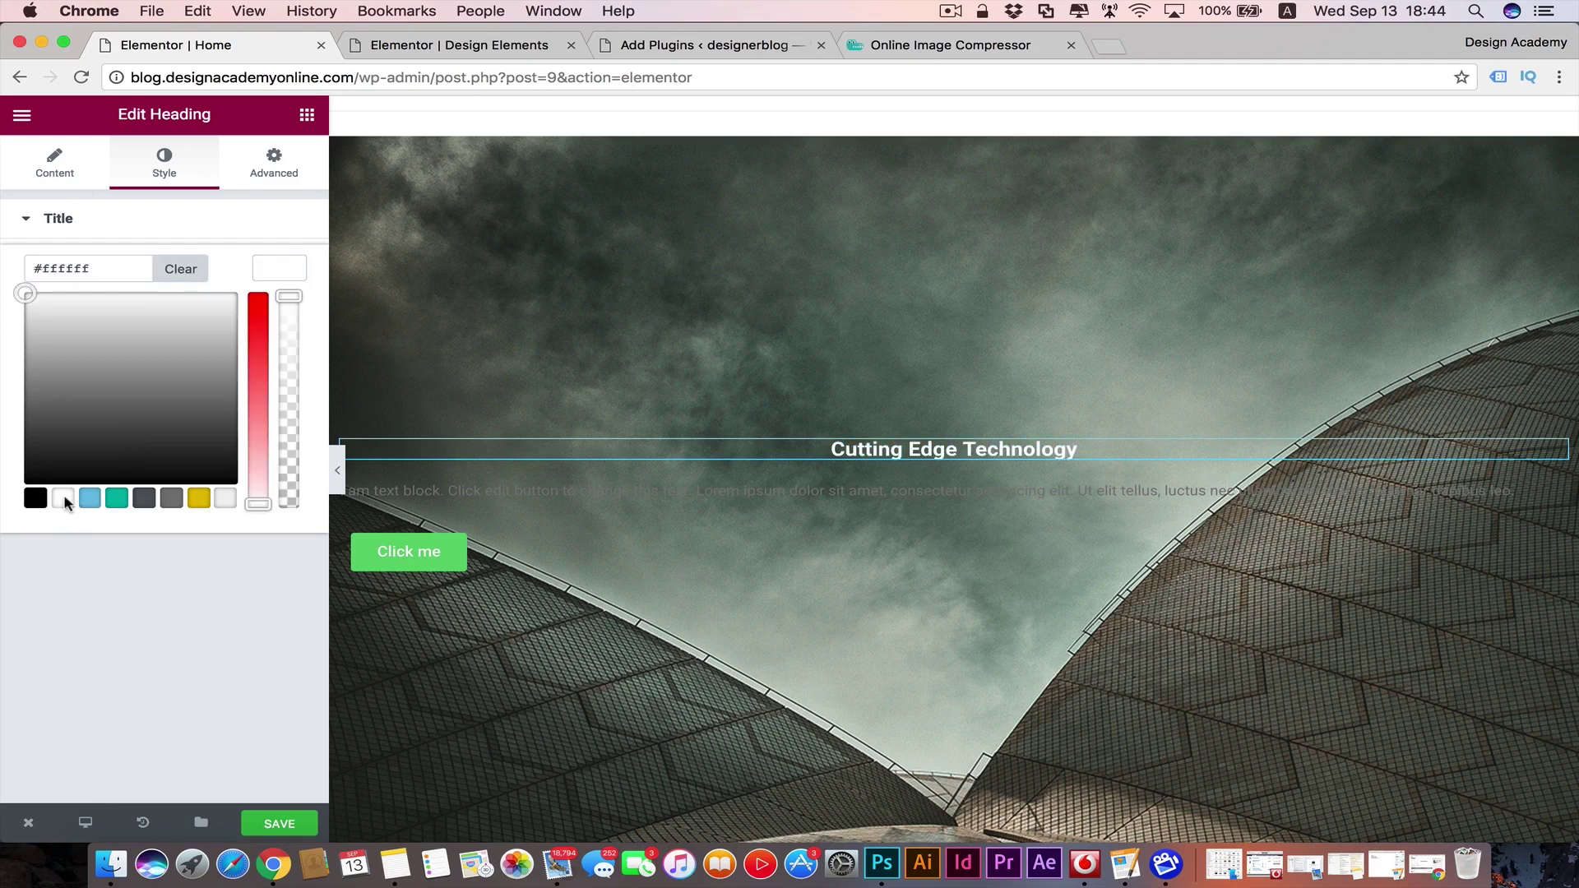
left_click(256, 257)
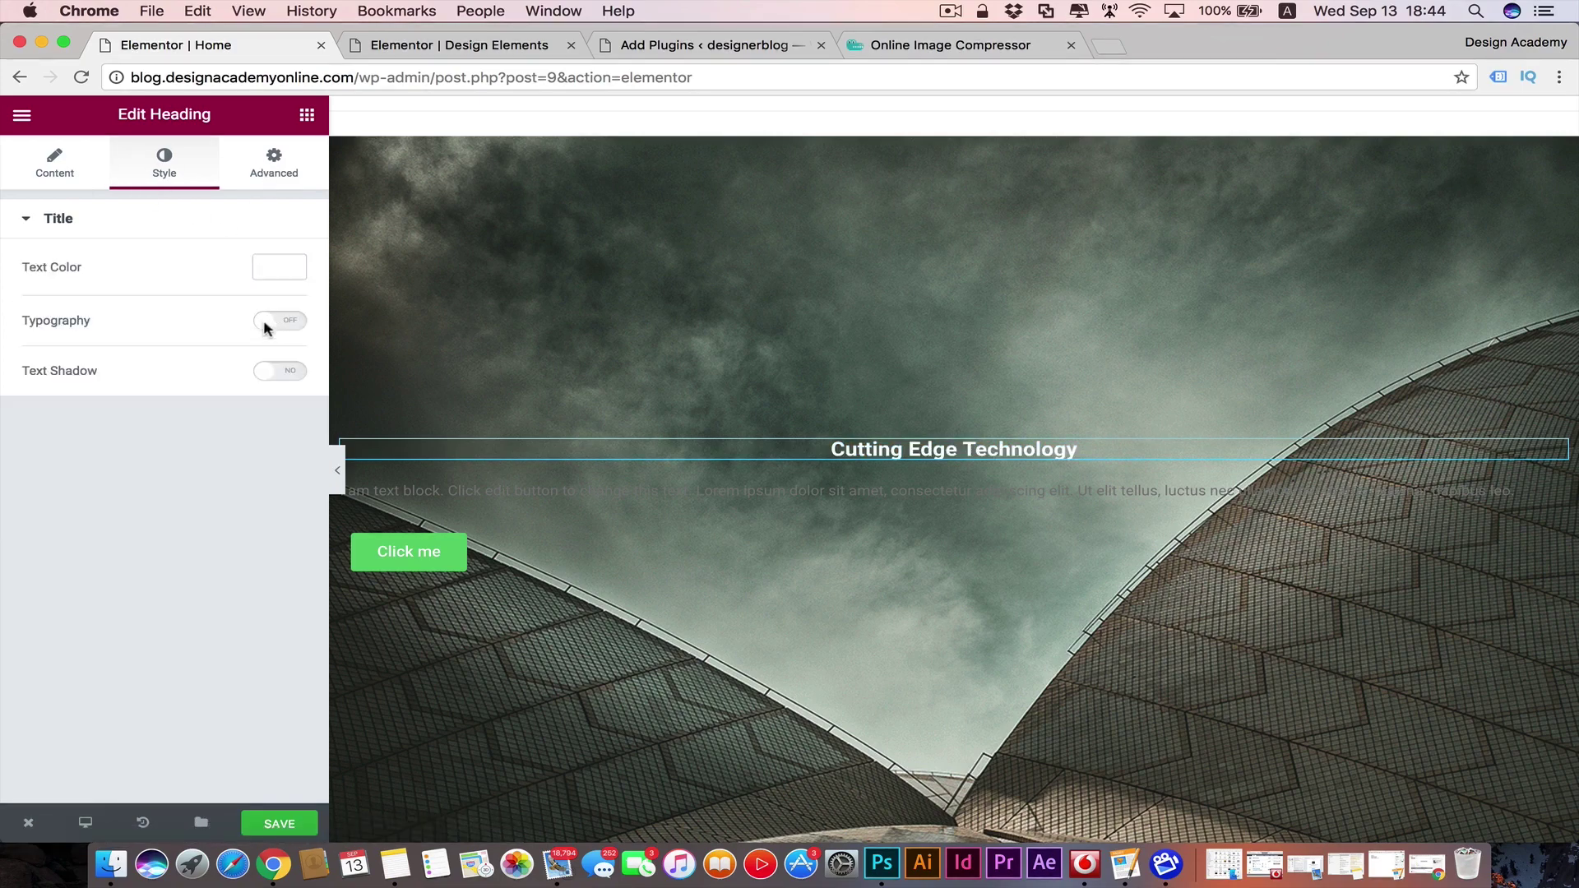
- Enable custom typography for the heading and set its size to 55 px
left_click(276, 327)
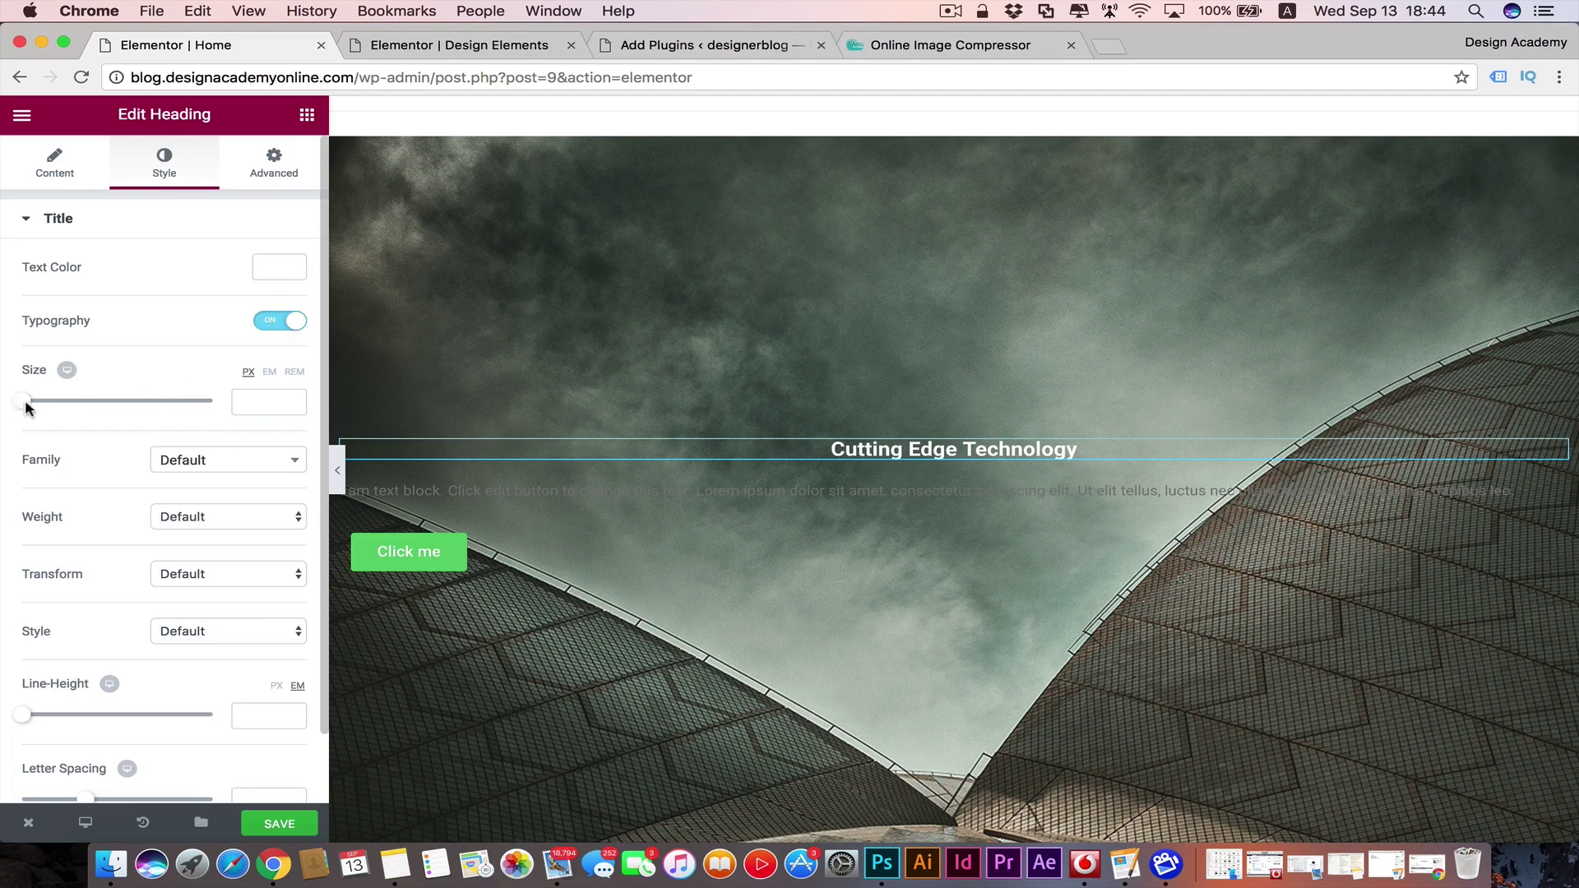
left_click_drag(23, 403, 77, 401)
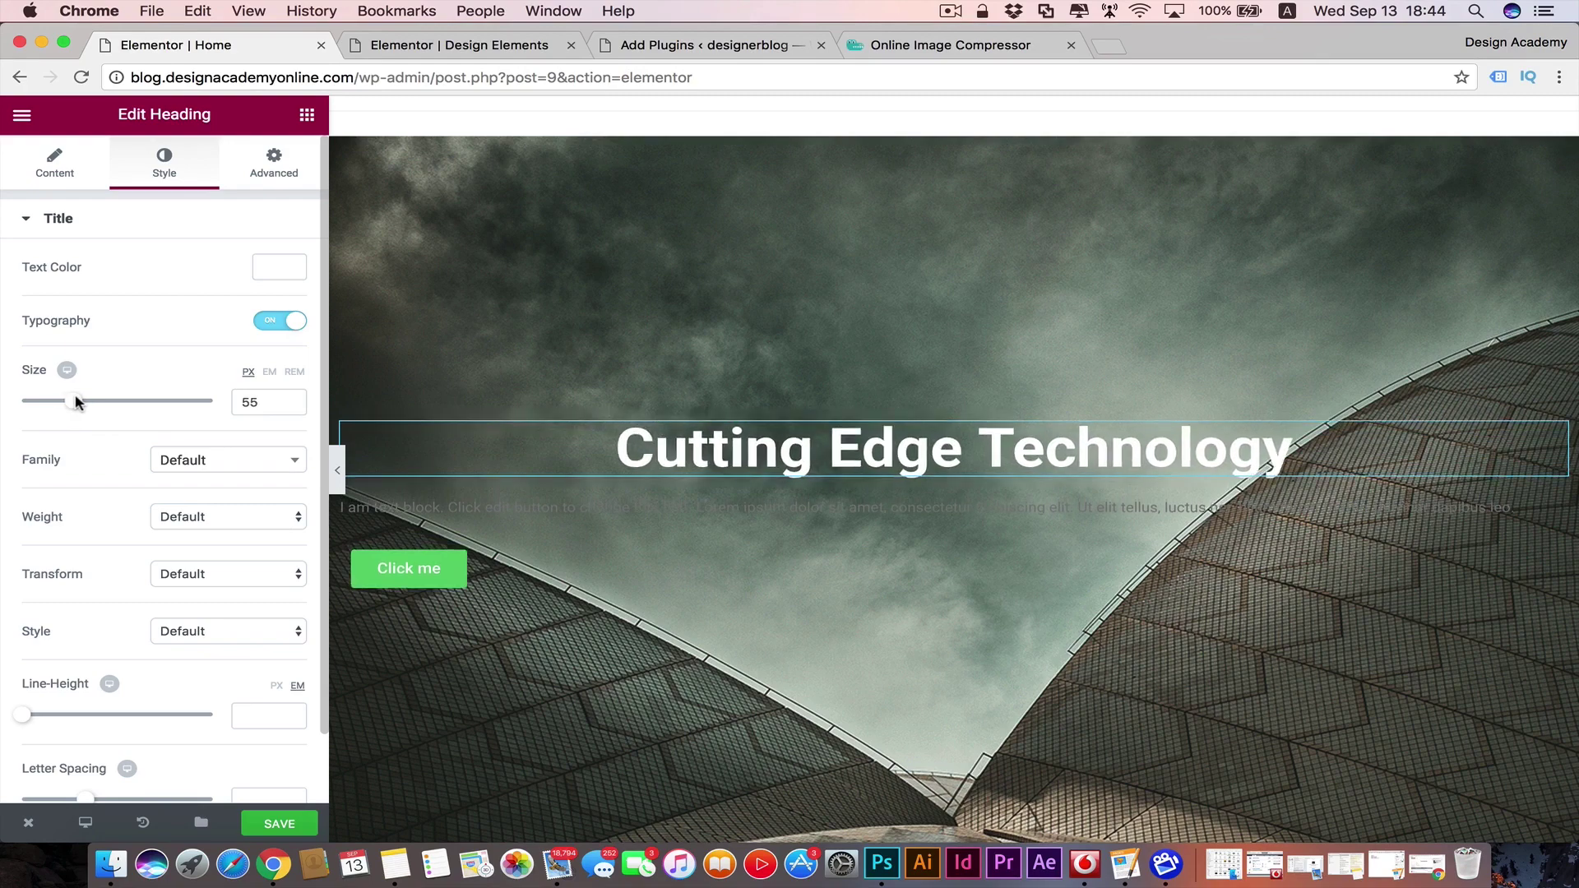
left_click(263, 461)
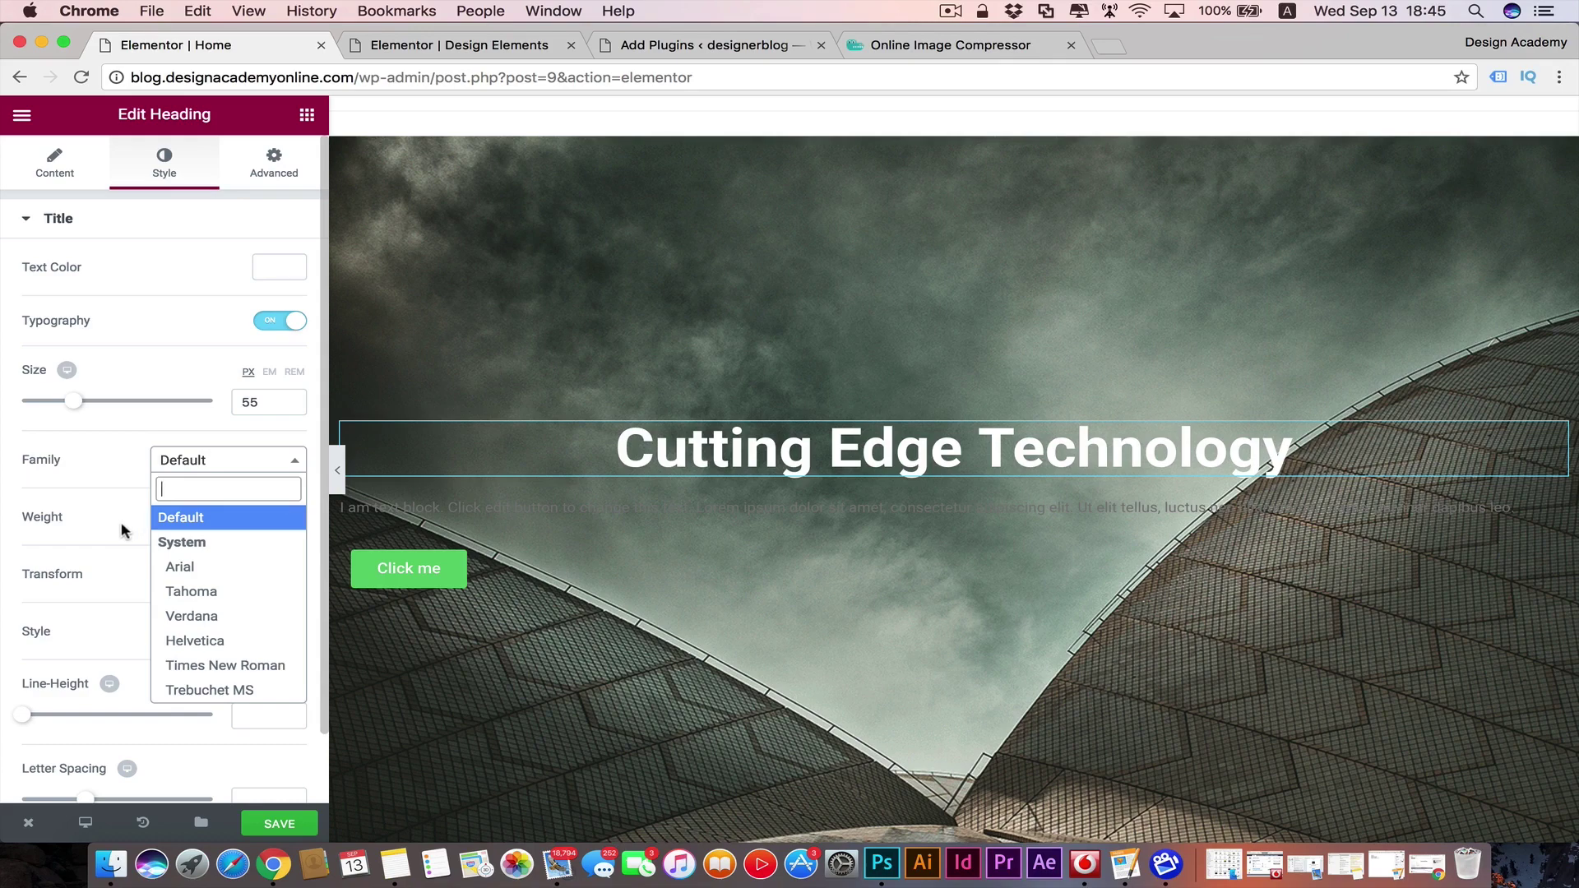
- Set the heading font family to Helvetica
left_click(194, 644)
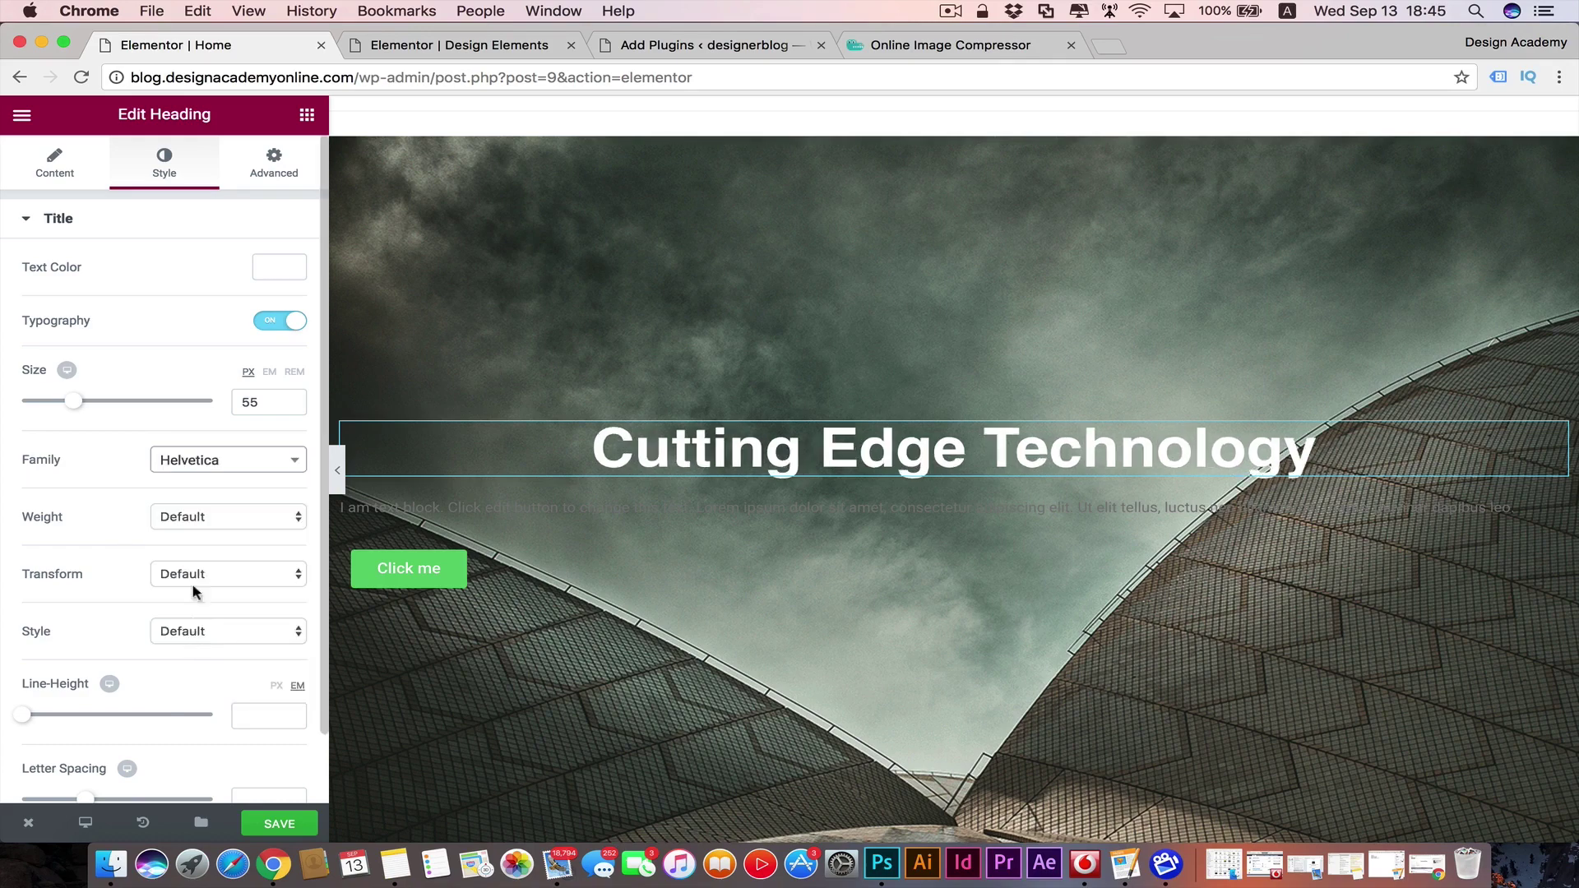
left_click(295, 465)
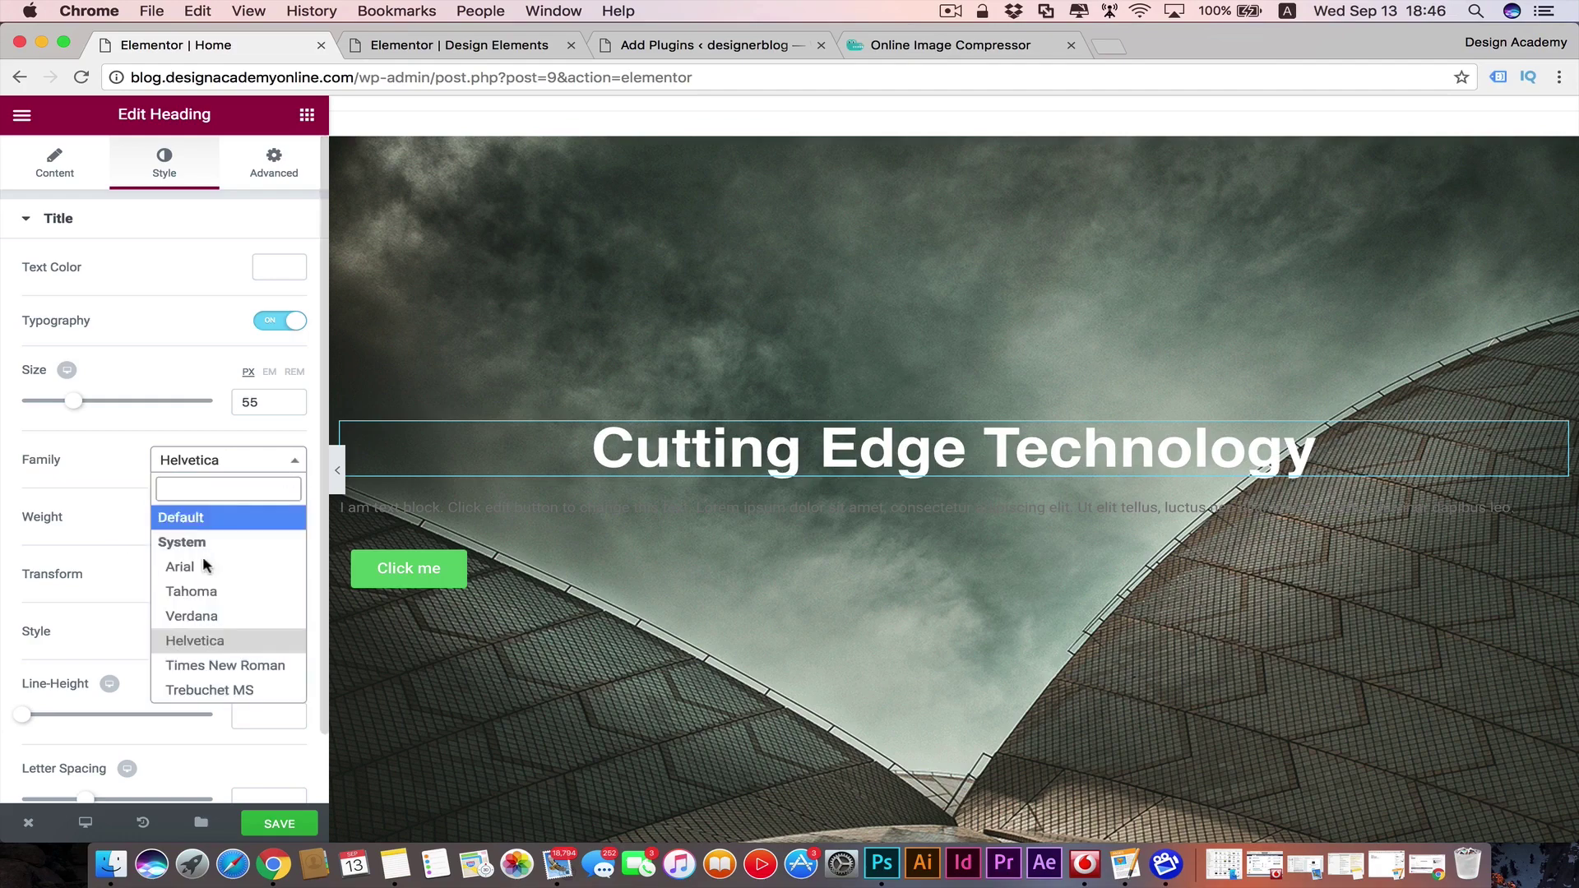
left_click(300, 463)
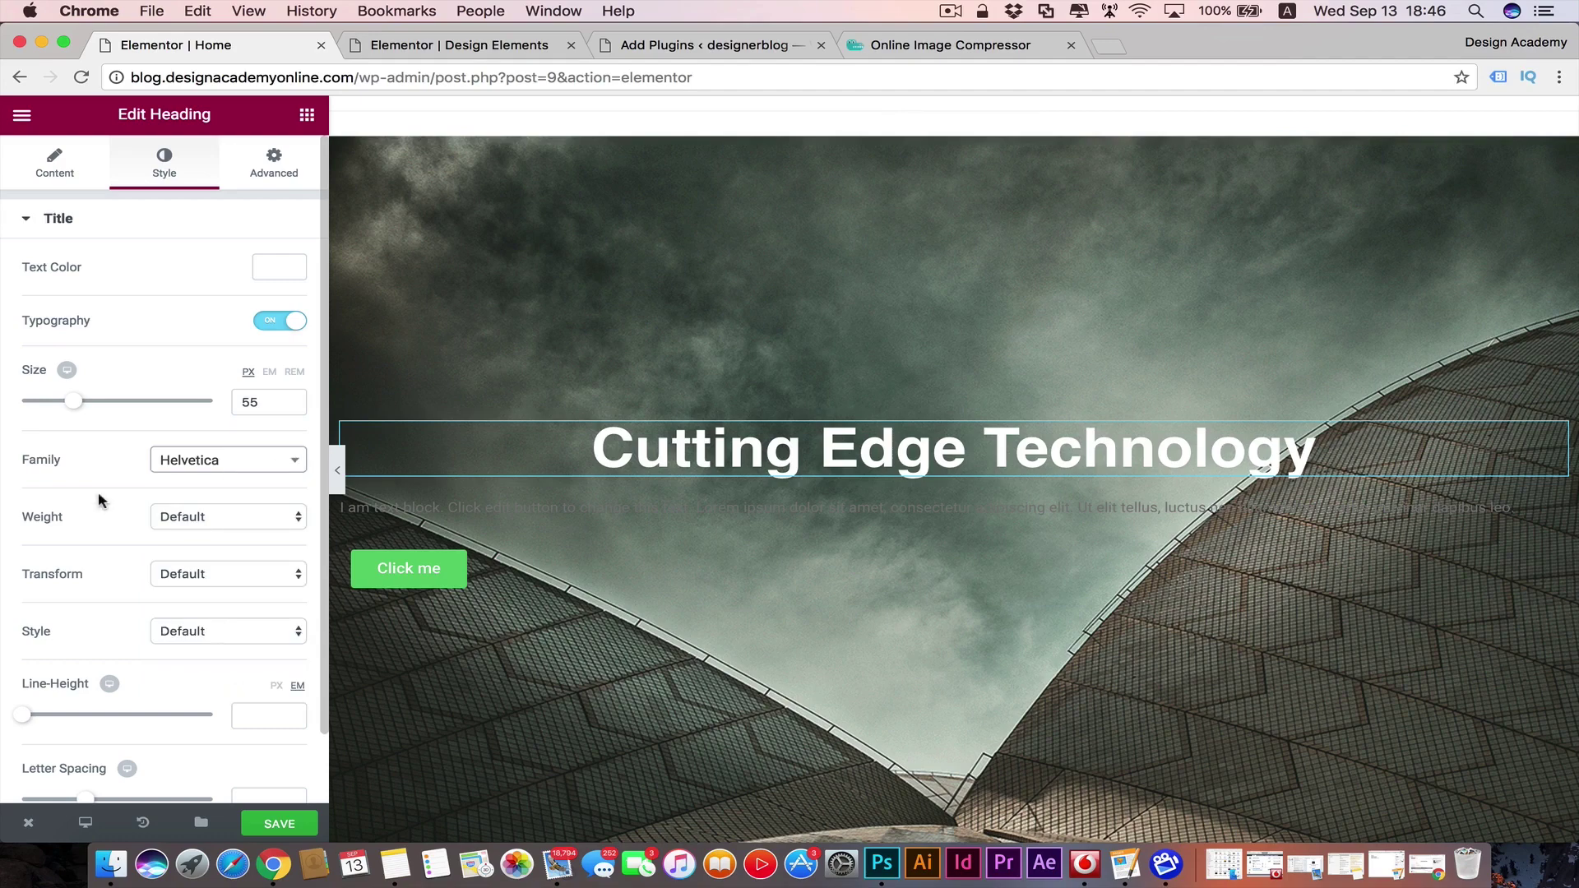
scroll(98, 494, "down", 2)
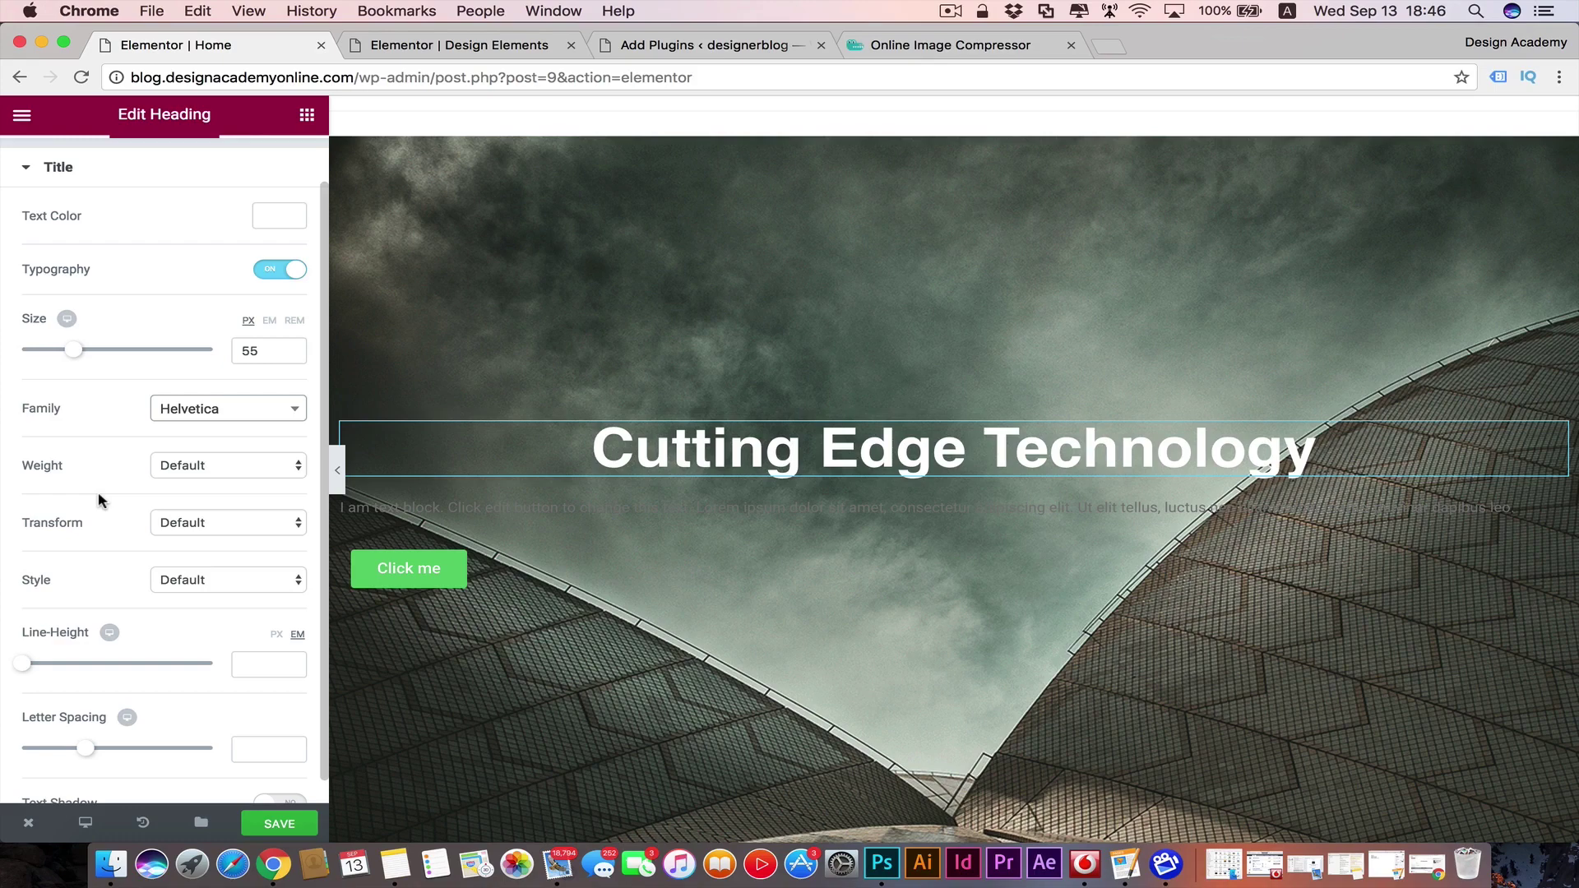
left_click(295, 408)
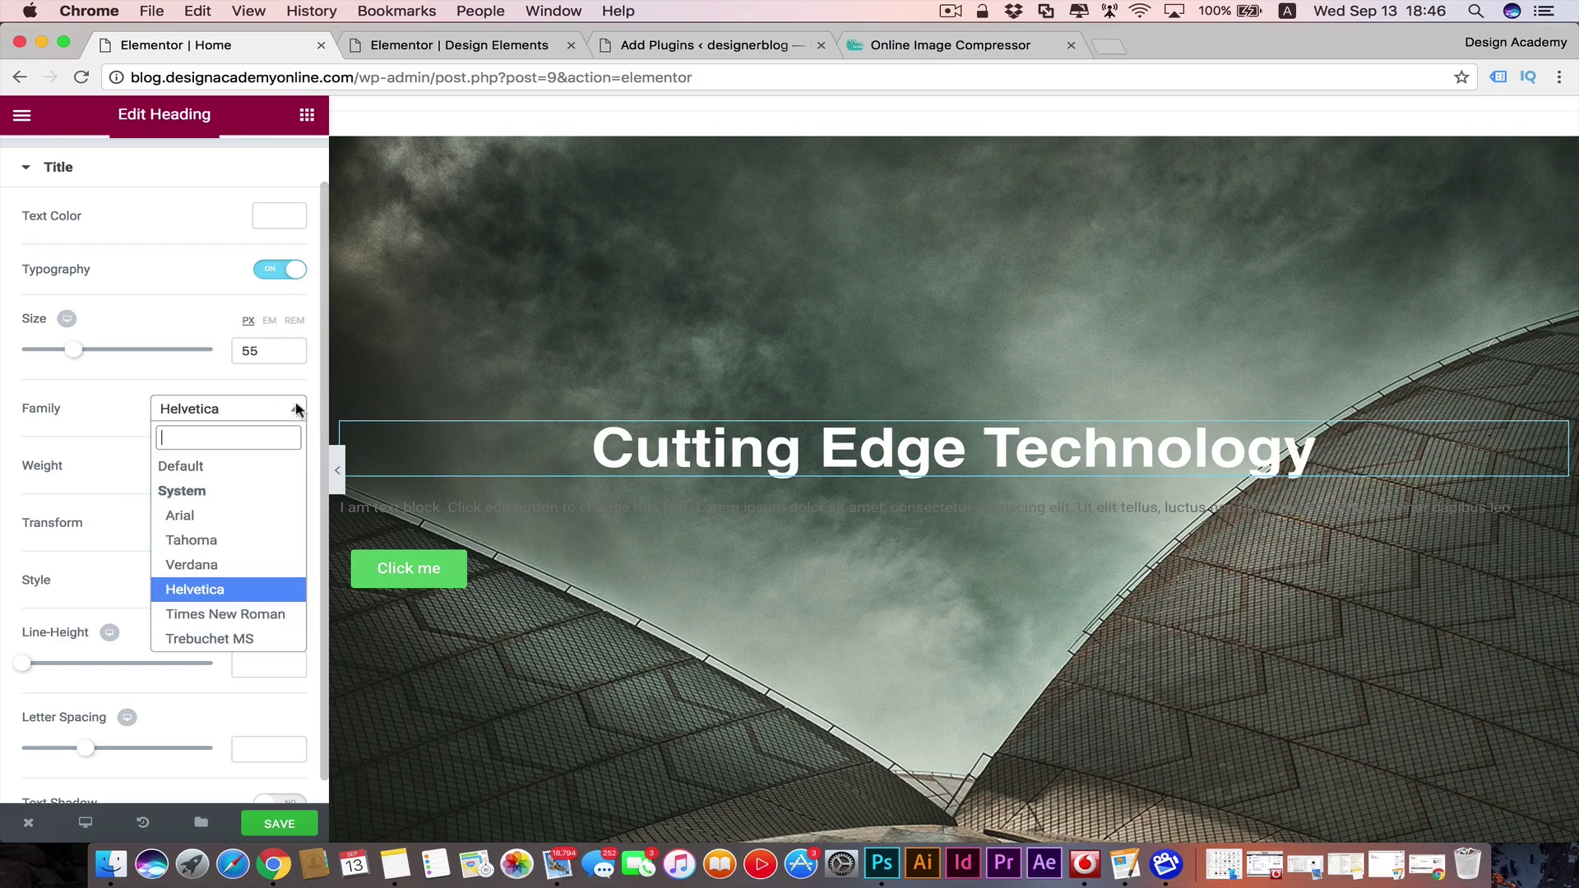
left_click(297, 409)
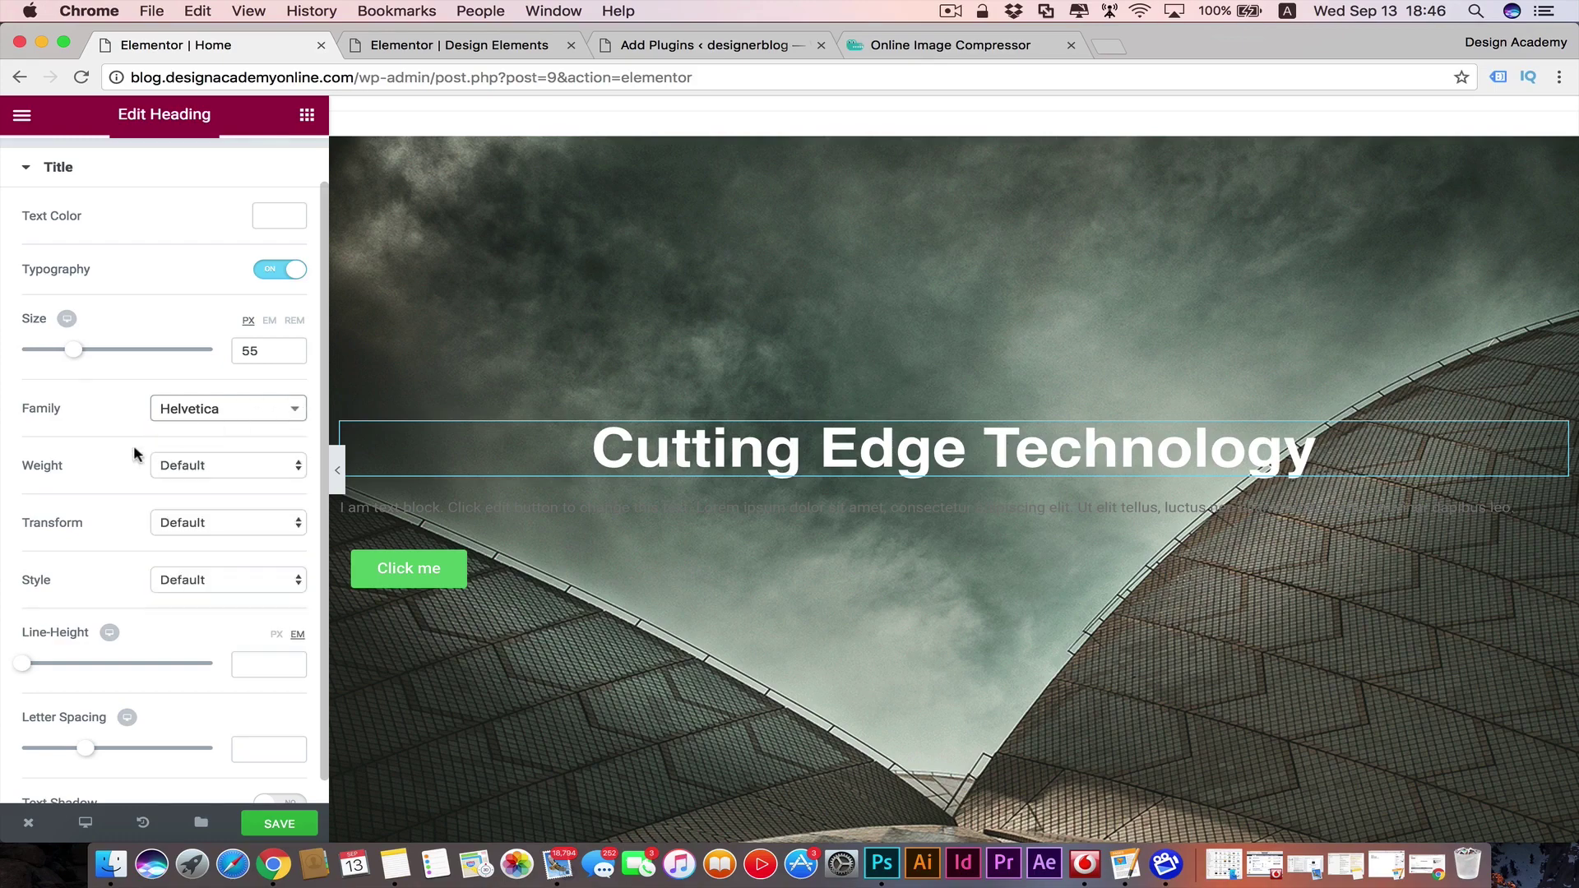
- Give the heading a Bold weight and a size of 65 px
left_click(301, 466)
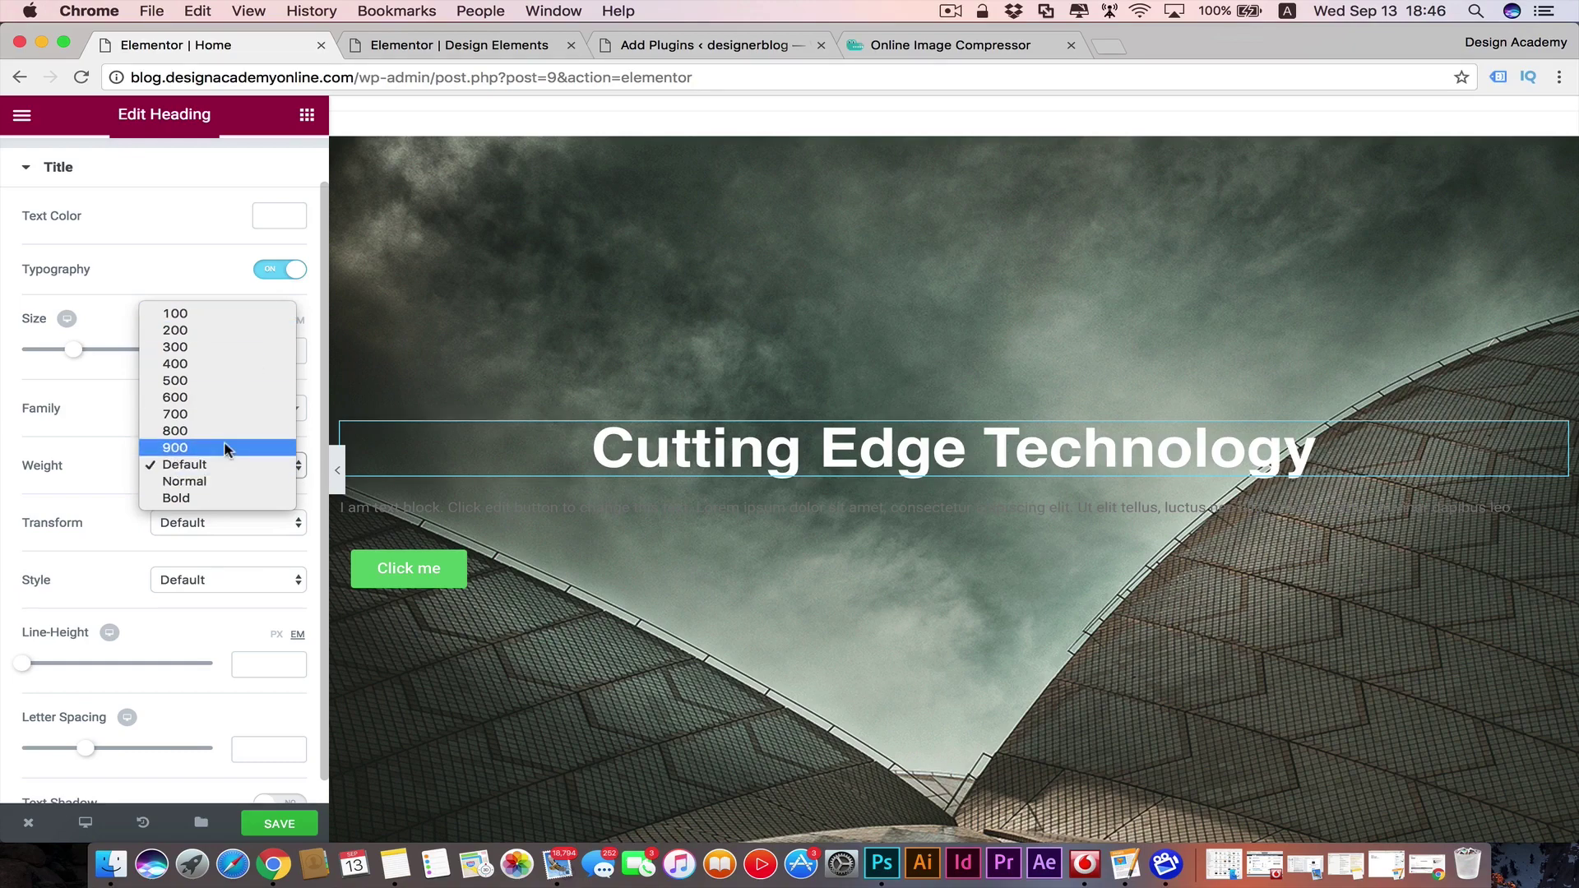
left_click(201, 347)
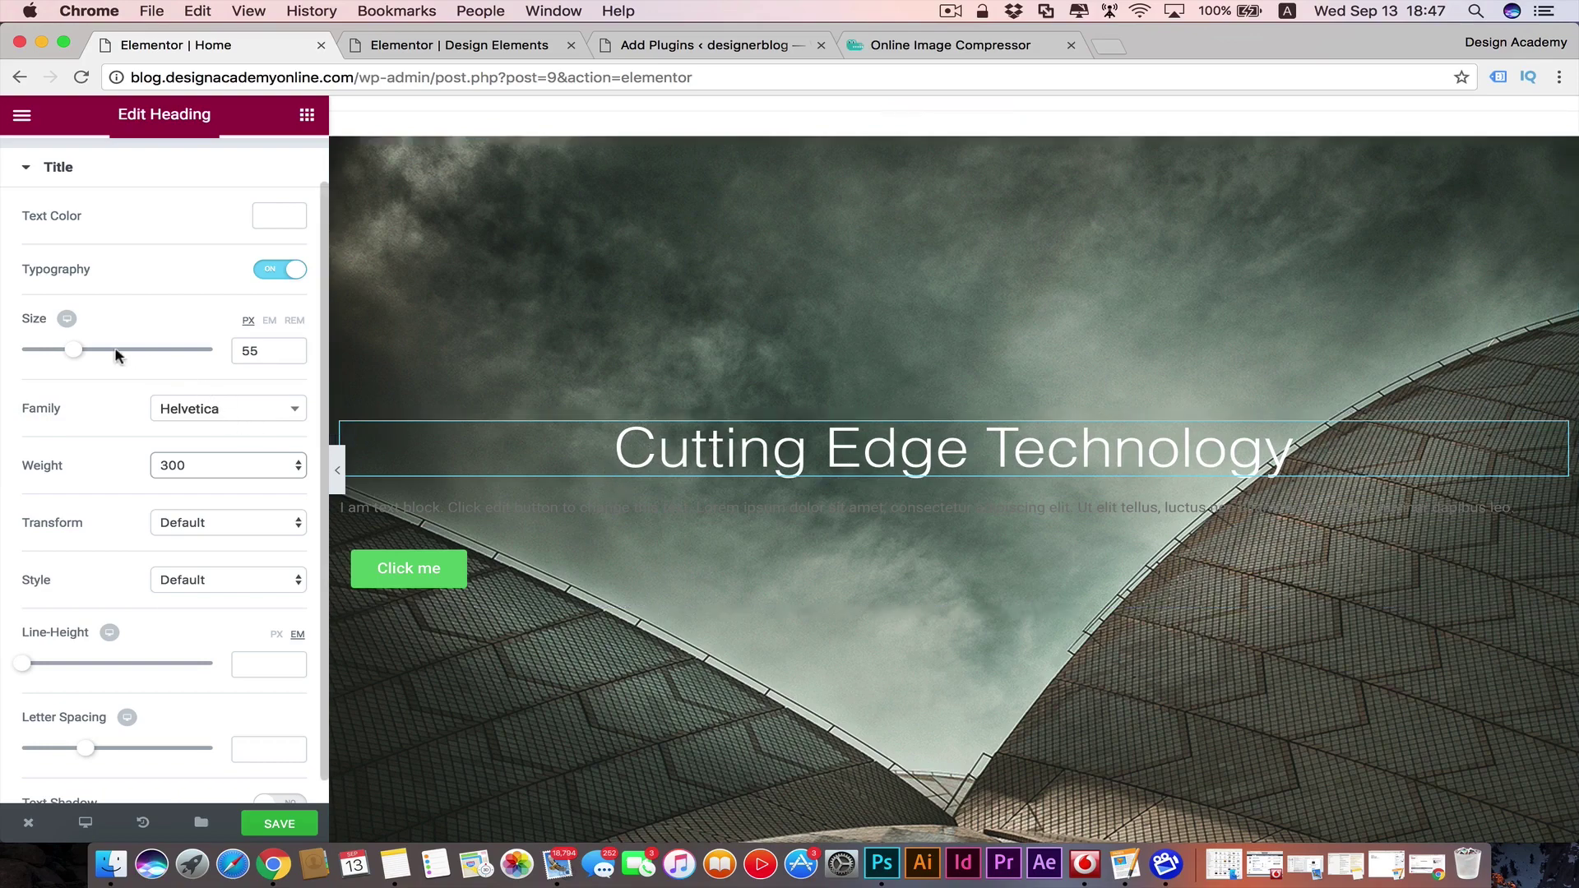
left_click_drag(71, 354, 93, 356)
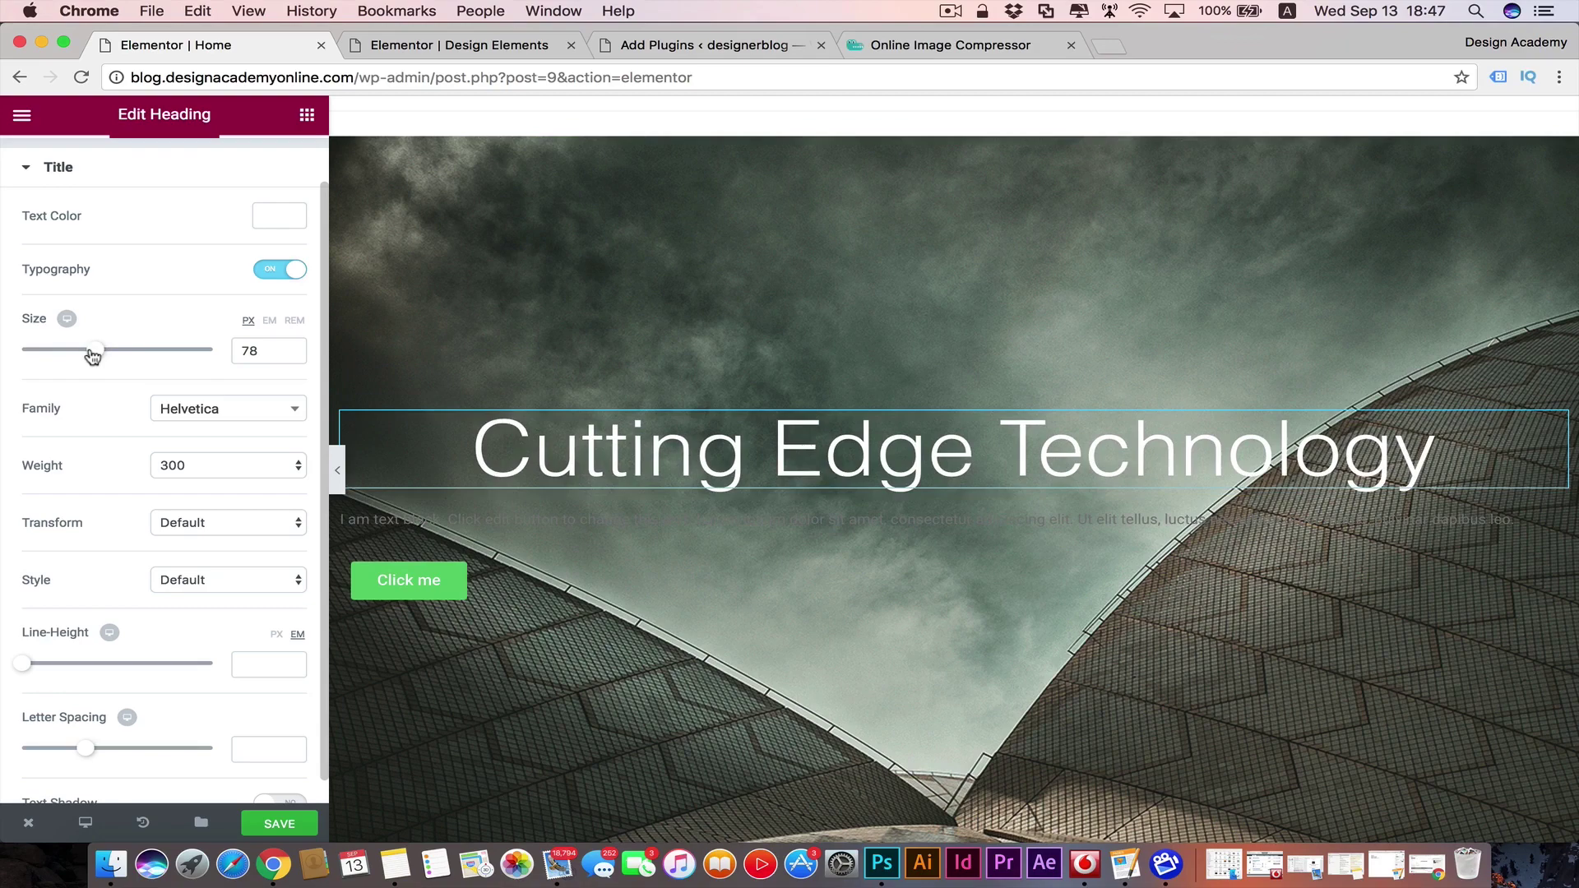
left_click(297, 466)
left_click(235, 618)
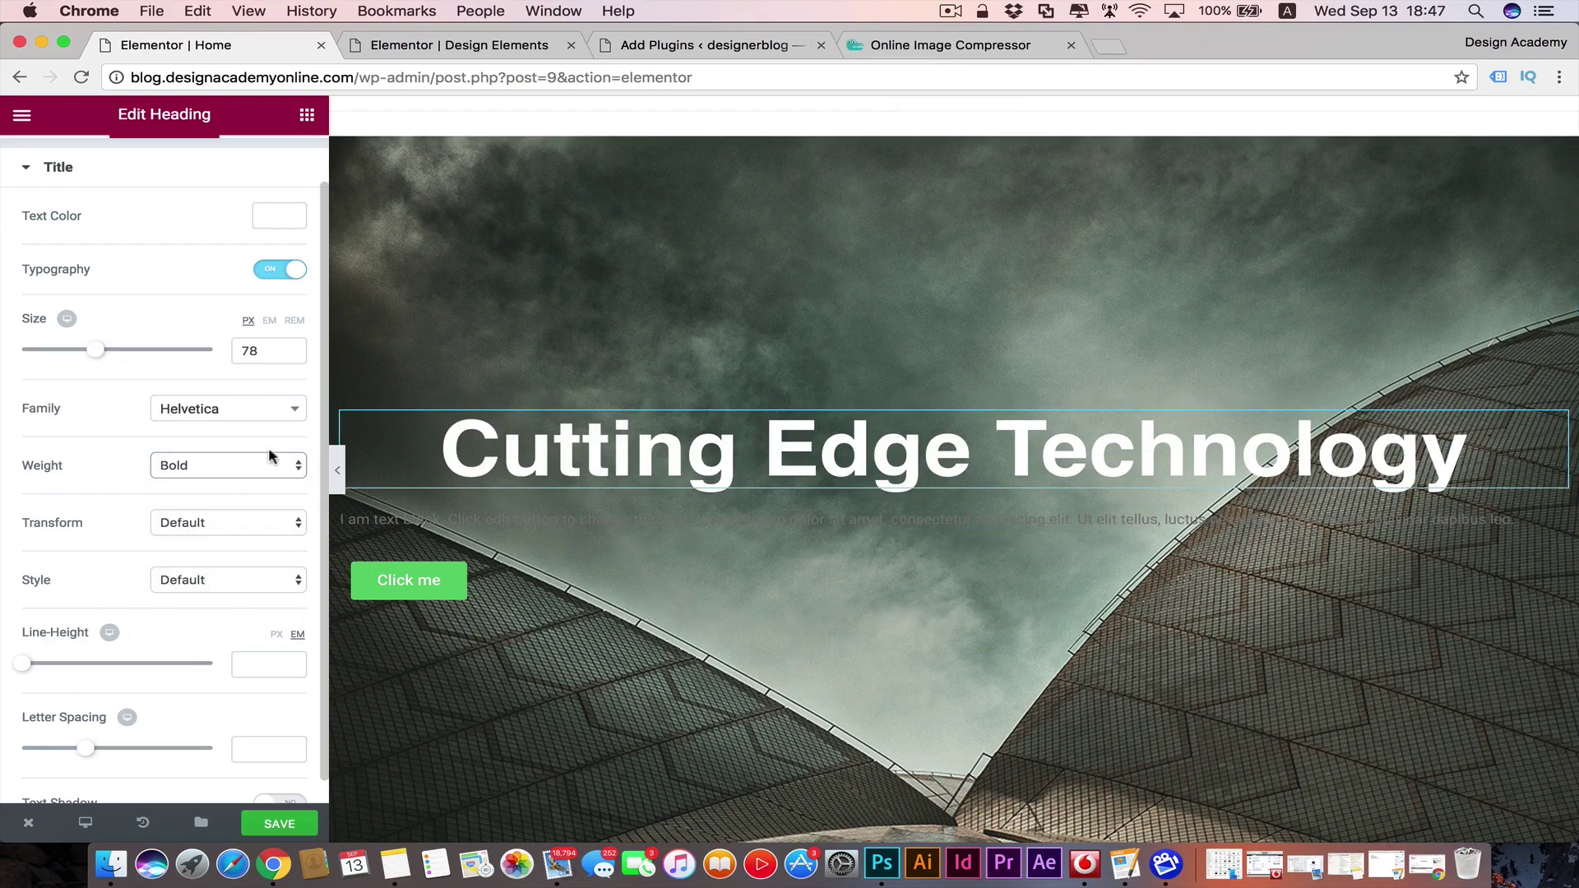
left_click_drag(101, 356, 90, 359)
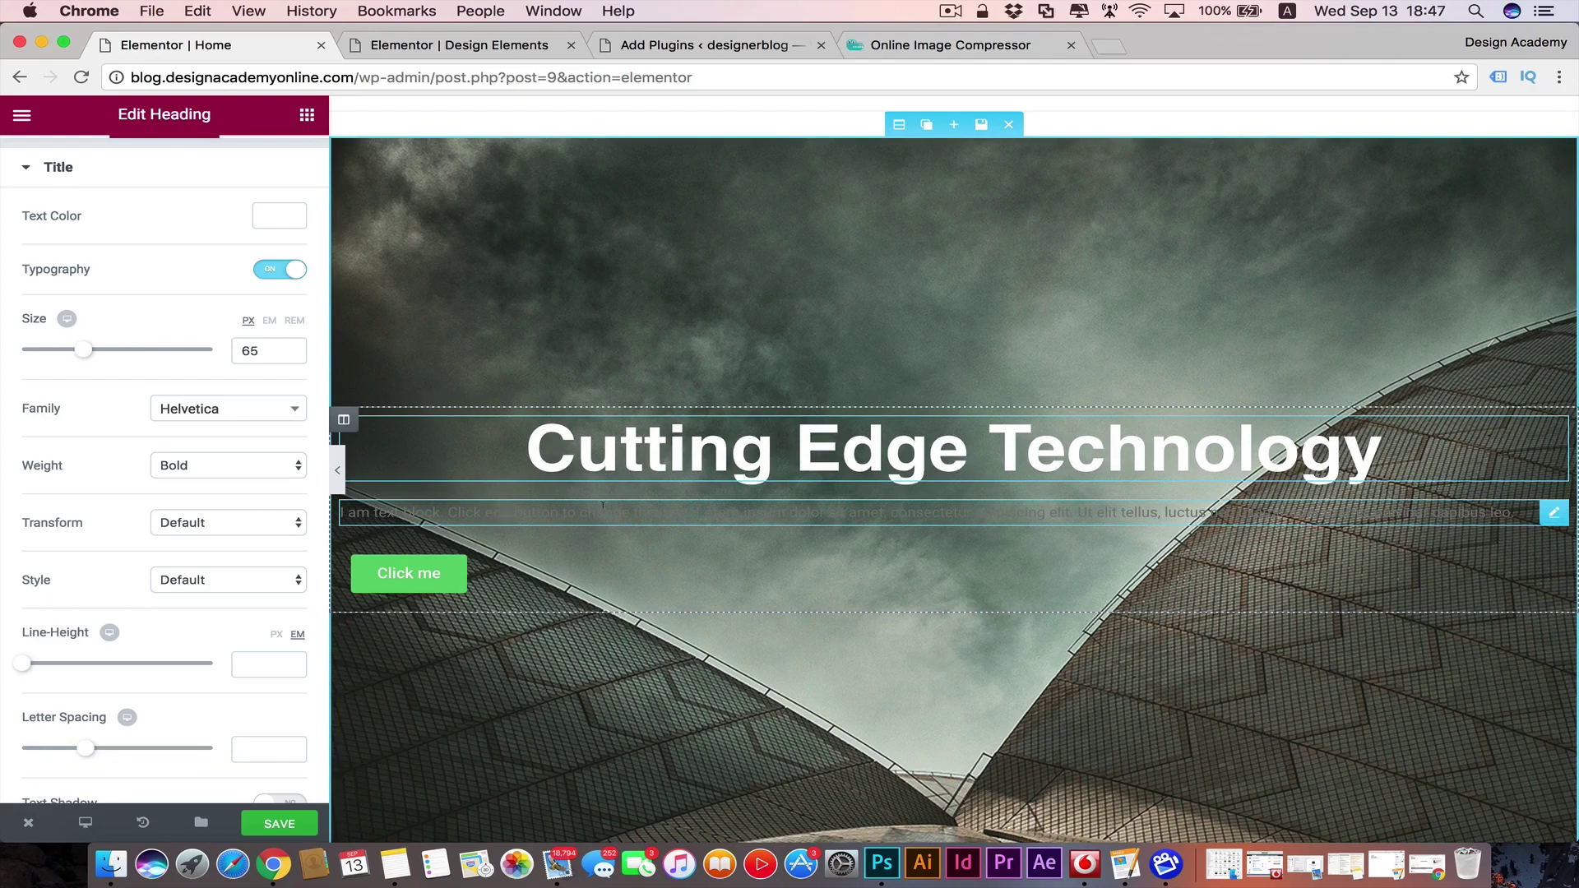
scroll(178, 573, "up", 1)
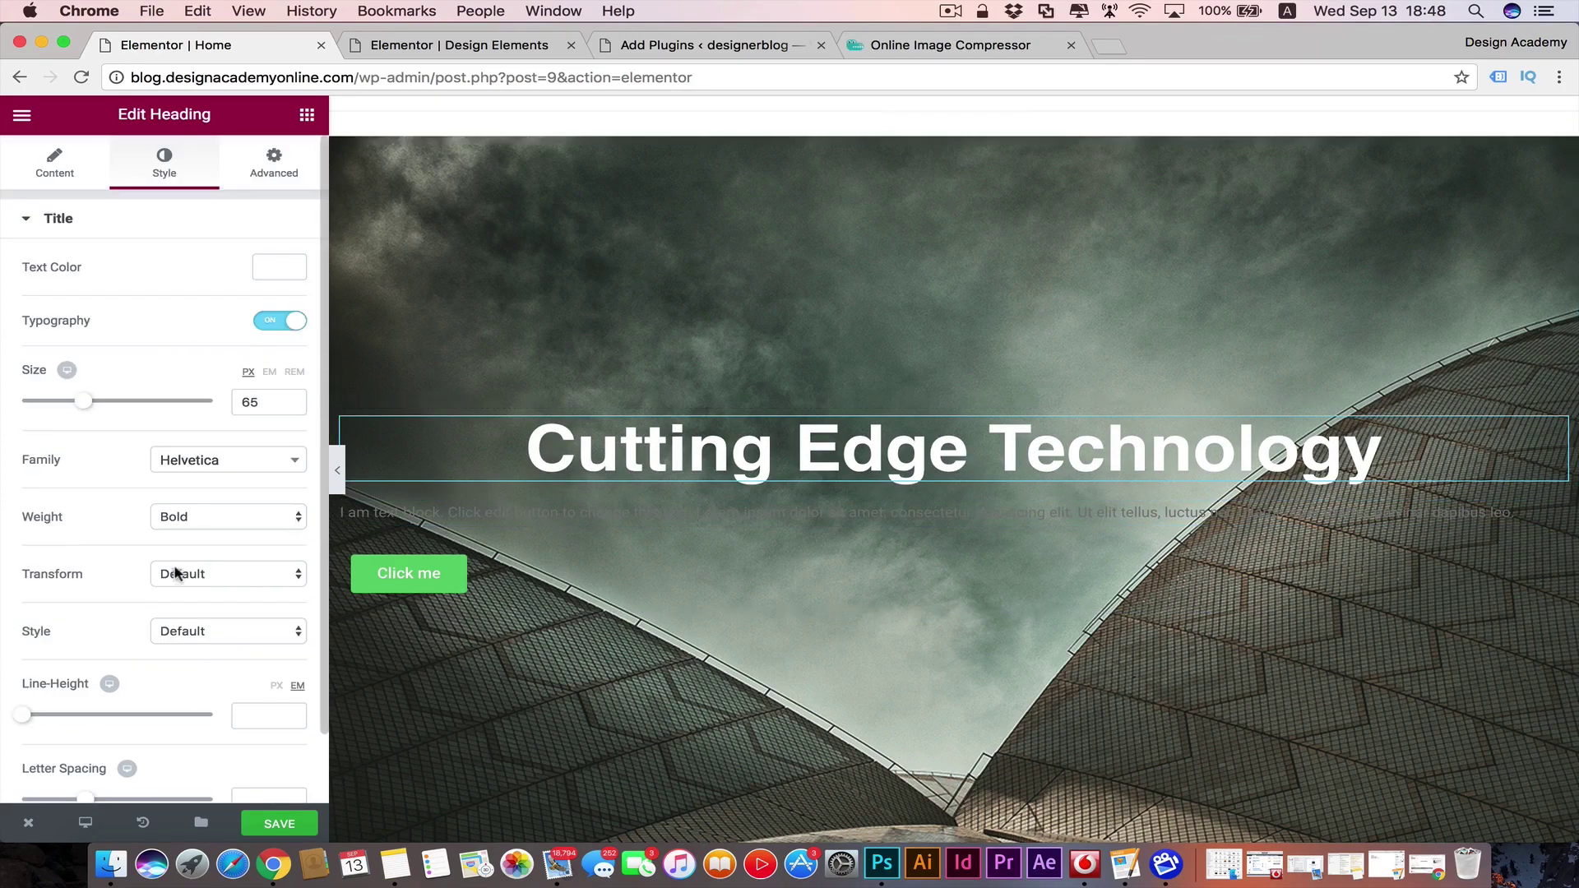
- Set the heading Transform to Uppercase, size 51 px and line height 1 em
left_click(289, 573)
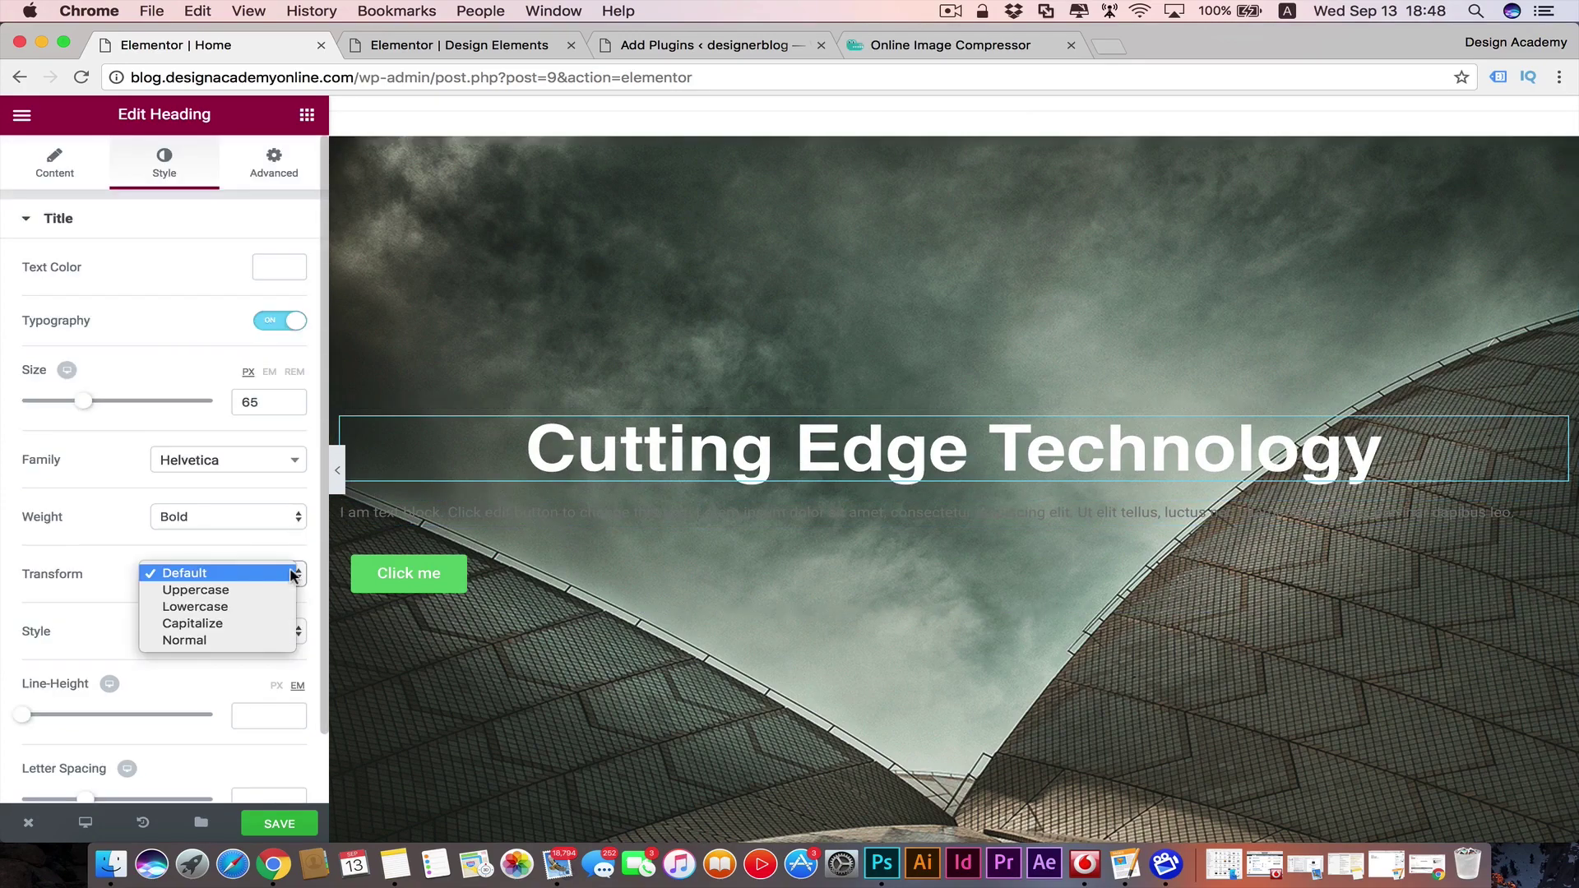
left_click(247, 590)
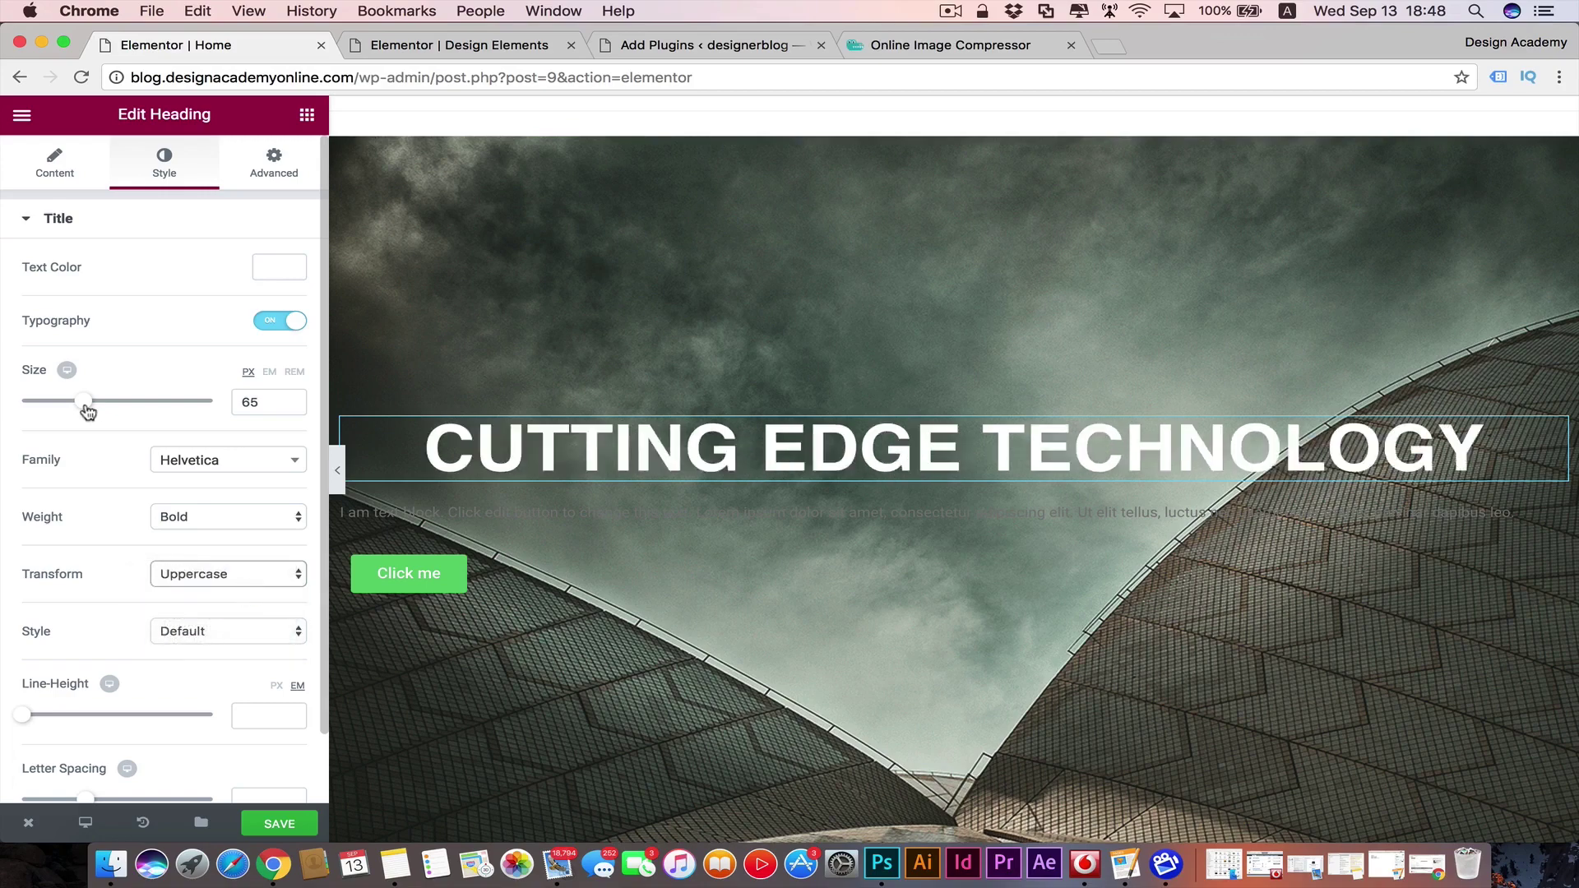
left_click_drag(89, 402, 71, 403)
left_click(222, 631)
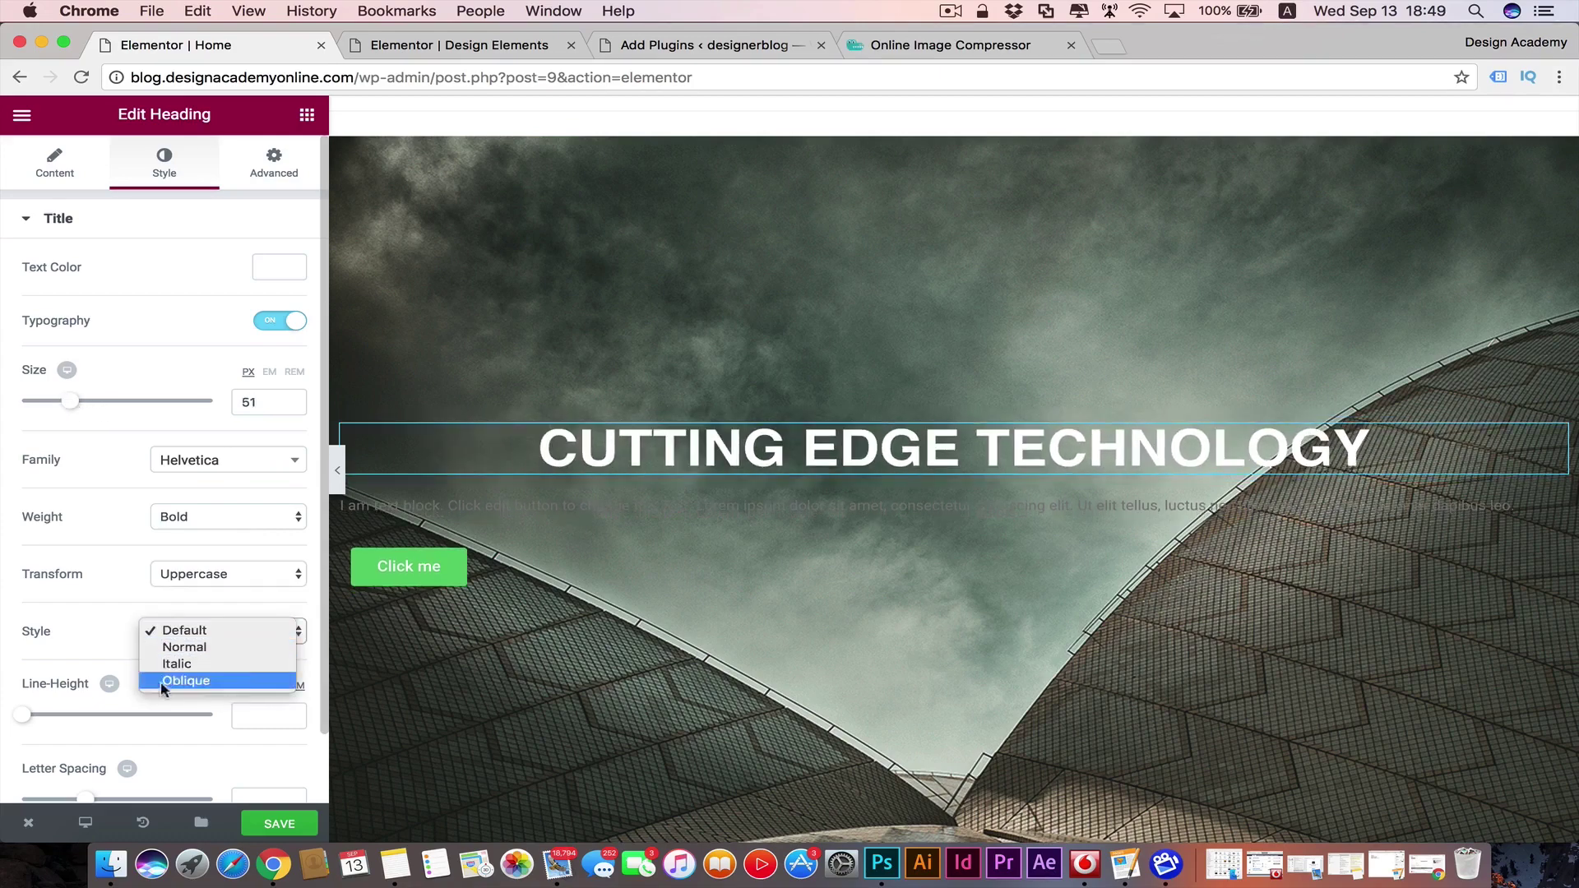
left_click(82, 640)
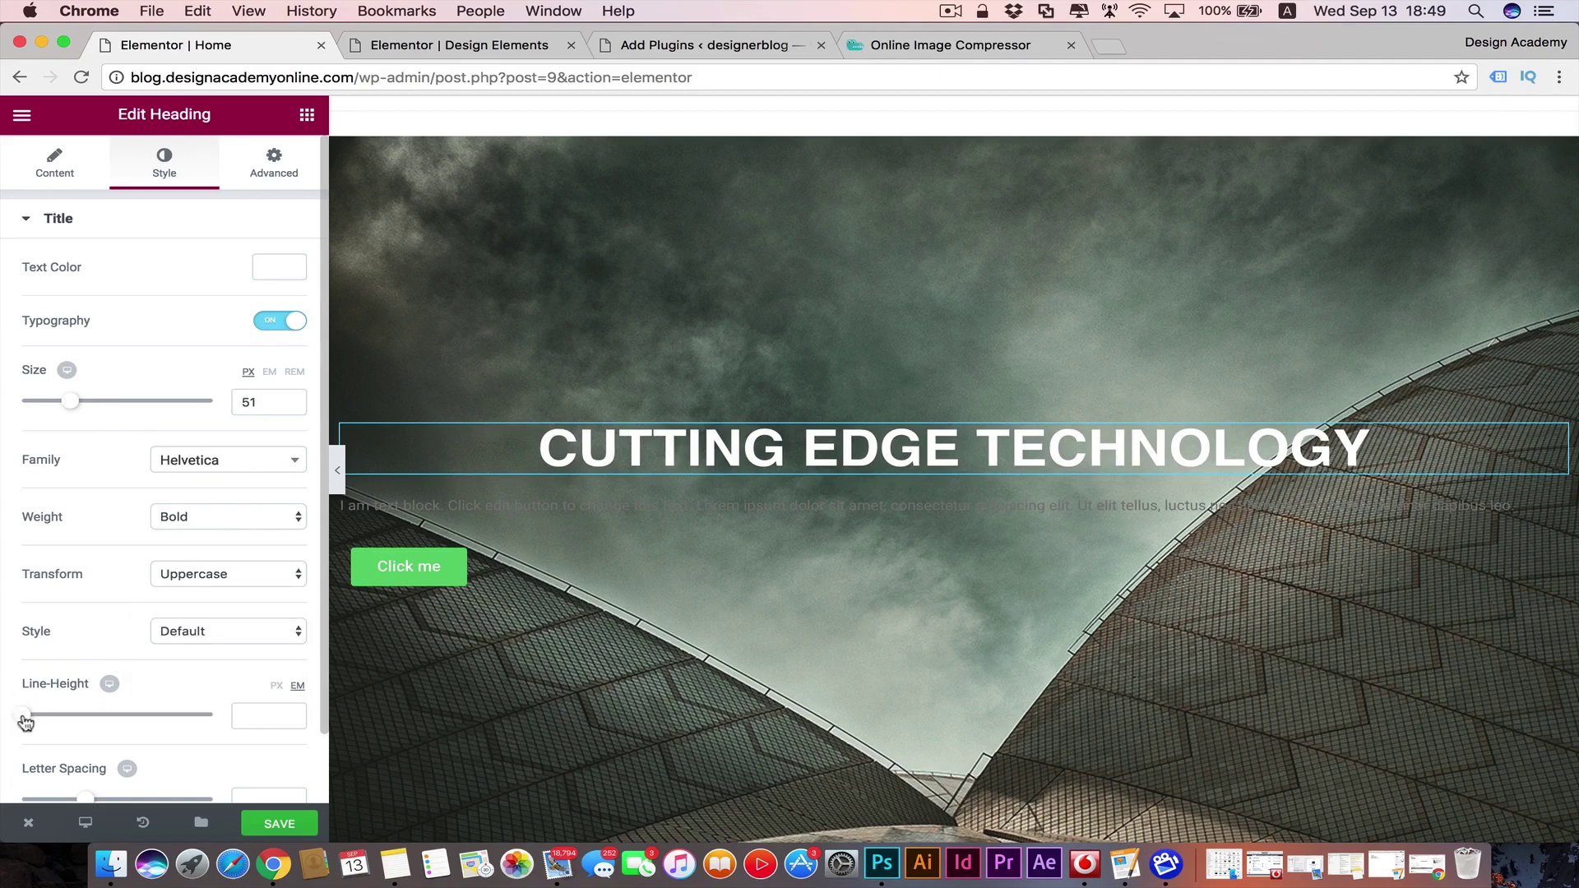
mouse_move(25, 722)
left_mouse_down()
mouse_move(77, 716)
mouse_move(43, 722)
left_mouse_up()
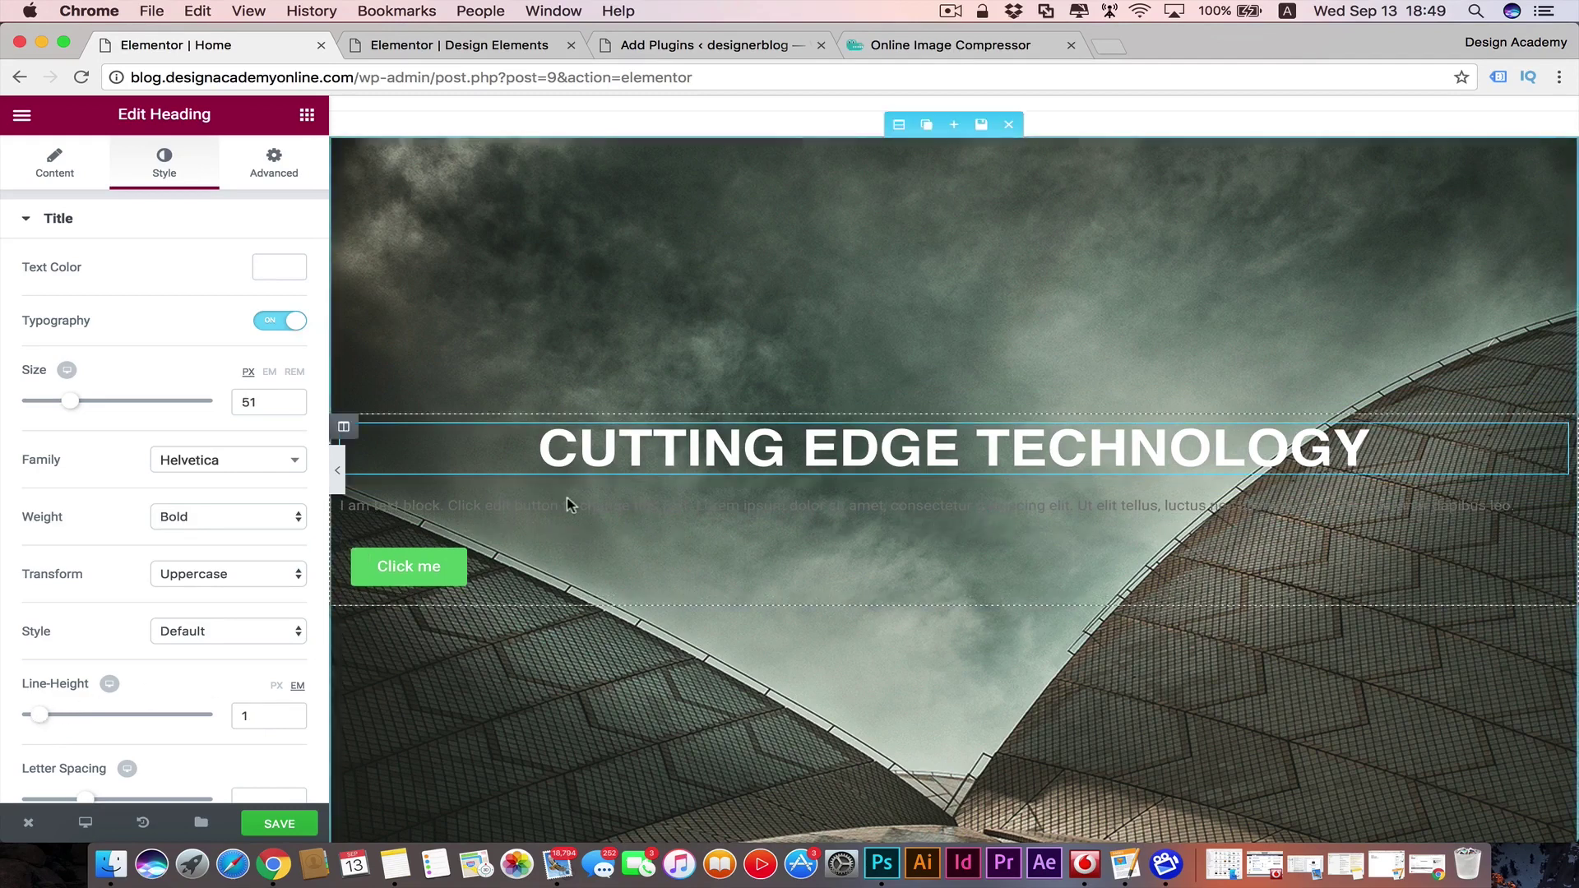
scroll(71, 605, "down", 2)
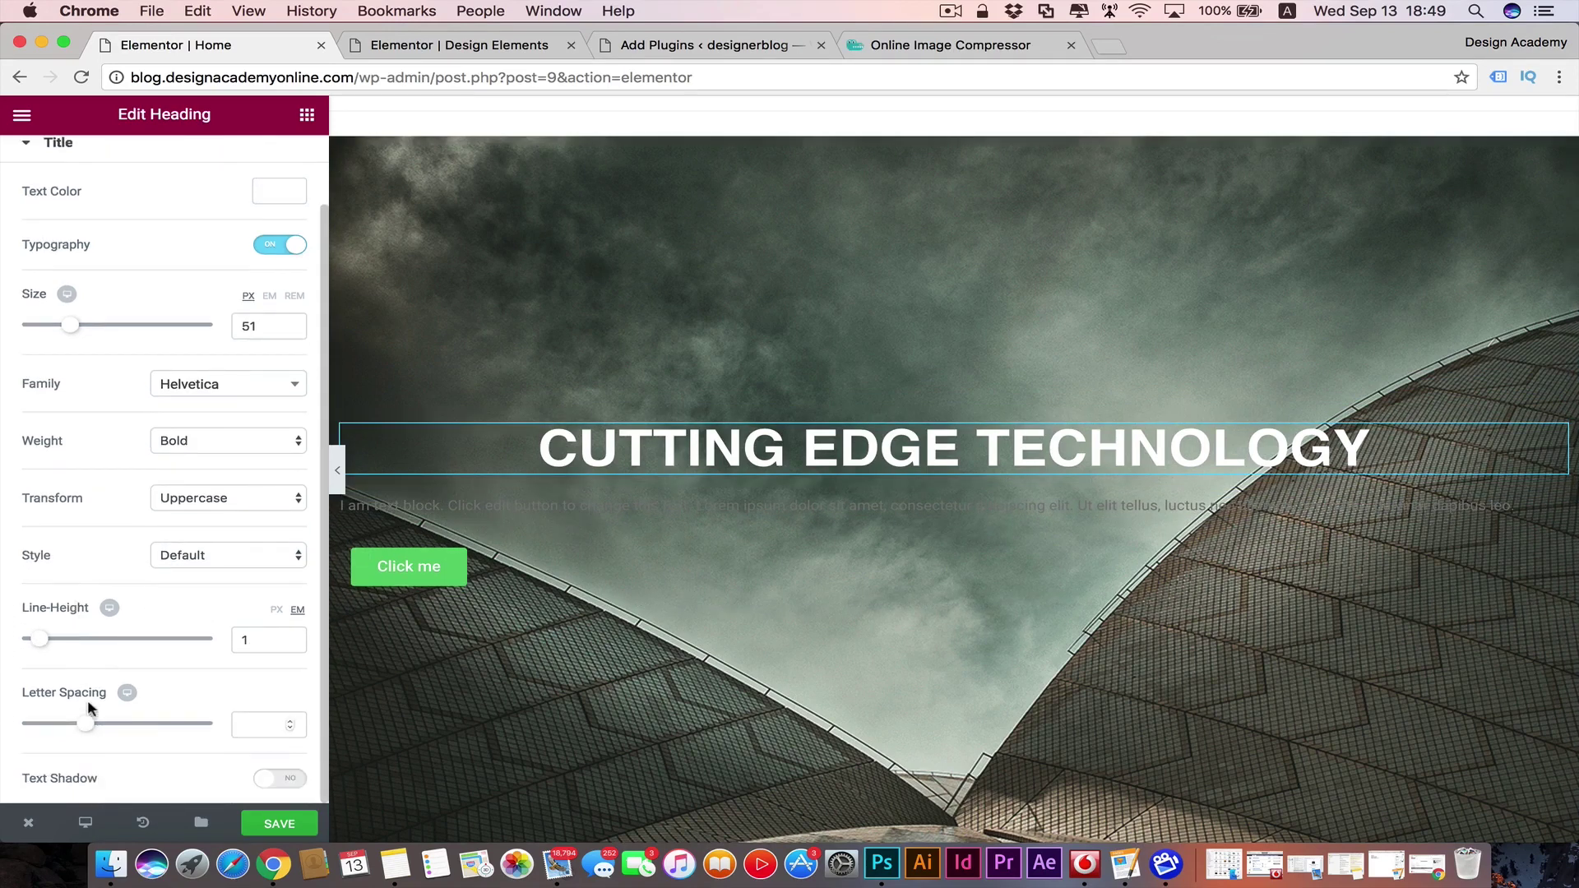
- Set heading letter spacing to 2.2, trying a text shadow but leaving it off
mouse_move(88, 724)
left_mouse_down()
mouse_move(204, 715)
mouse_move(100, 727)
mouse_move(114, 725)
left_mouse_up()
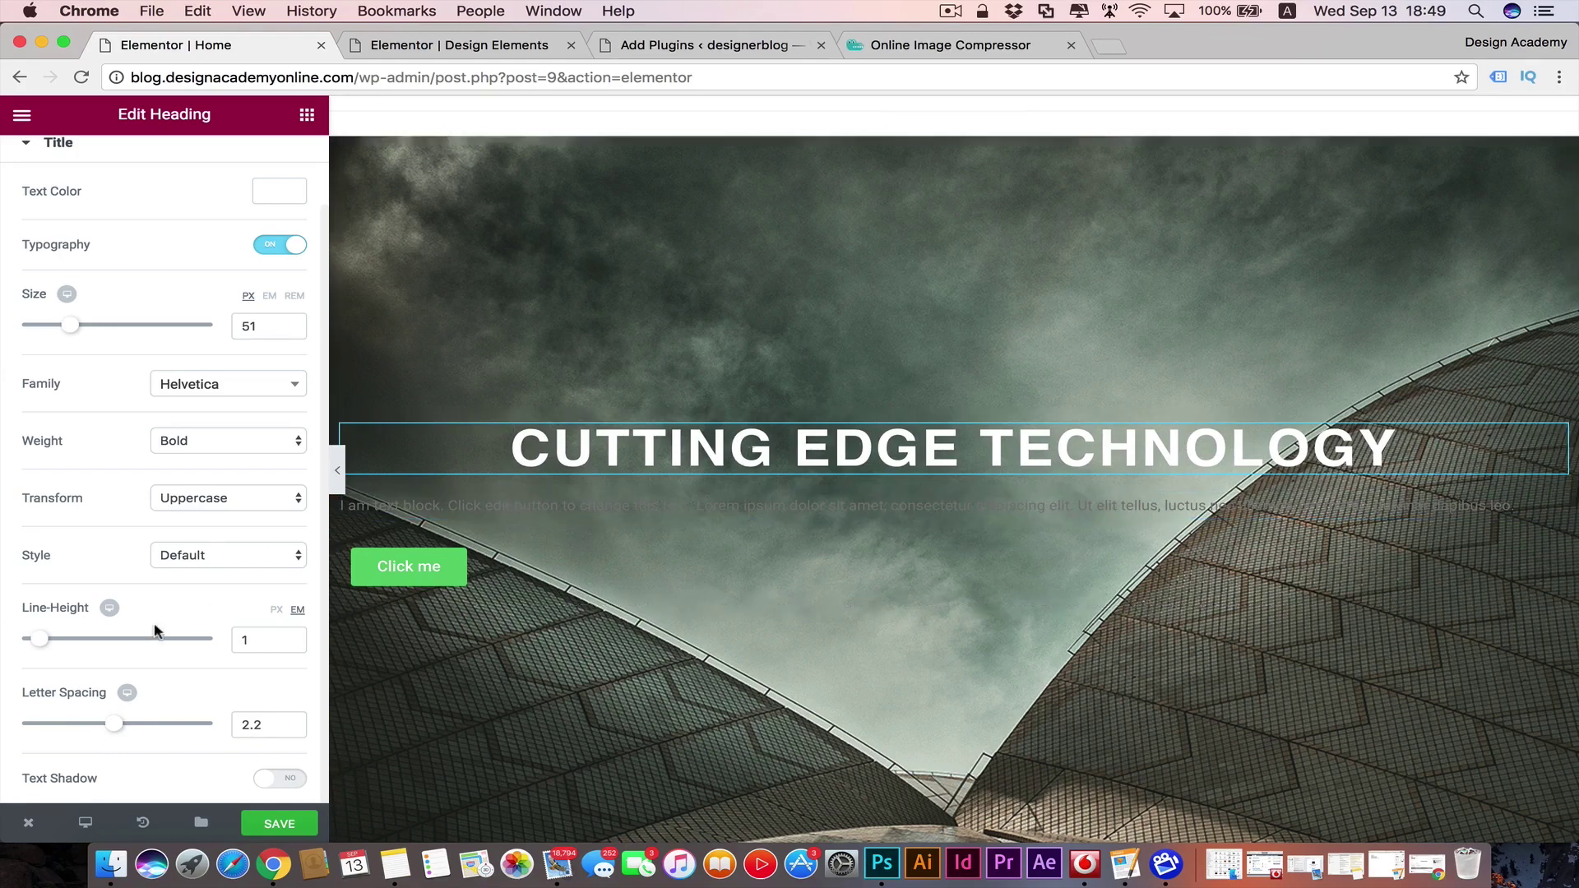
left_click(268, 788)
left_click(268, 787)
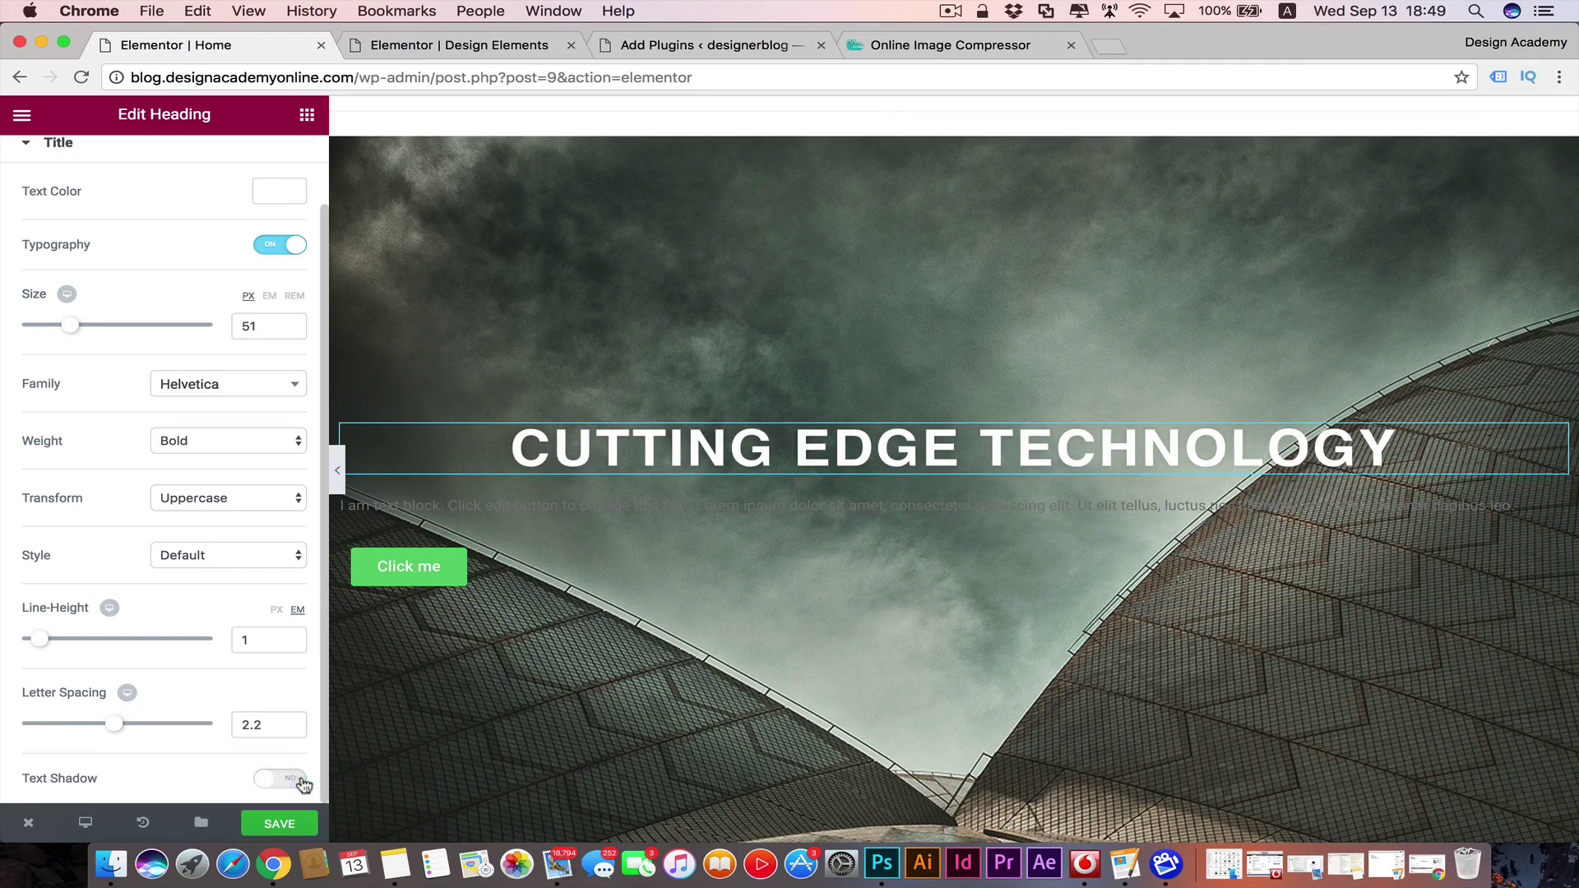
left_click(265, 786)
scroll(206, 761, "down", 5)
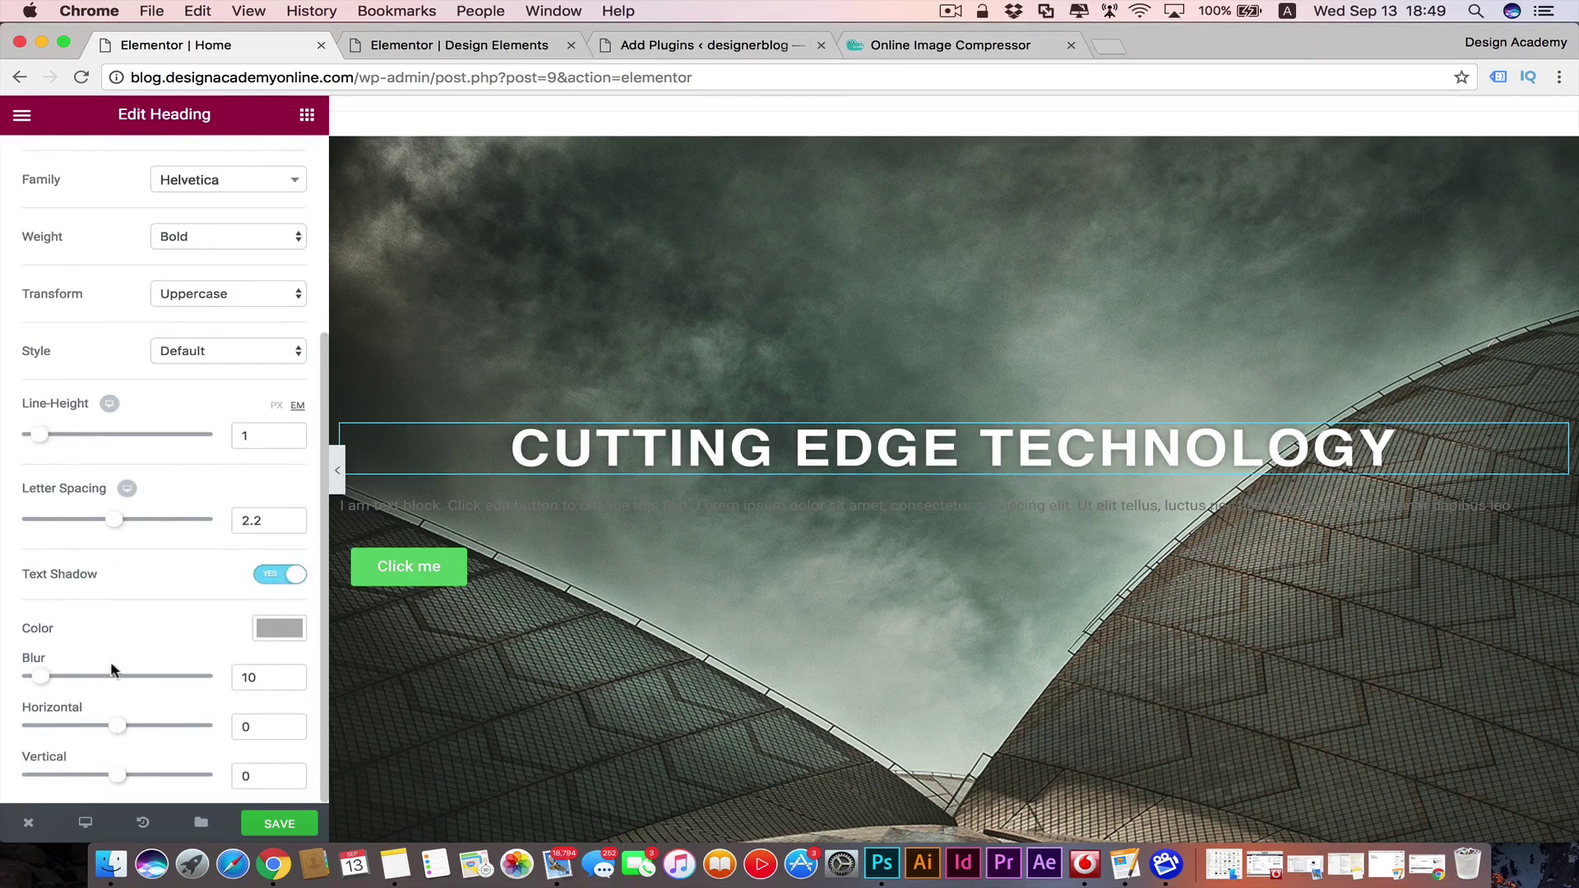
mouse_move(41, 678)
left_mouse_down()
mouse_move(128, 676)
mouse_move(60, 676)
left_mouse_up()
left_click(298, 579)
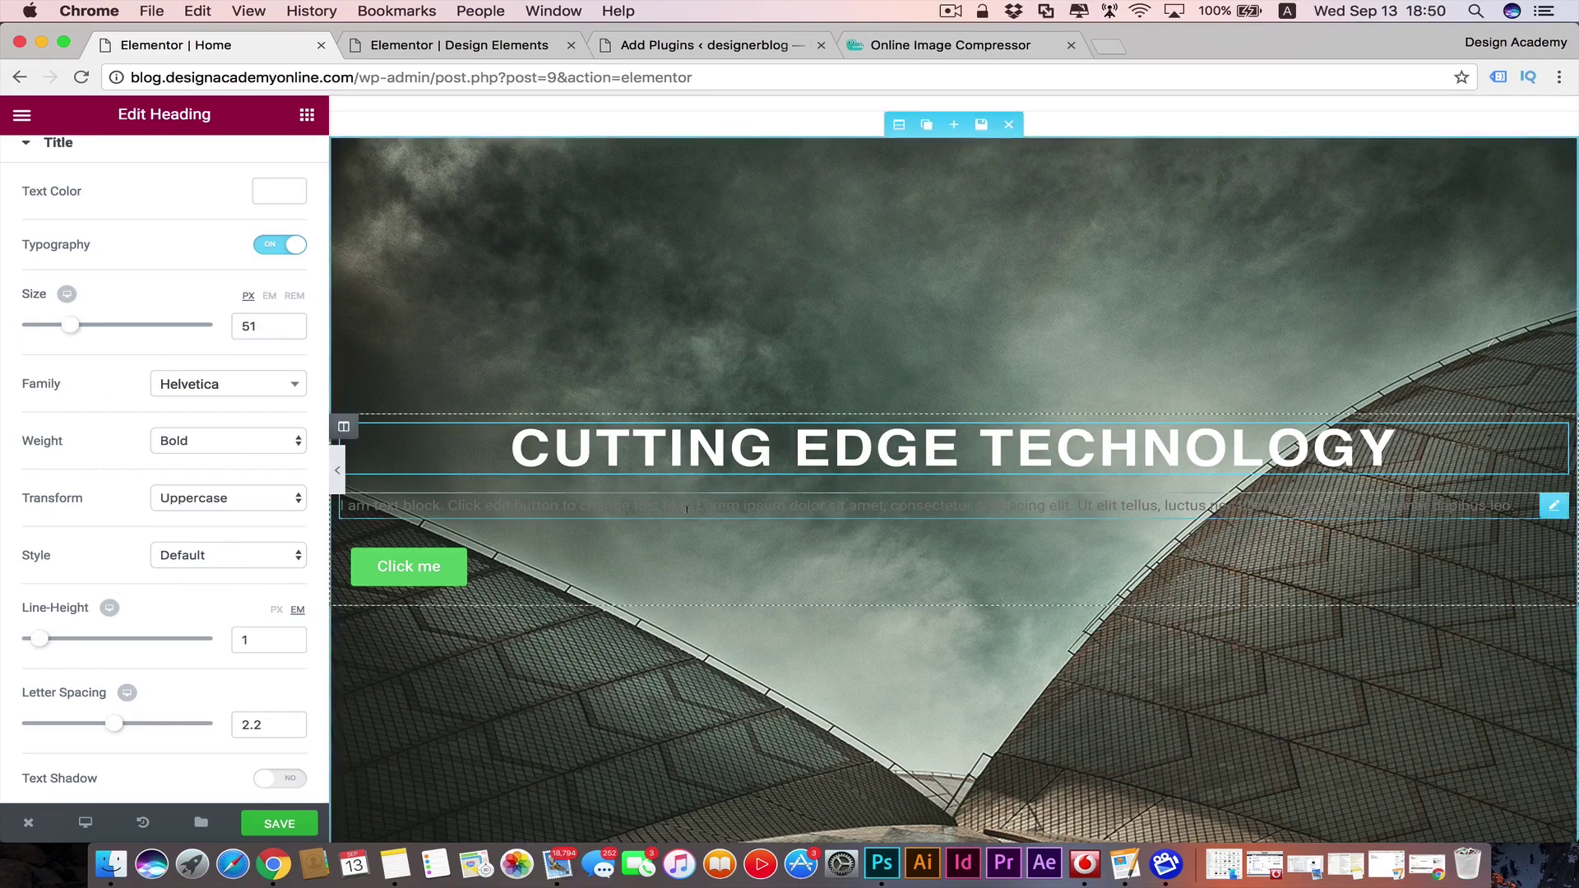
- Select the paragraph text block and set its Style text colour to #ffffff
left_click(1216, 505)
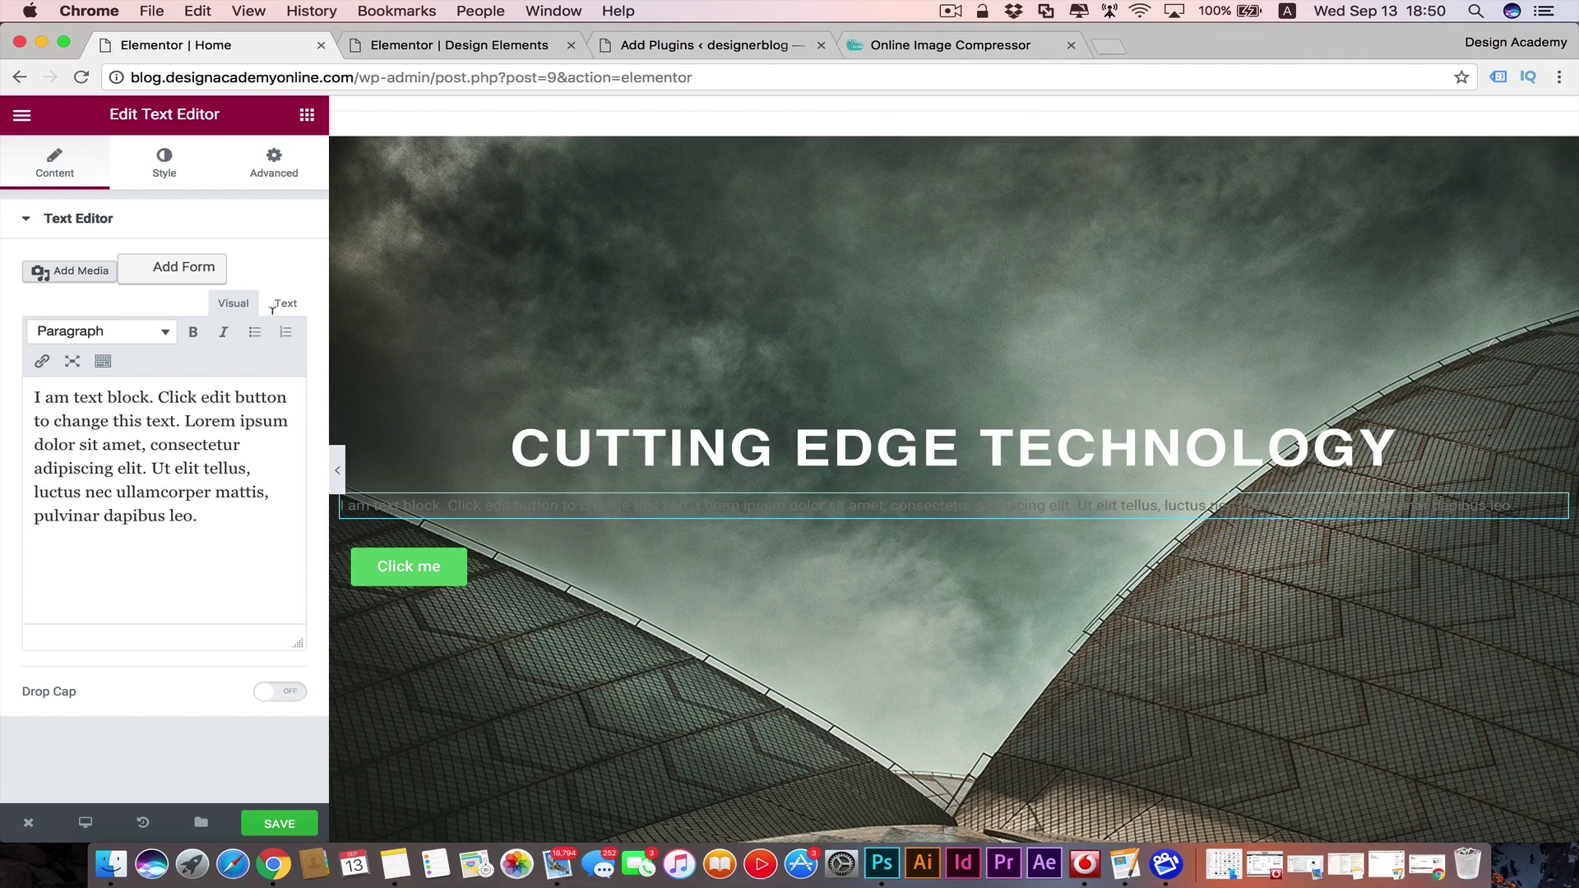
left_click(144, 171)
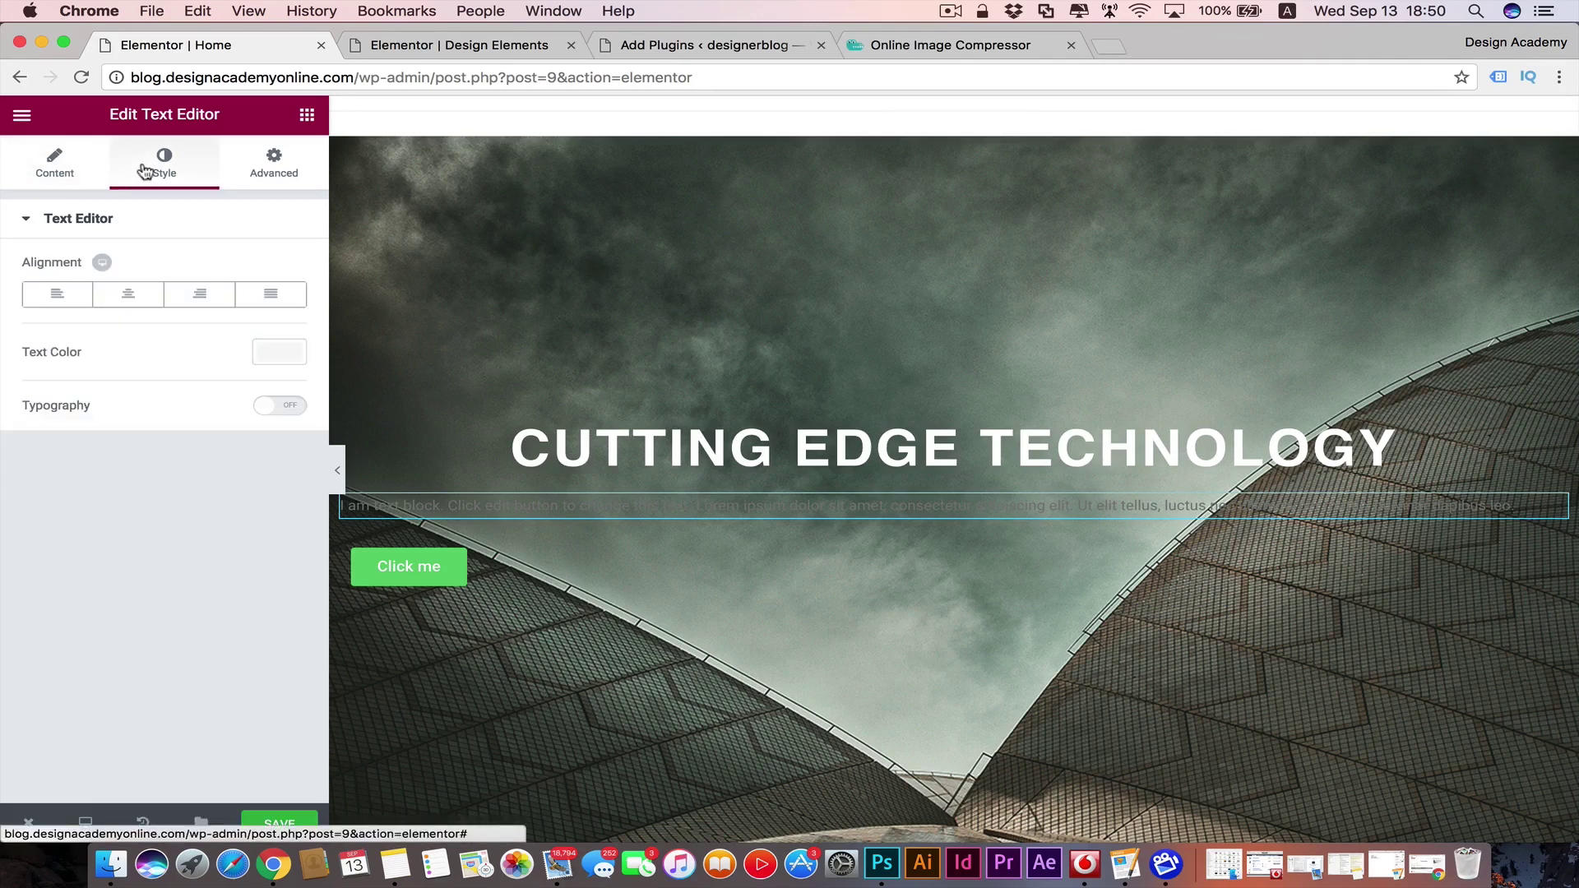
left_click(282, 355)
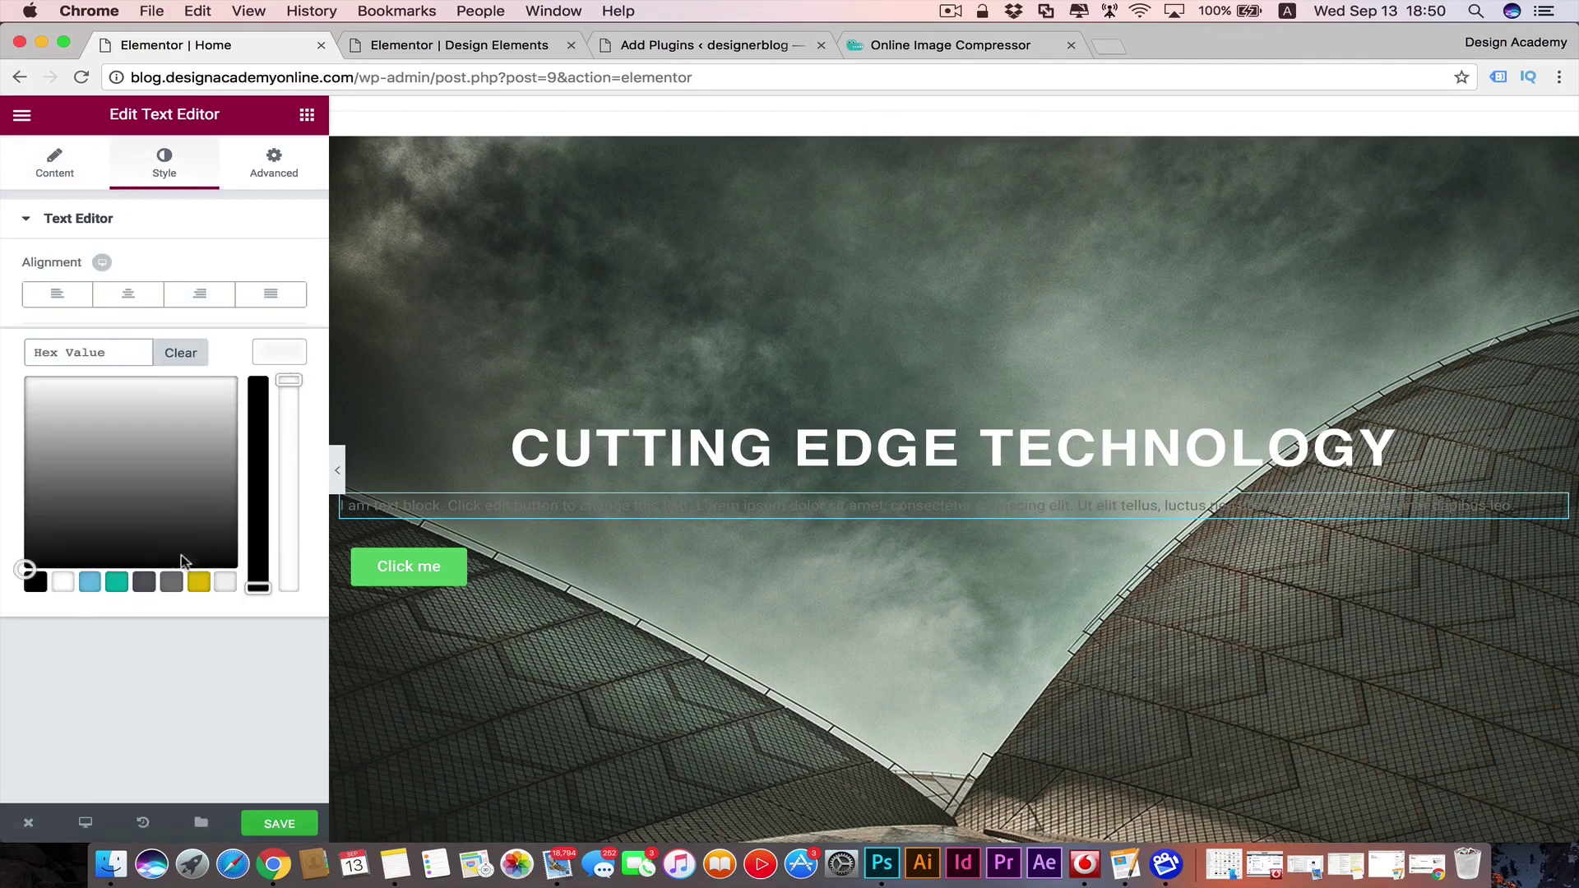
left_click(62, 583)
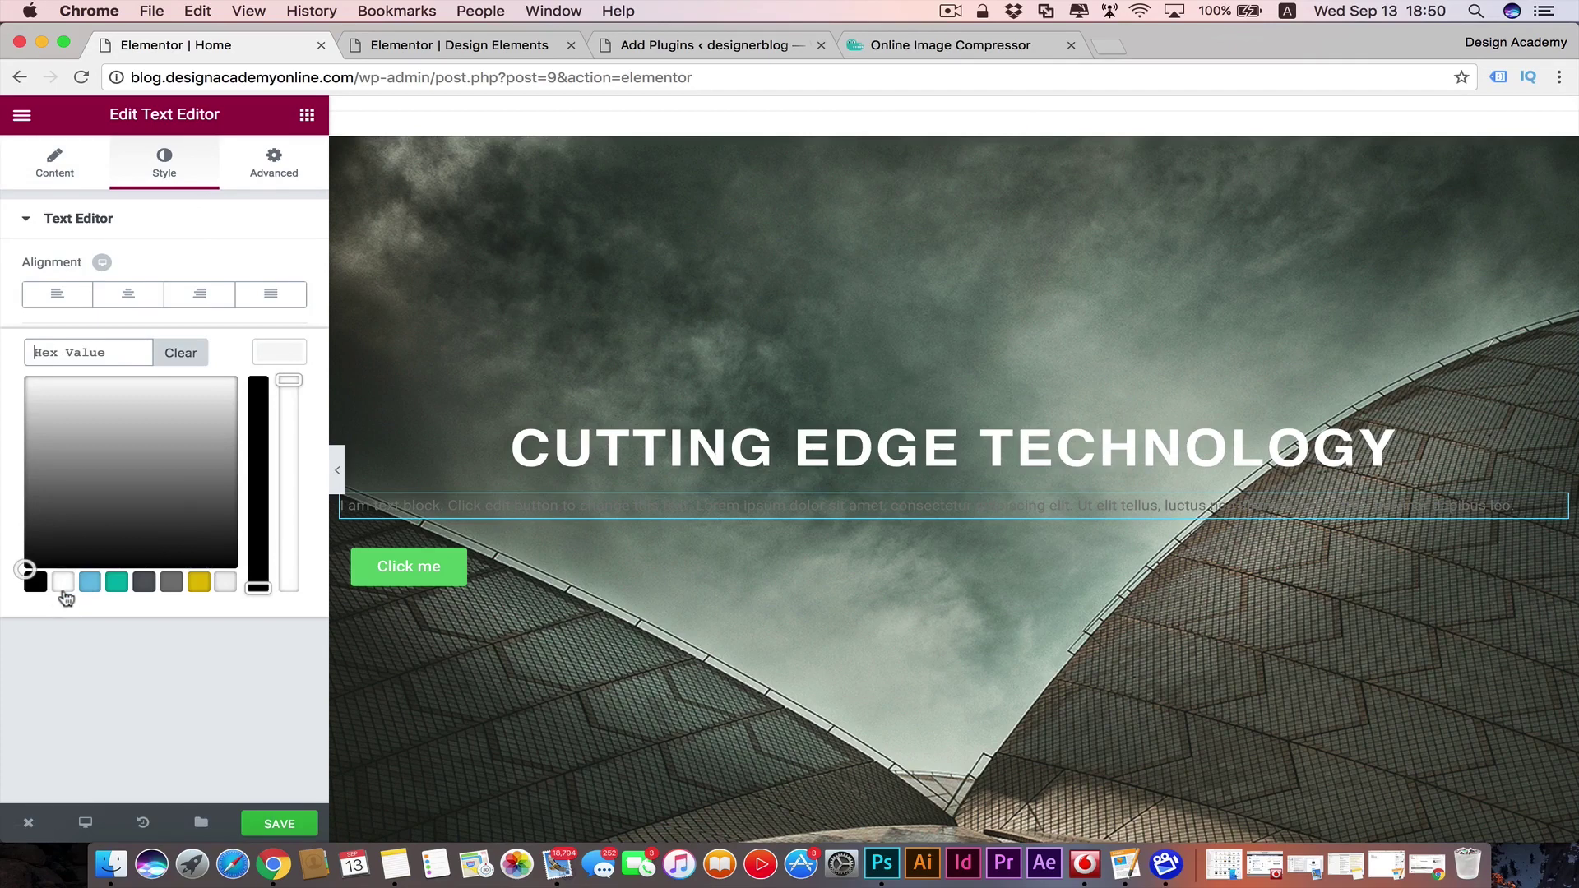
left_click(277, 360)
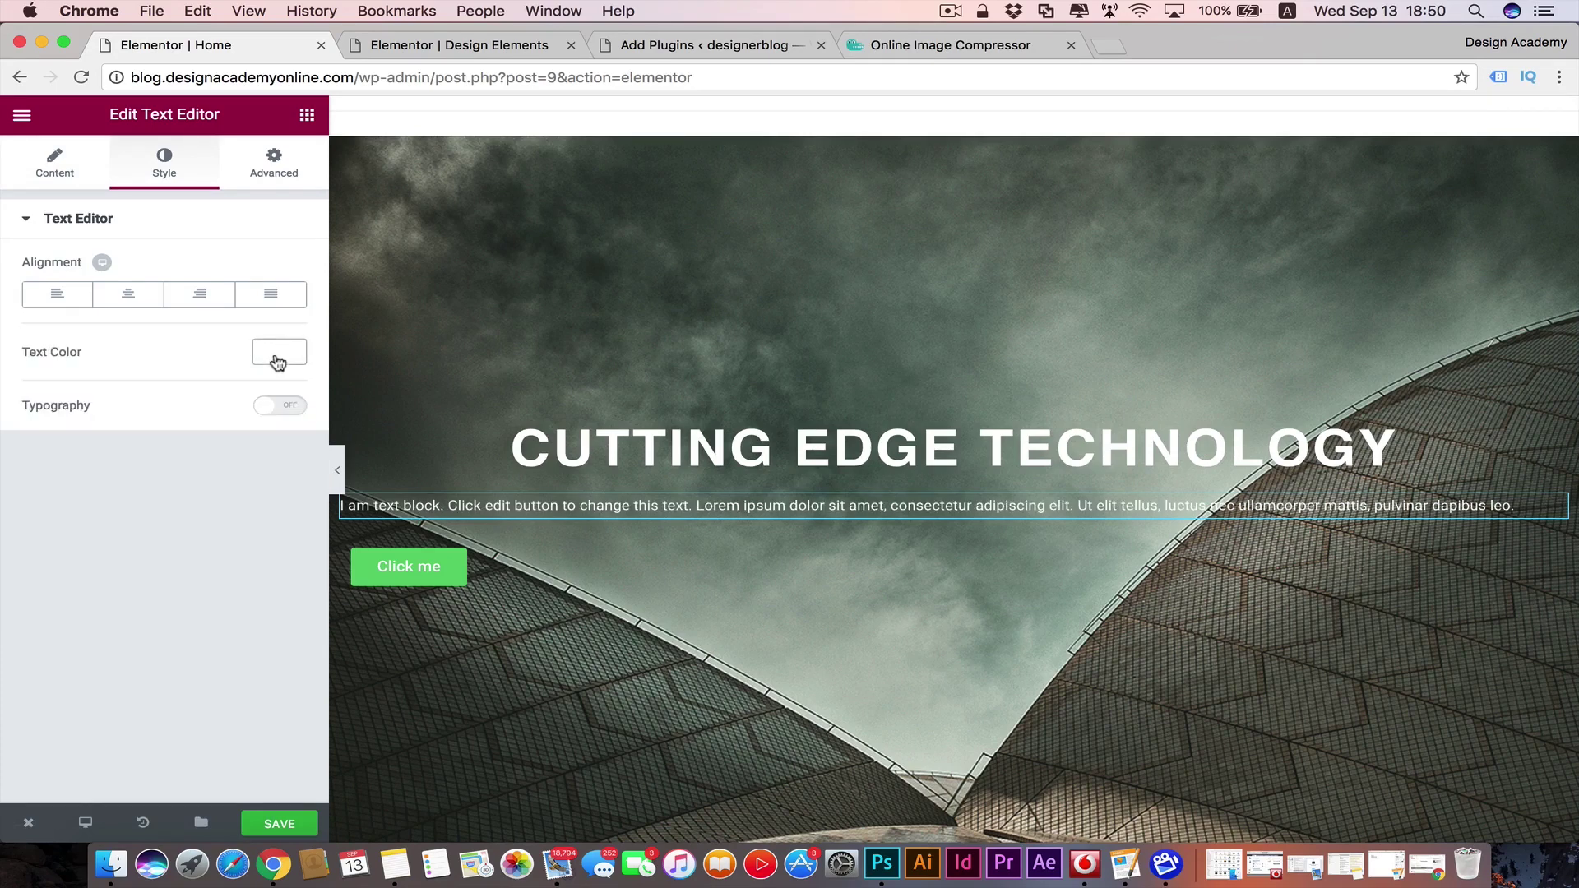
- Centre the paragraph and enable custom typography with the Helvetica font
left_click(137, 301)
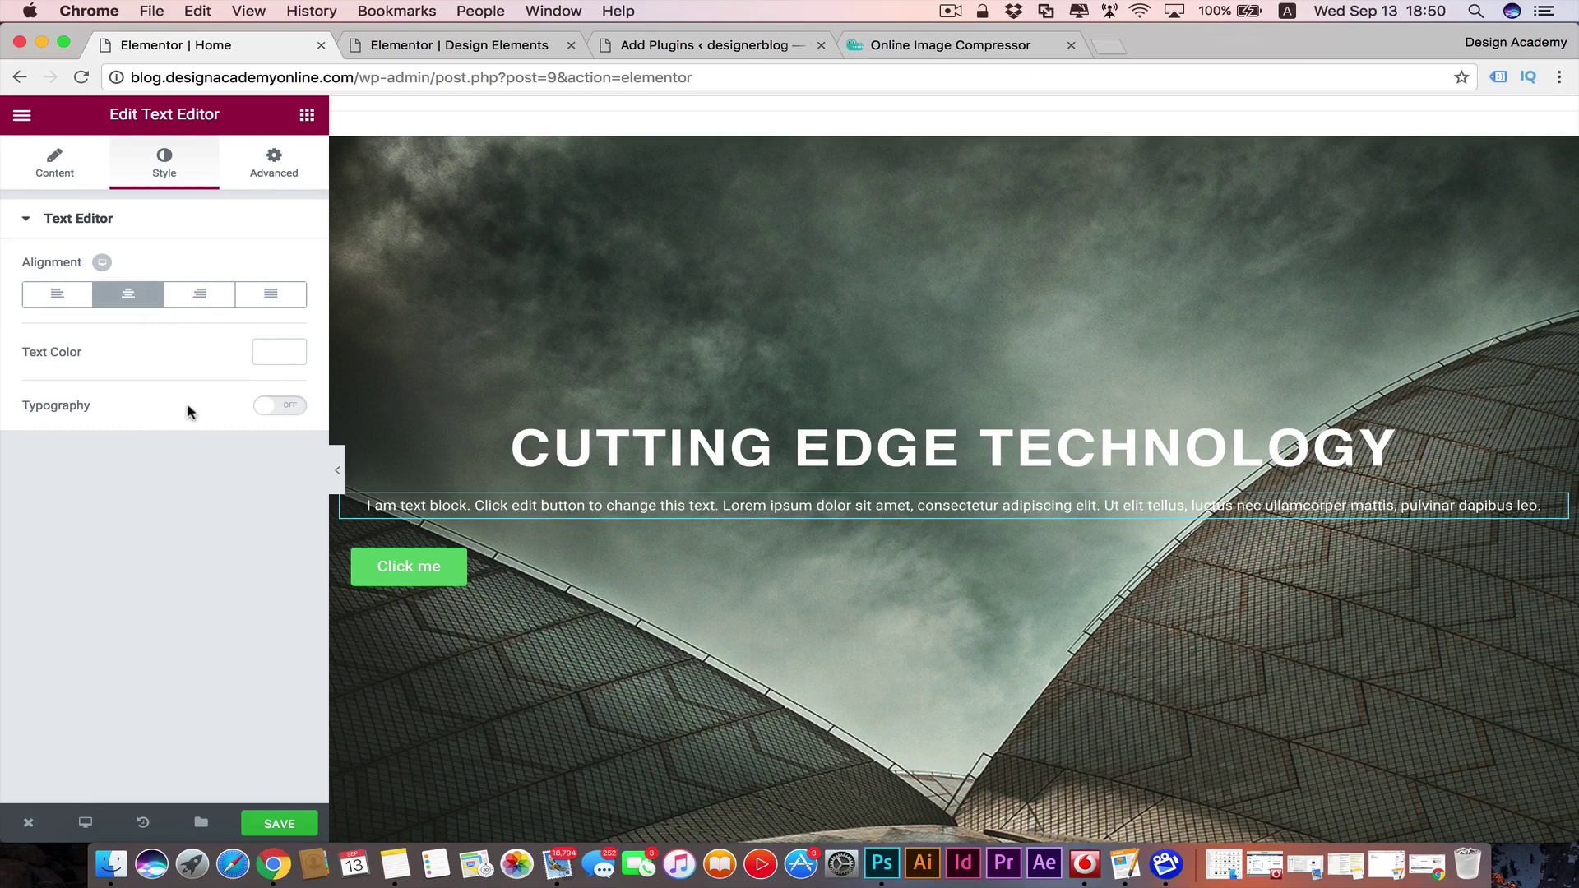
left_click(272, 409)
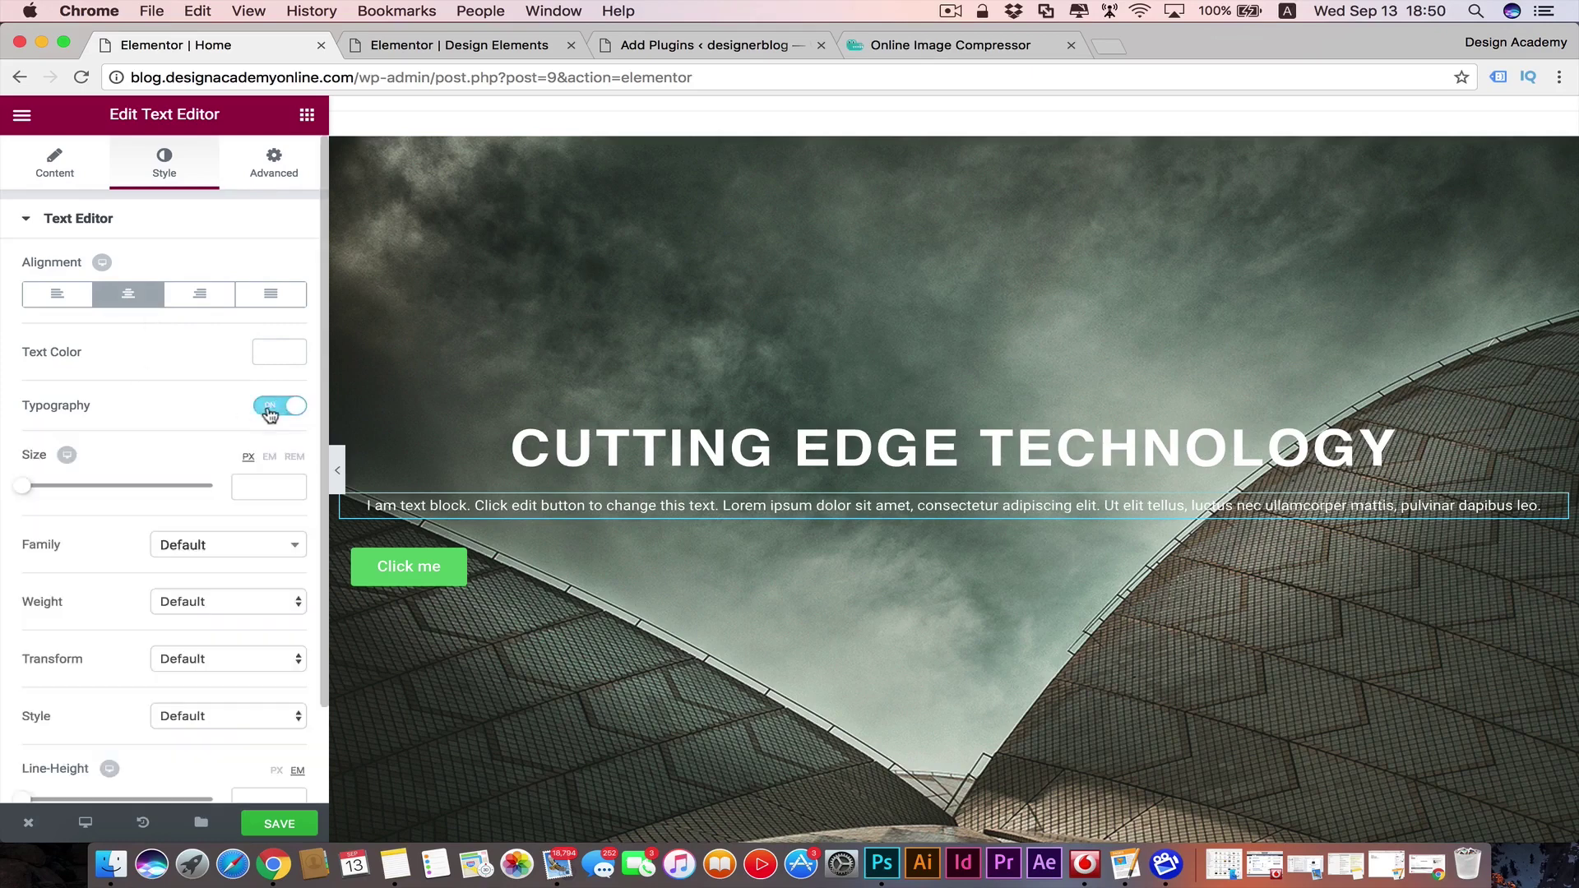
scroll(155, 451, "down", 2)
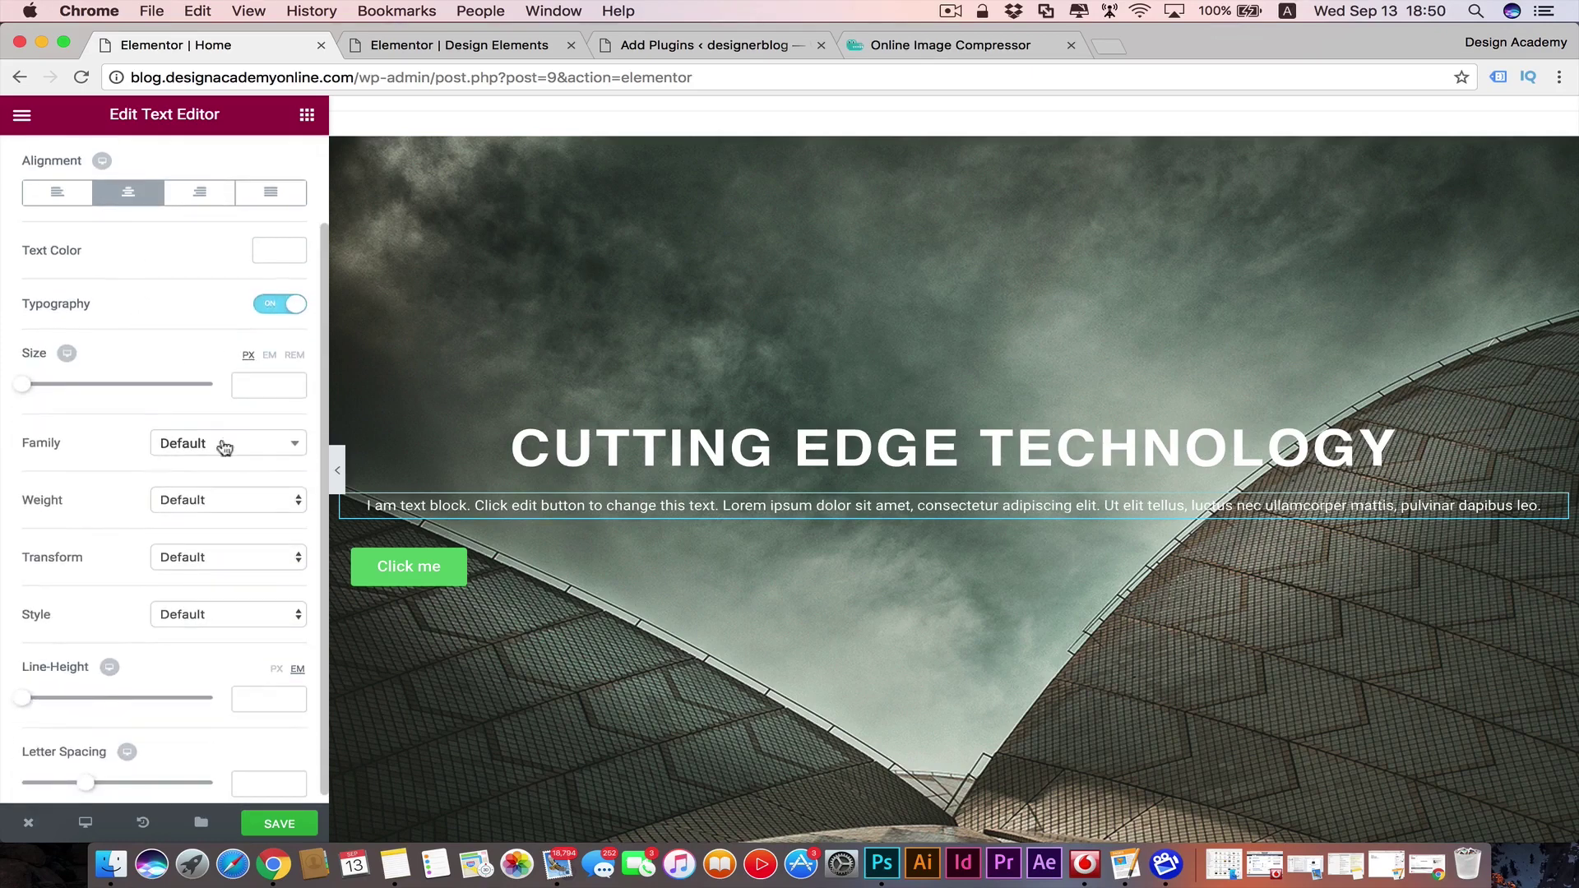
left_click(293, 445)
left_click(243, 629)
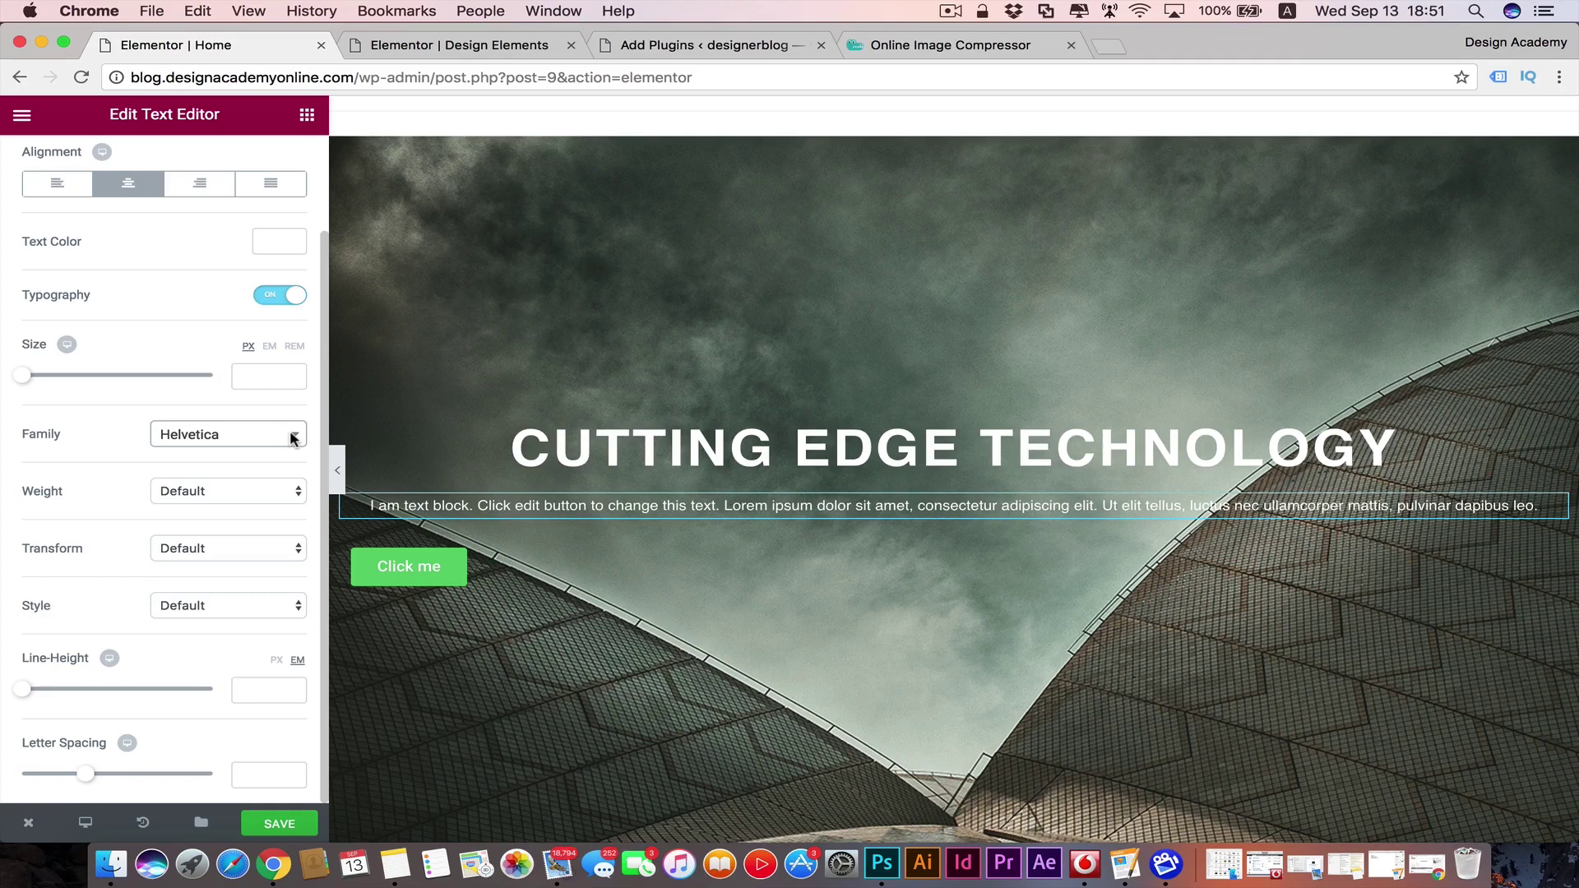
- Give the paragraph a 700 weight and an 11 px size
left_click(298, 491)
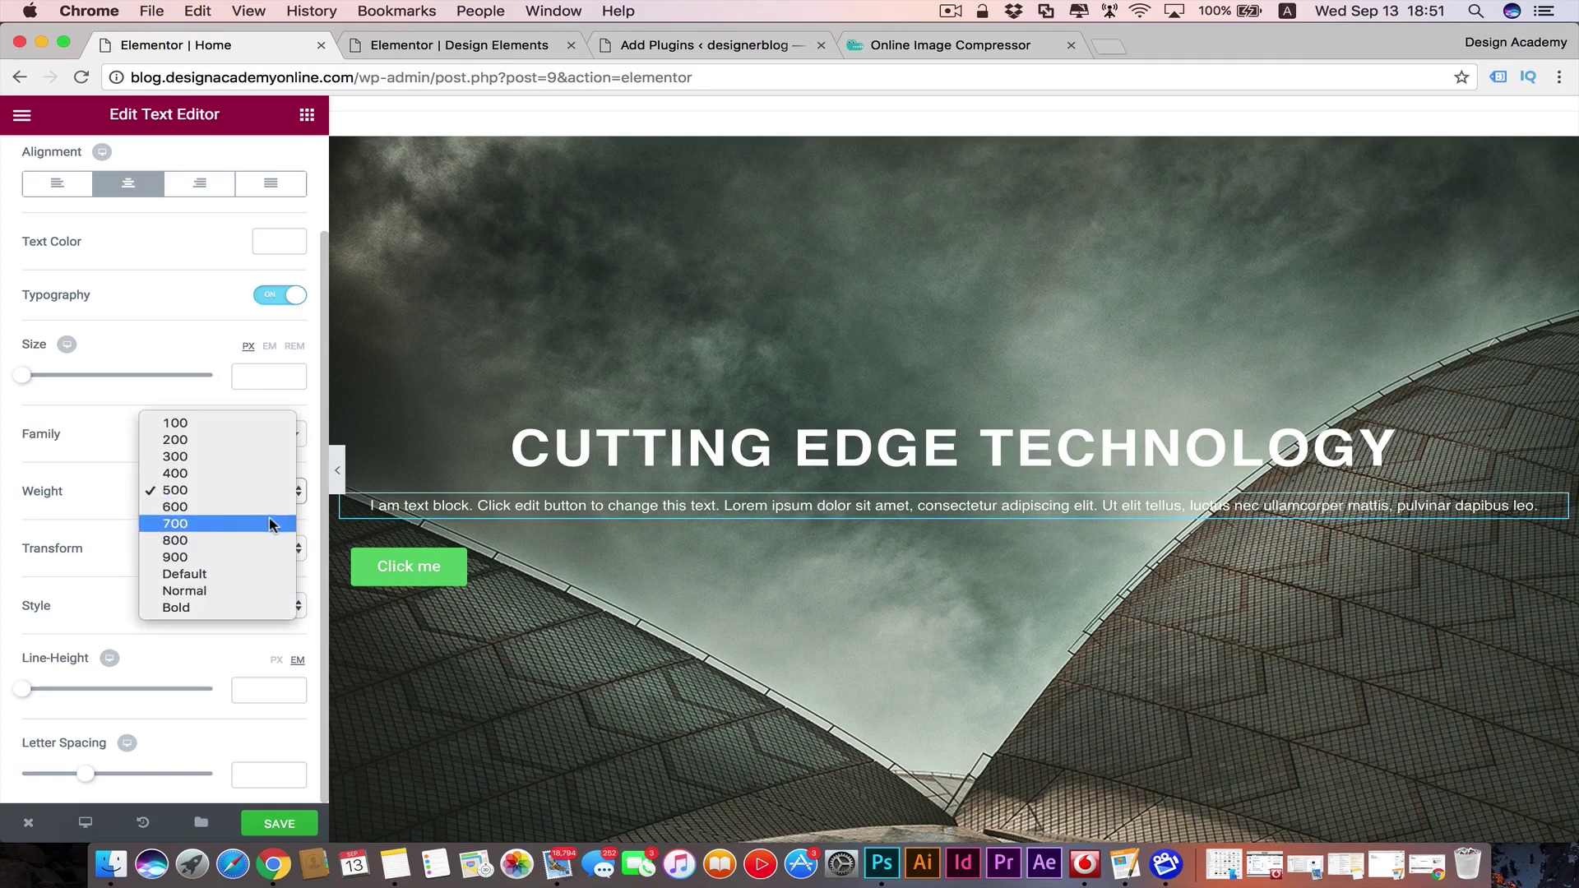
left_click(271, 524)
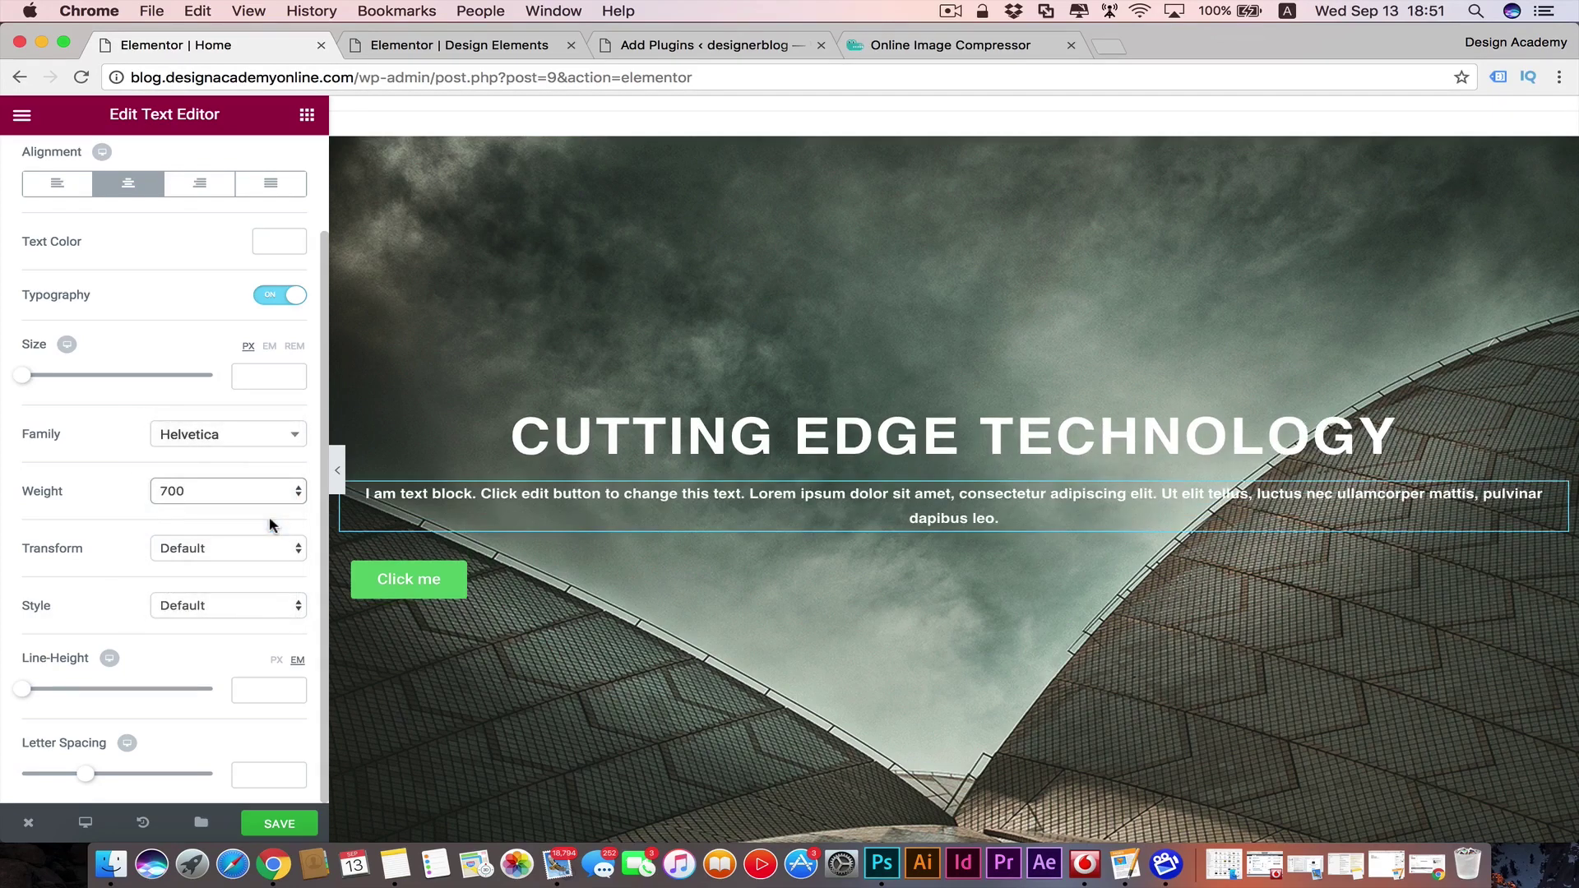
left_click_drag(22, 375, 35, 379)
scroll(27, 452, "up", 3)
scroll(27, 452, "down", 1)
scroll(26, 452, "up", 1)
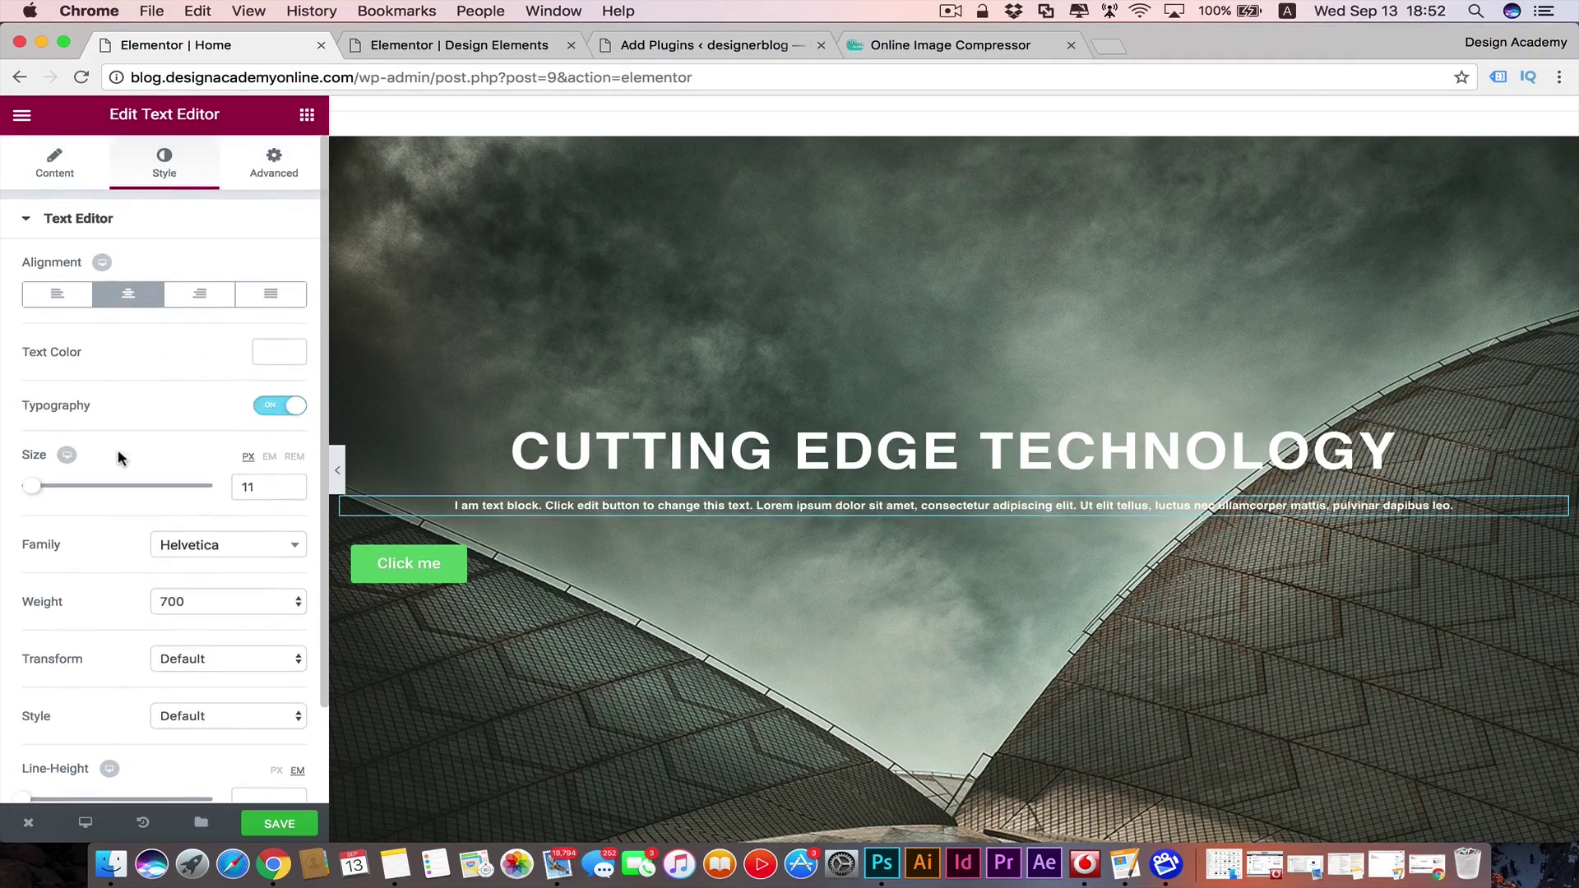
- Overwrite the paragraph's placeholder with 'Bringing you all the new trends in technology & design'
left_click(49, 182)
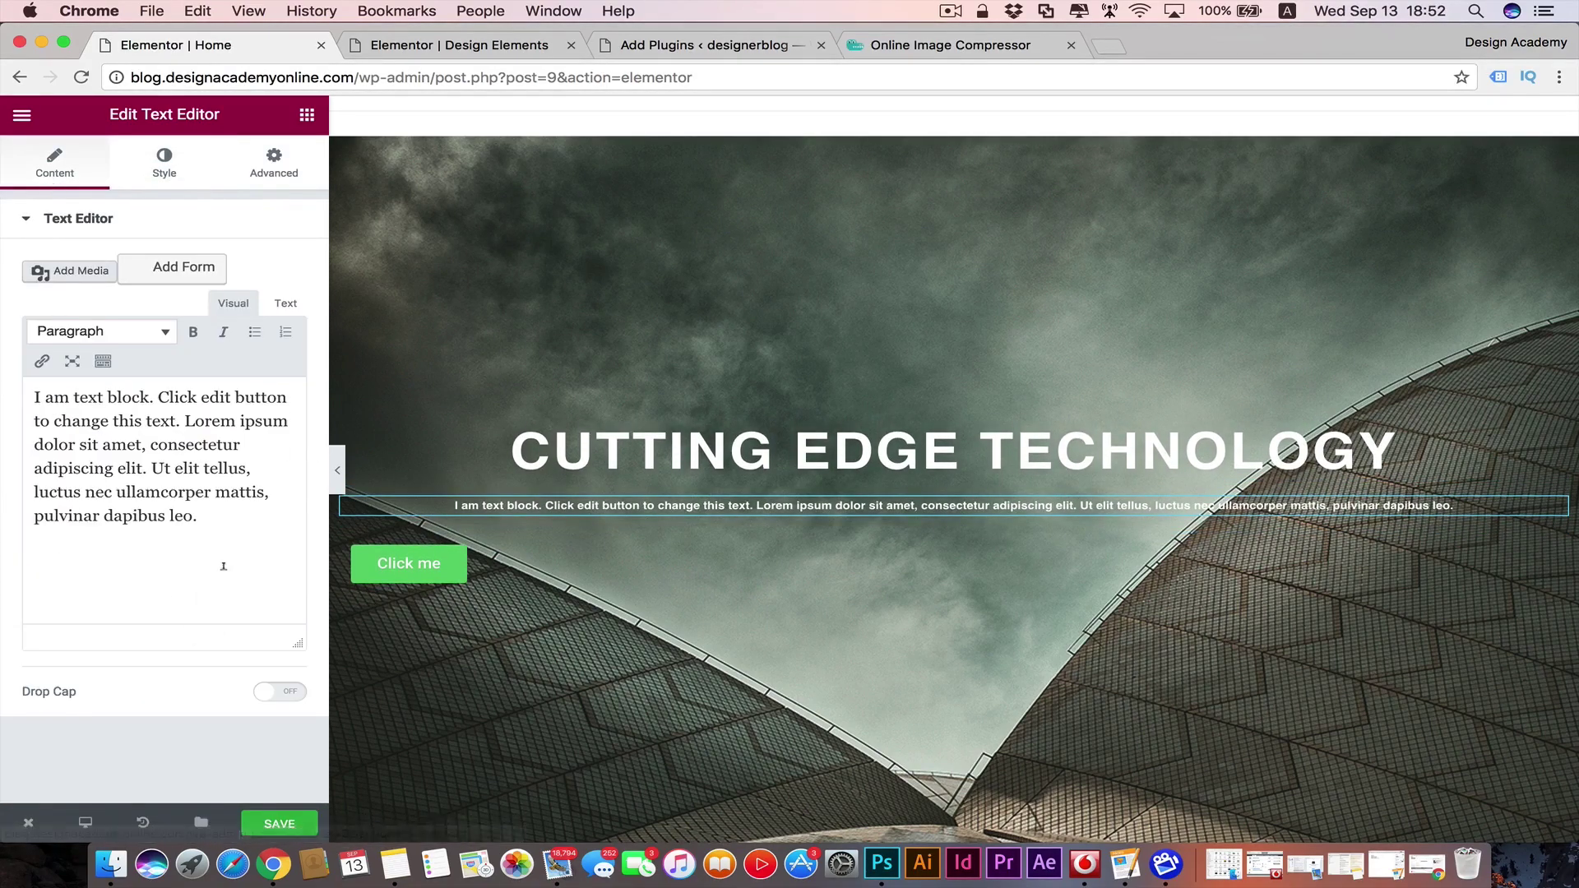
left_click_drag(214, 521, 4, 384)
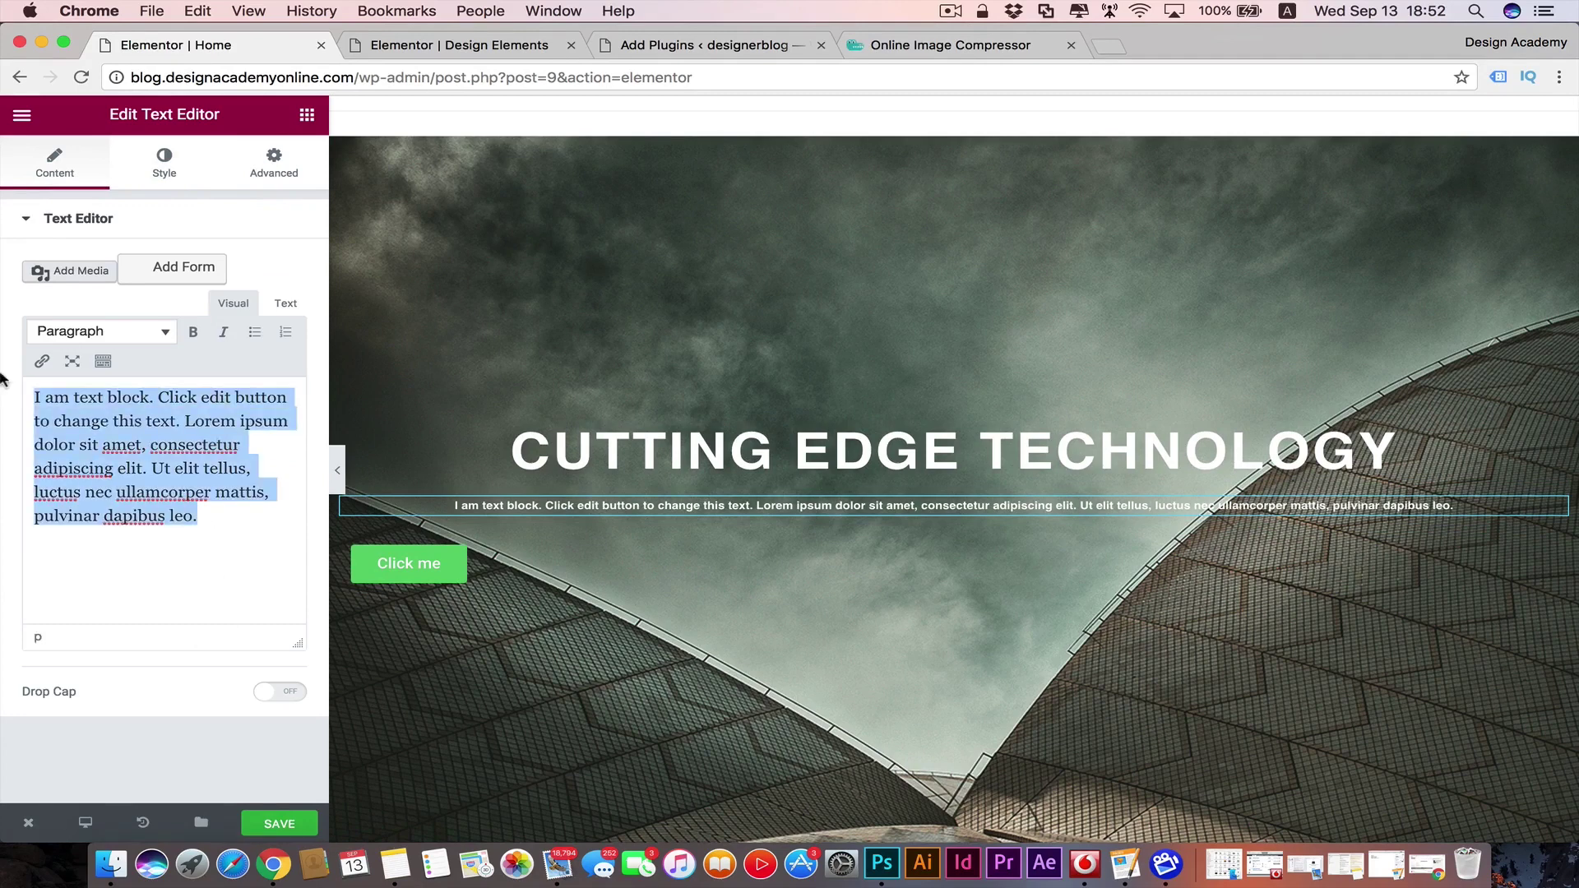
type("Bri")
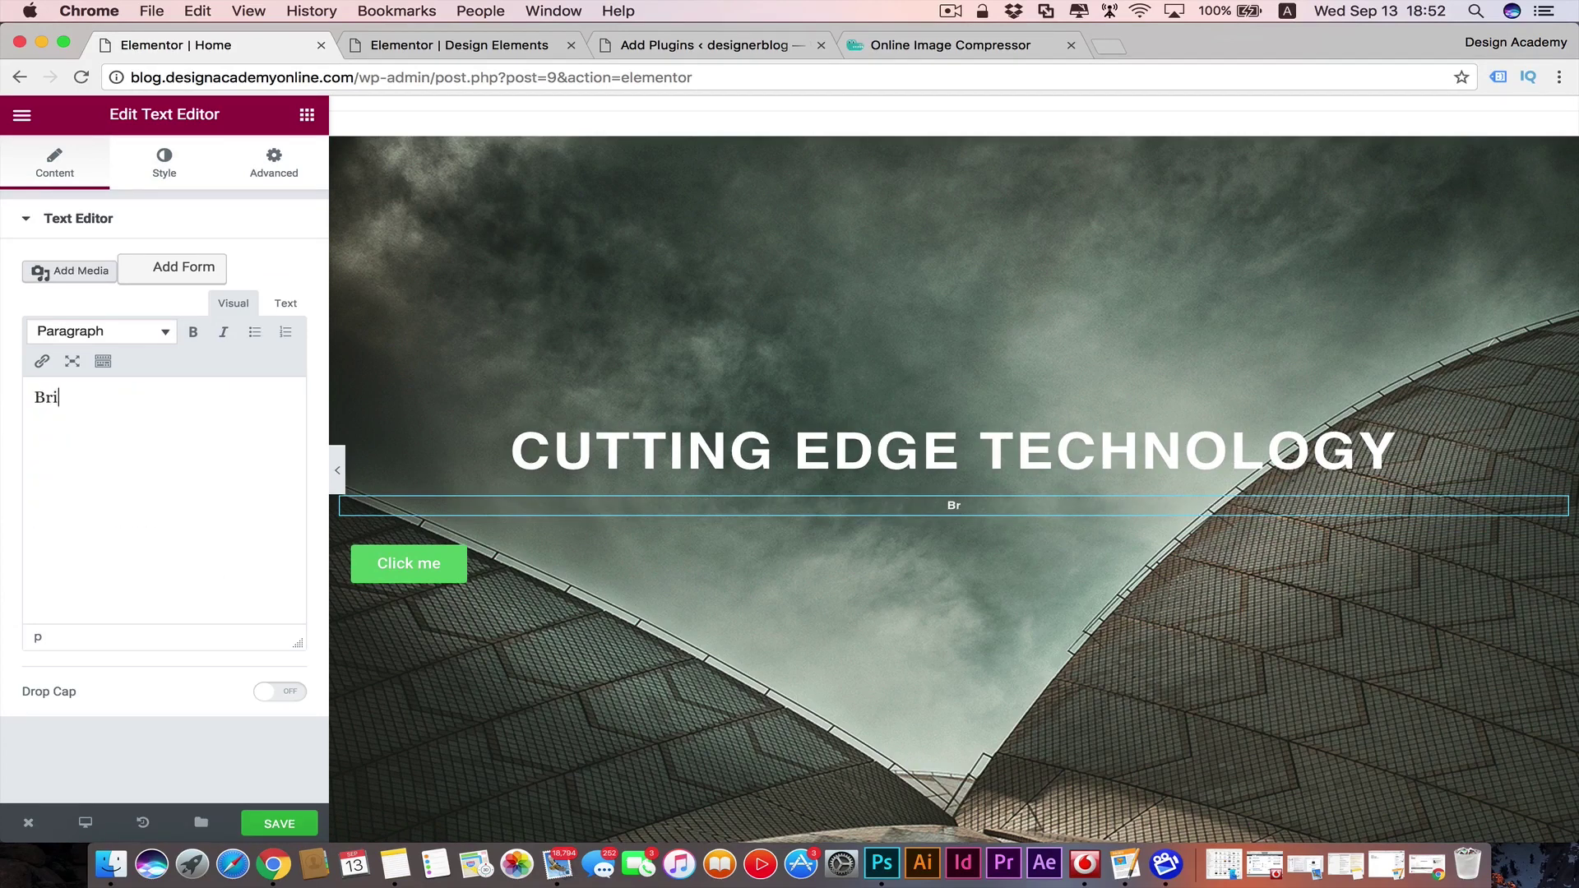
type("nging you ")
type("all the new trends in technology & design")
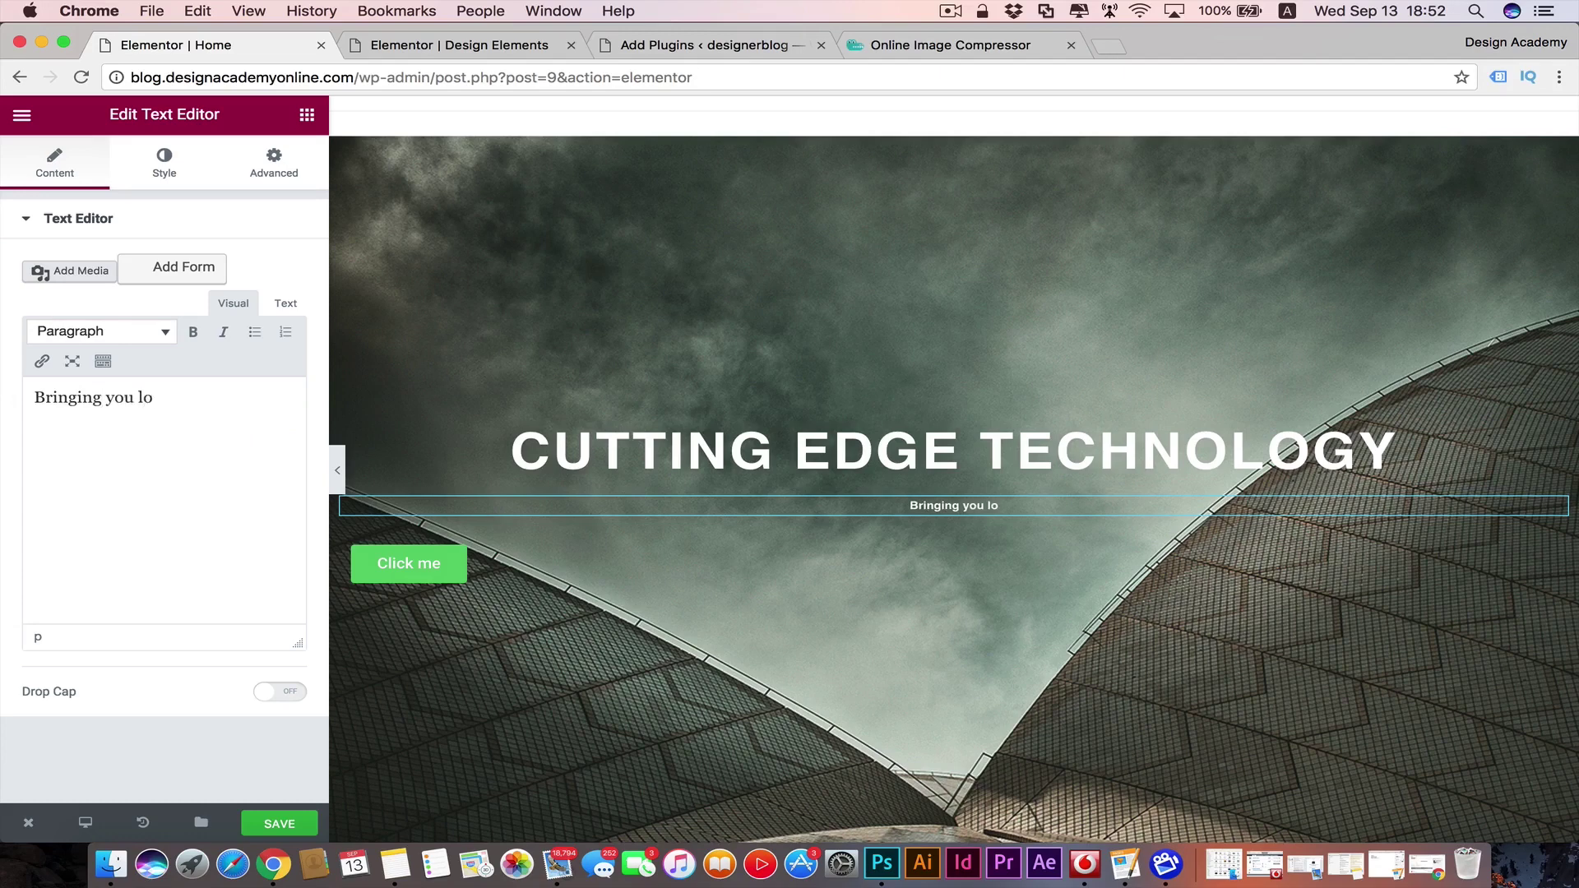
left_click(168, 166)
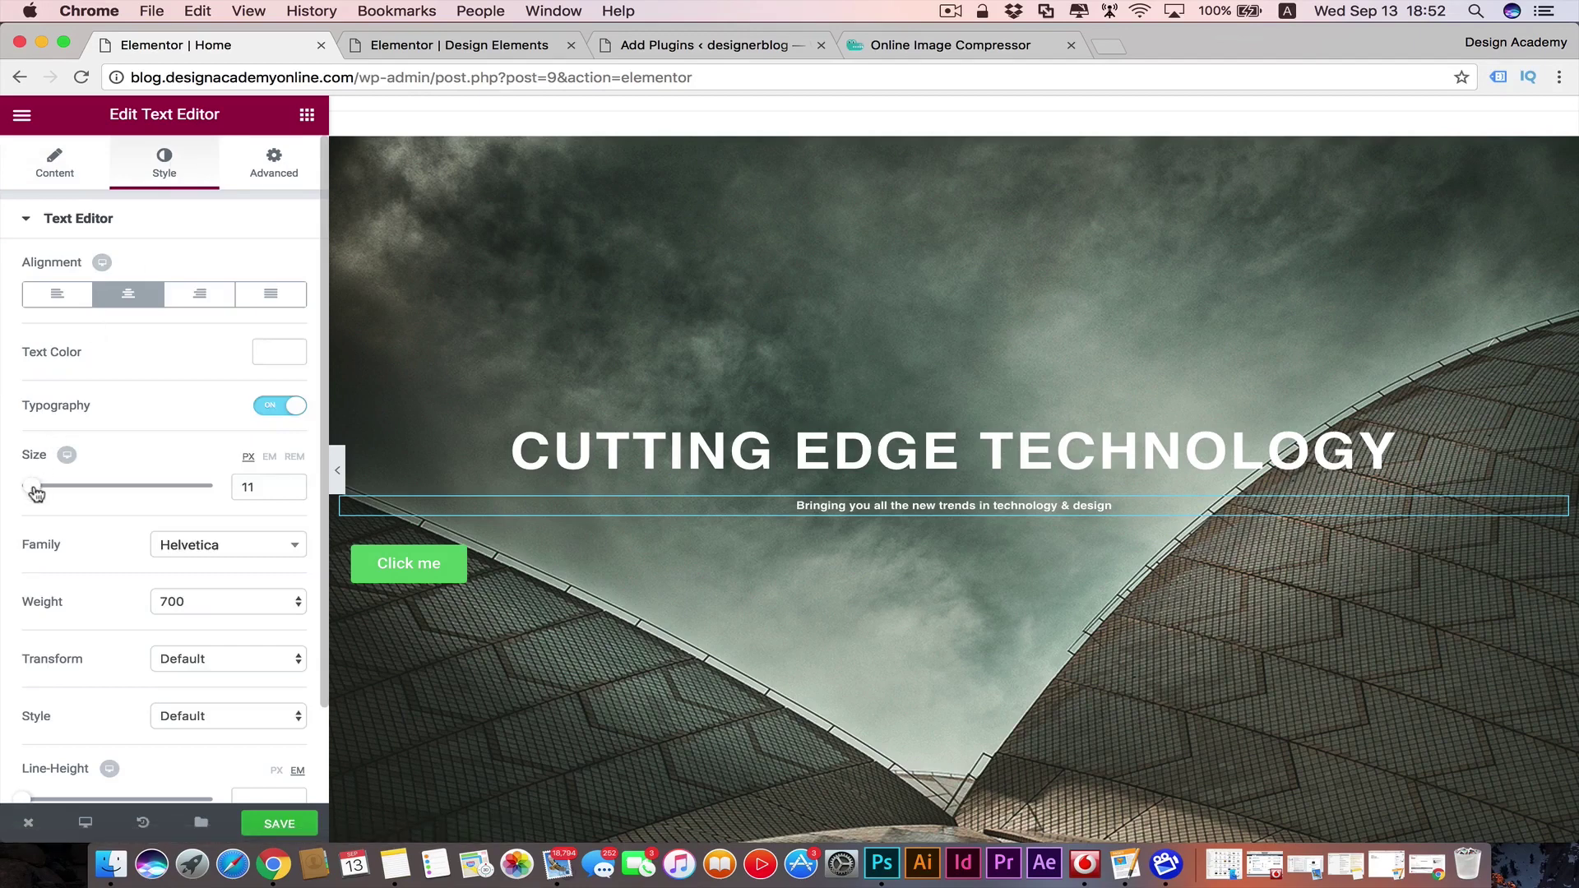
- Set the subheading size to 19 px and its Transform to Uppercase
left_click_drag(36, 492, 44, 494)
scroll(165, 576, "down", 2)
left_click(272, 589)
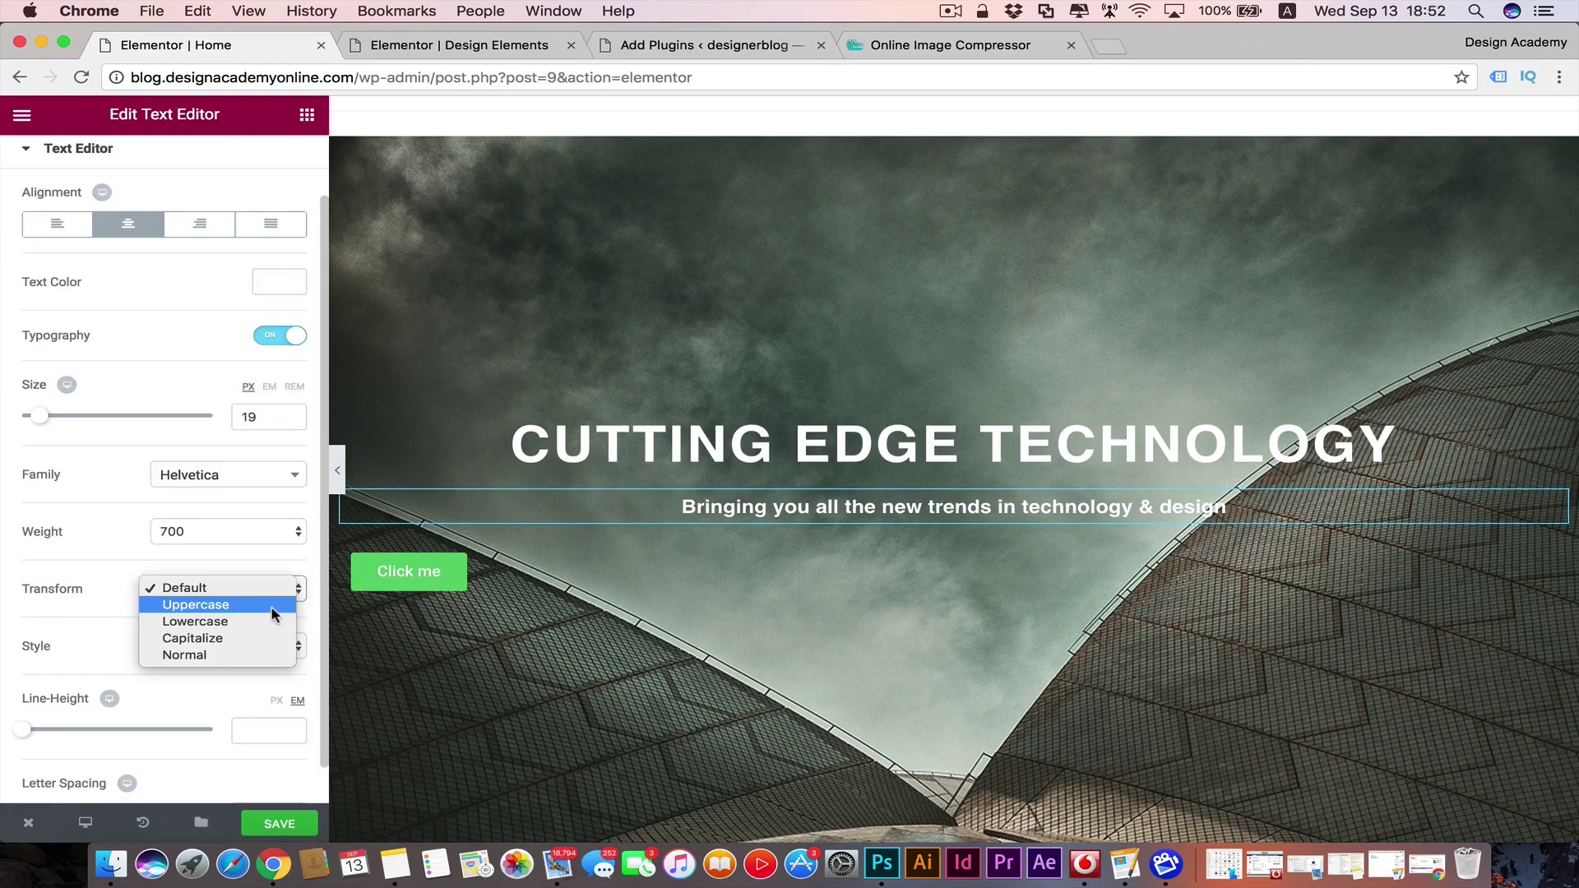
left_click(273, 611)
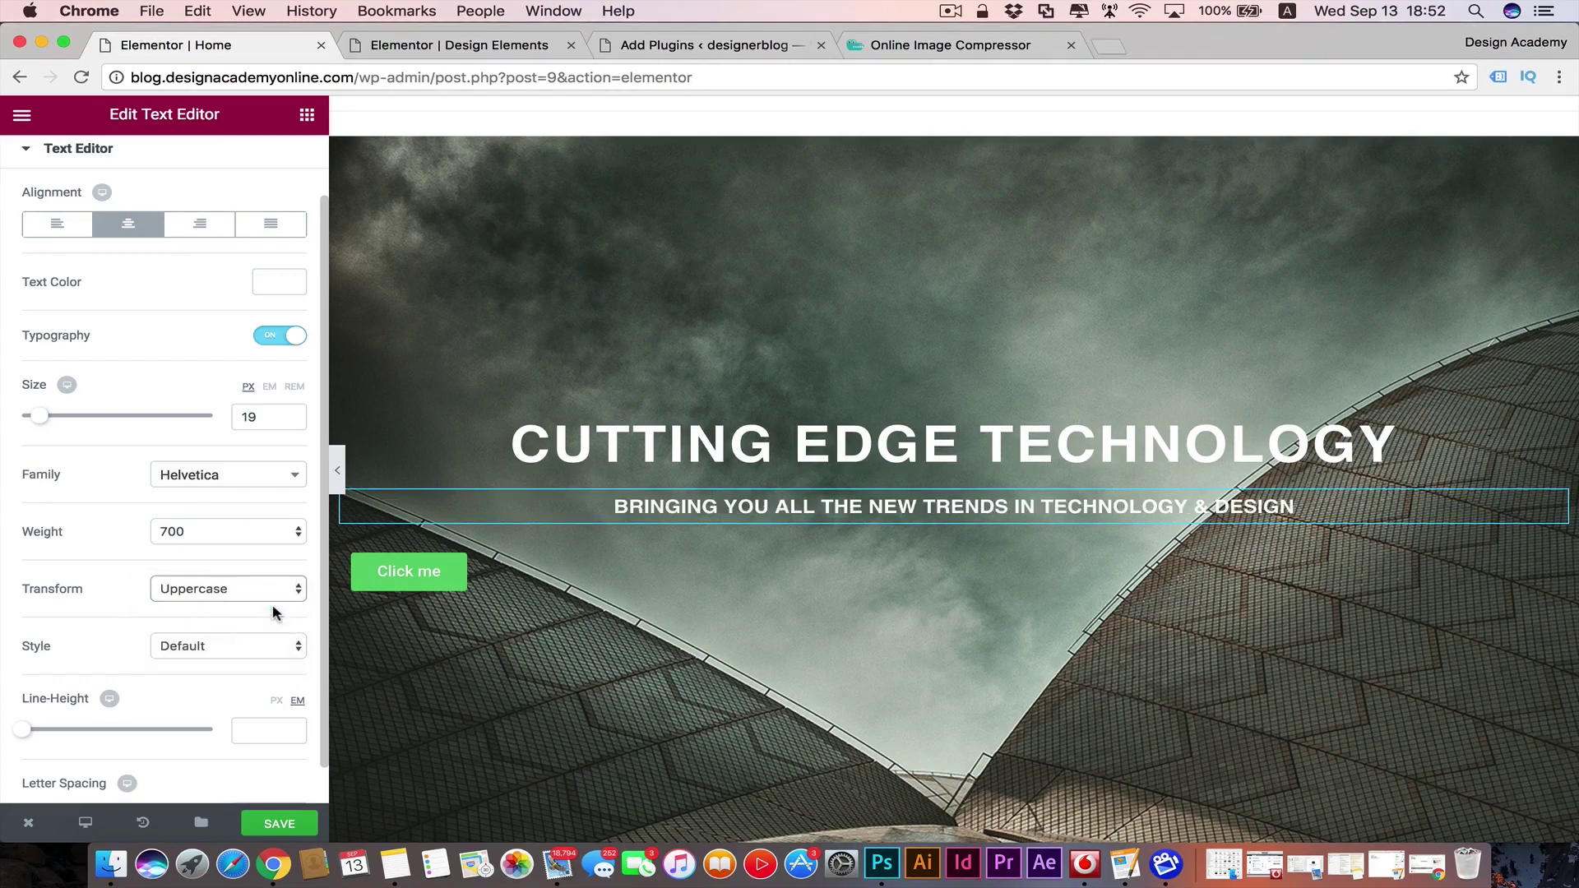
scroll(1026, 326, "down", 1)
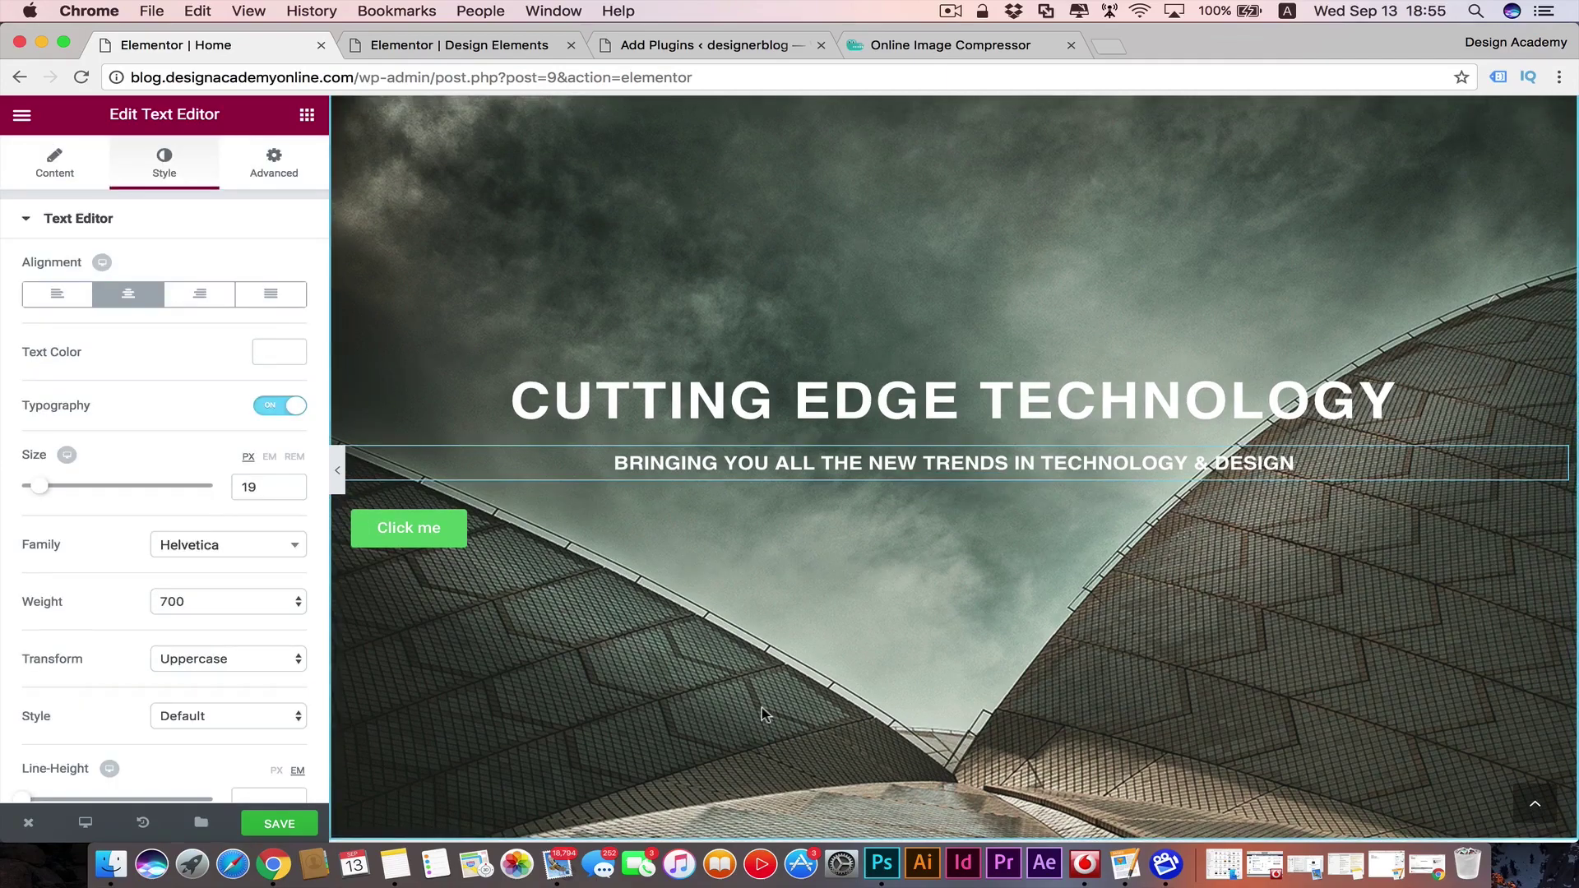
- Open the Edit Section panel from the hero section's toolbar handle
scroll(761, 707, "up", 1)
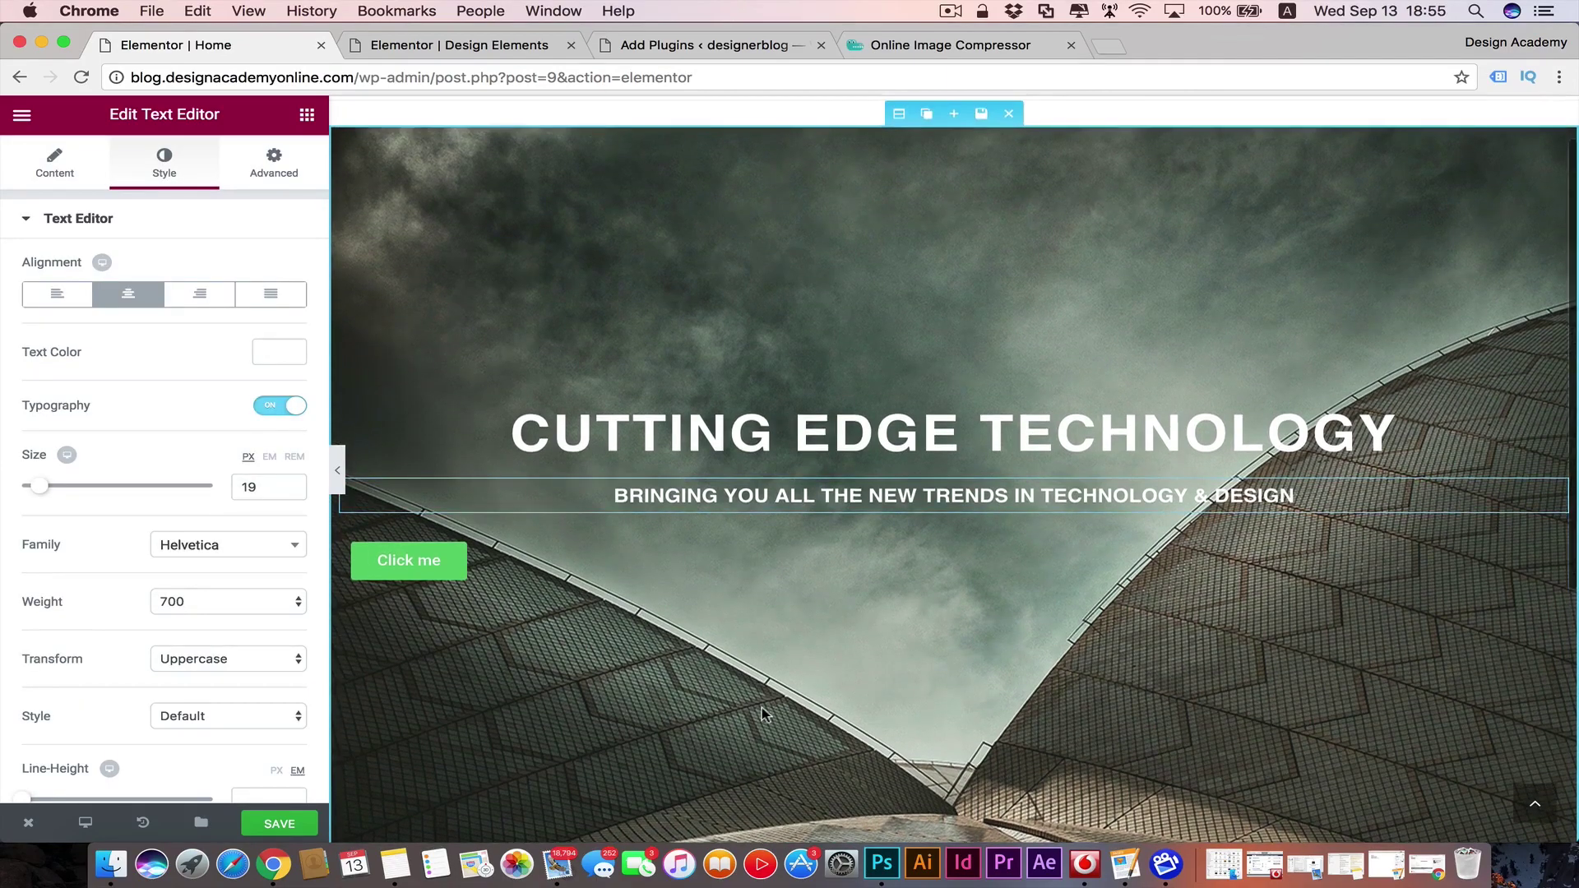
scroll(769, 633, "down", 1)
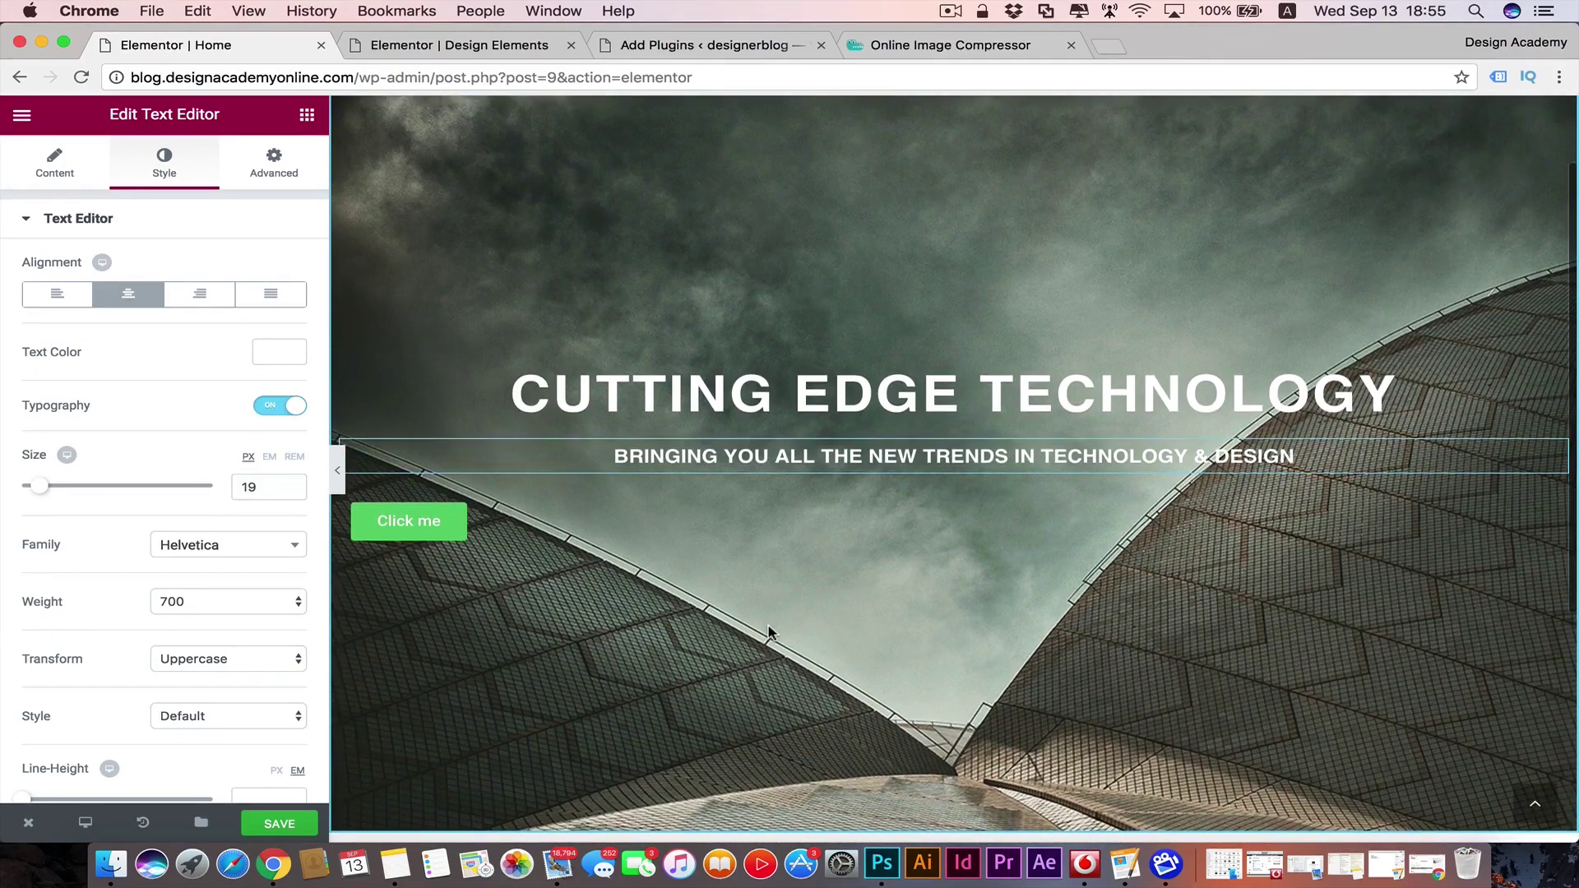
scroll(771, 630, "up", 1)
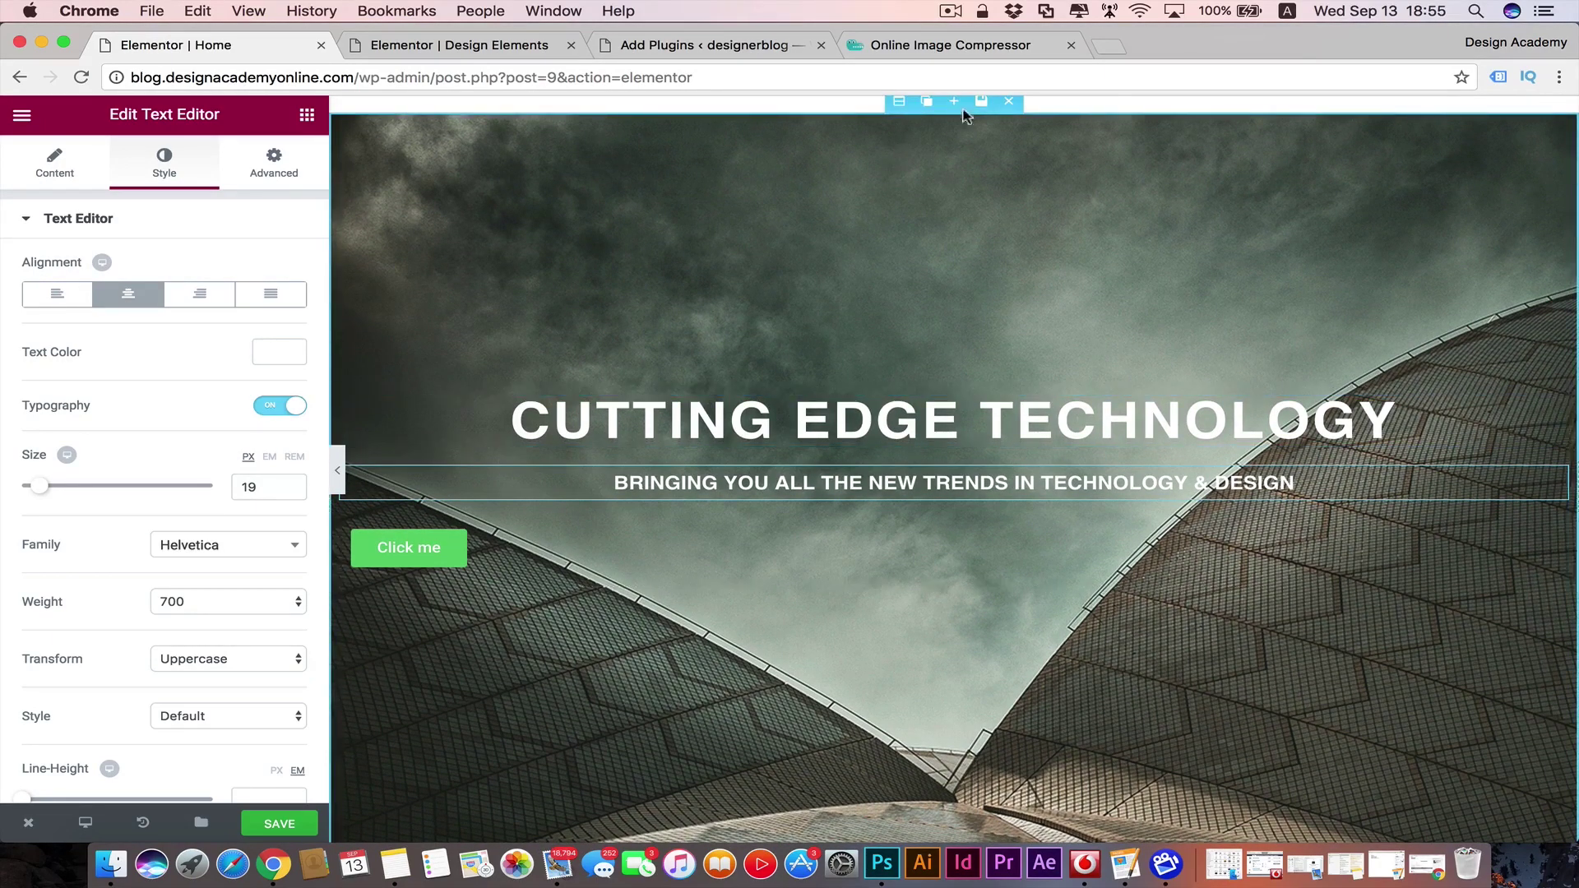
left_click(899, 106)
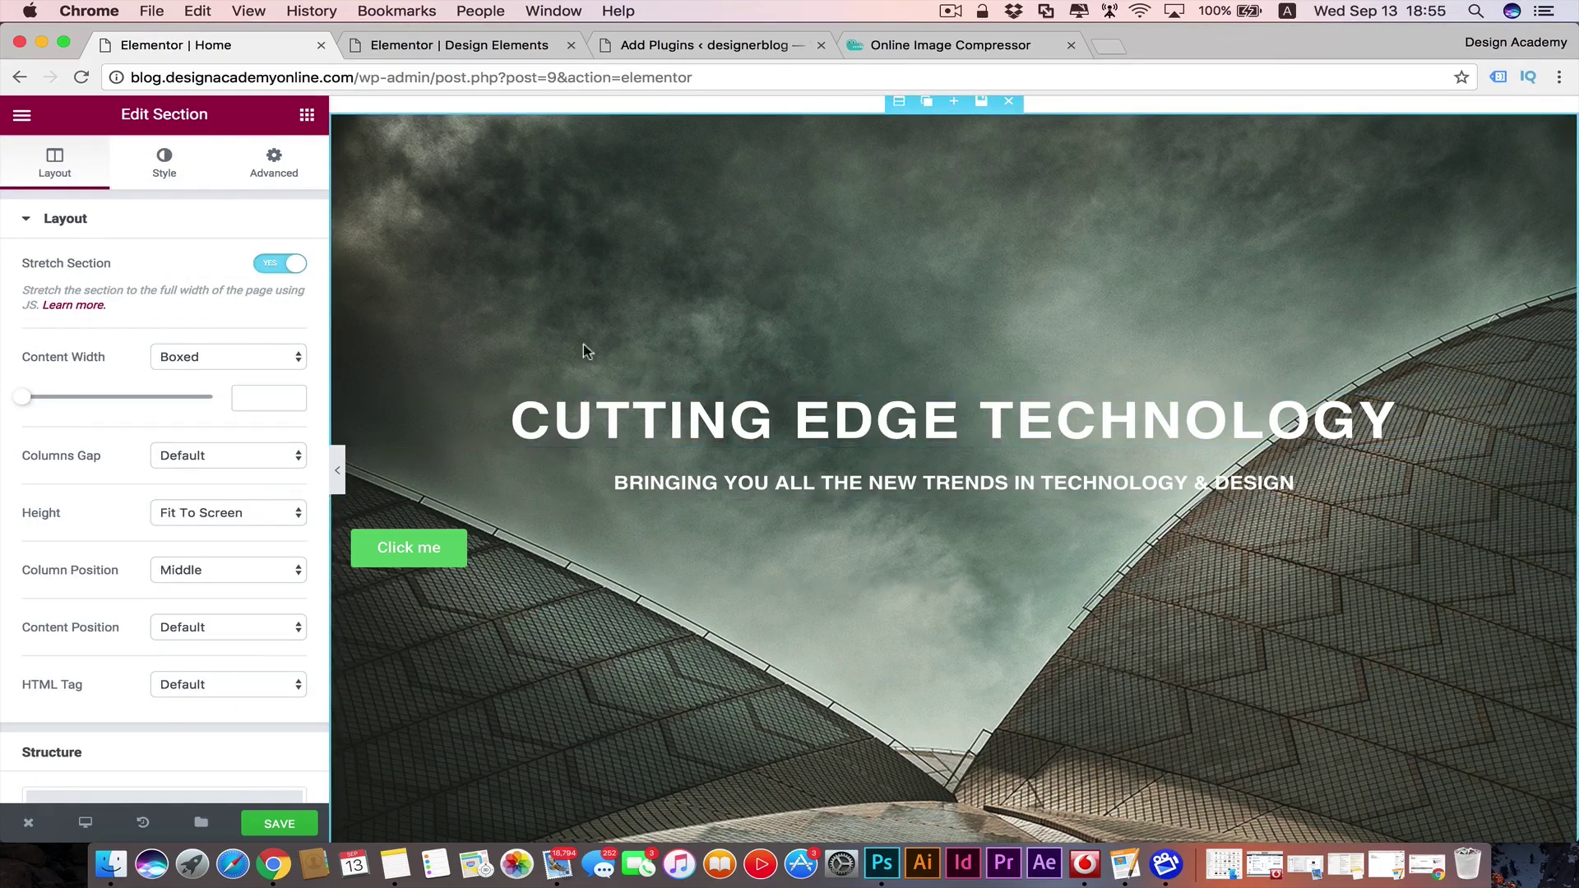
- In the section's Style tab, set the Background Overlay type to Classic
left_click(163, 170)
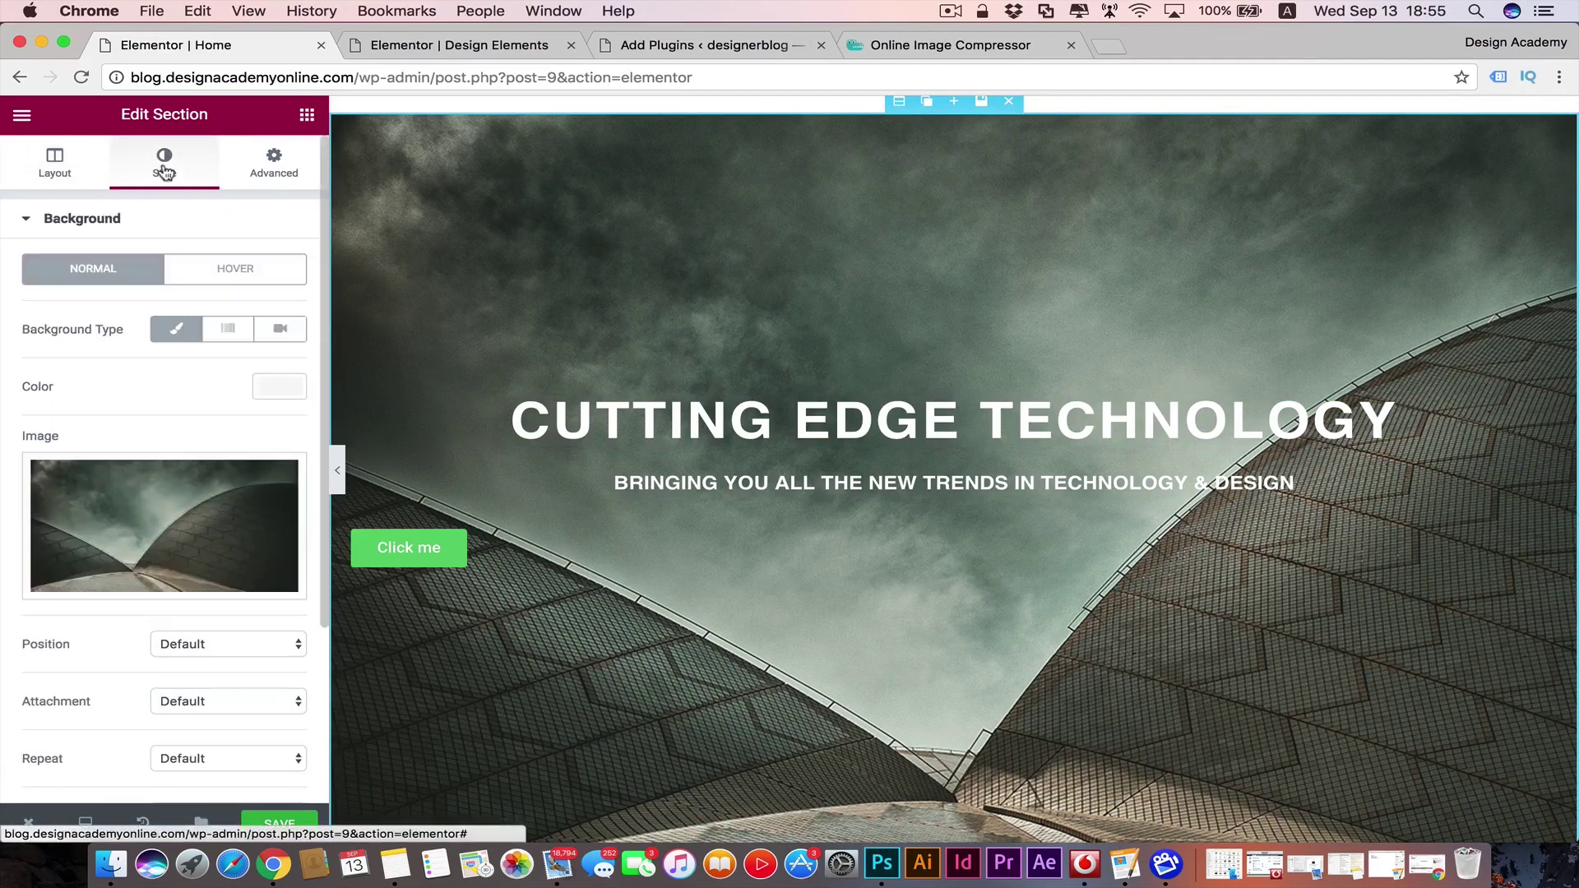
mouse_move(106, 521)
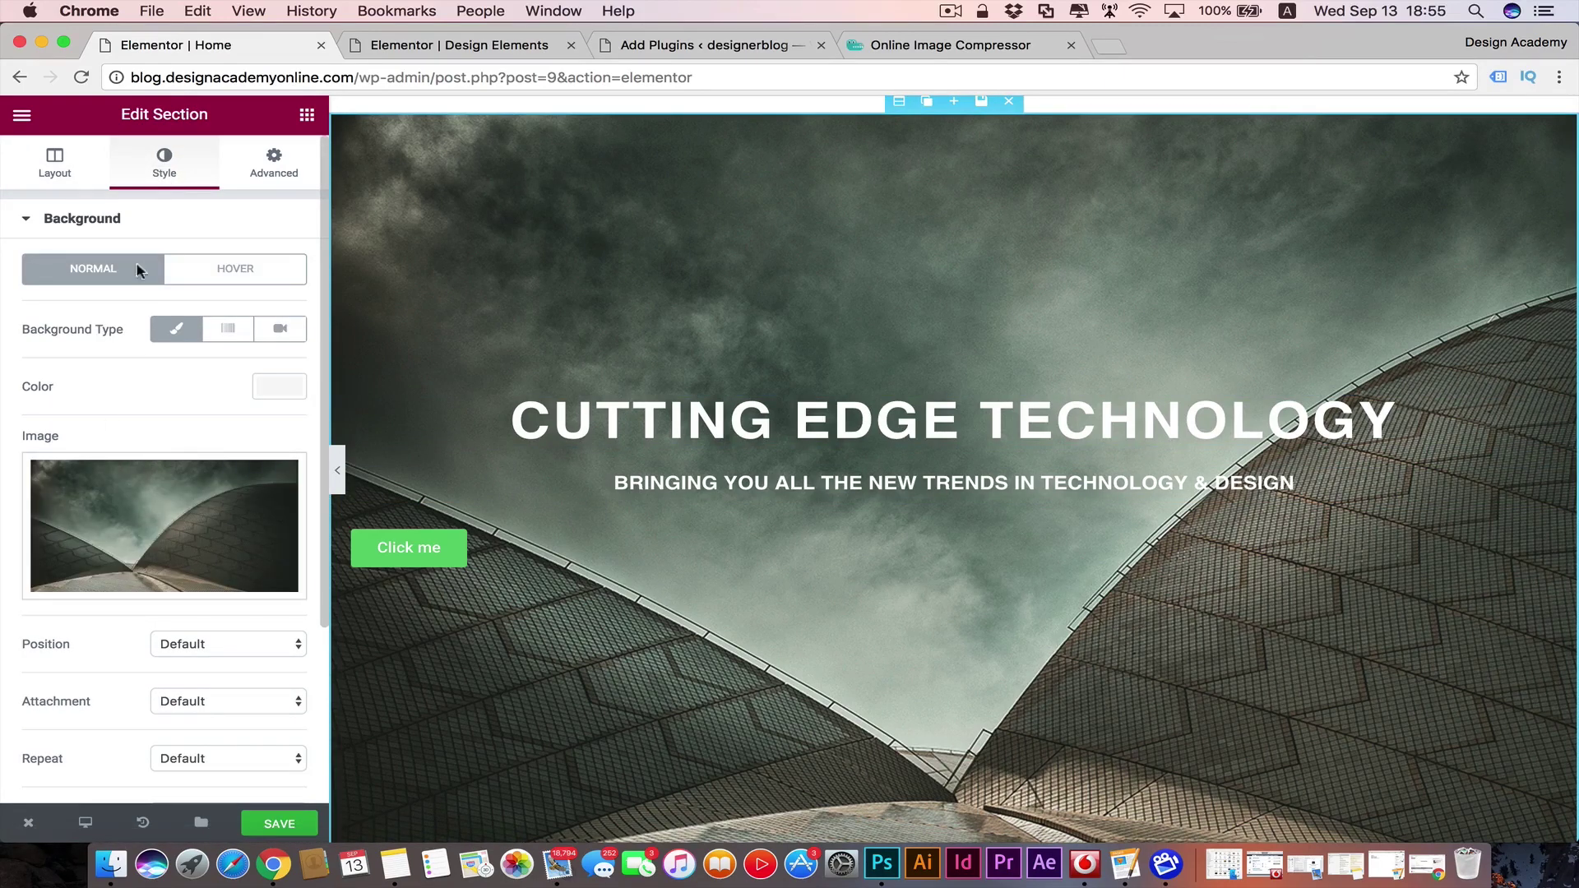
left_click(26, 220)
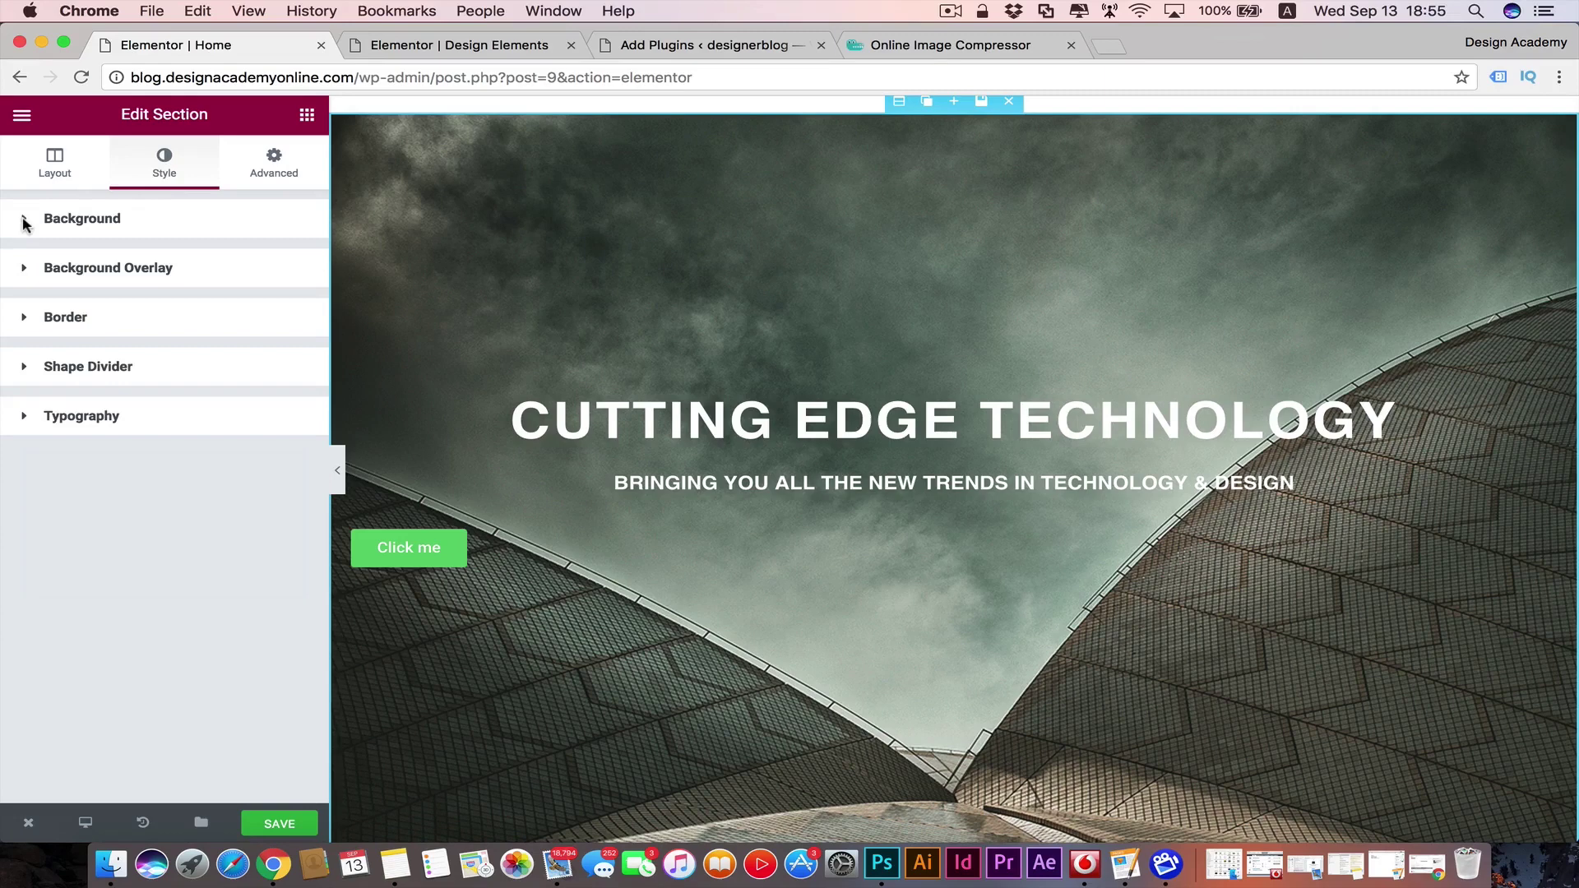
left_click(24, 271)
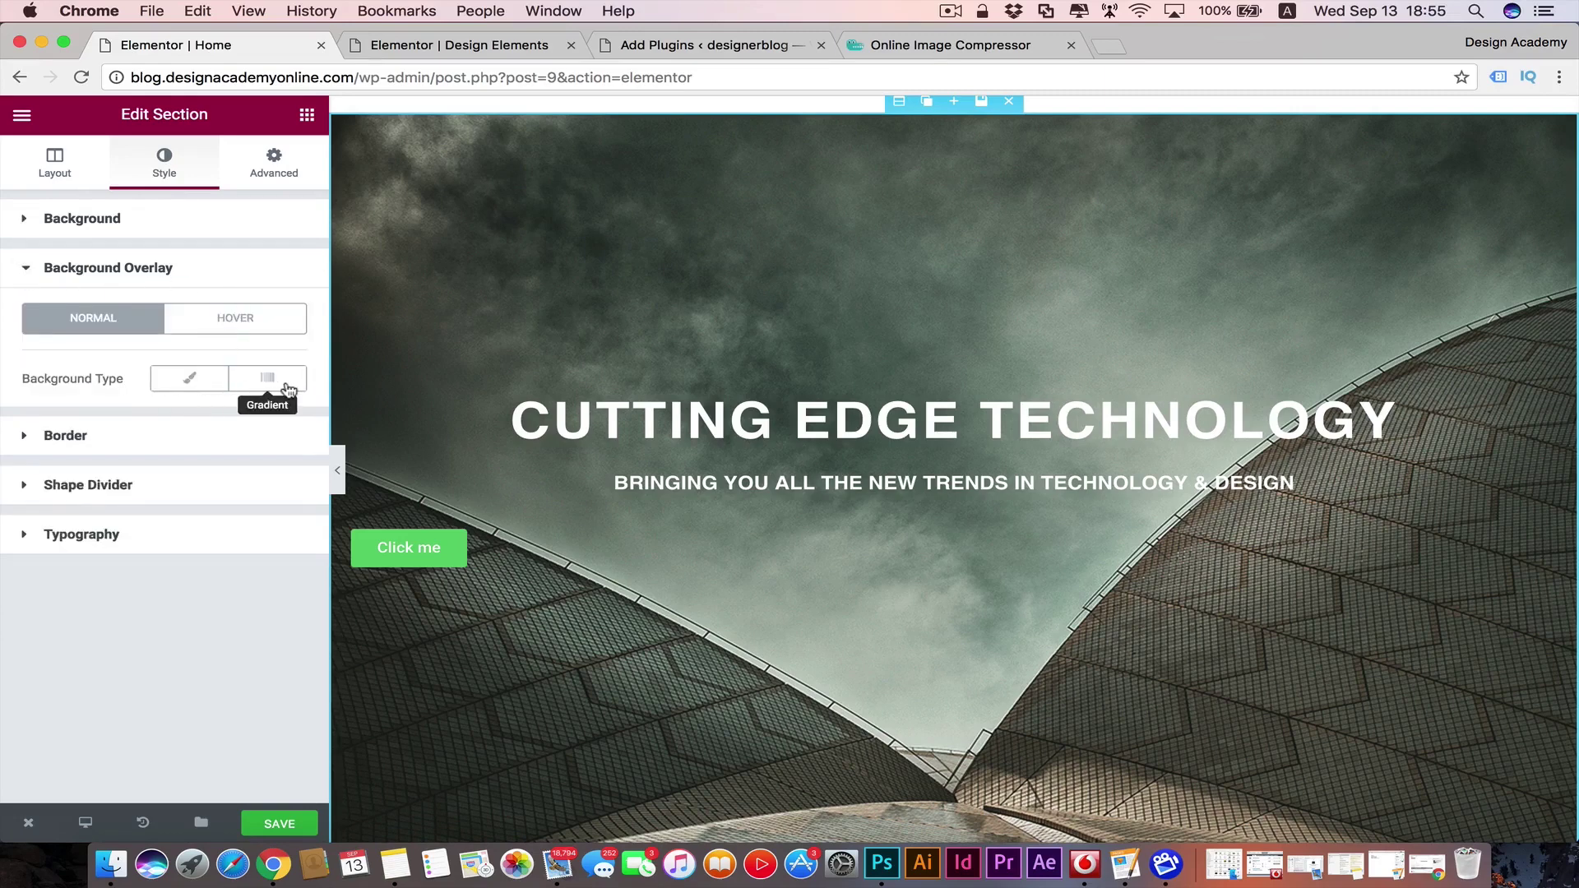
left_click(201, 382)
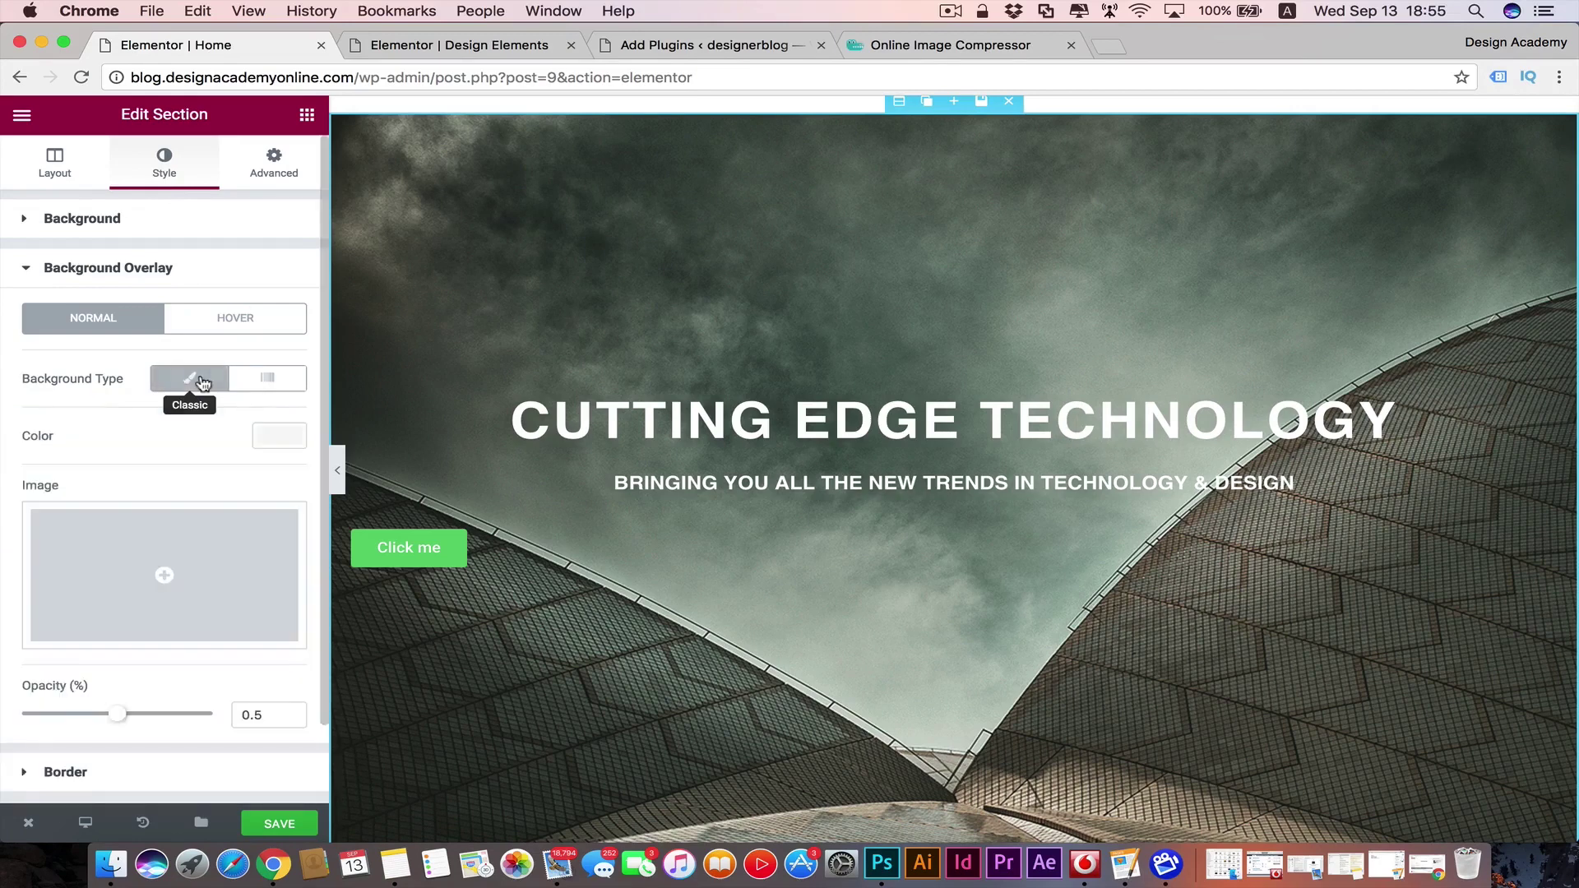
- Set the overlay colour to black at rgba(0,0,0,0.2)
scroll(59, 416, "down", 2)
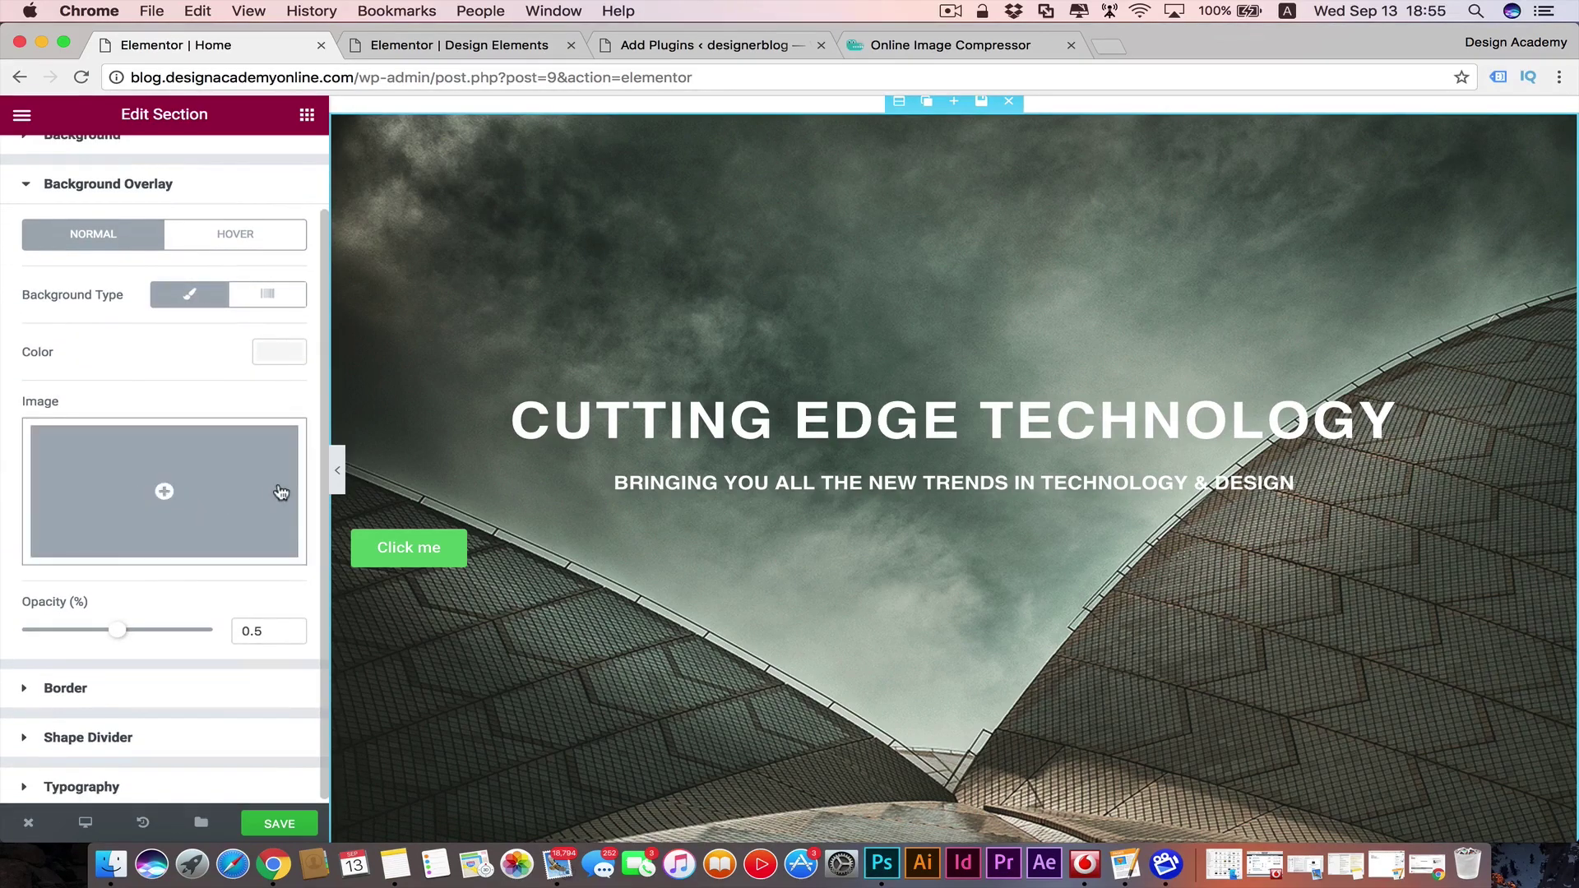
left_click(288, 358)
left_click(36, 585)
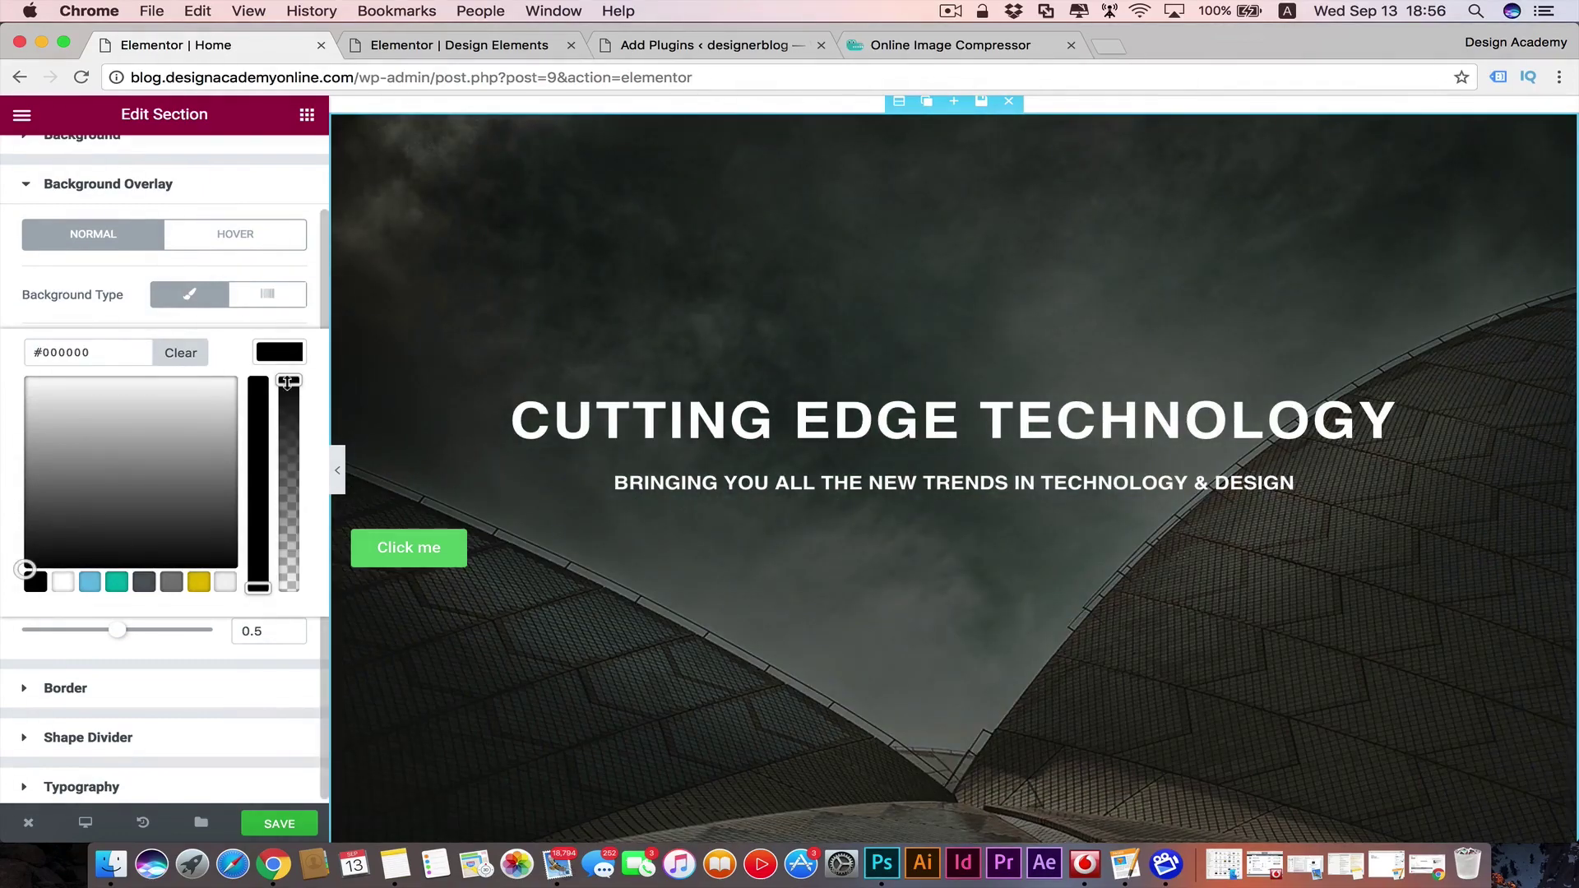
left_click_drag(287, 382, 283, 524)
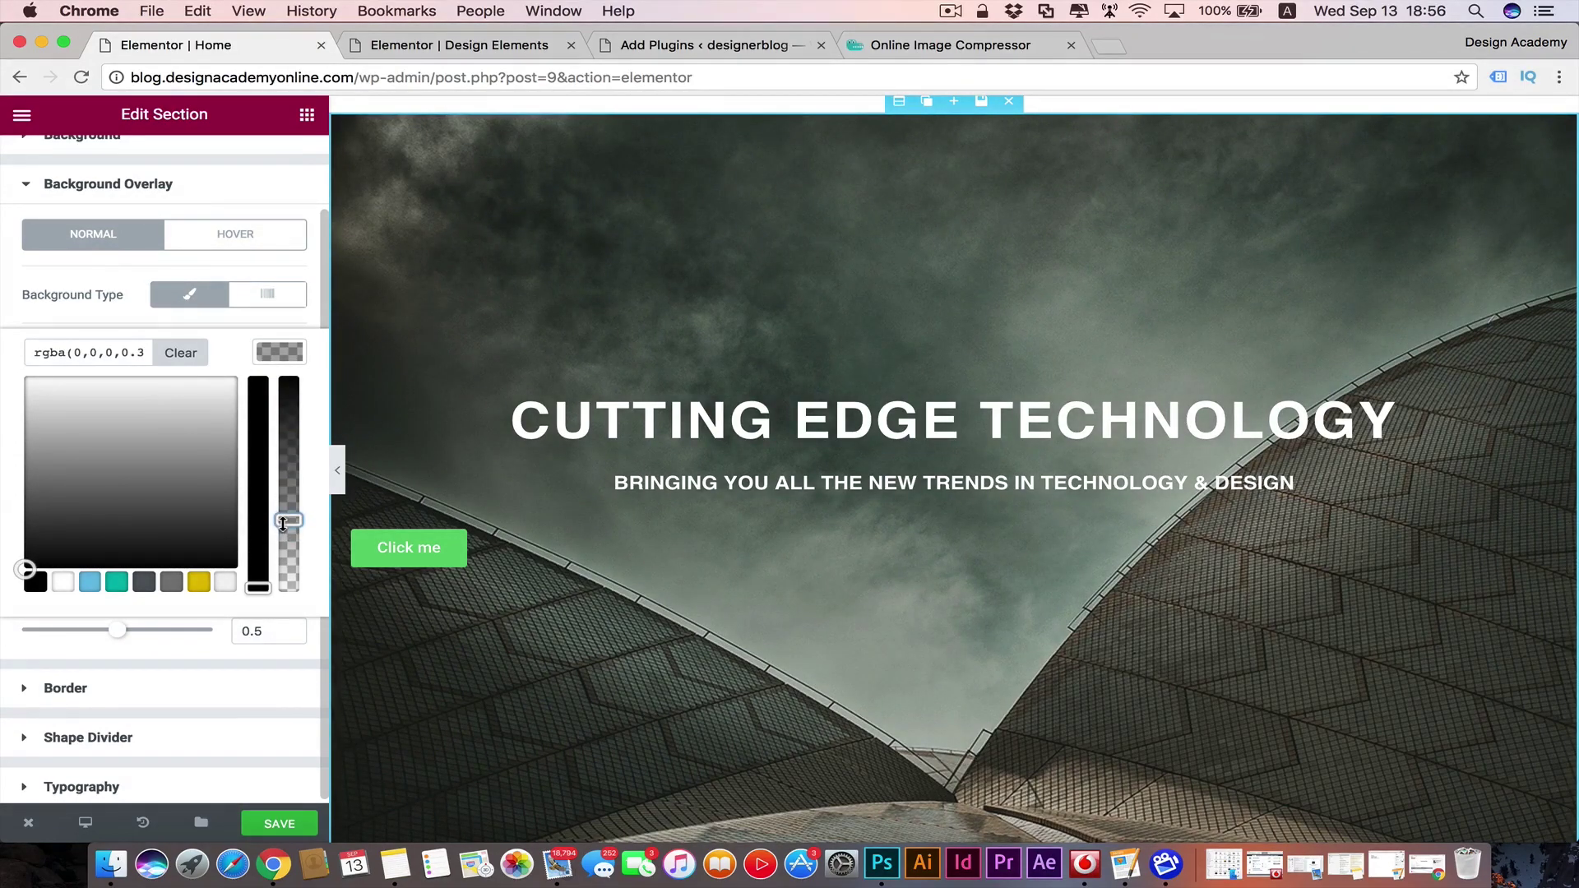
left_click_drag(283, 526, 286, 538)
scroll(1152, 648, "down", 1)
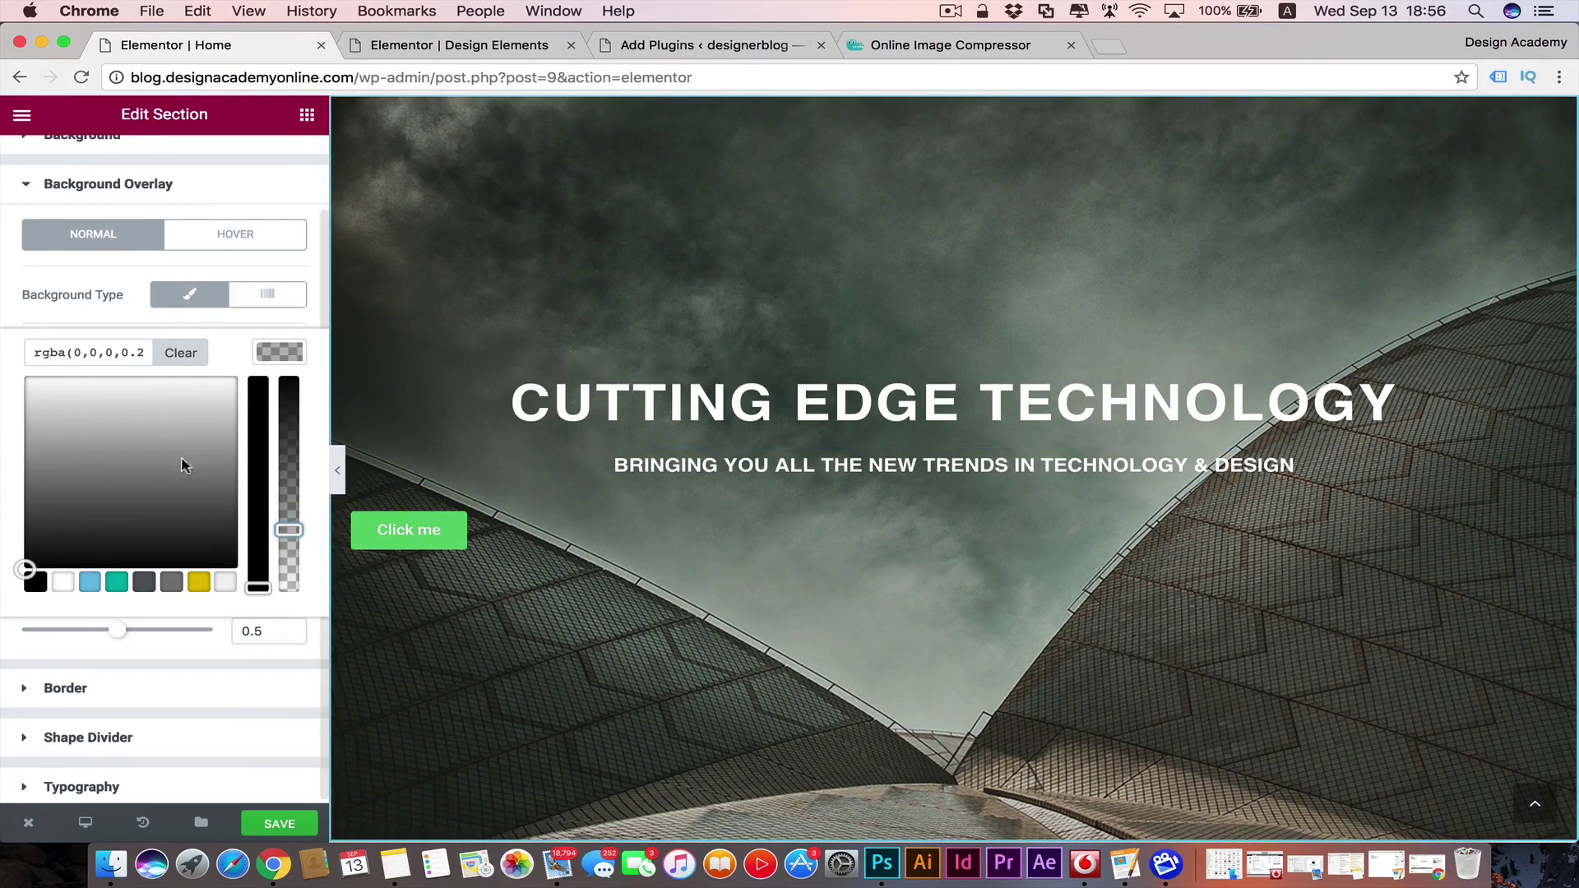
left_click(280, 352)
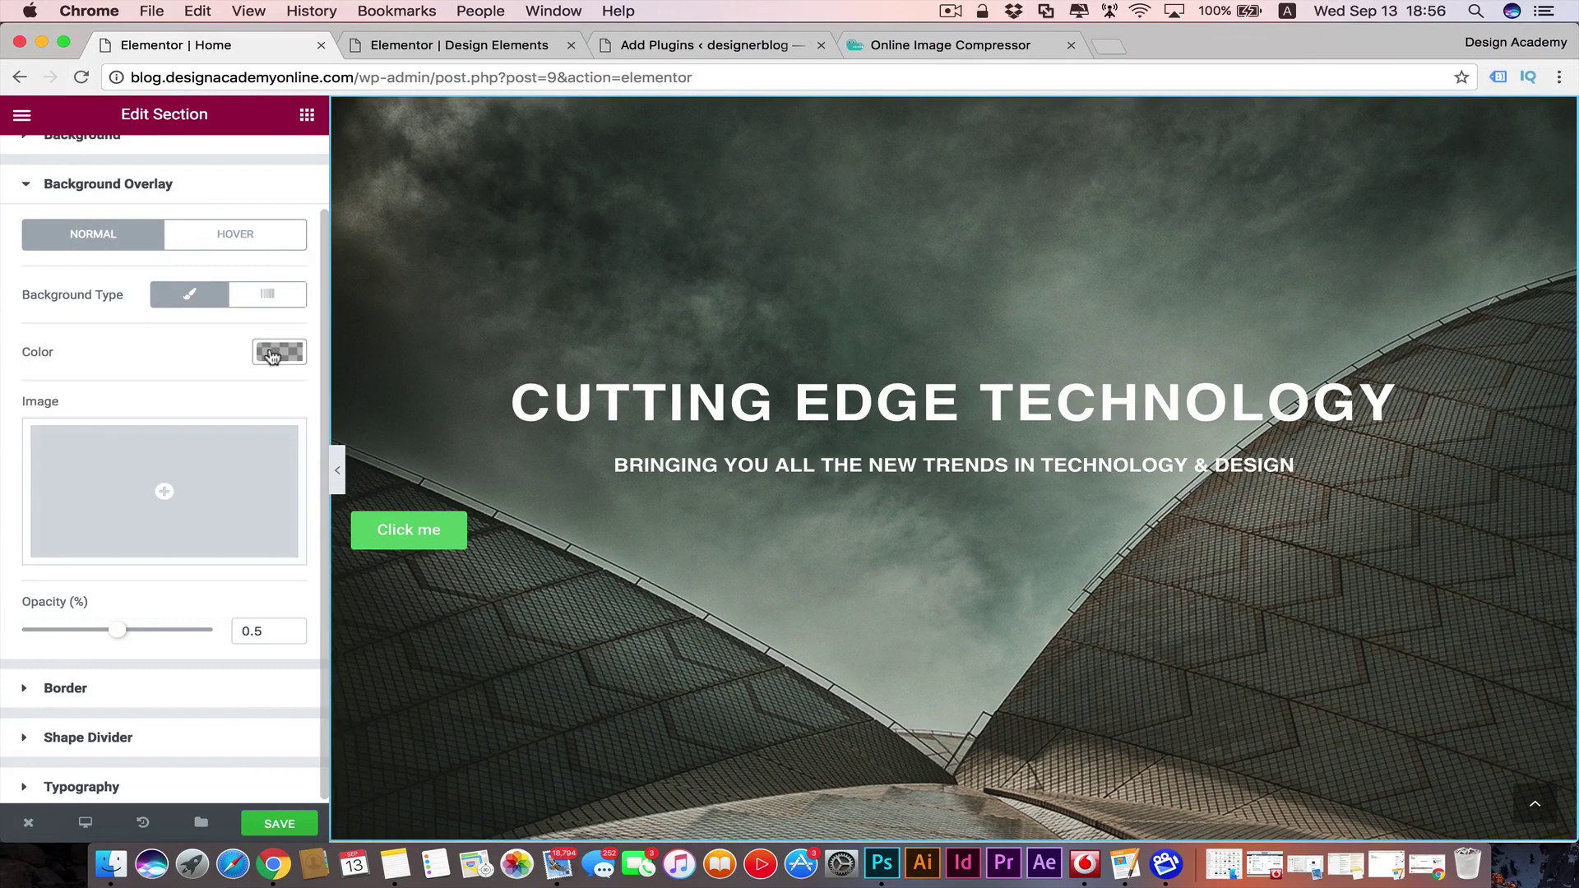
- Set the Click me button's type to Info after trying Danger, Warning and Success
left_click(457, 529)
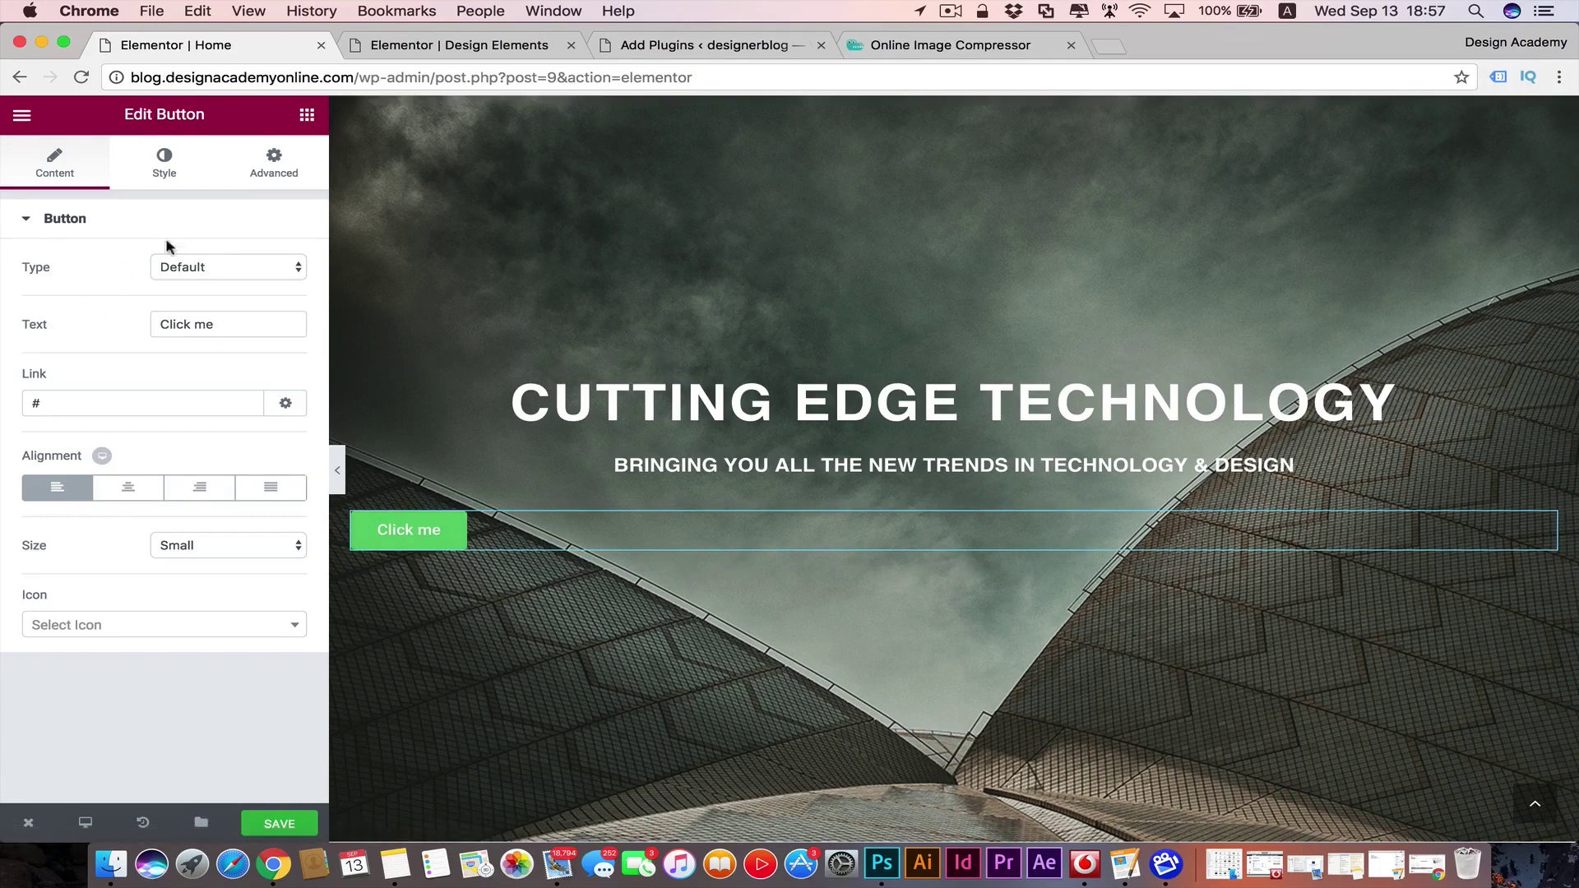
left_click(299, 268)
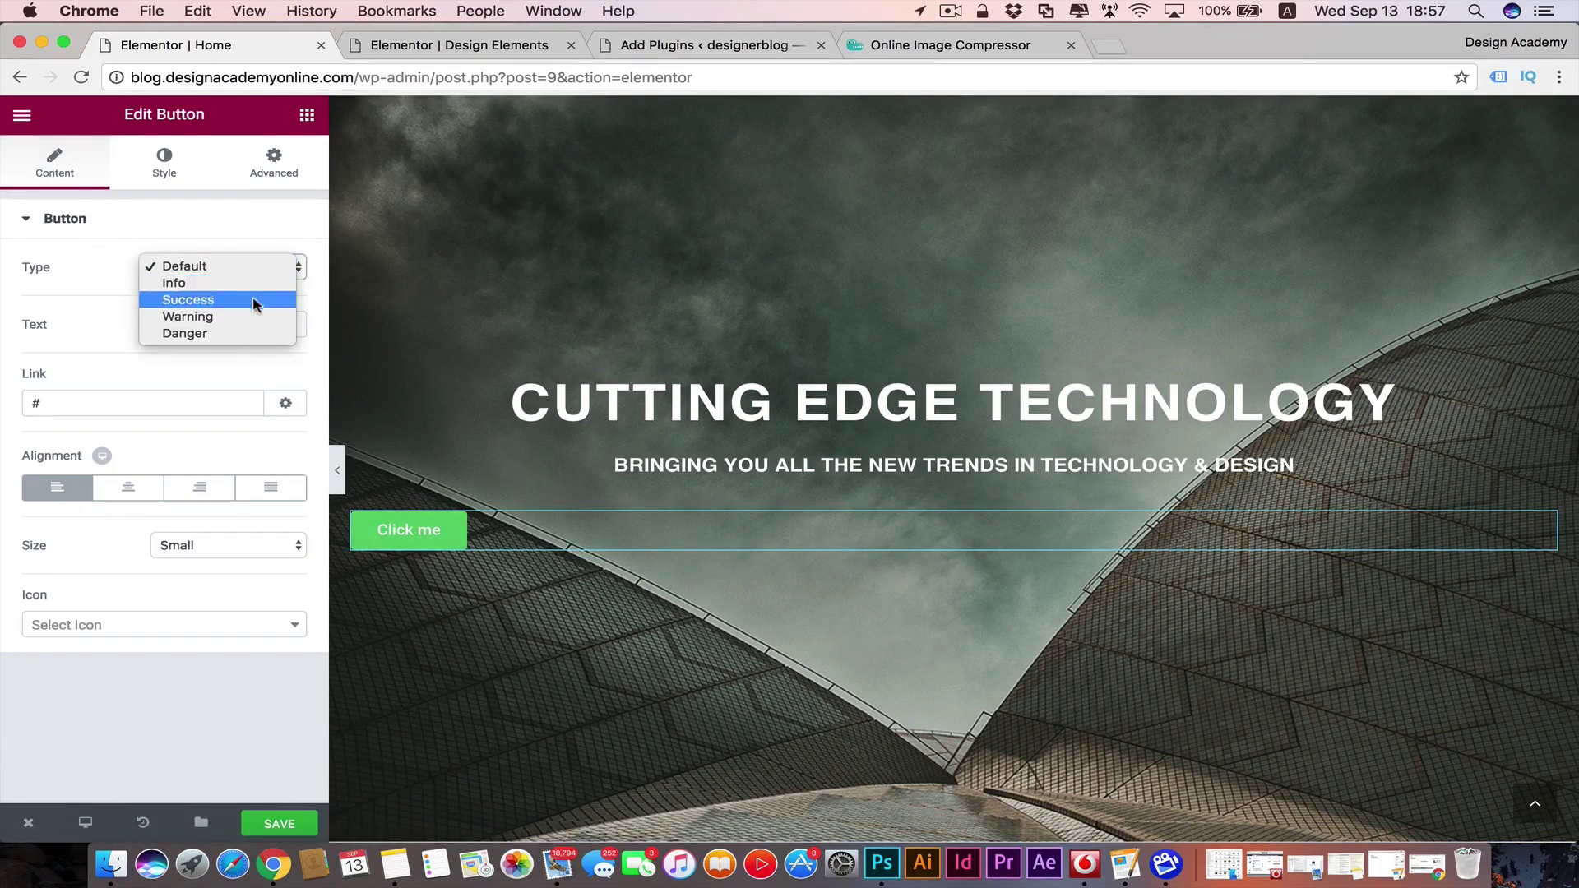
left_click(231, 334)
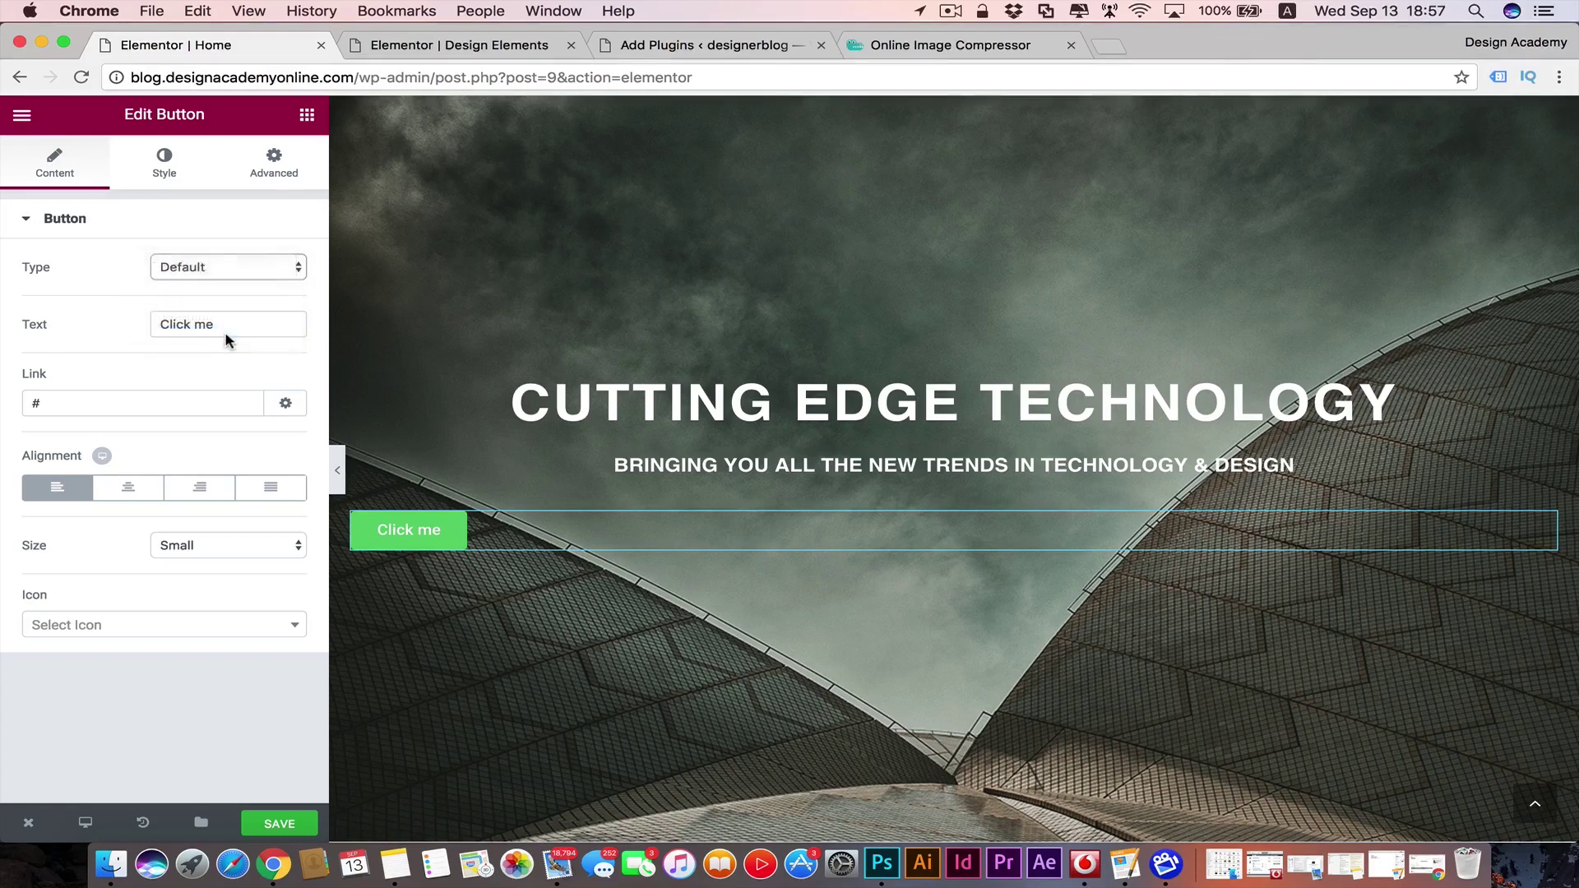
left_click(277, 274)
left_click(266, 257)
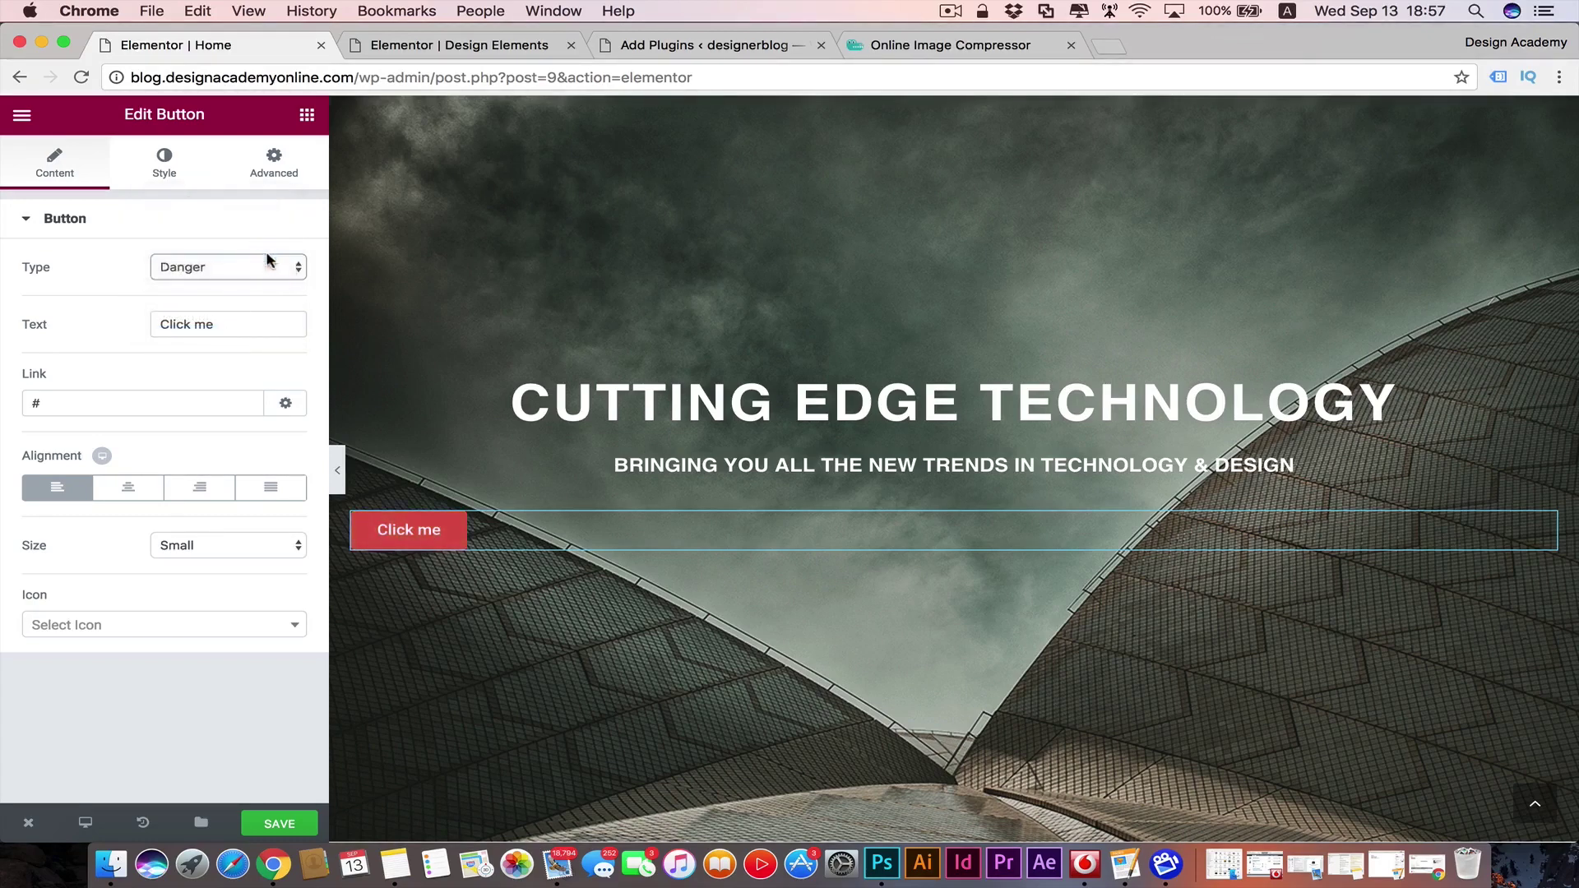
left_click(298, 273)
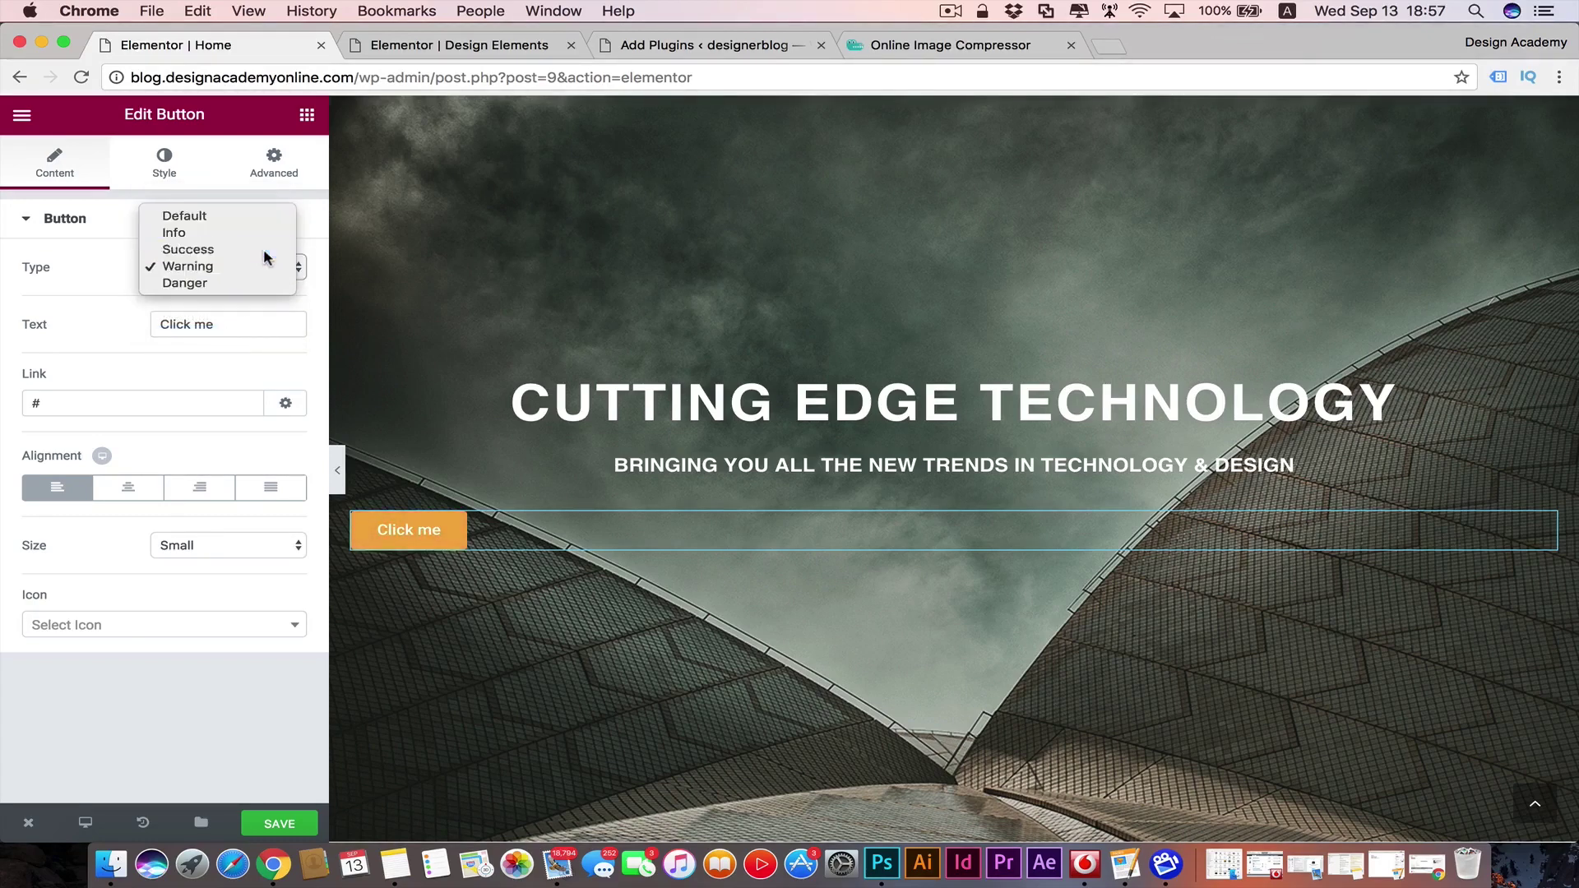
left_click(264, 249)
left_click(297, 271)
left_click(283, 250)
left_click(283, 258)
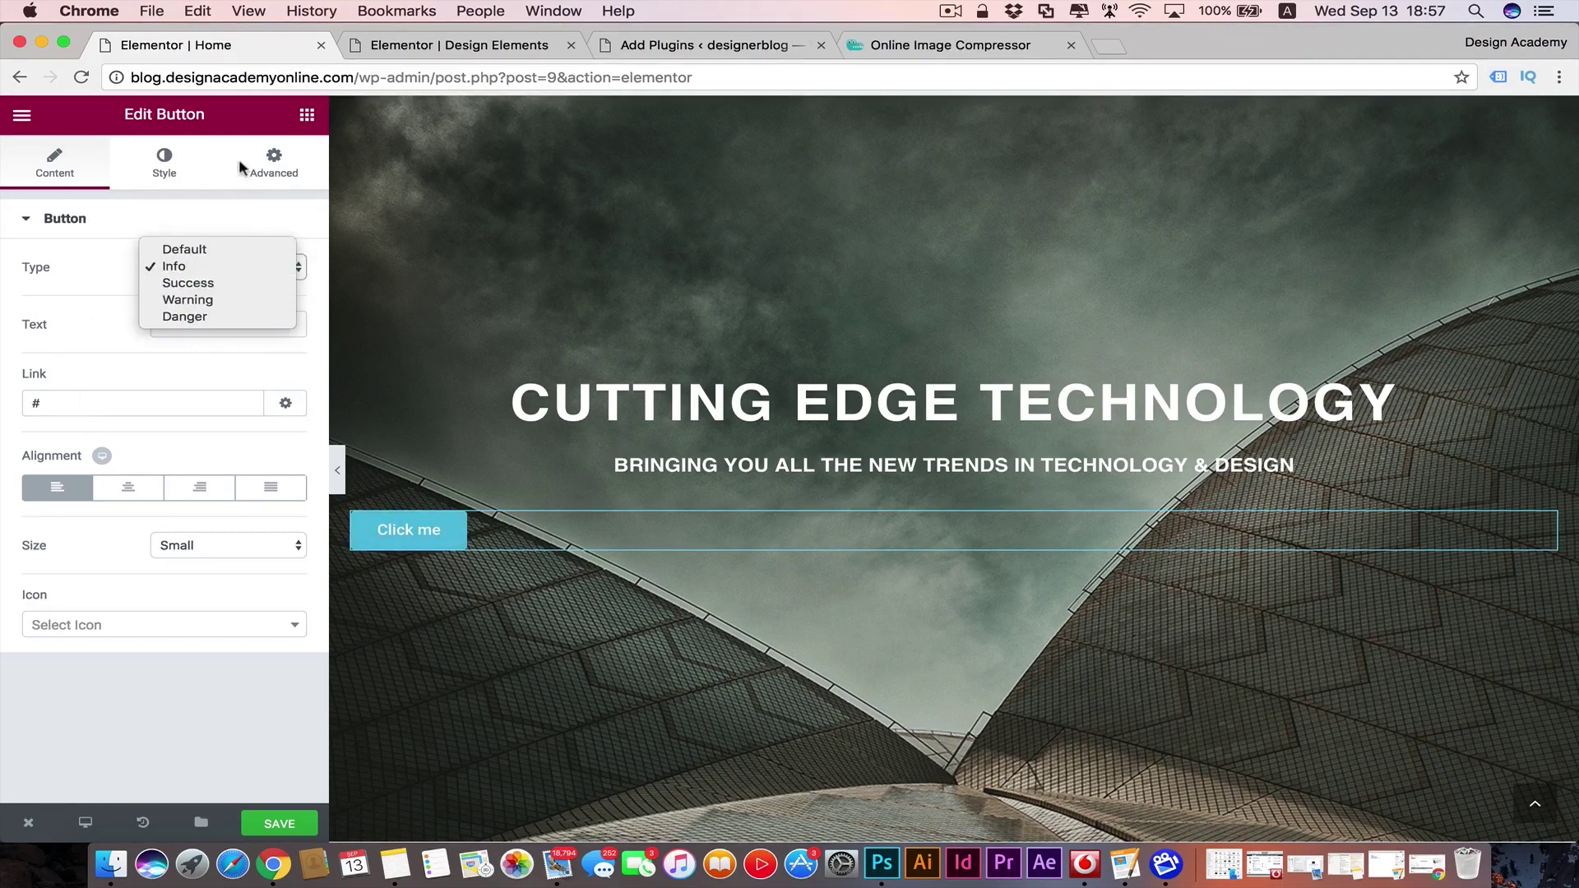
left_click(312, 234)
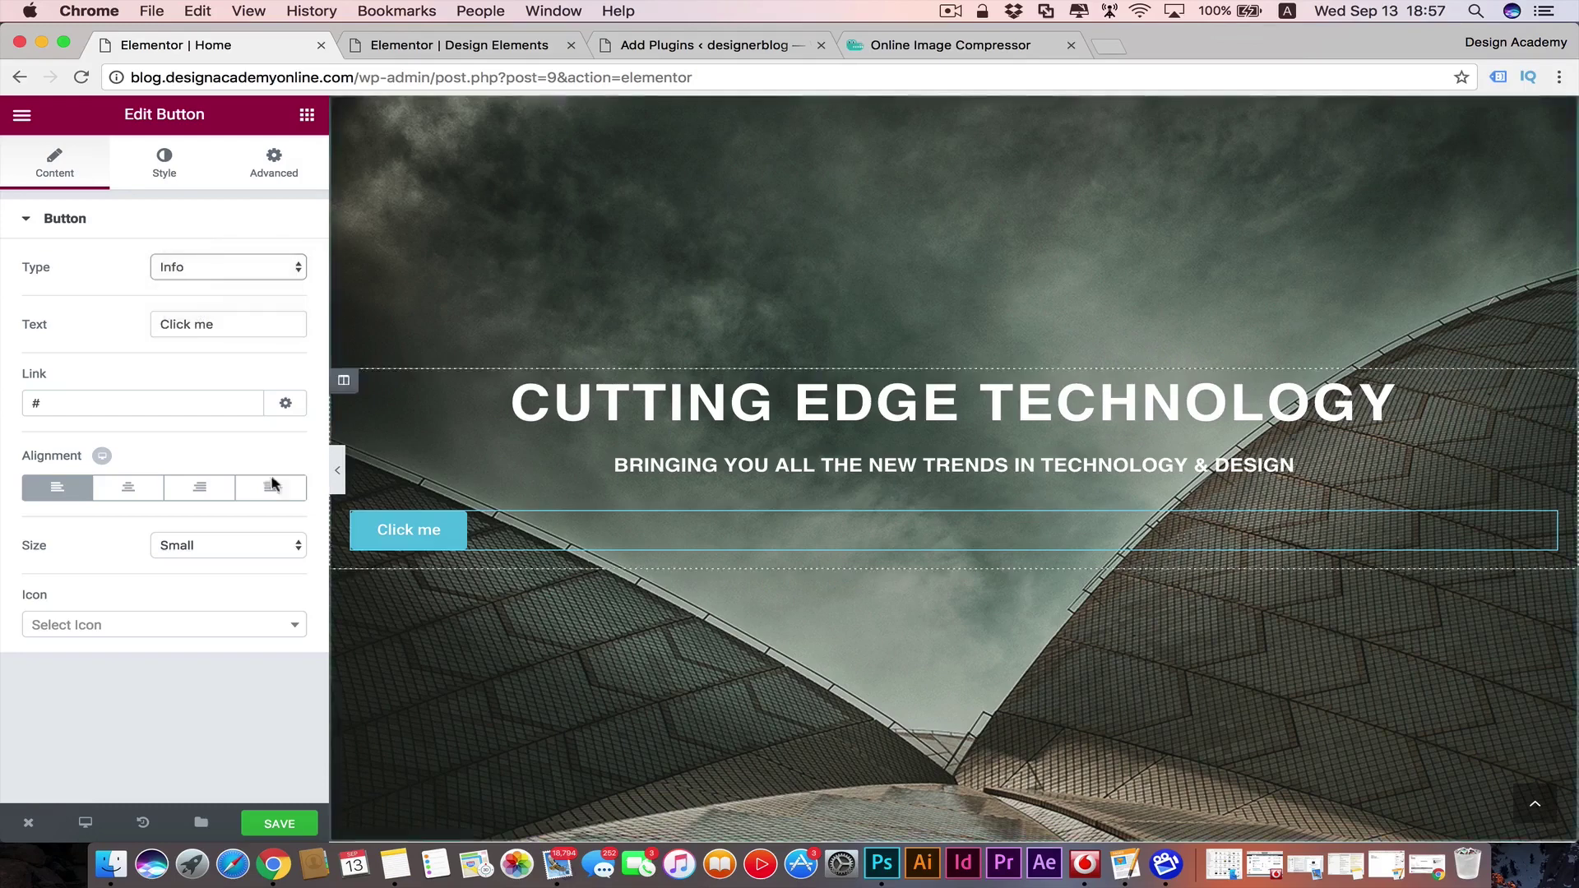
- Replace the button label 'Click me' with 'Services'
triple_click(189, 324)
key("BackSpace")
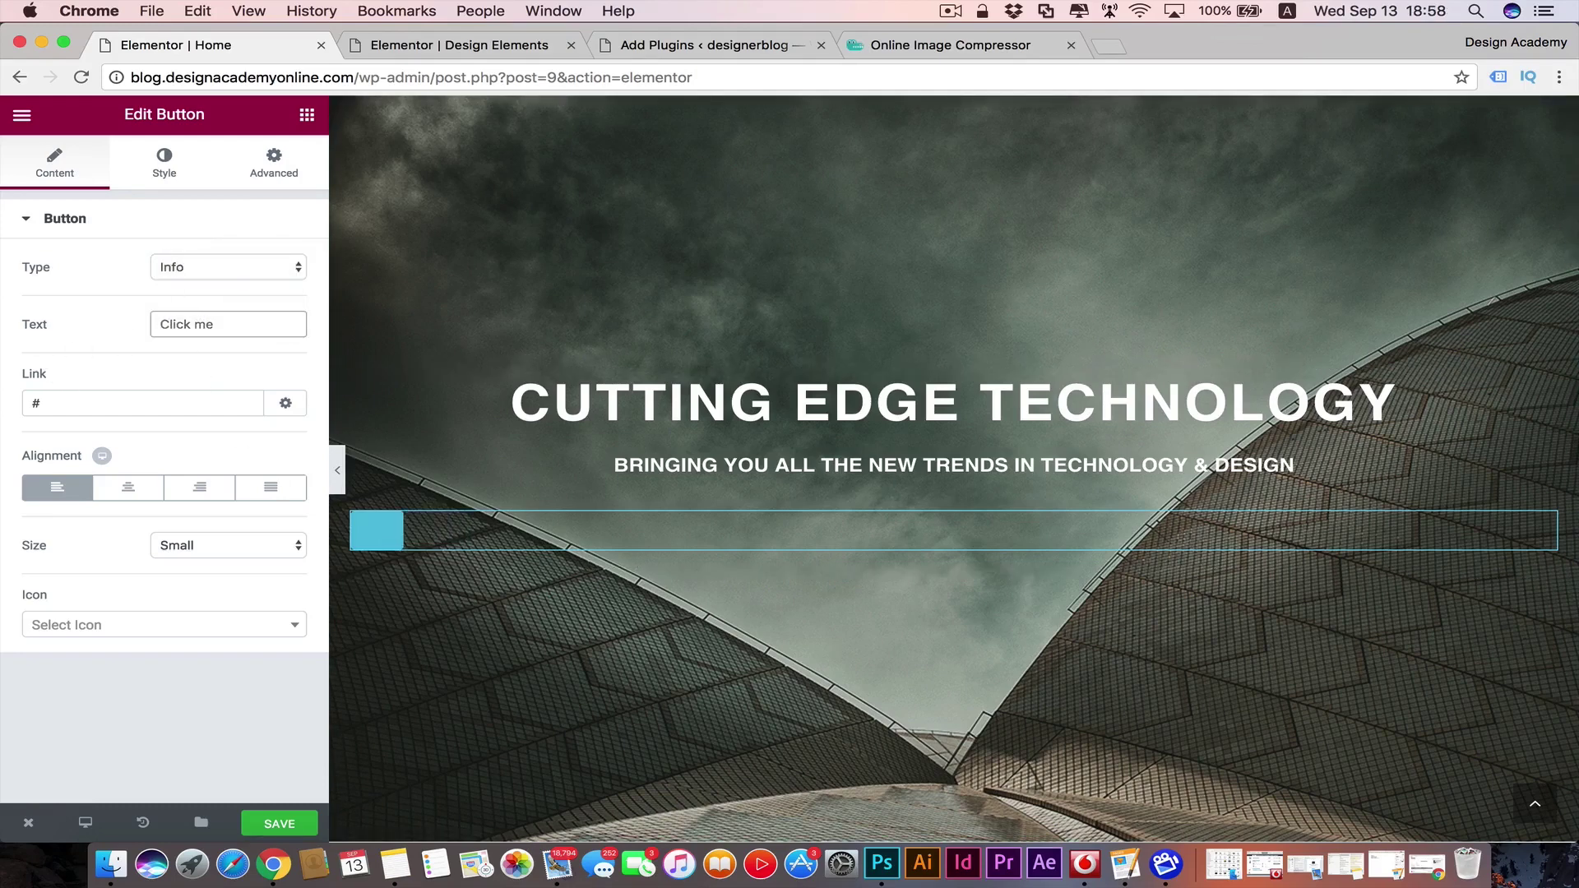
type("Services")
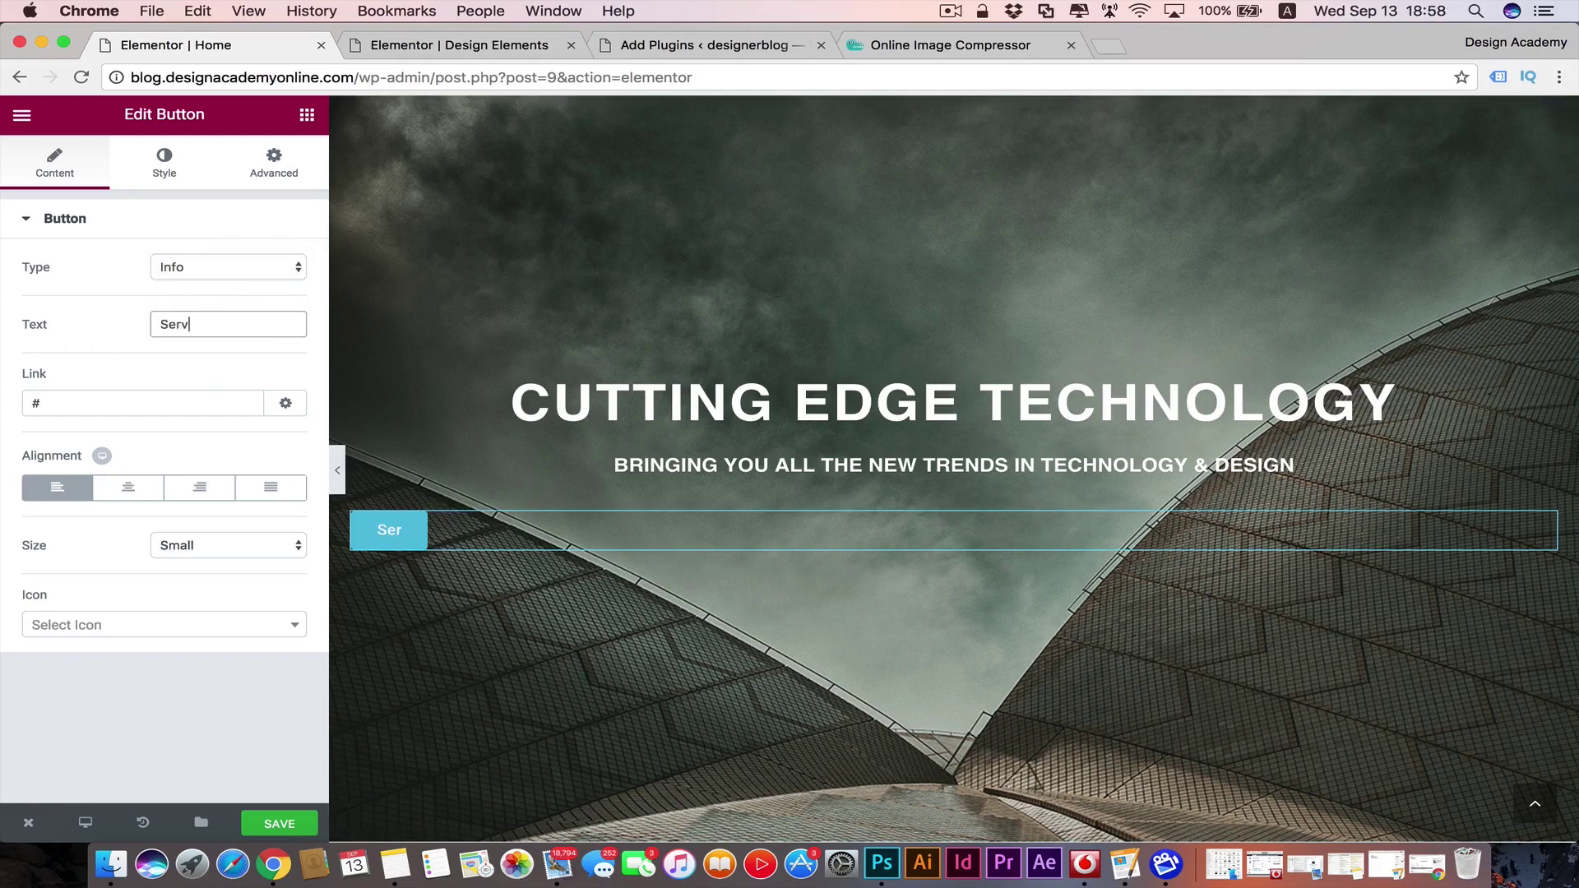
- Set the button size to Small after trying Medium and Extra Large
left_click(263, 546)
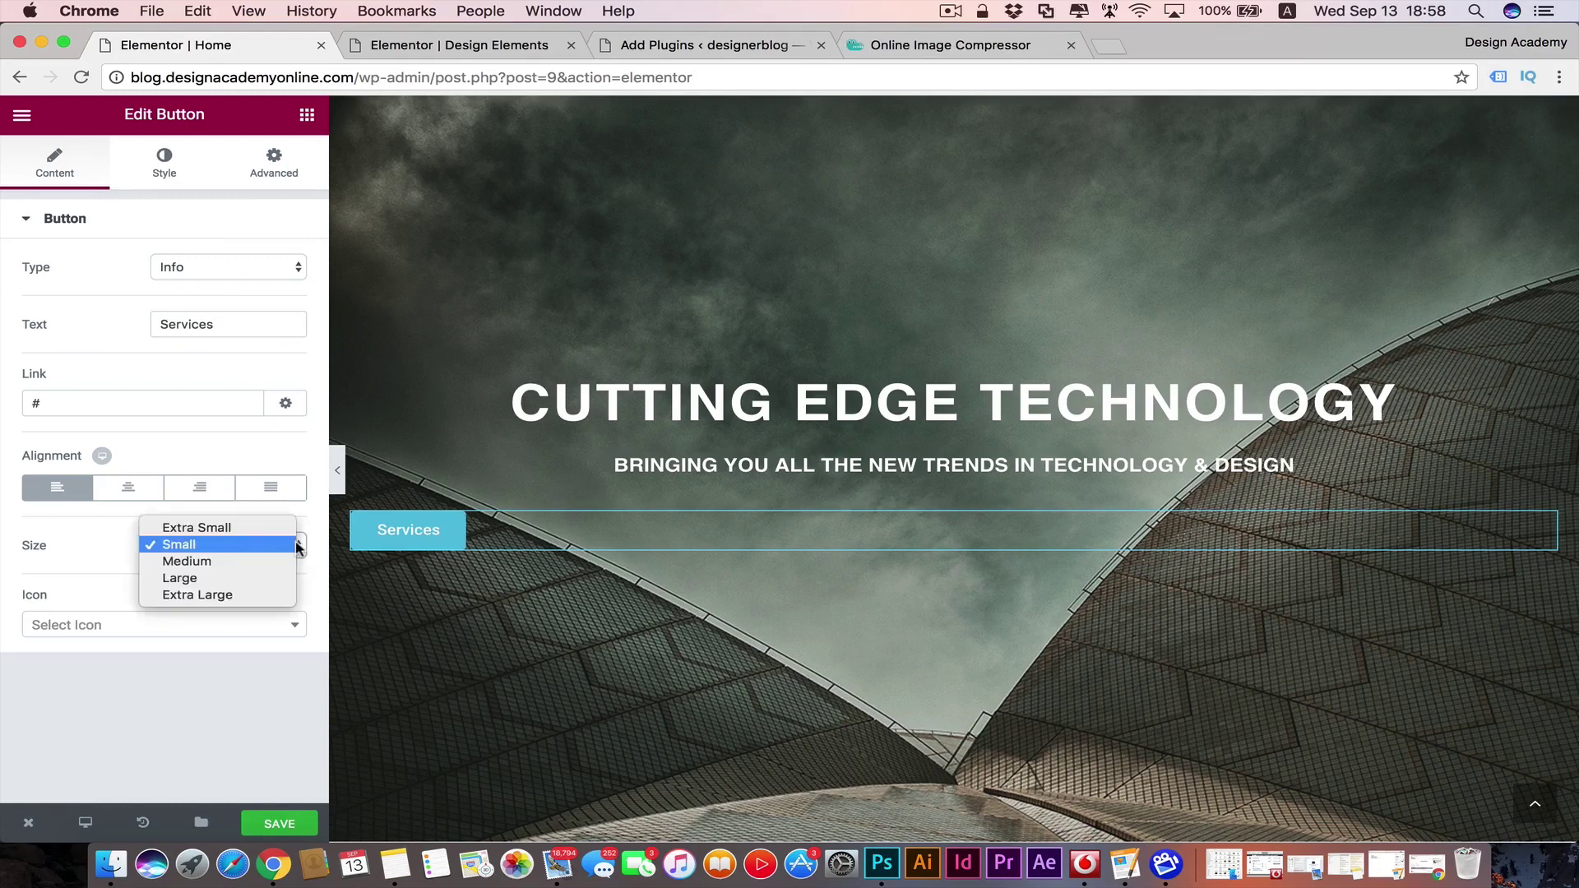
left_click(271, 564)
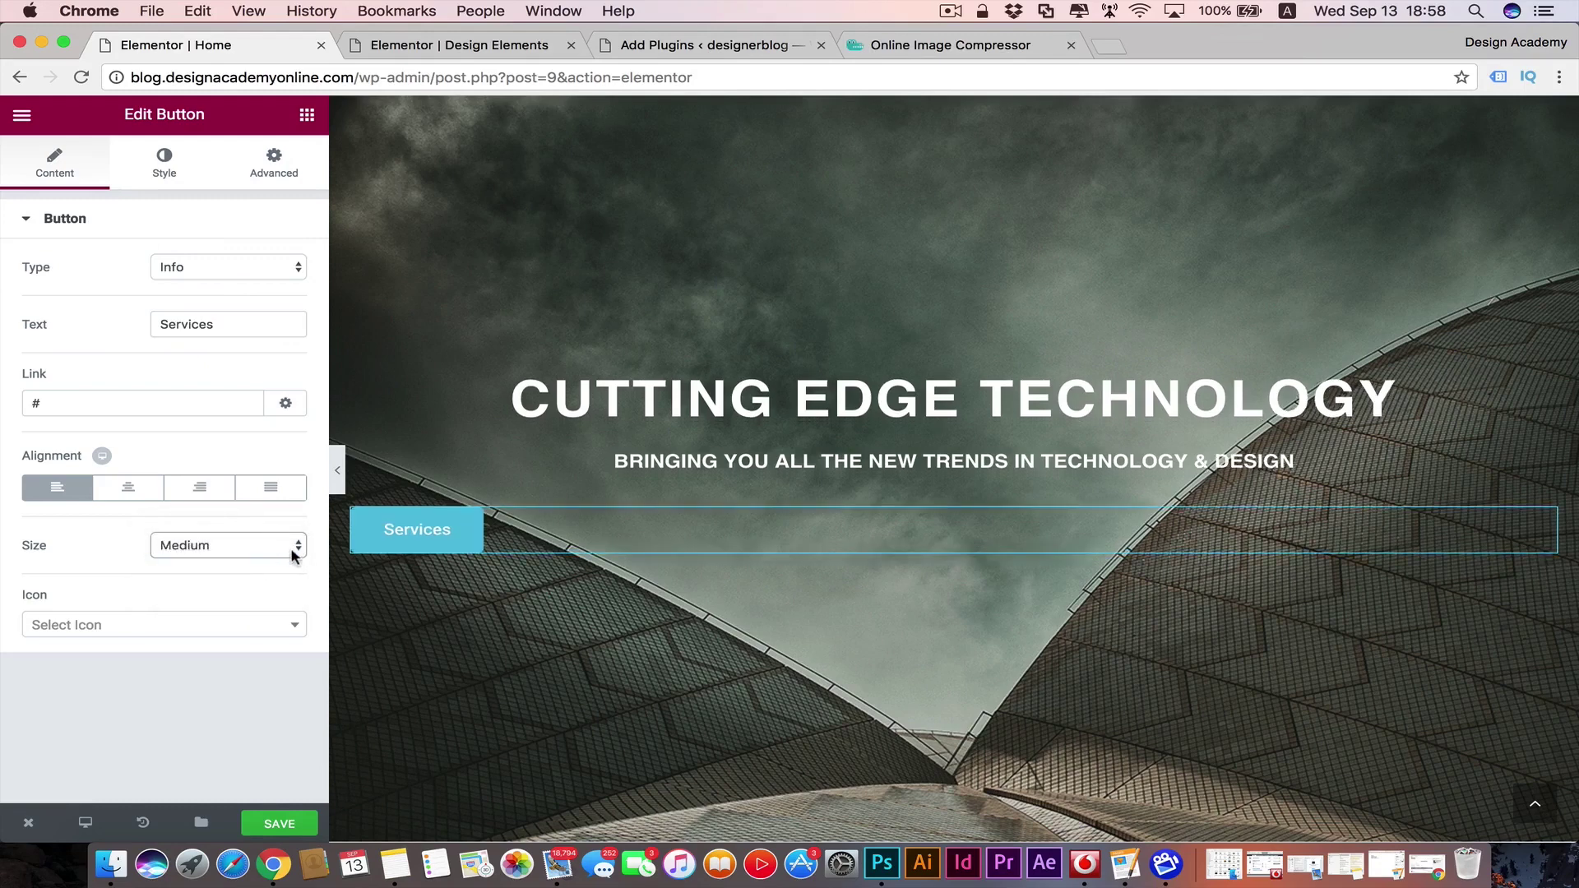
left_click(294, 555)
left_click(269, 576)
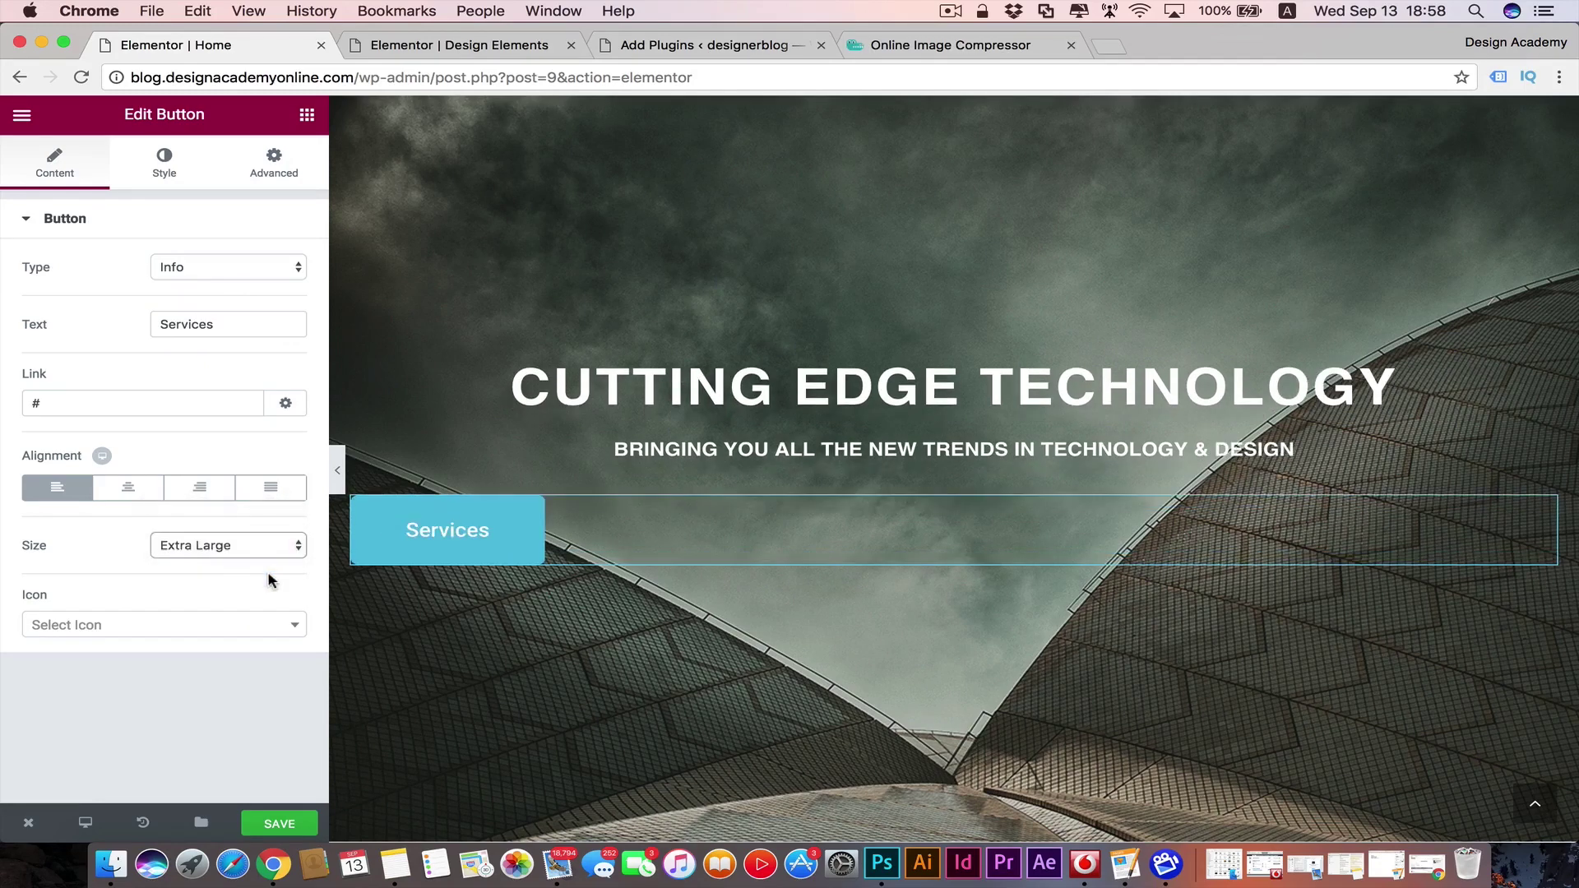
left_click(297, 553)
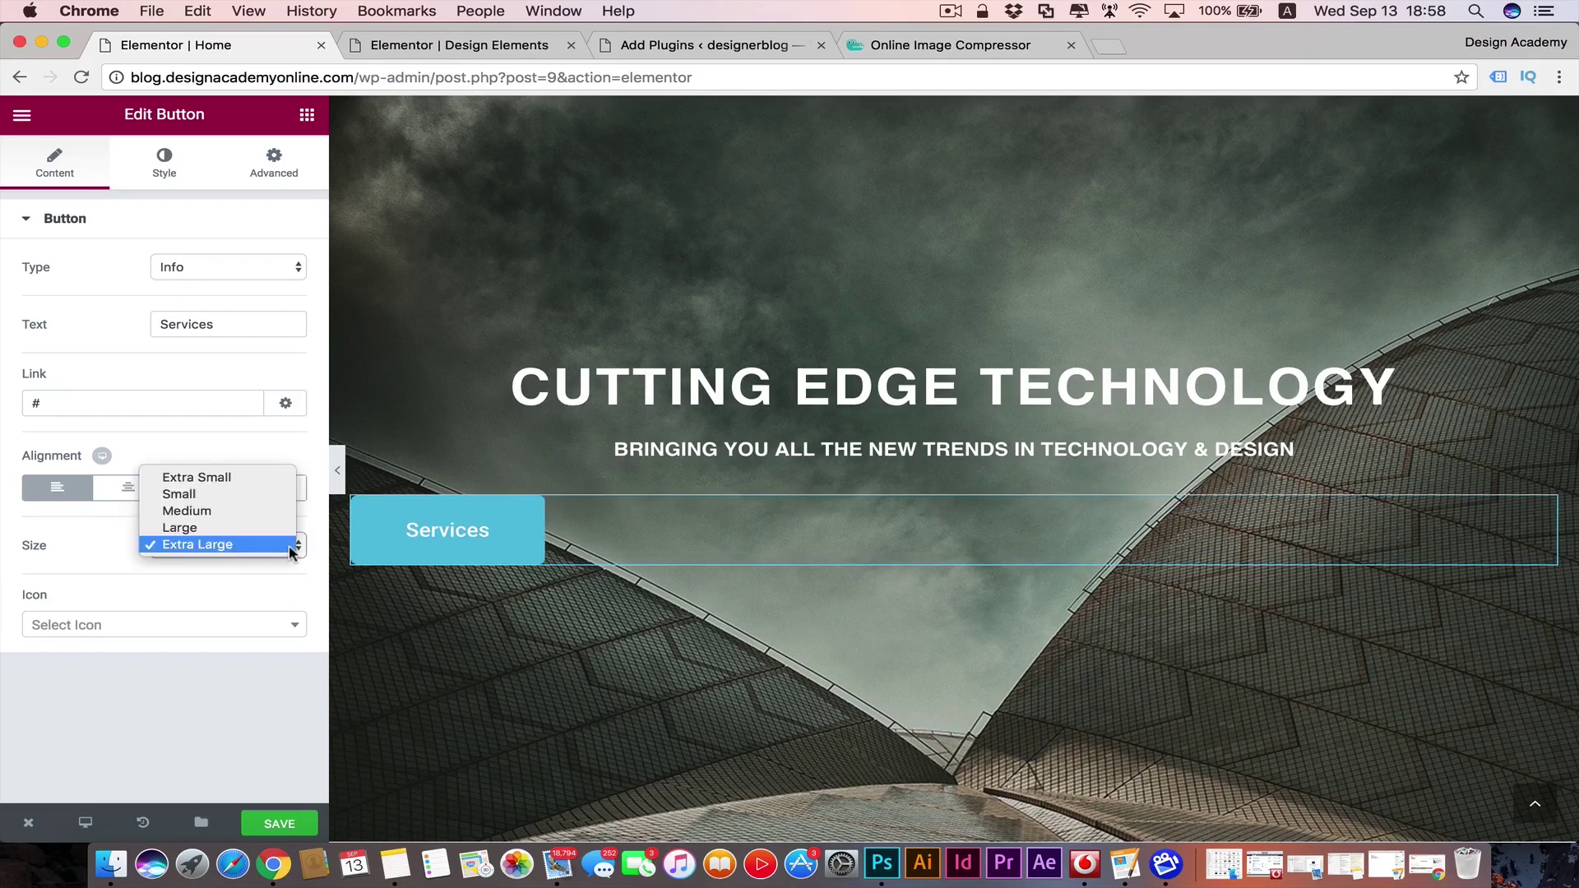
left_click(256, 494)
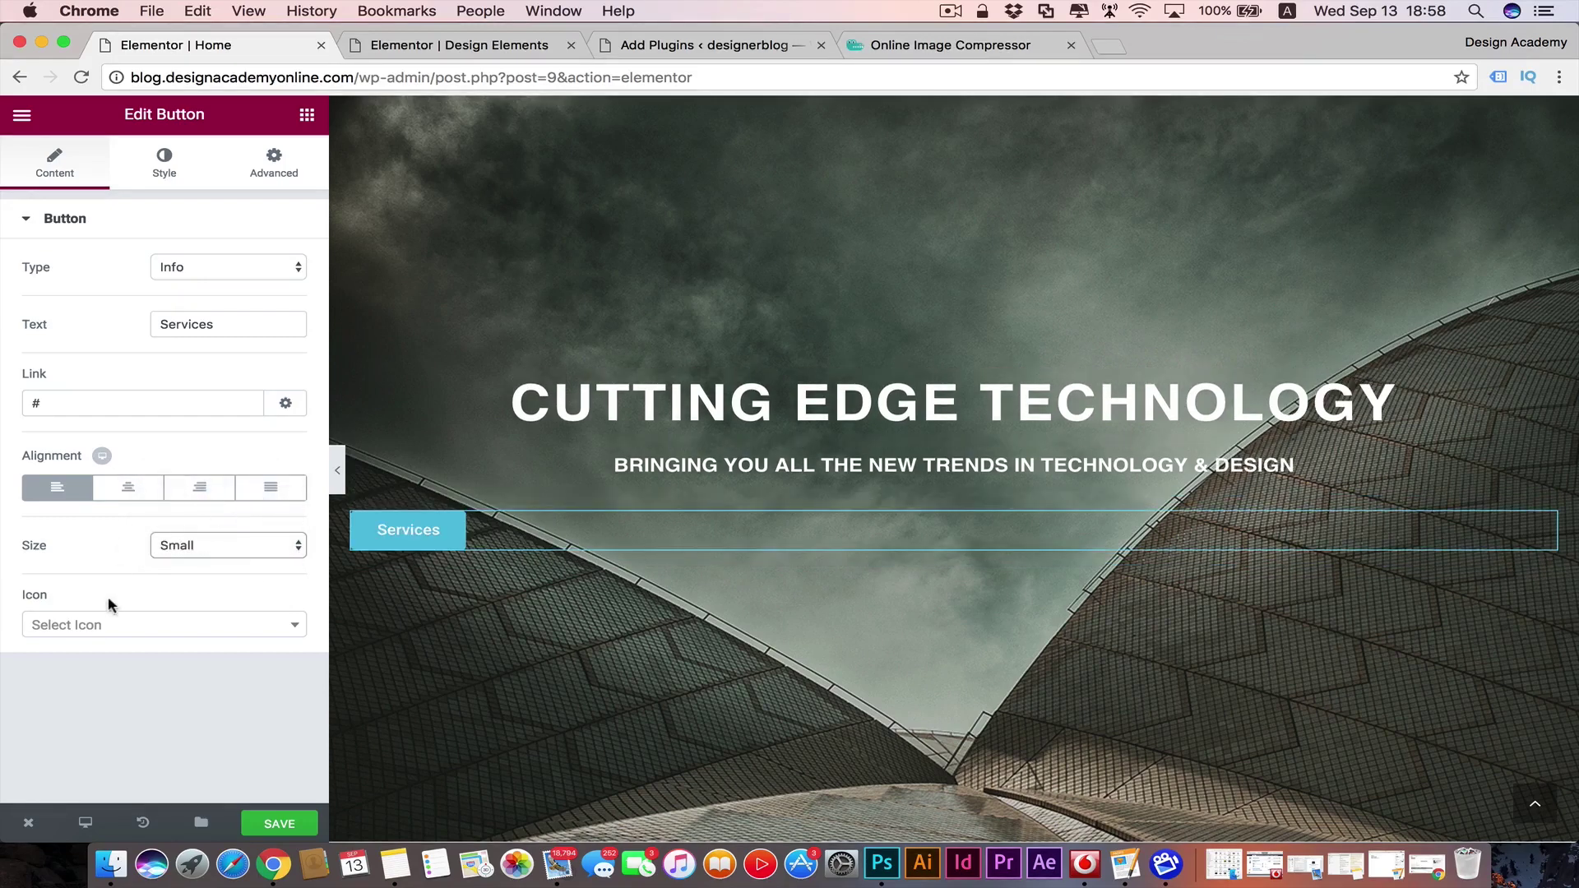
left_click(280, 626)
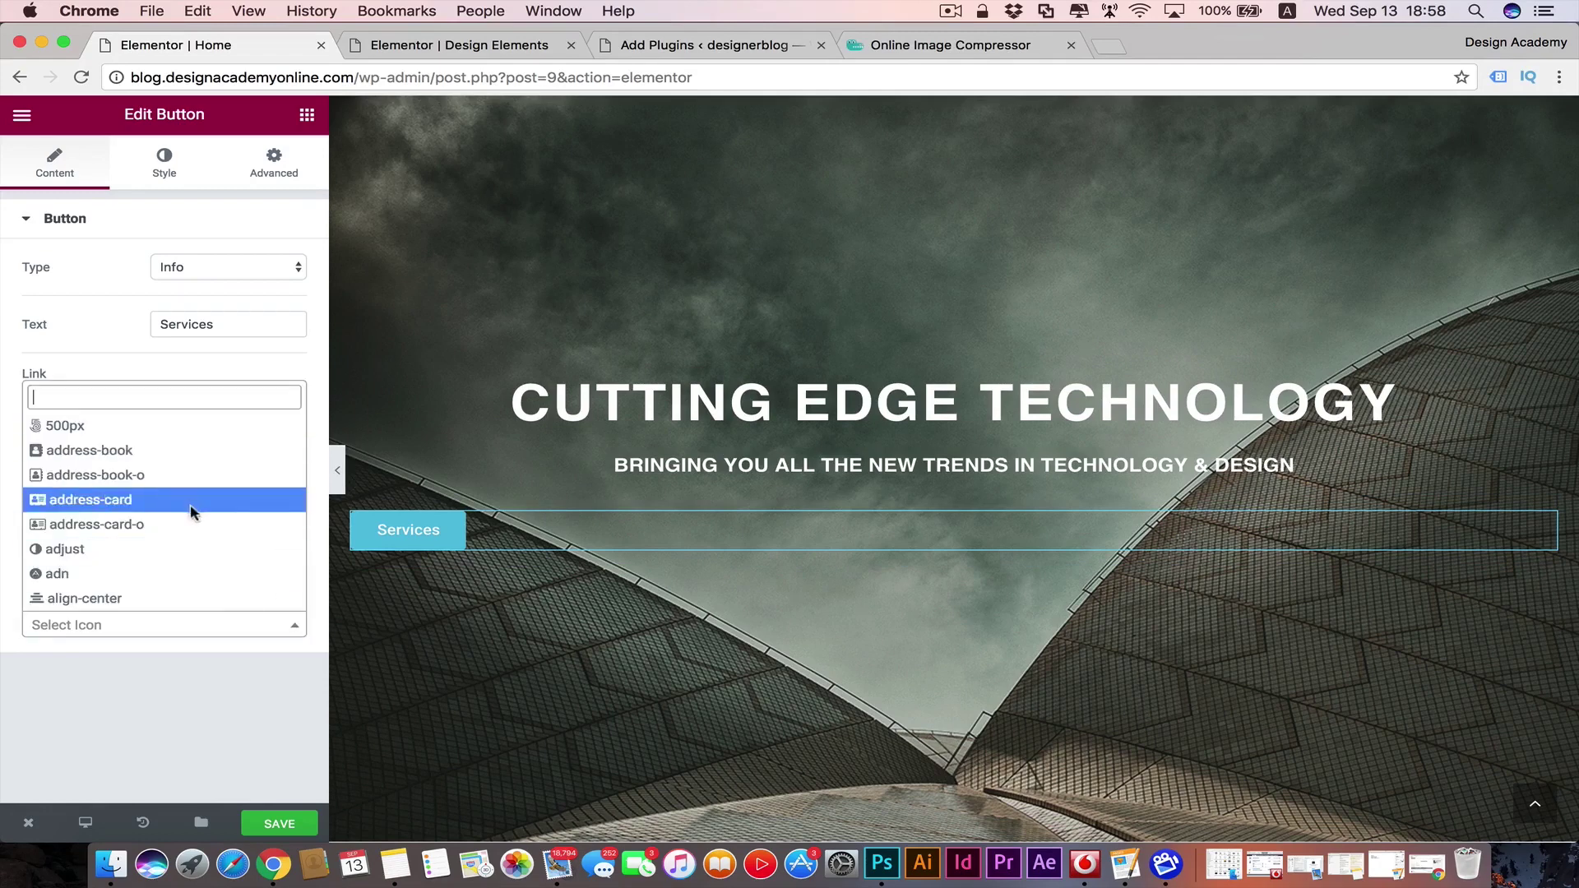
scroll(229, 538, "down", 6)
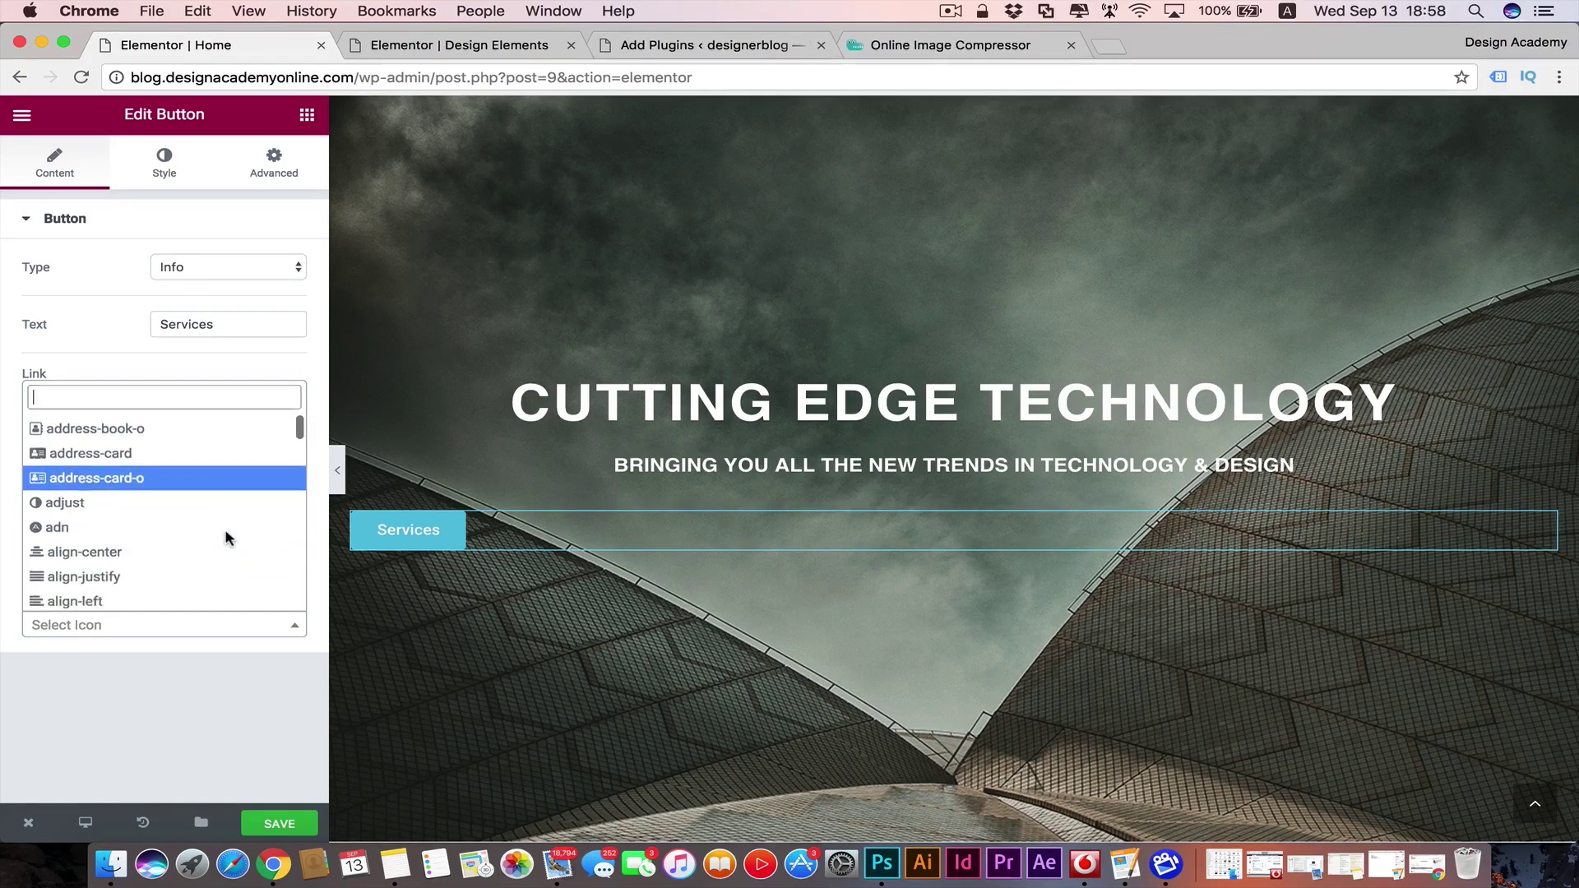
scroll(229, 538, "down", 3)
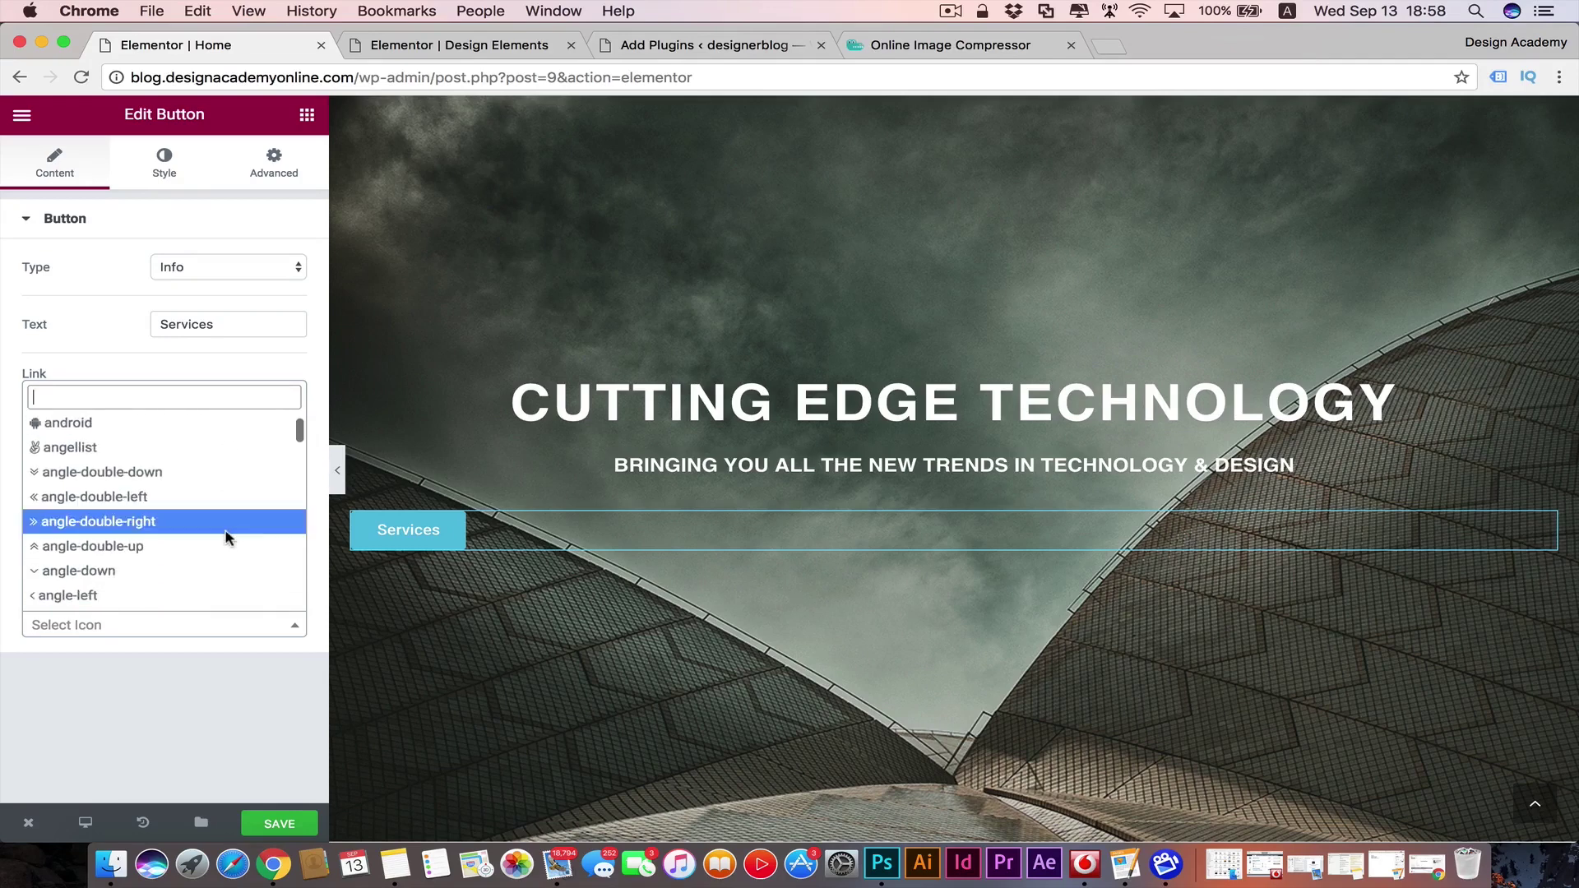
scroll(152, 590, "down", 3)
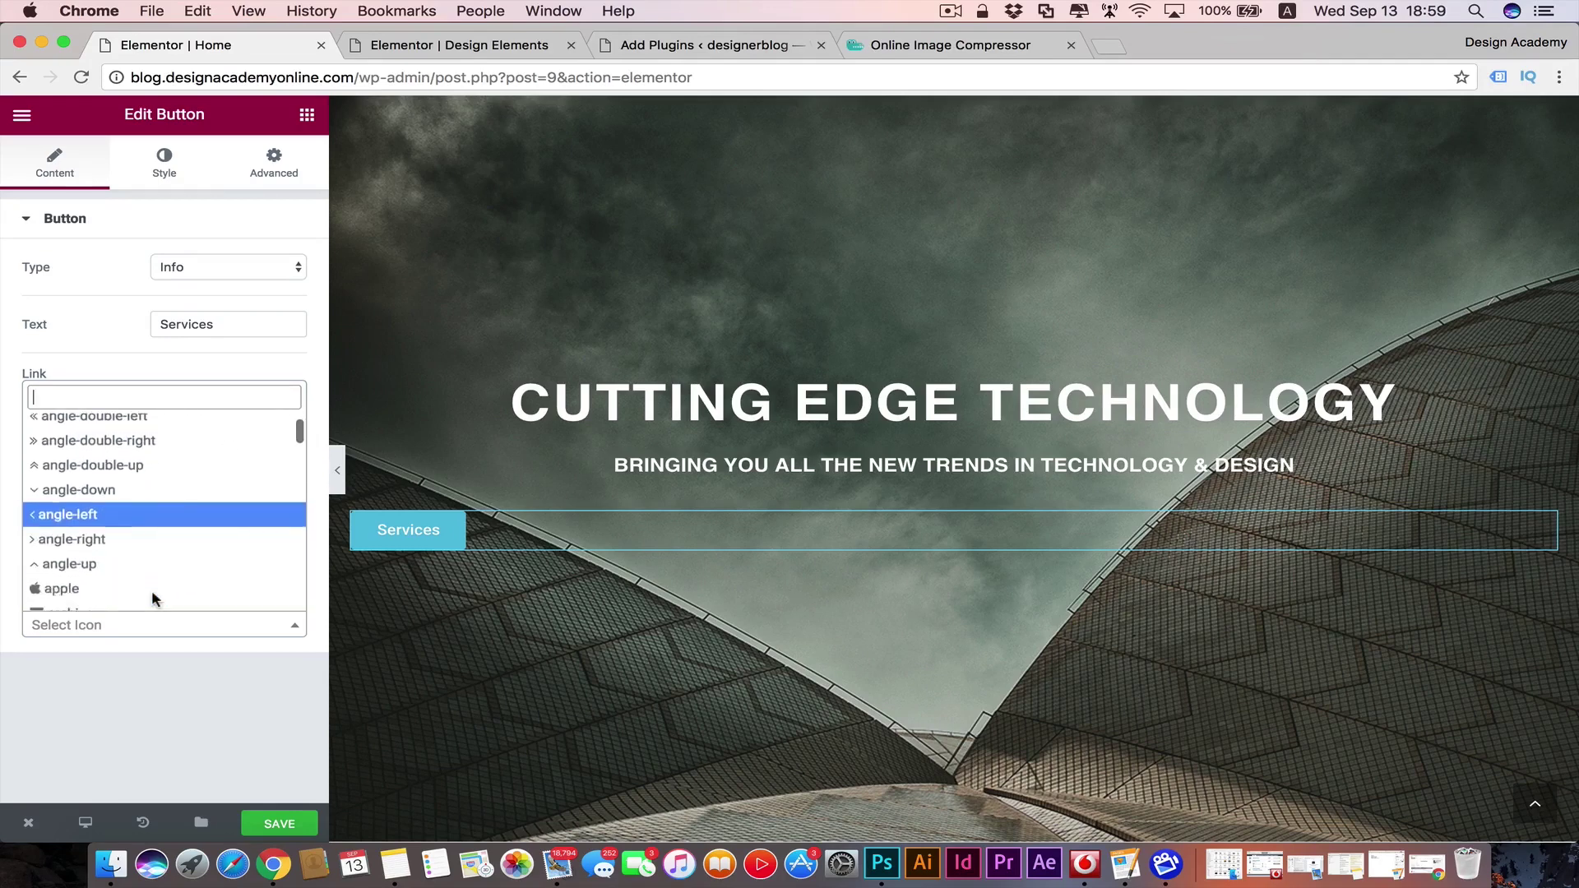
left_click(142, 548)
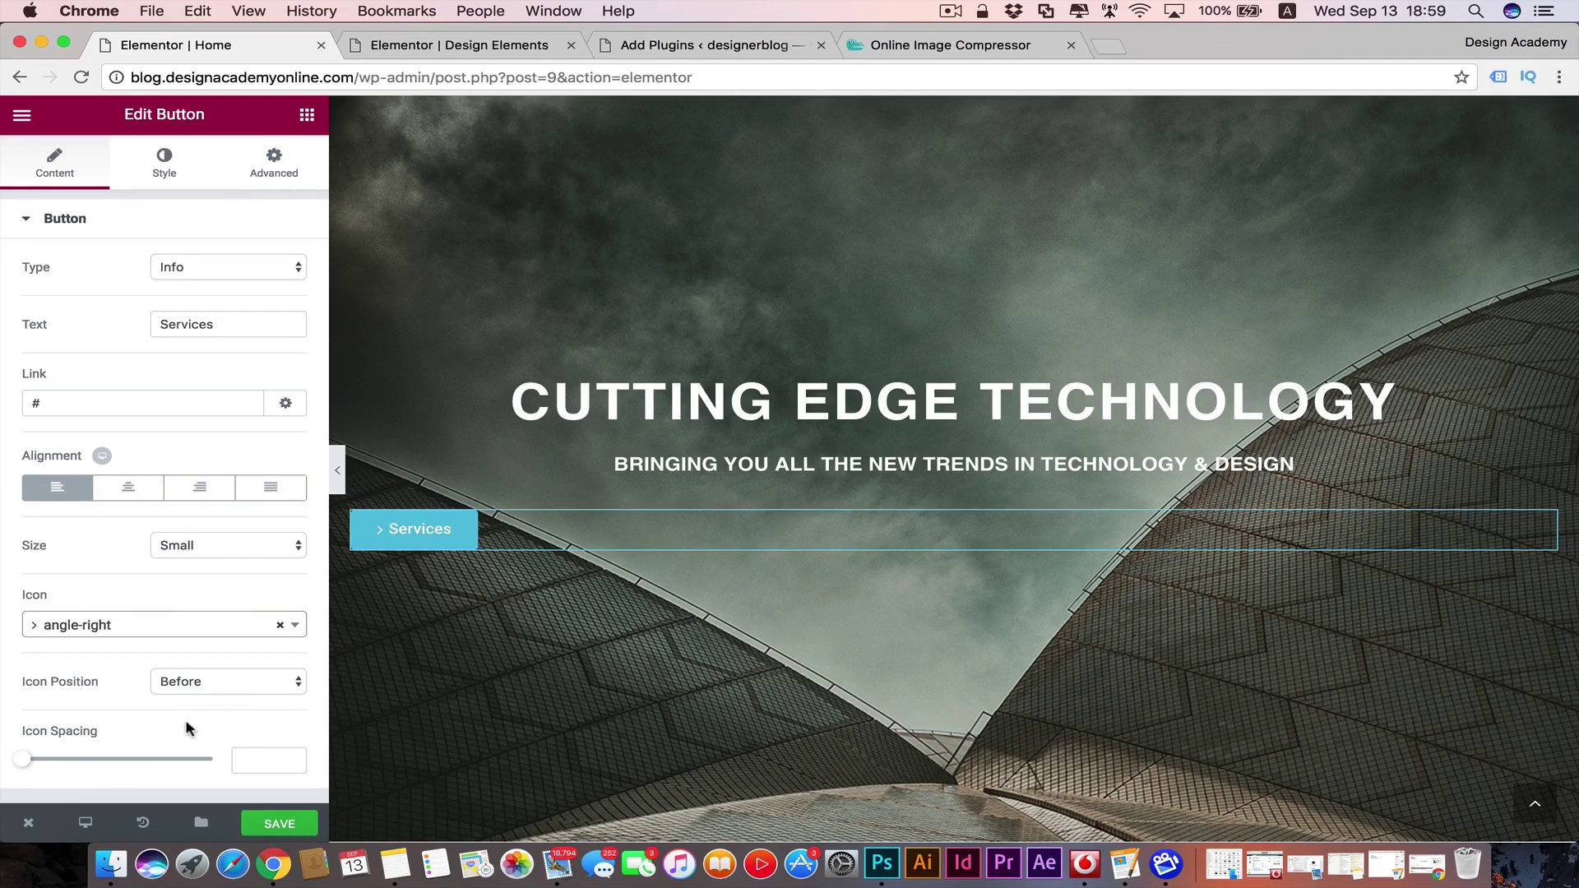
left_click(282, 686)
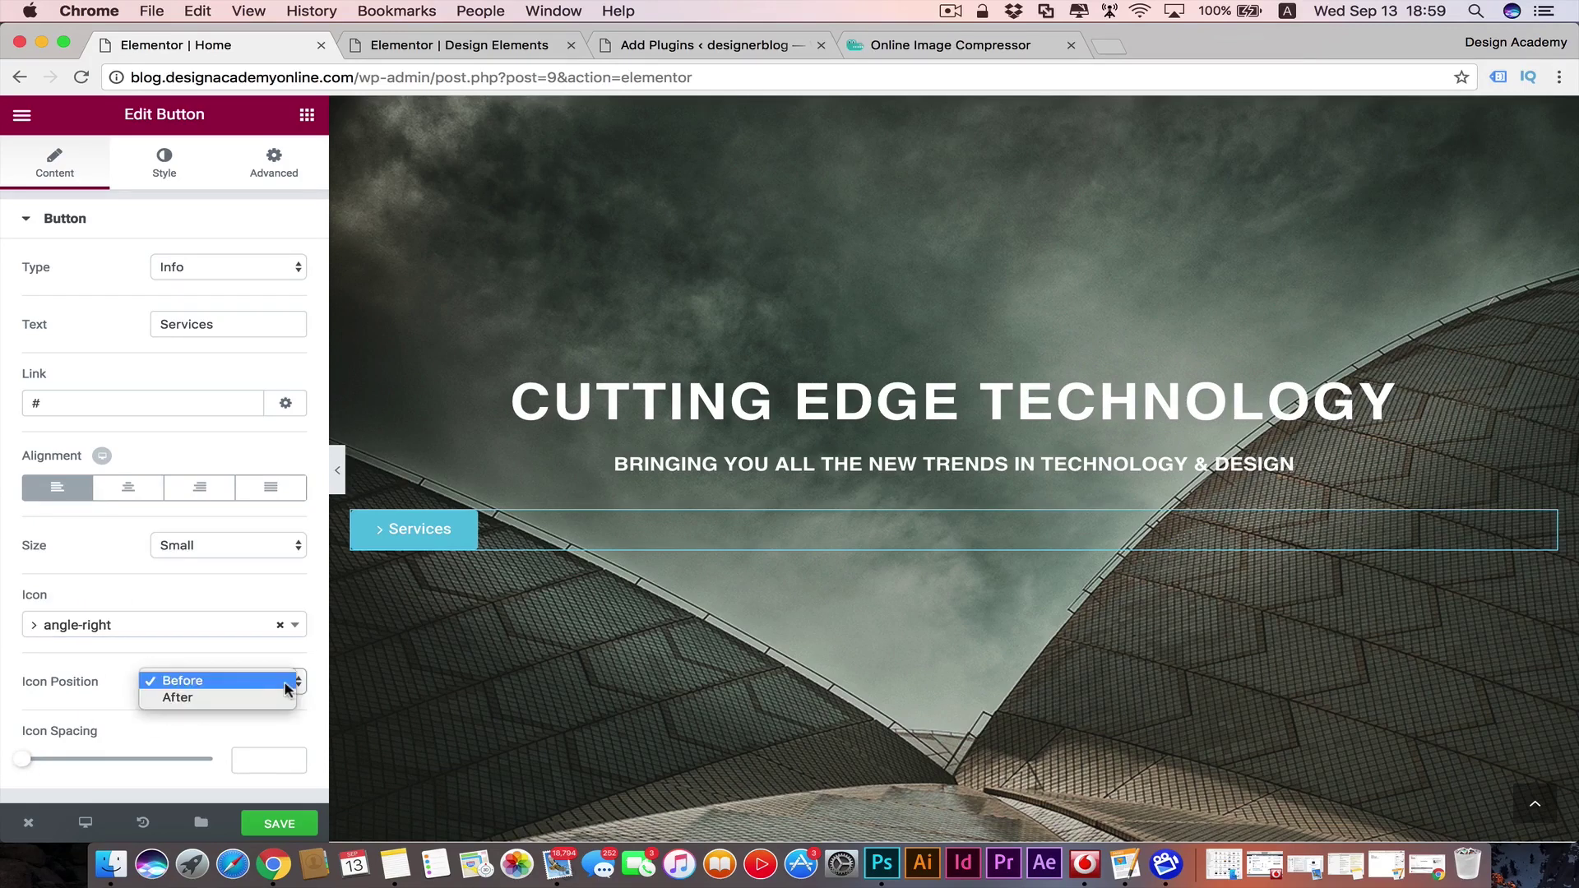
left_click(272, 698)
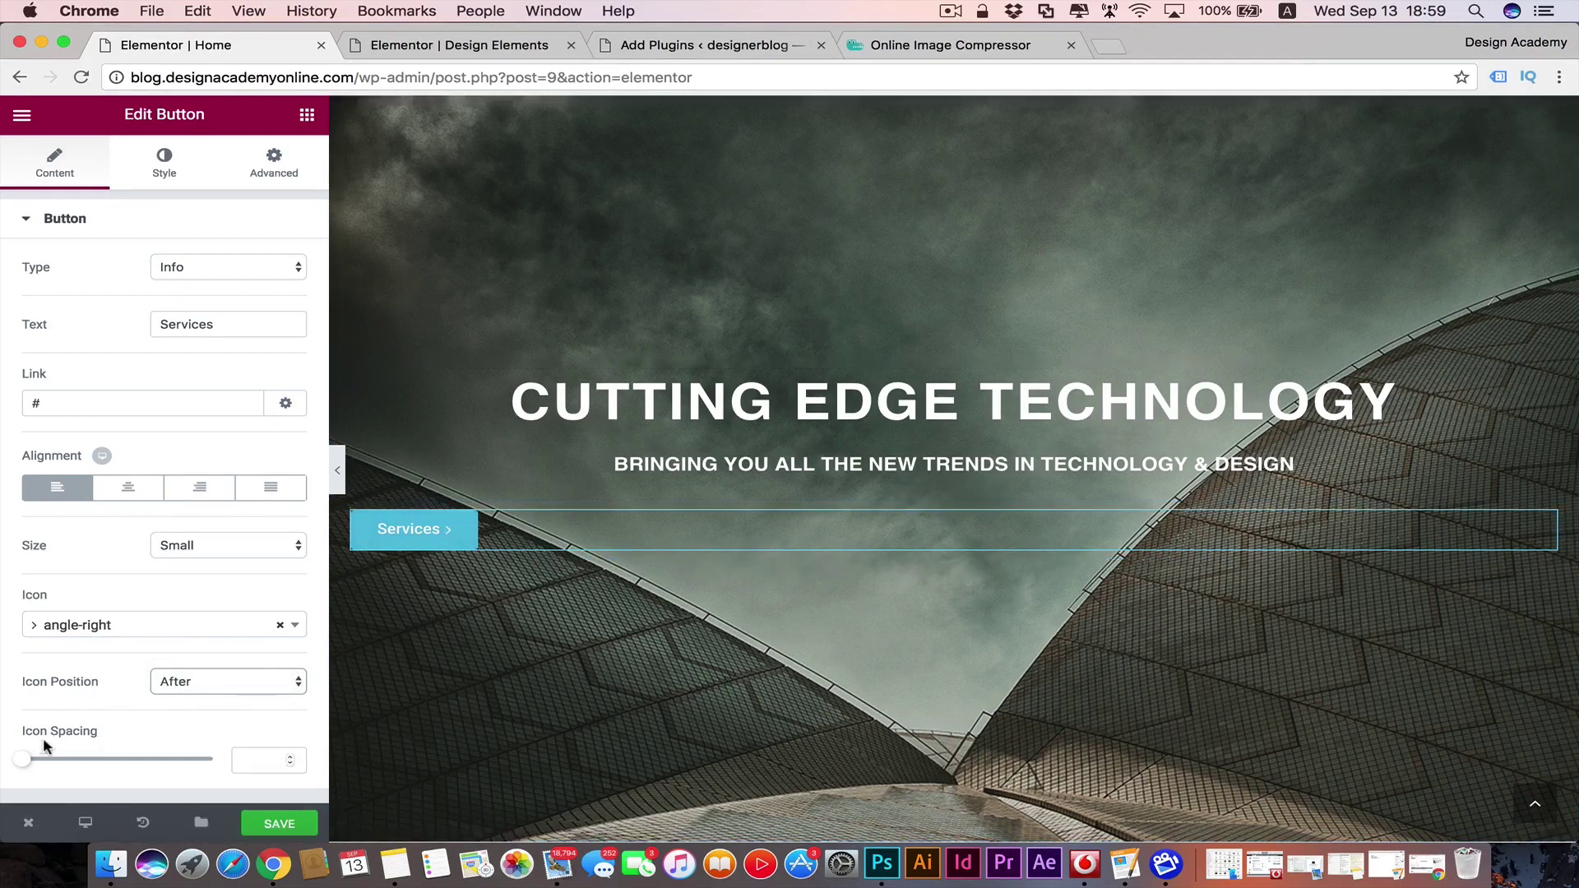
mouse_move(30, 753)
left_mouse_down()
mouse_move(212, 755)
mouse_move(26, 750)
mouse_move(46, 758)
left_mouse_up()
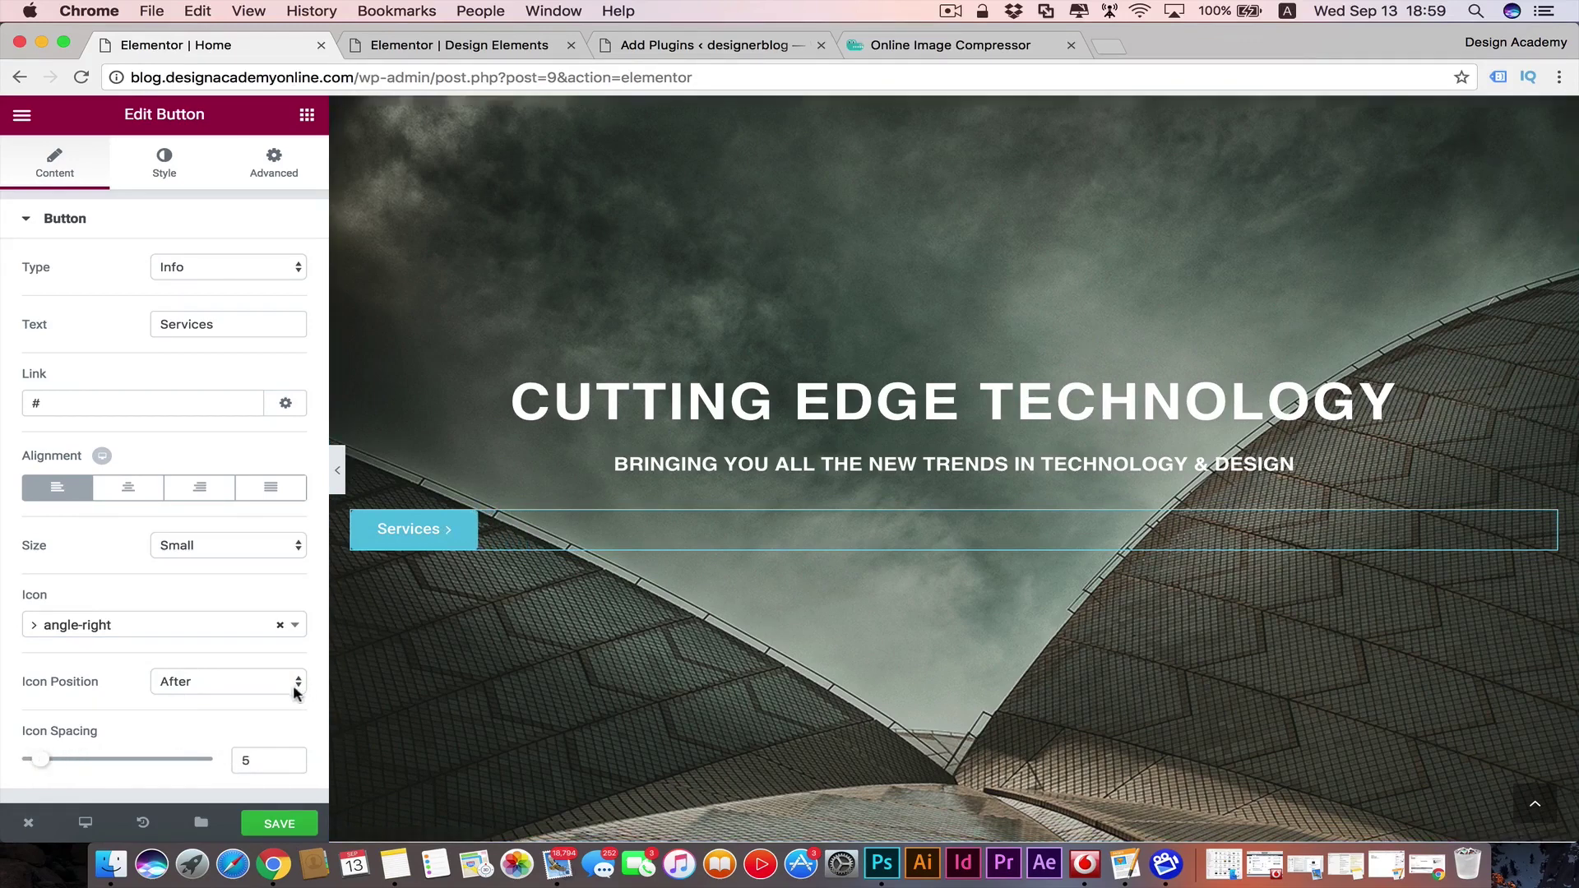
left_click(280, 626)
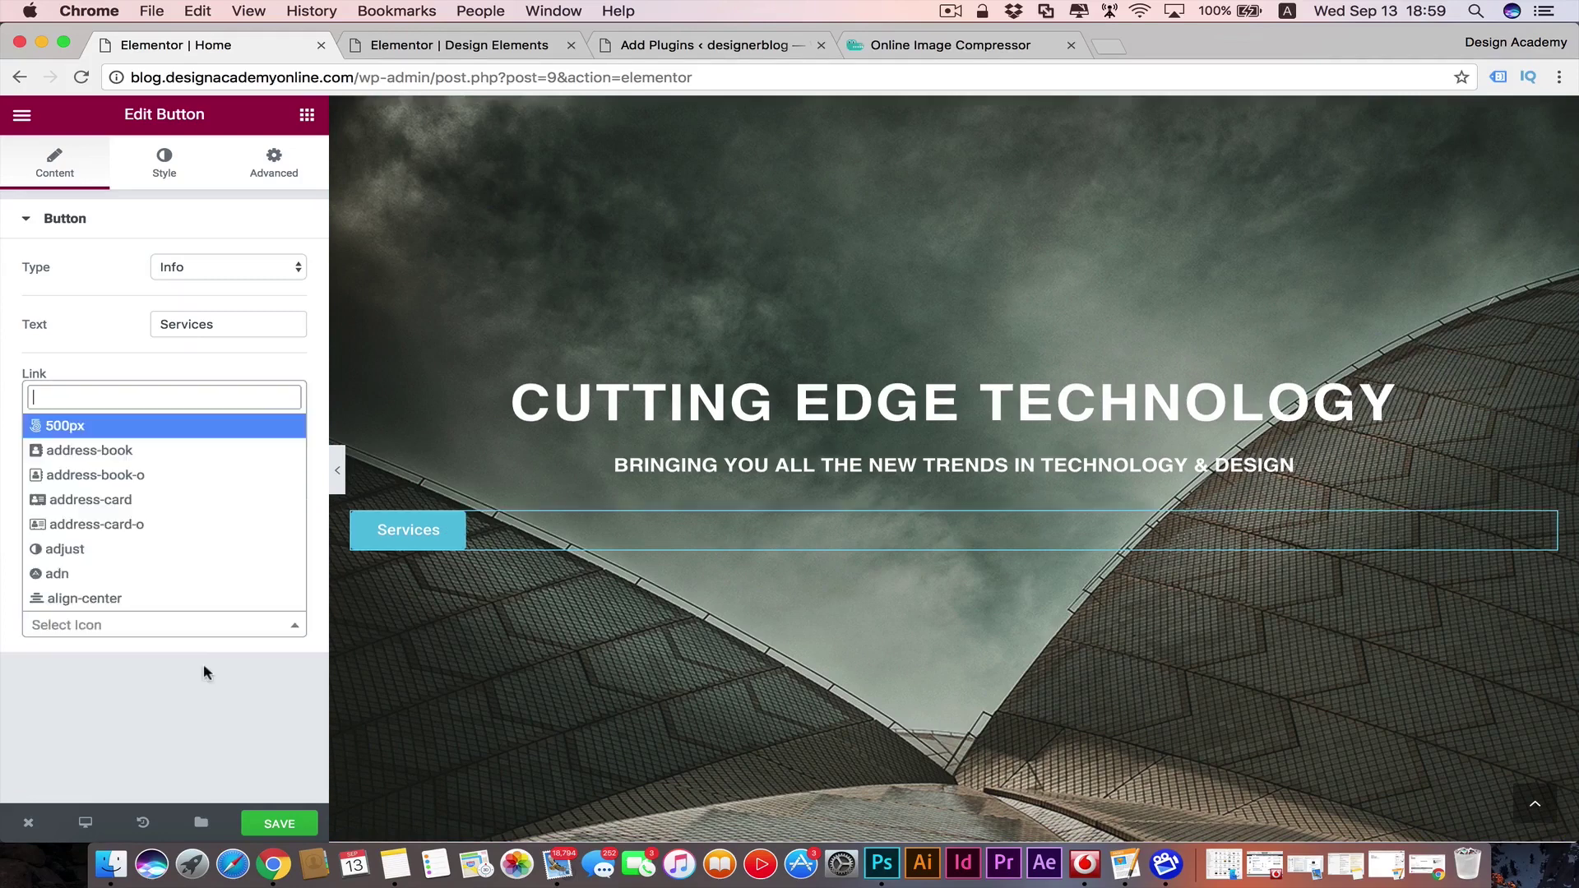
- Dismiss the icon list, browse the Advanced tab's Background section, then return to Style settings
left_click(295, 625)
left_click(173, 164)
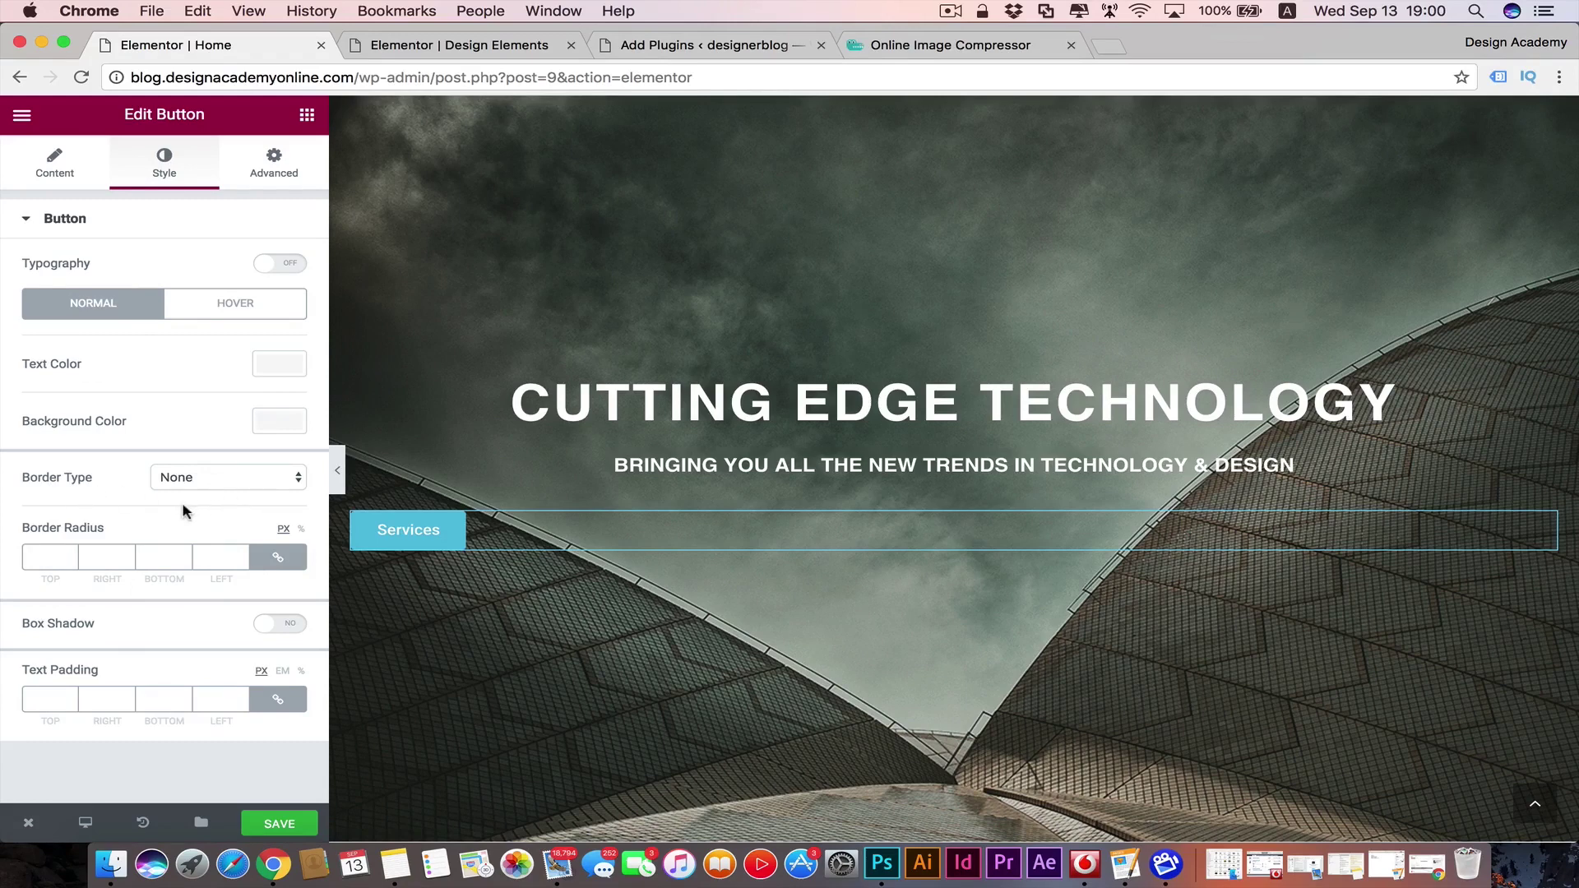
left_click(292, 156)
scroll(175, 618, "down", 3)
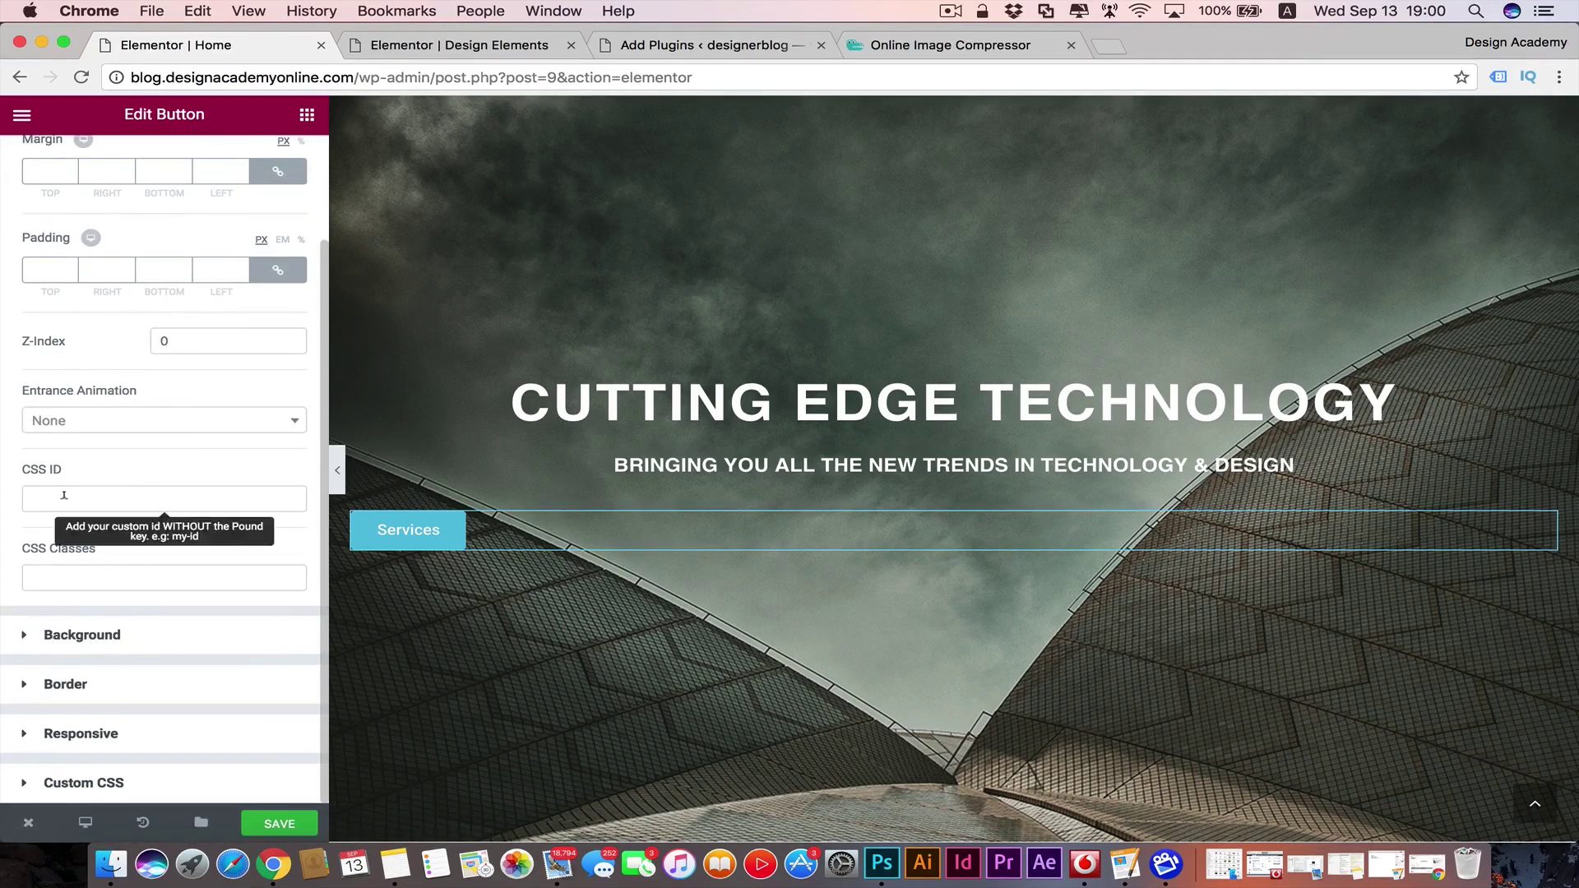
scroll(65, 469, "up", 3)
left_click(25, 223)
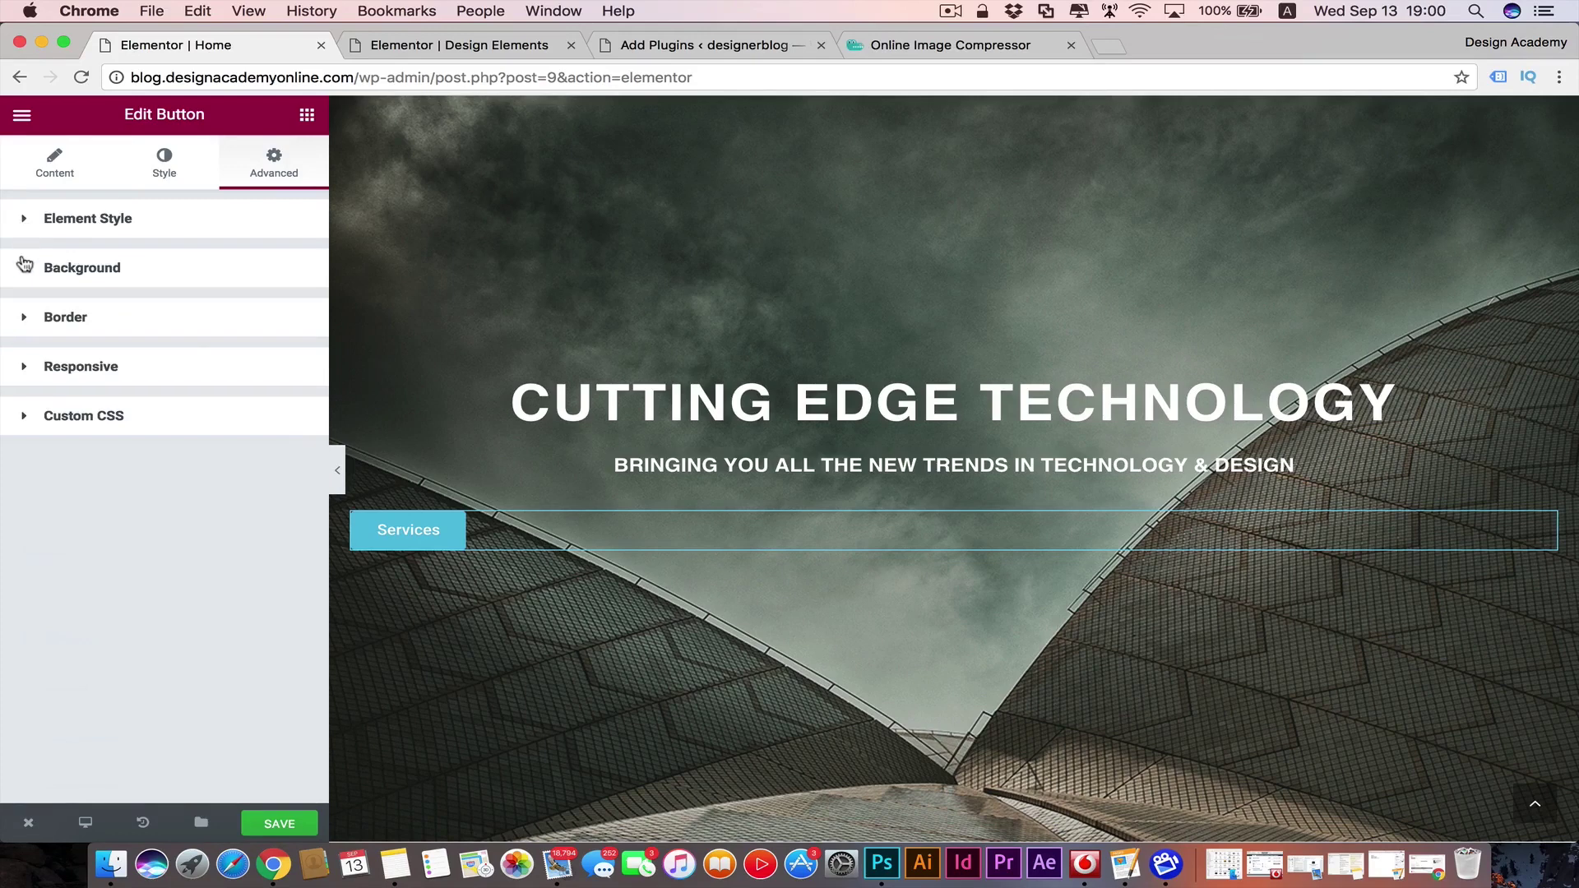
left_click(25, 266)
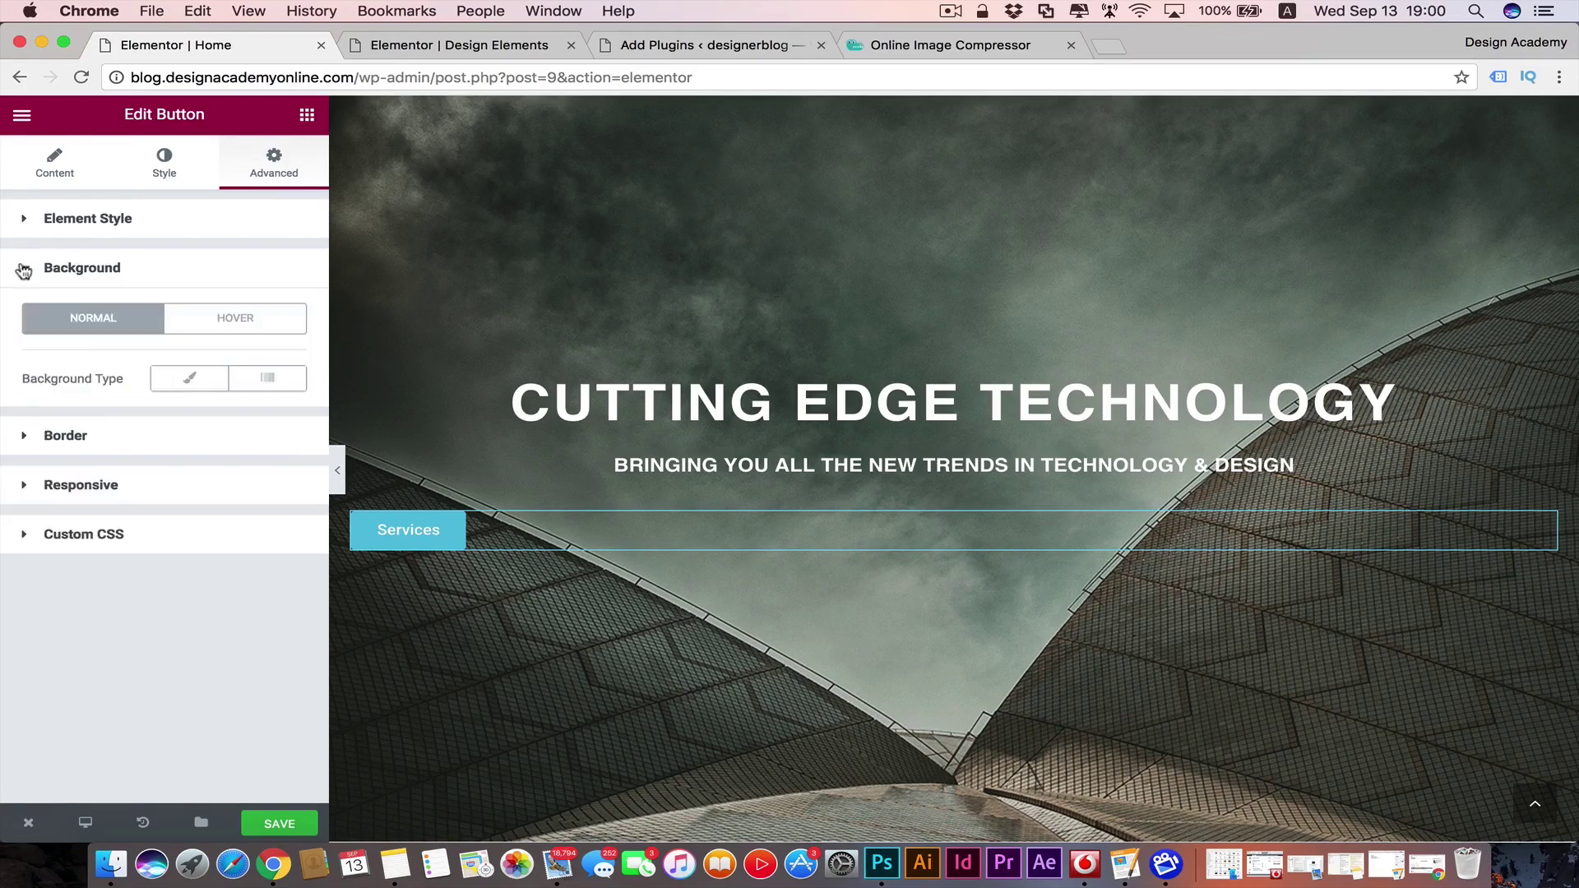
left_click(166, 161)
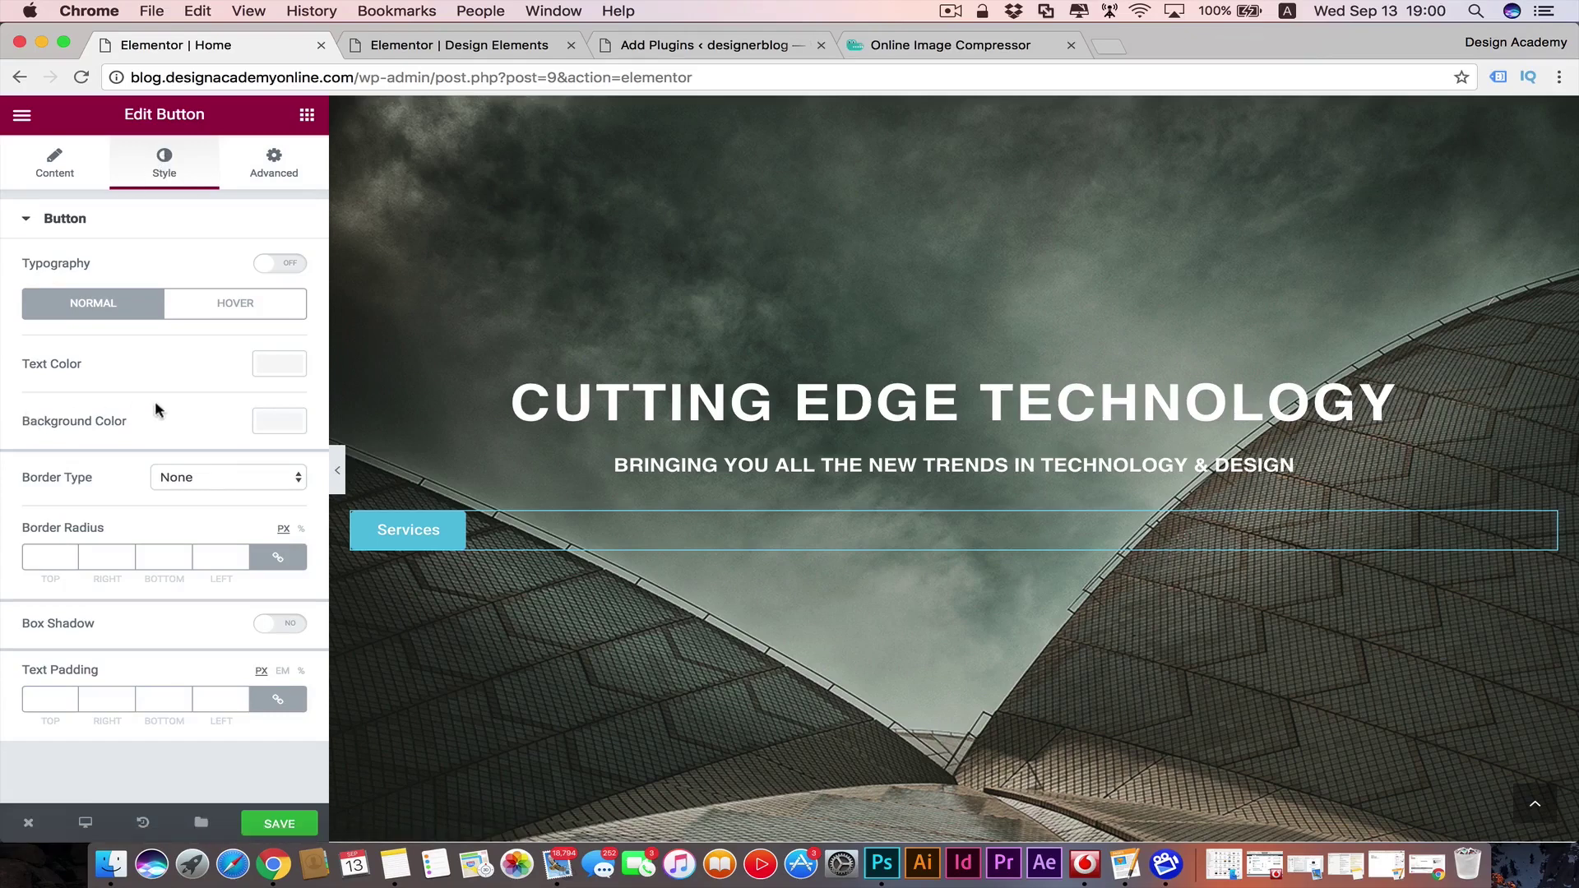
- Change the Services button's background colour from light blue to teal #10b5ac
left_click(274, 426)
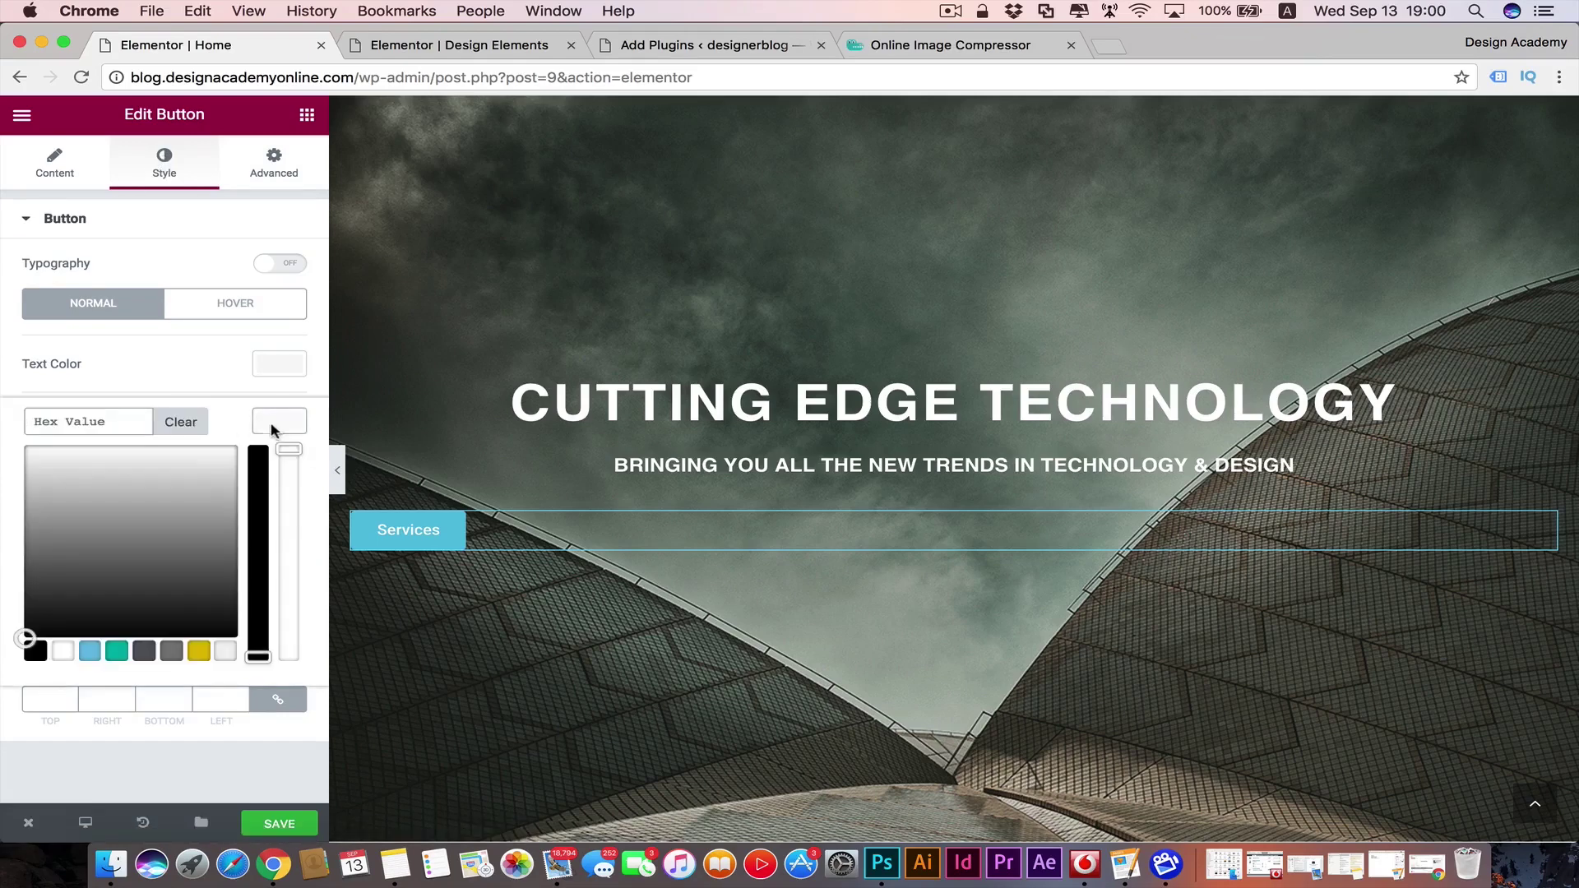
left_click(119, 655)
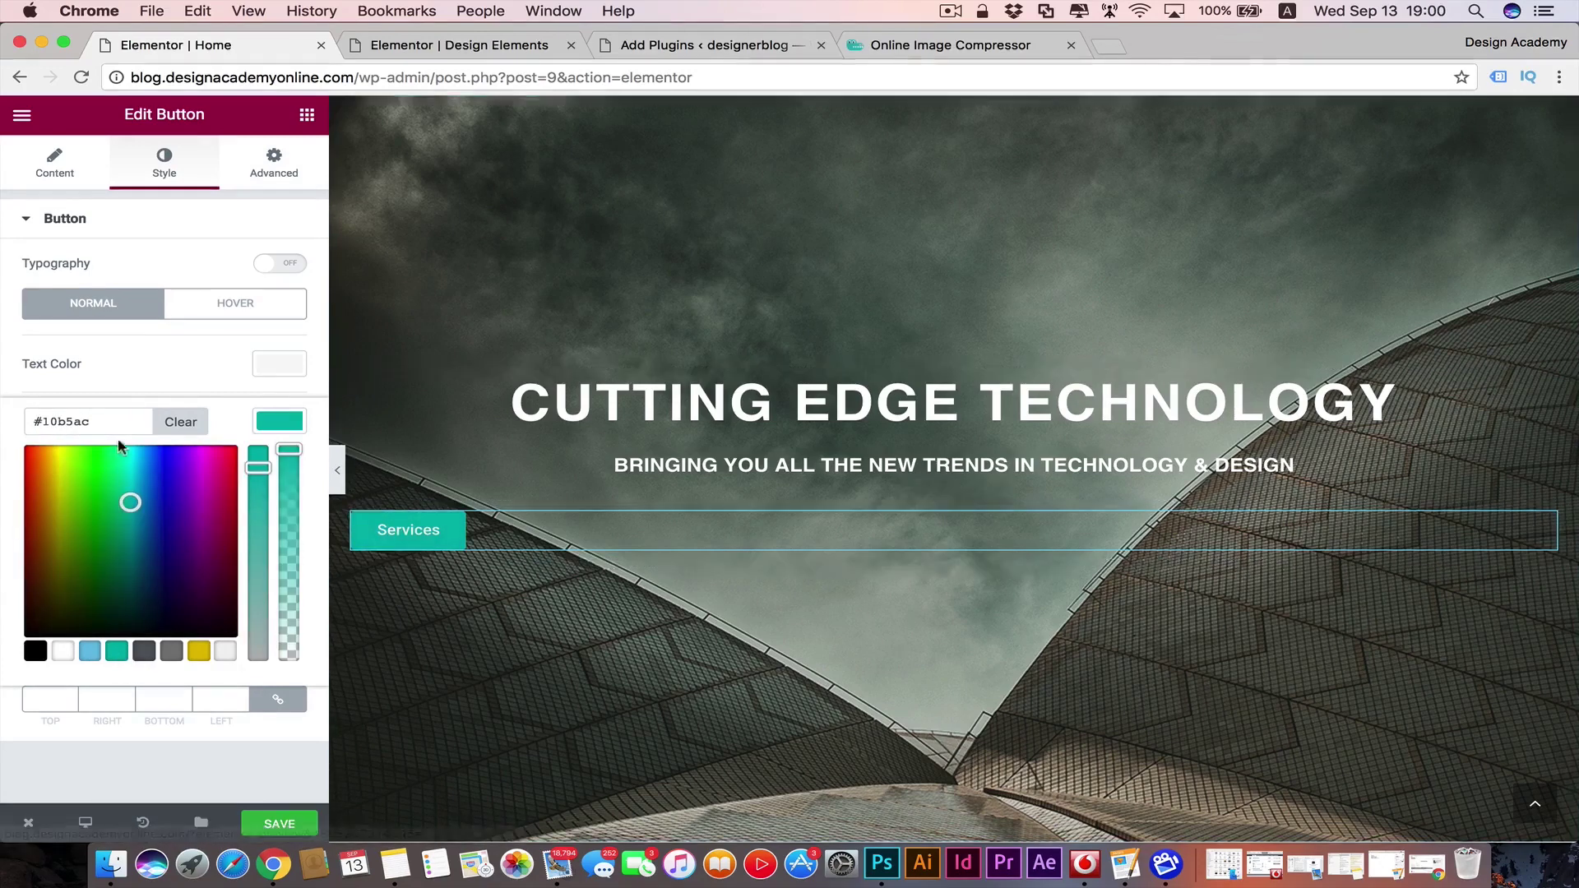
left_click(272, 426)
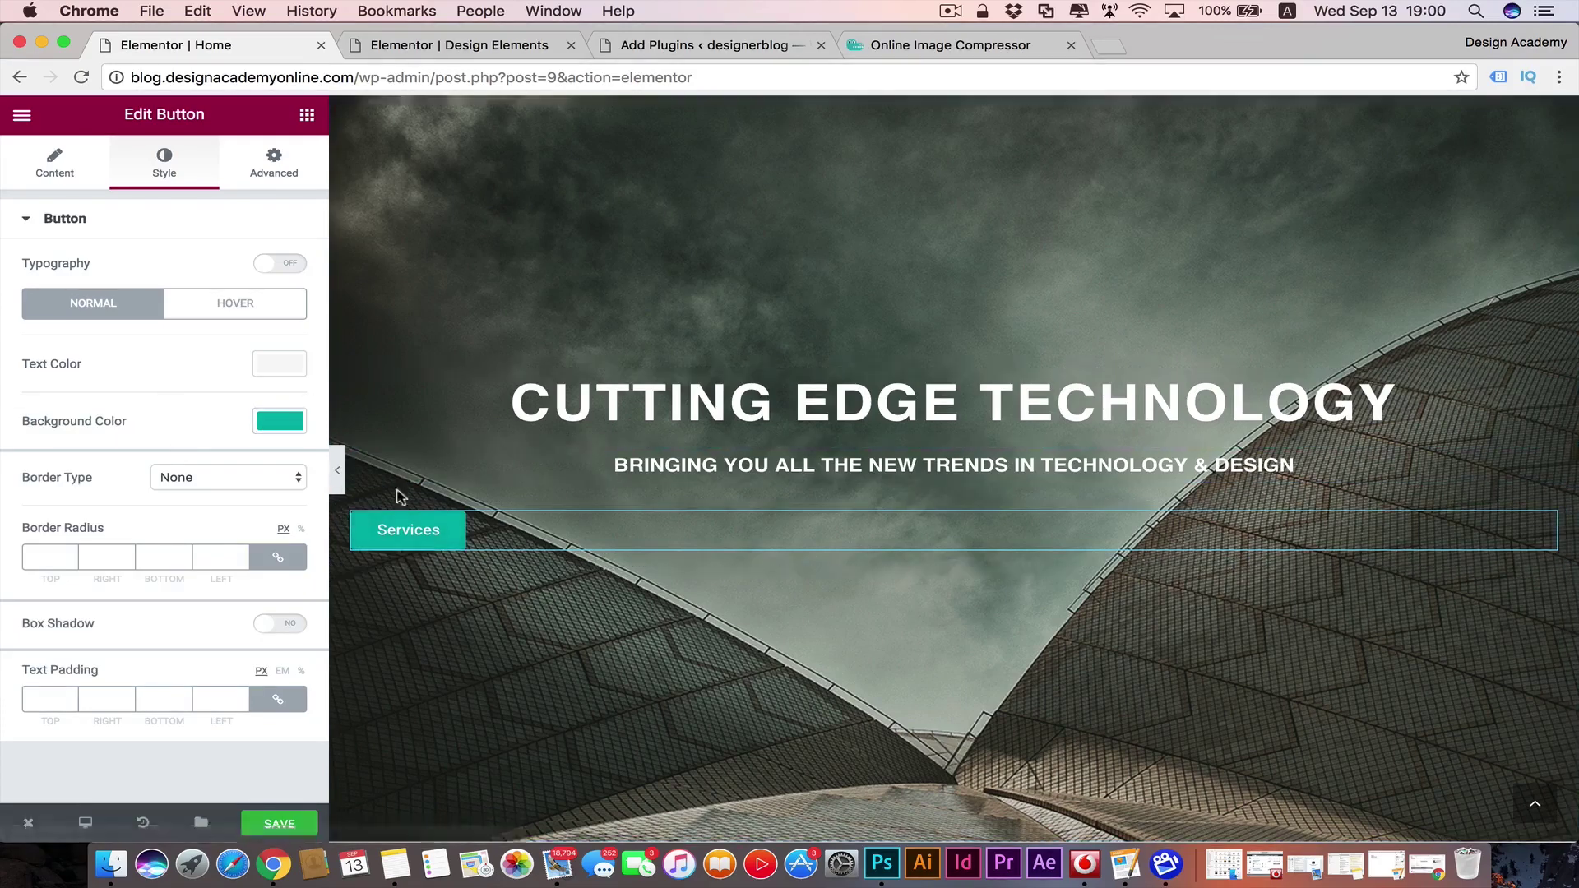
- In the Hover state, try yellow and then grey as the button's background colour
left_click(272, 315)
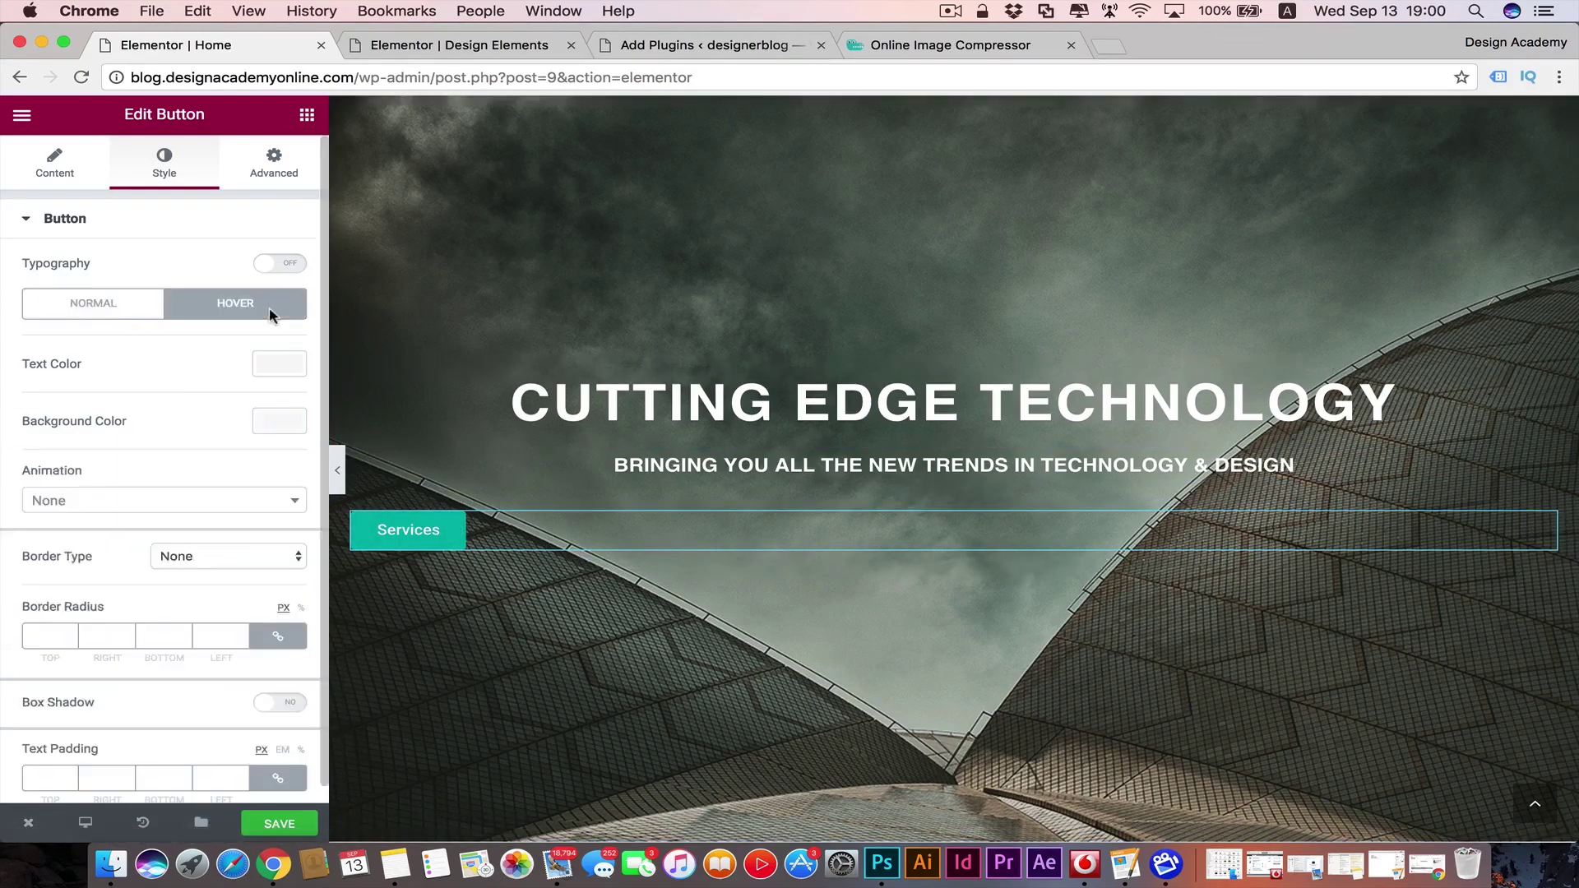
left_click(275, 425)
left_click(201, 651)
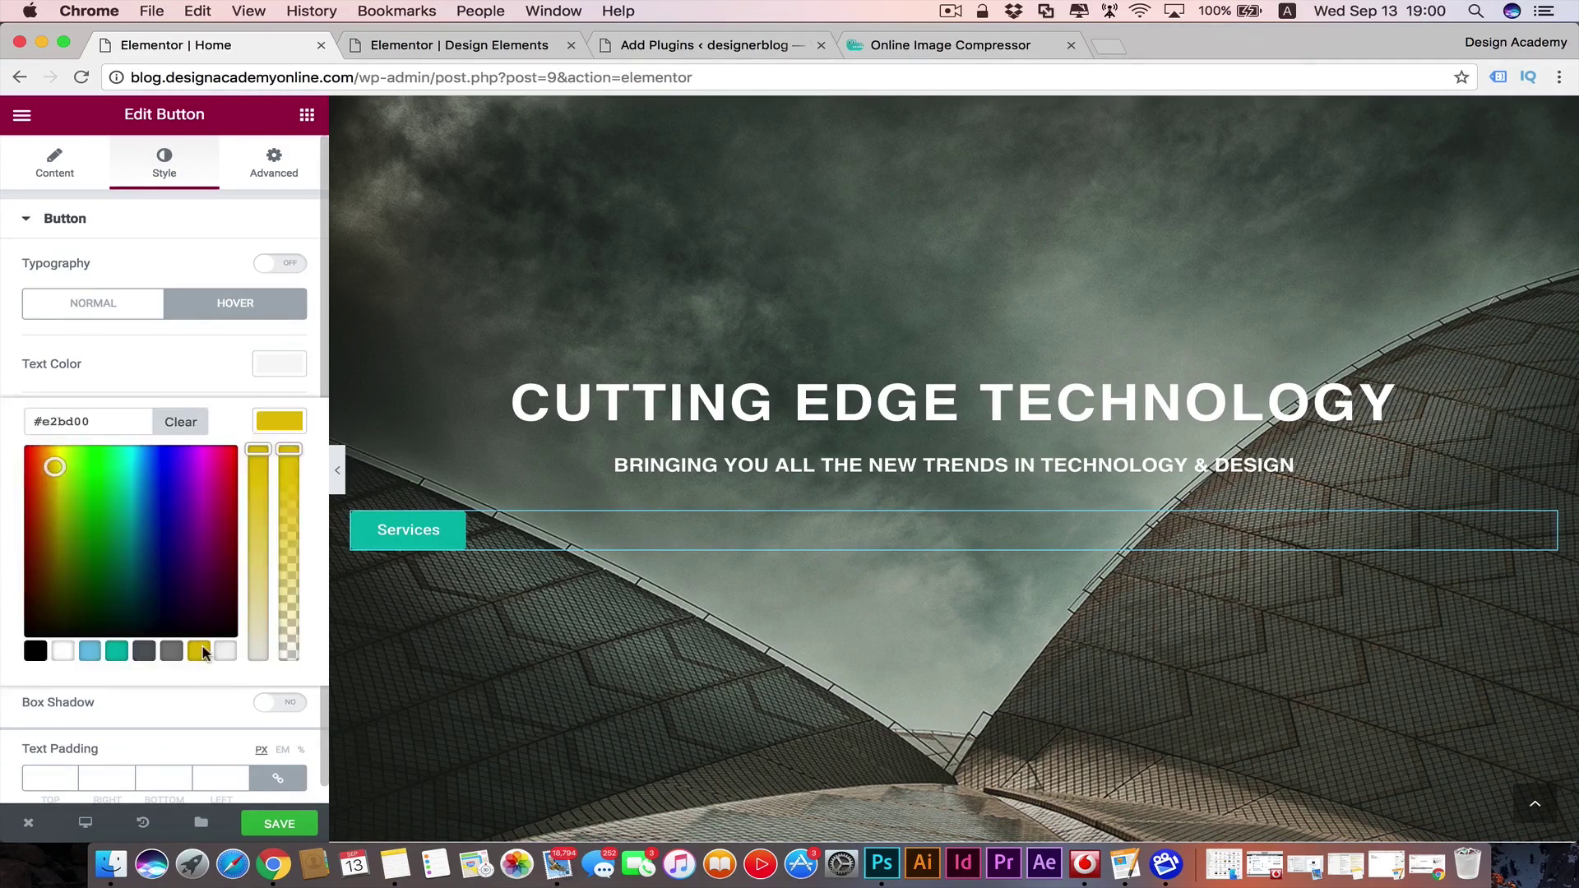
left_click(278, 421)
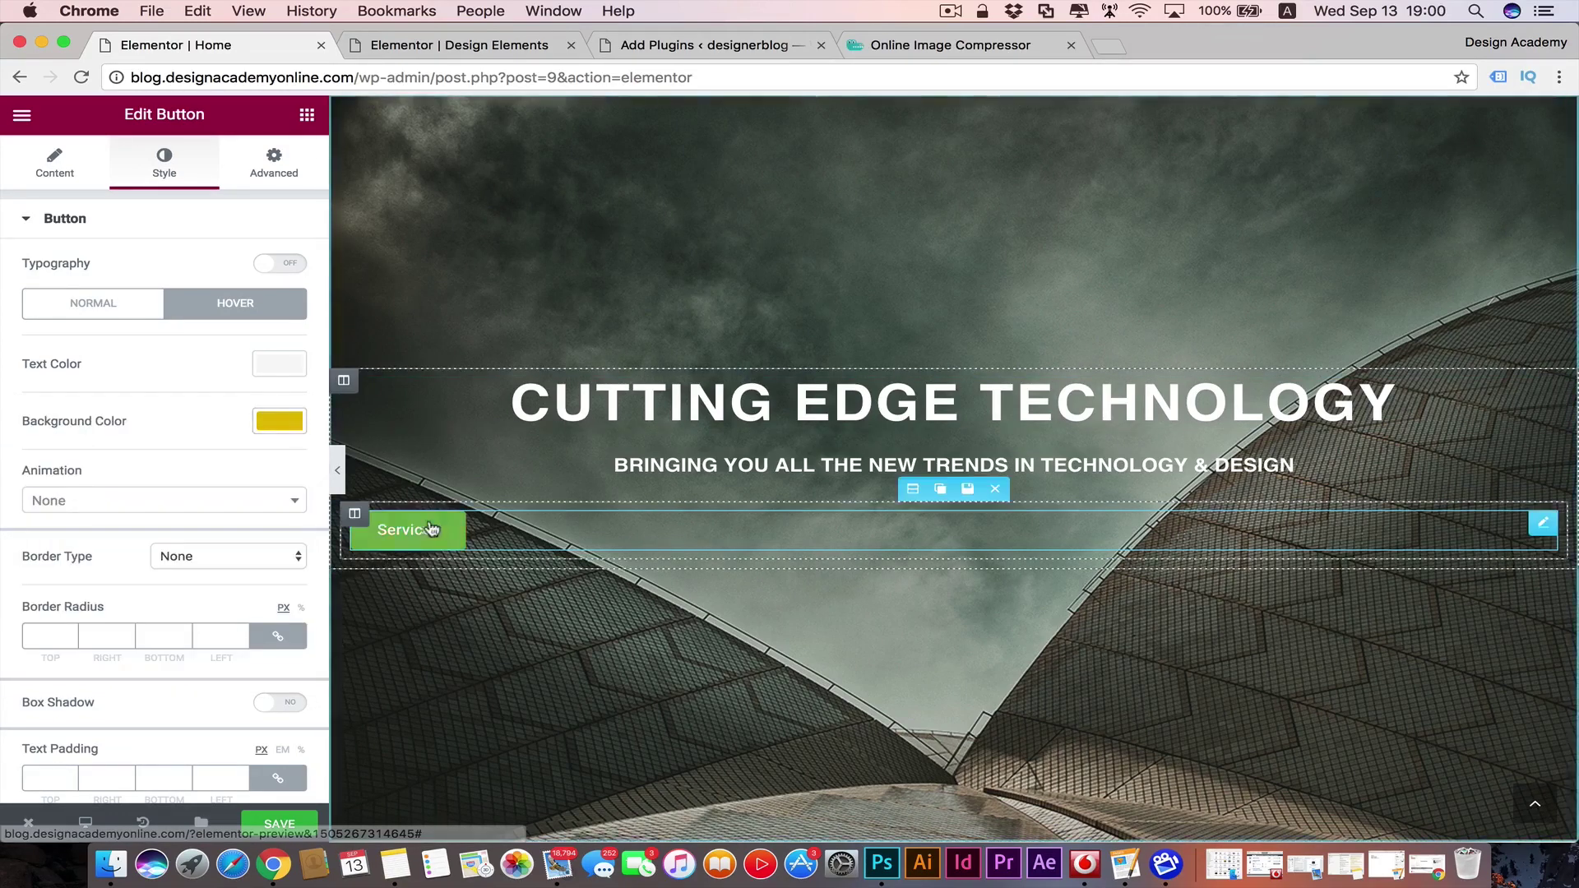
left_click(279, 421)
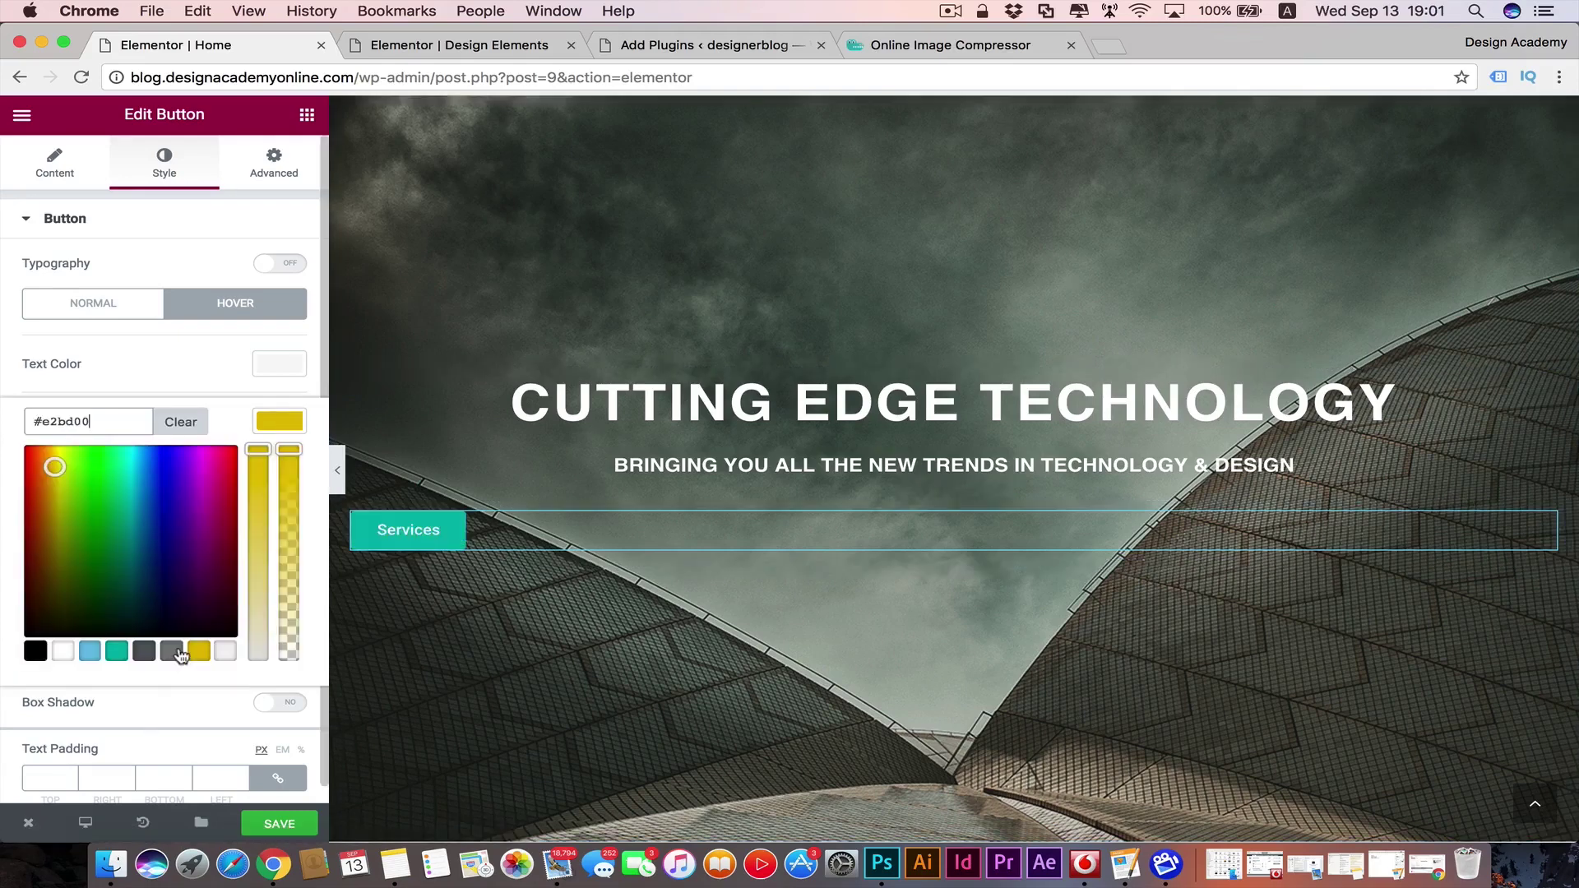
left_click(172, 651)
left_click(164, 426)
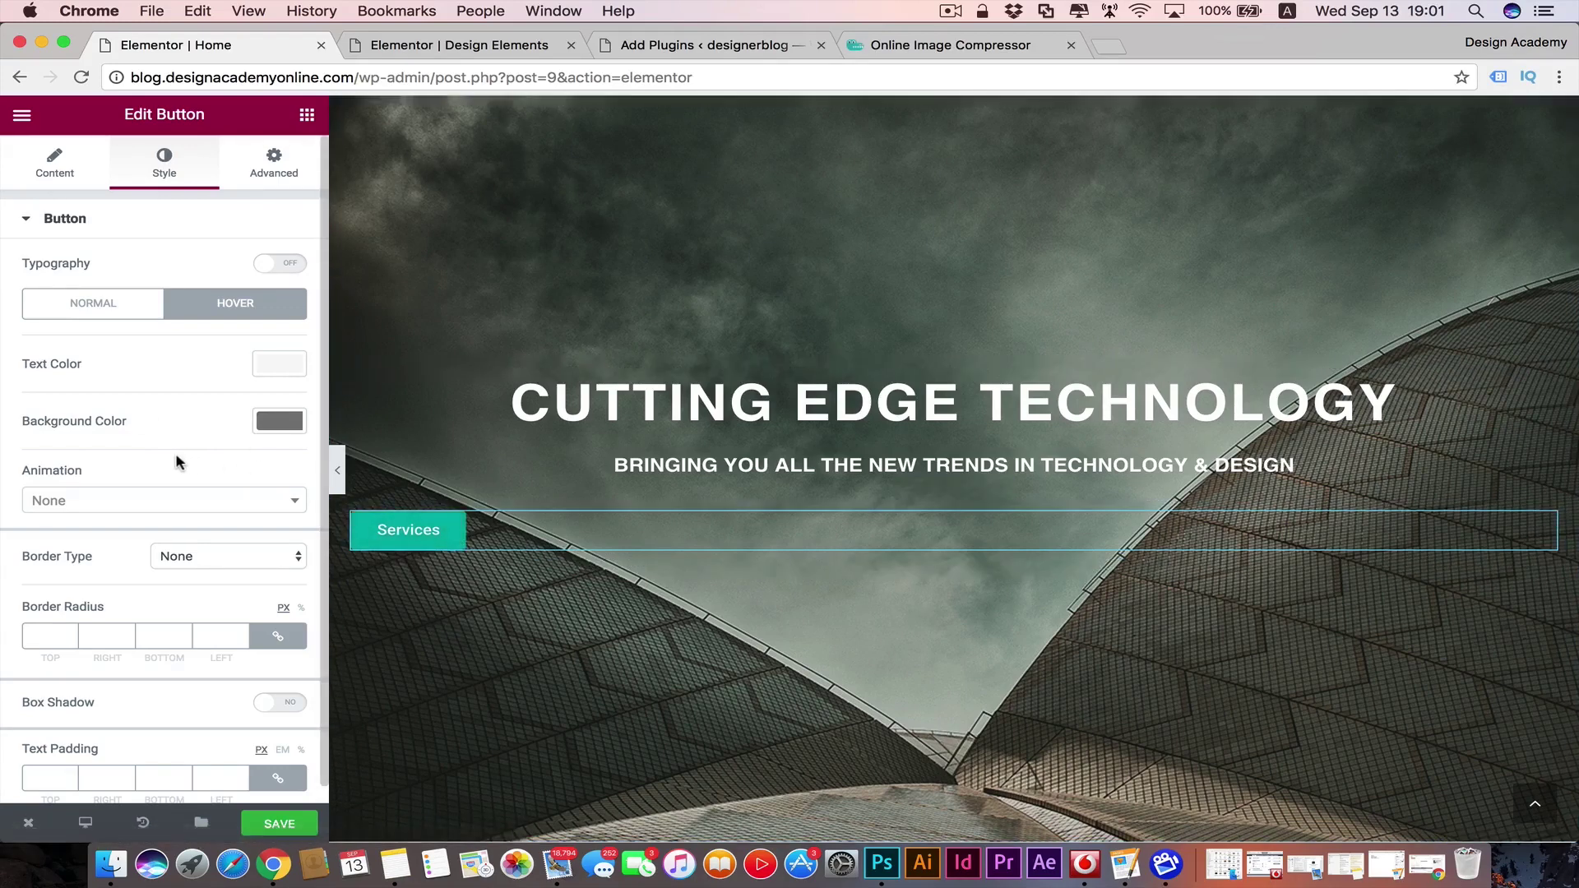
- Change the hover background colour to the teal preset instead
left_click(280, 421)
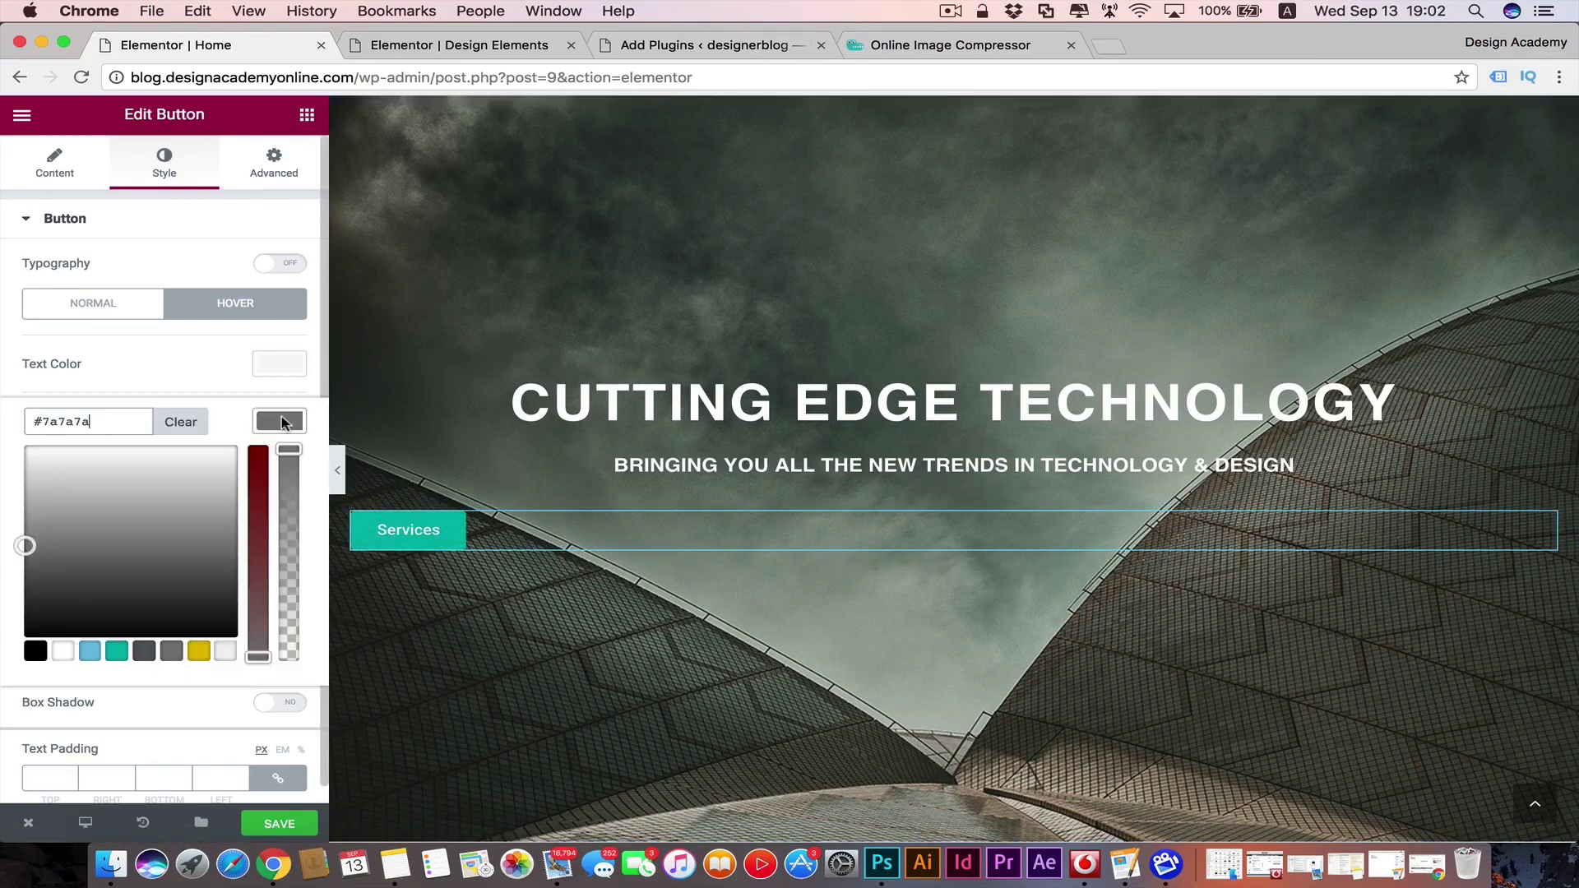
left_click(117, 652)
left_click(288, 426)
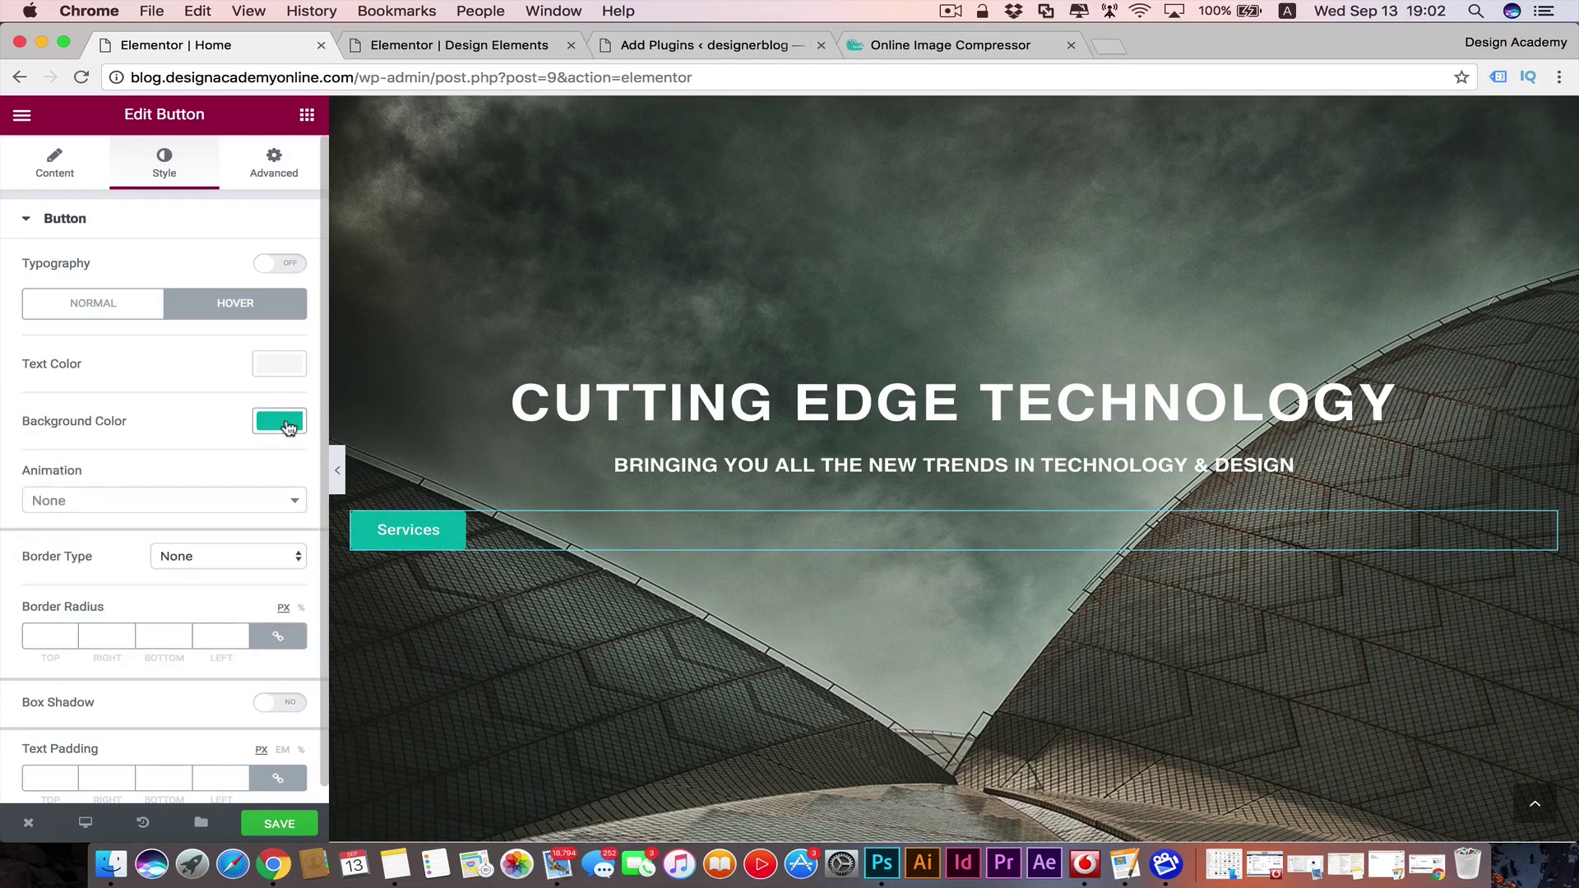
left_click(295, 500)
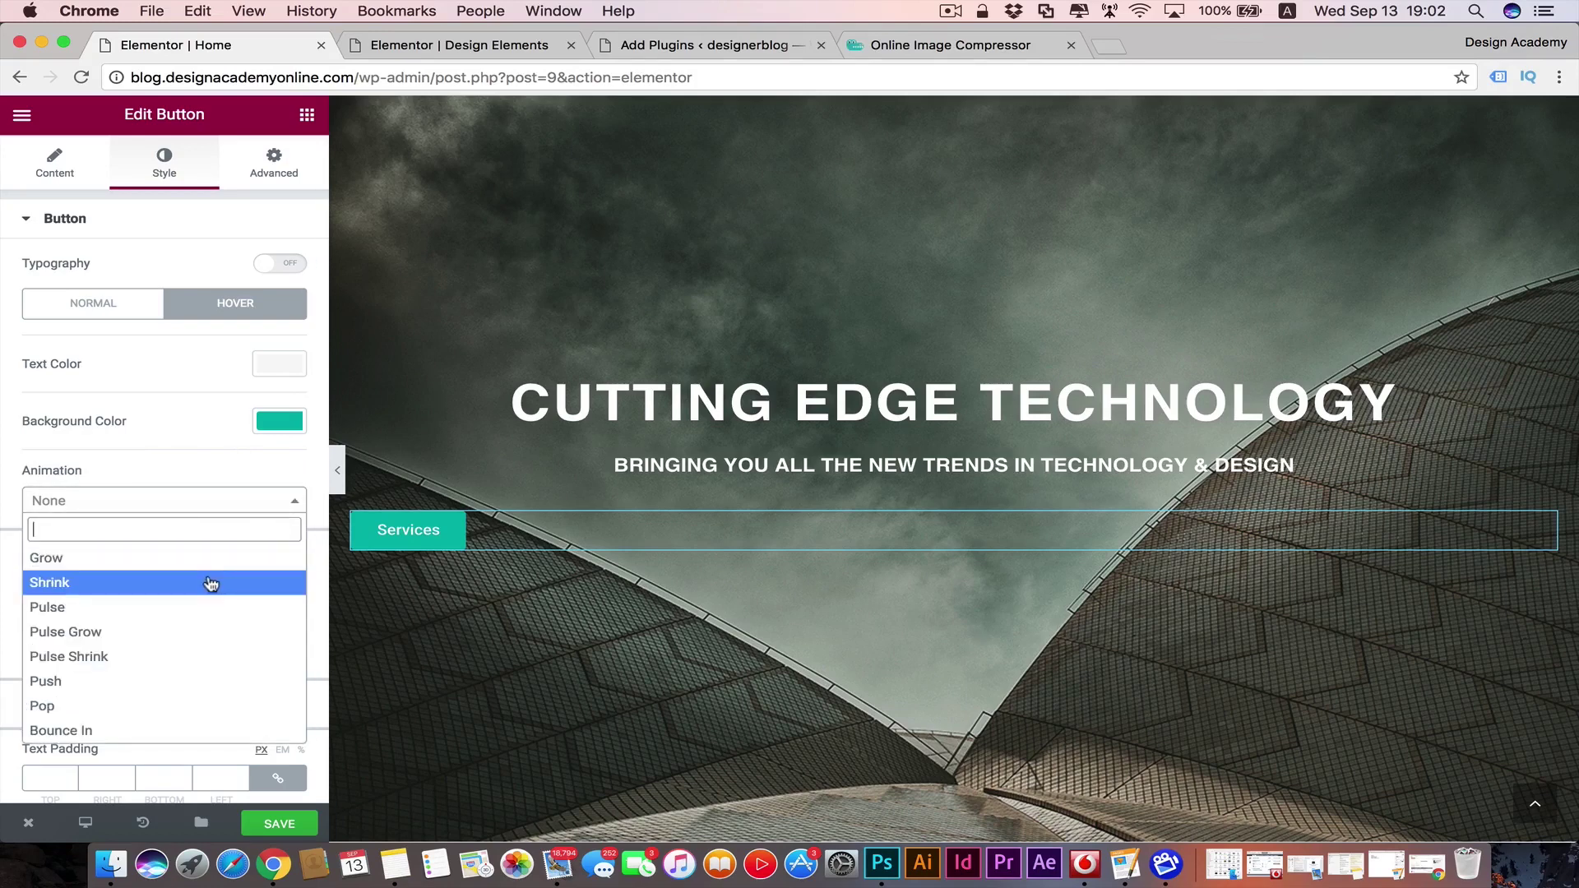
- Set the button's hover animation to Grow after trying Pulse Grow and Push
left_click(234, 559)
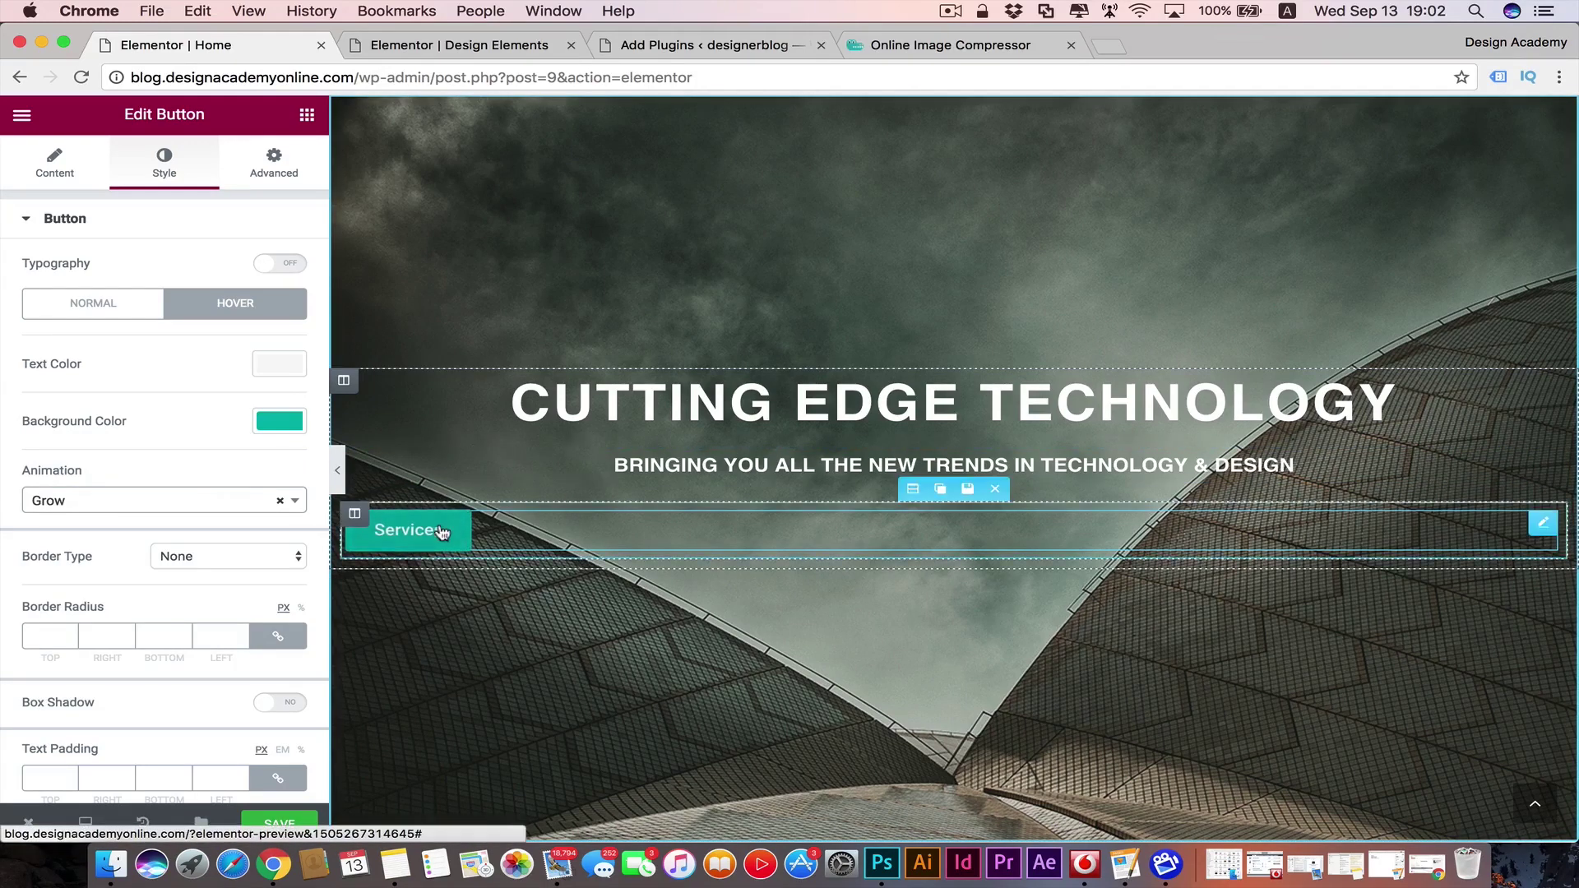
left_click(294, 501)
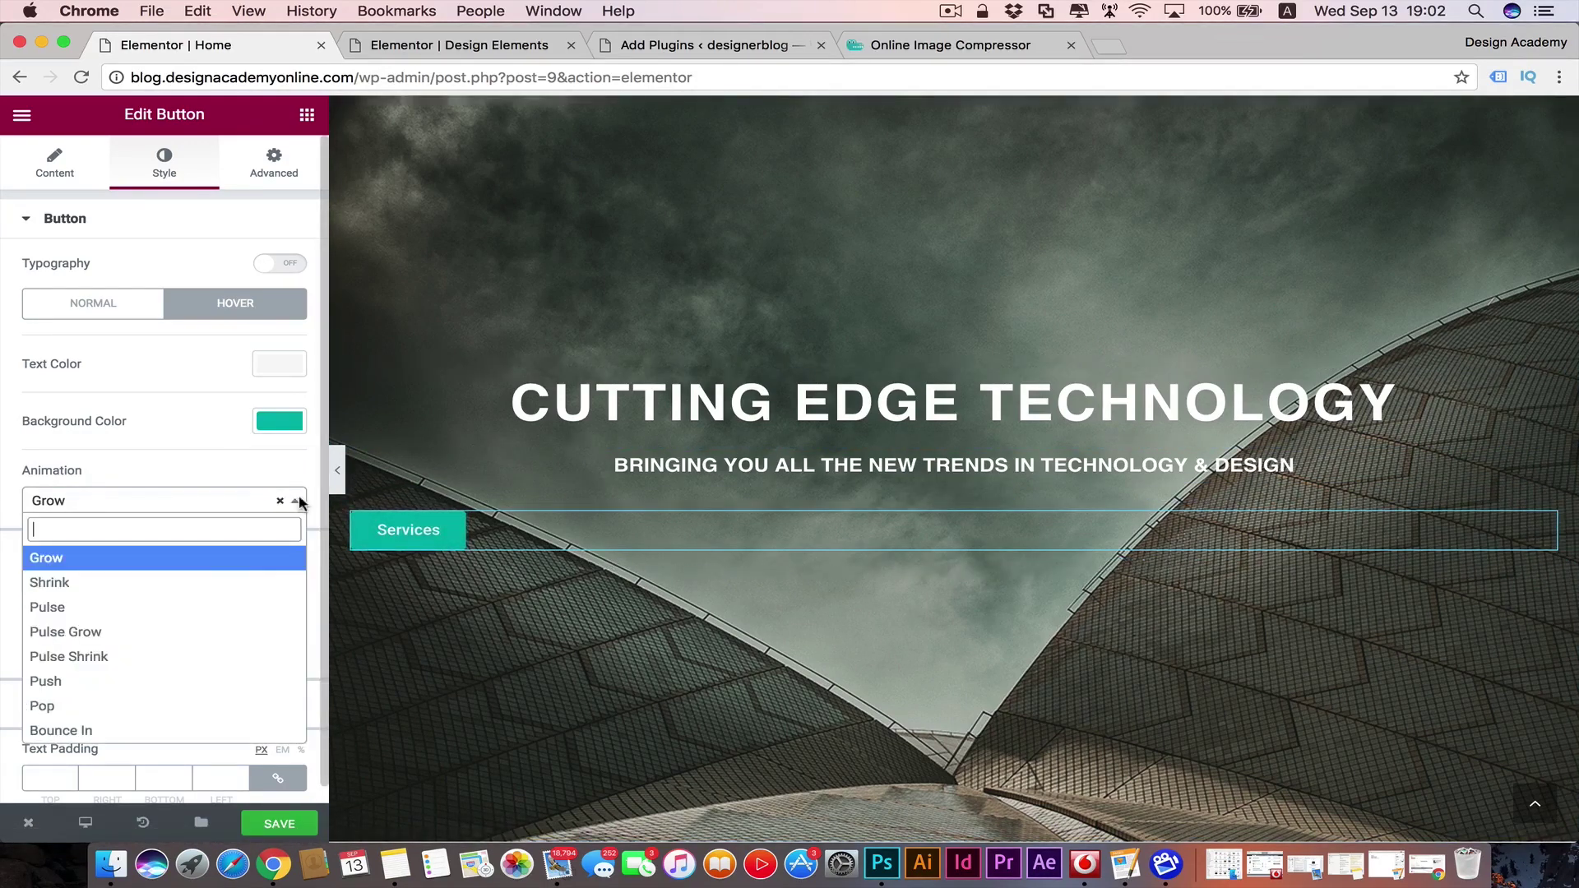
left_click(212, 632)
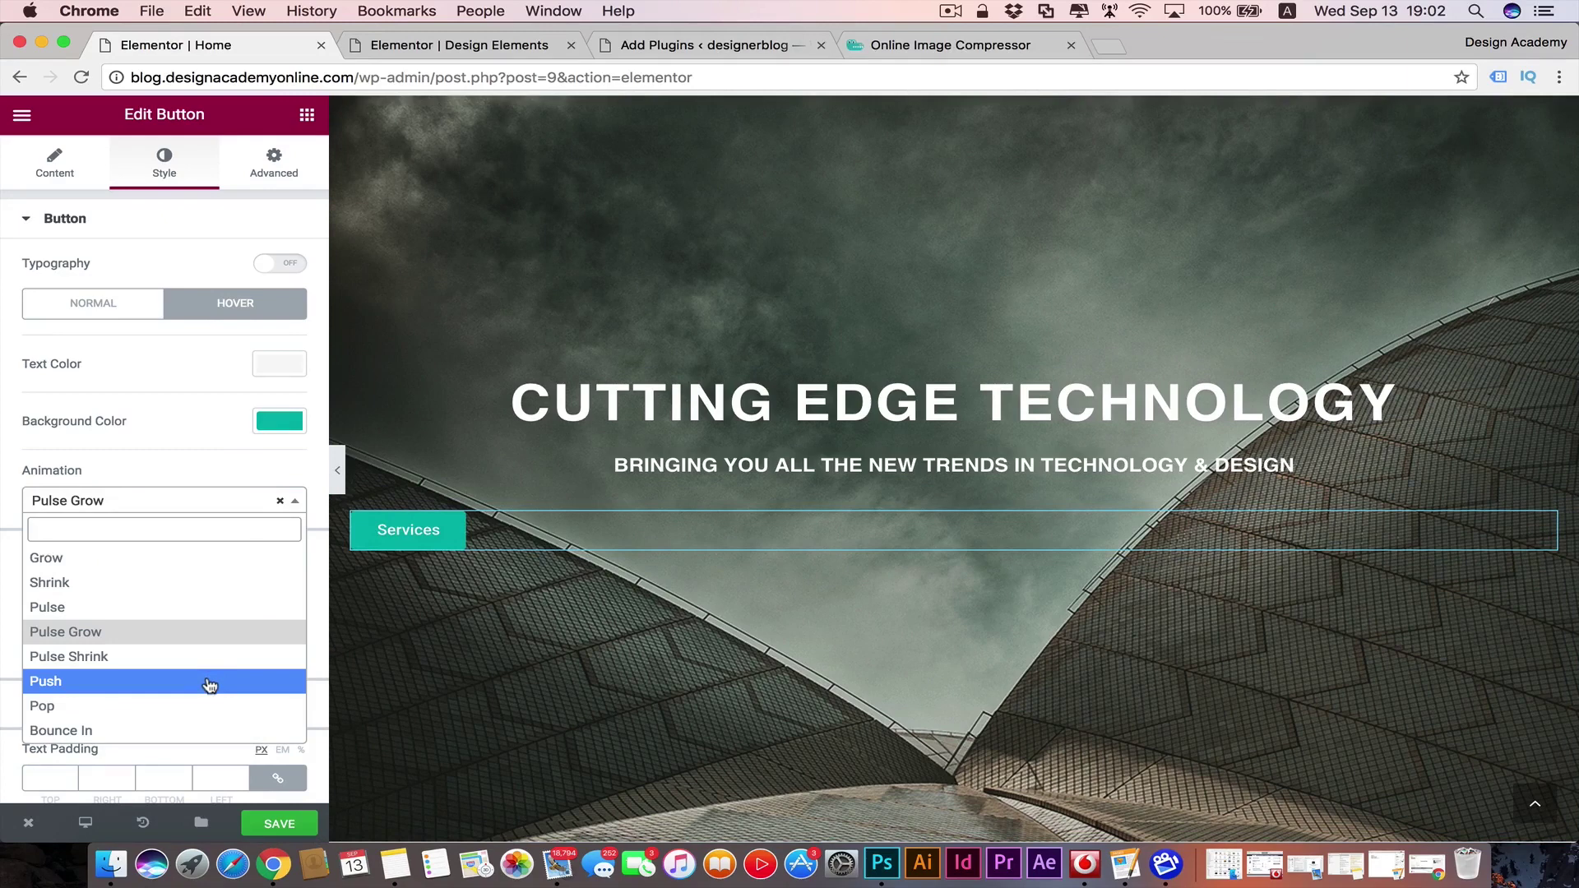
left_click(211, 685)
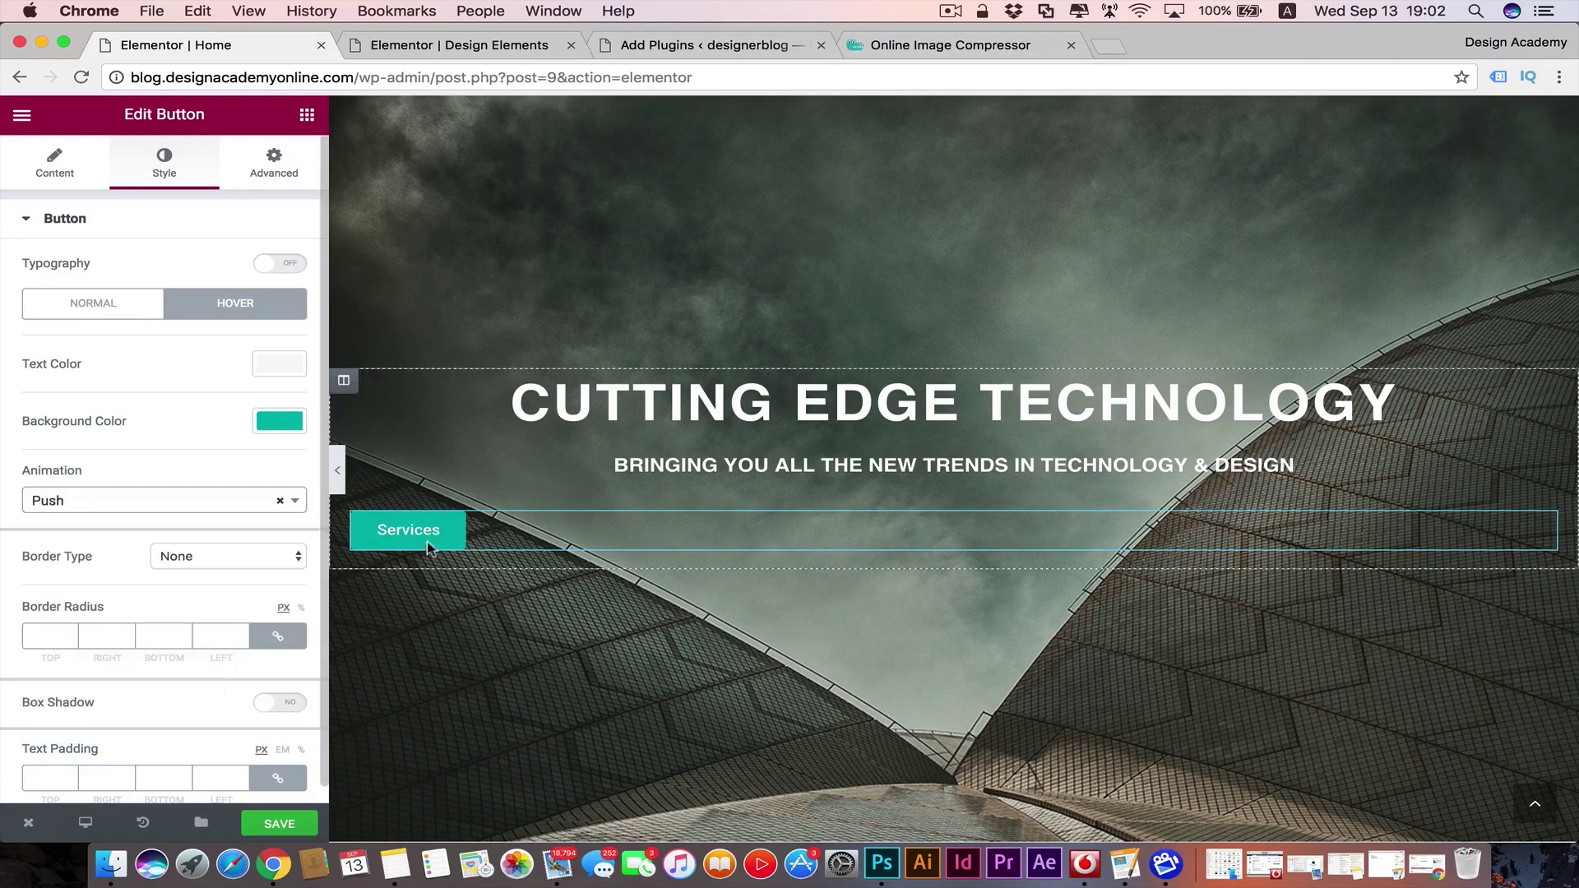
left_click(296, 501)
left_click(215, 557)
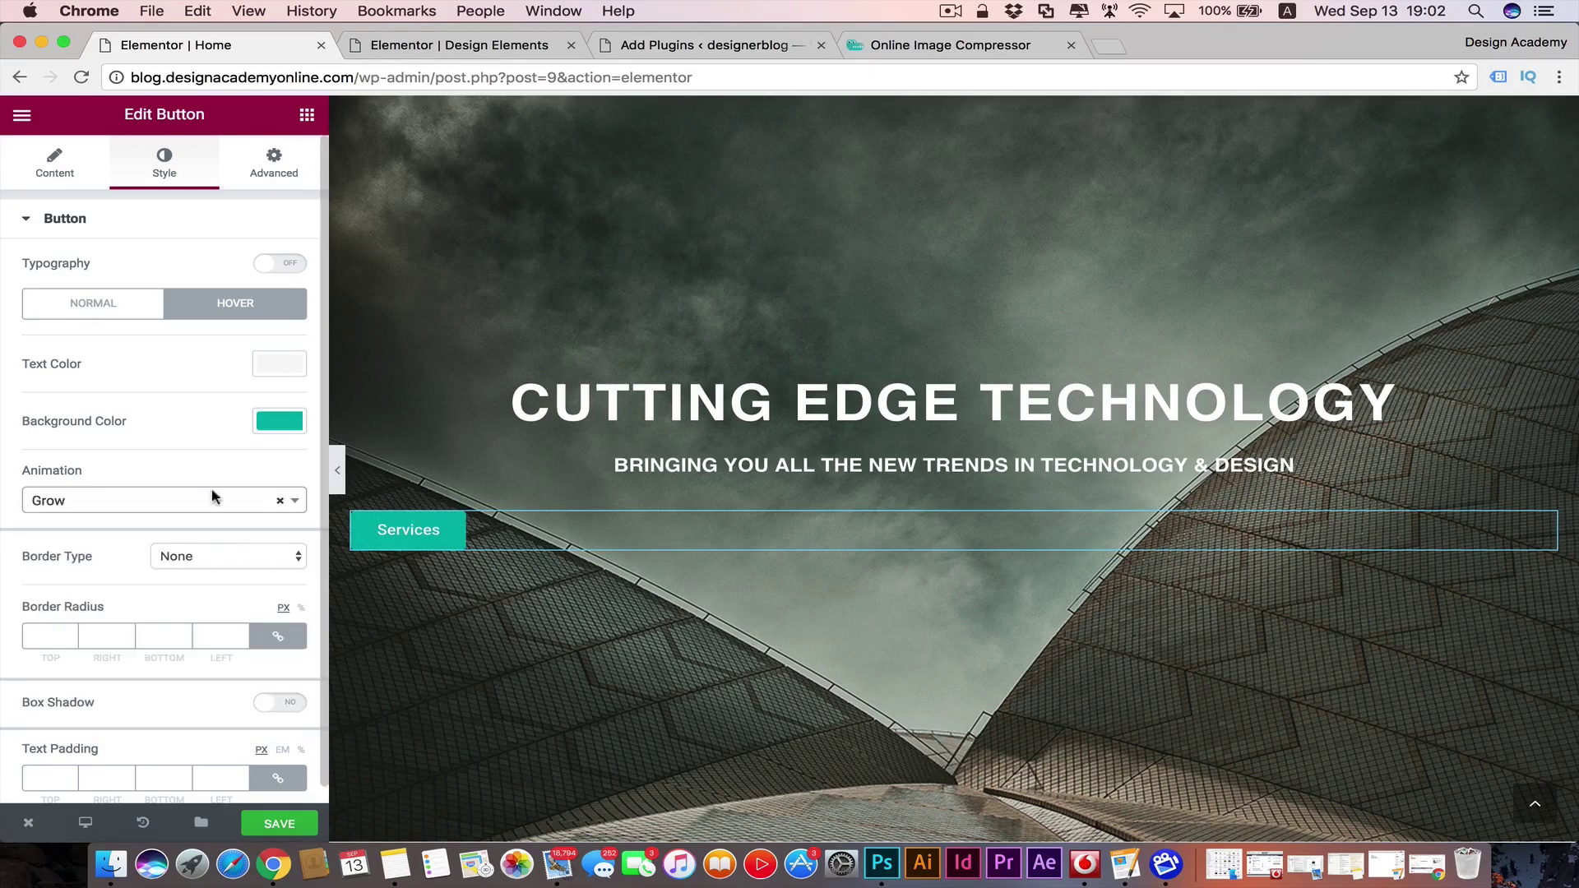
scroll(206, 422, "down", 1)
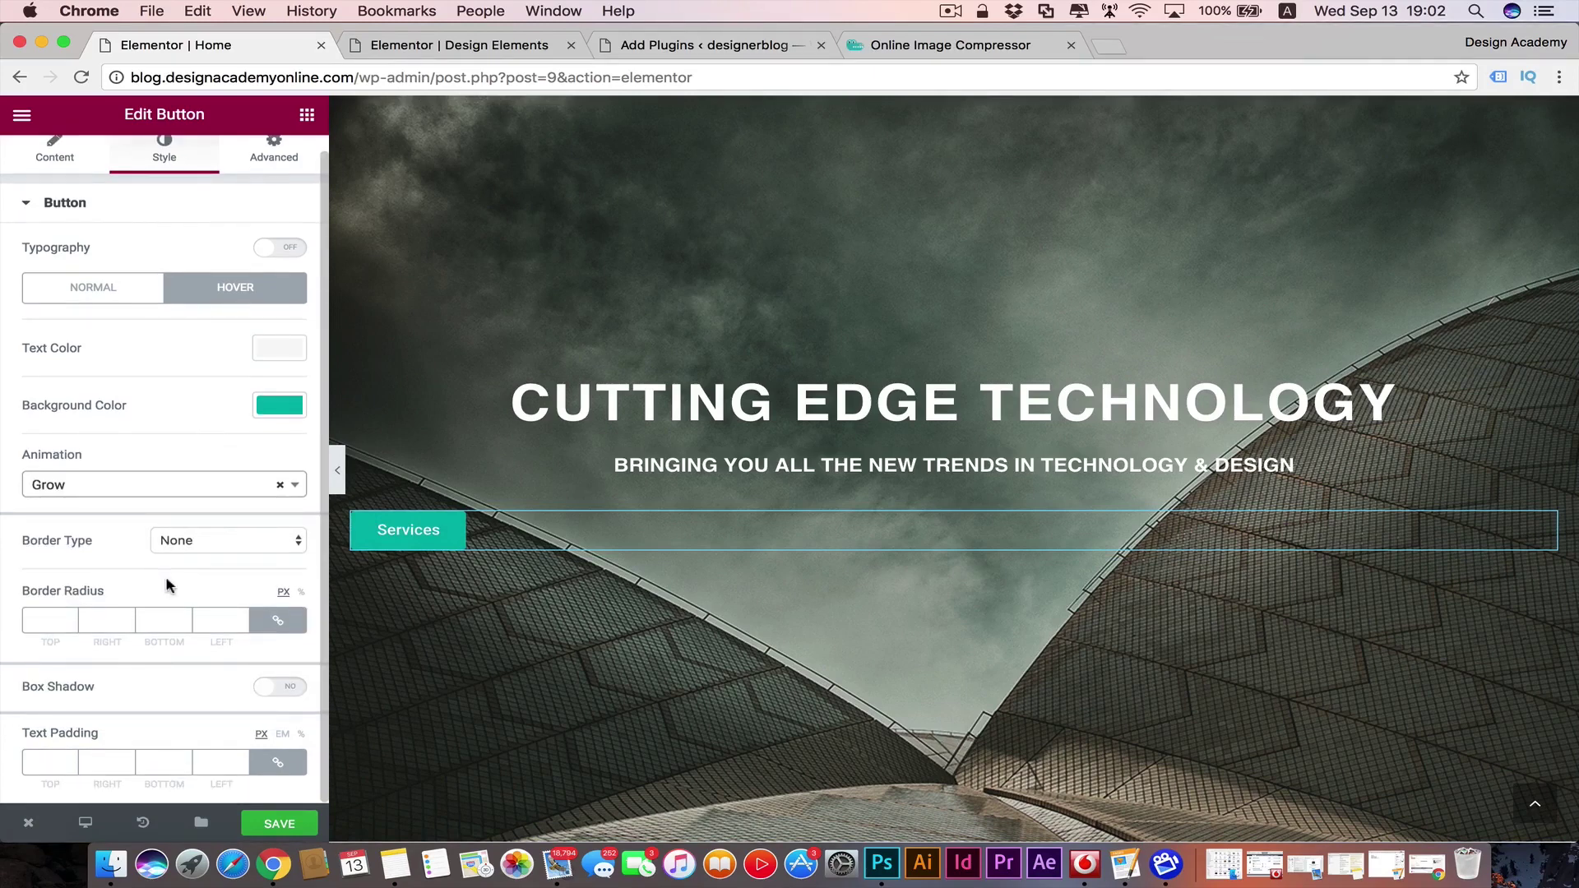
left_click(265, 700)
scroll(159, 707, "down", 5)
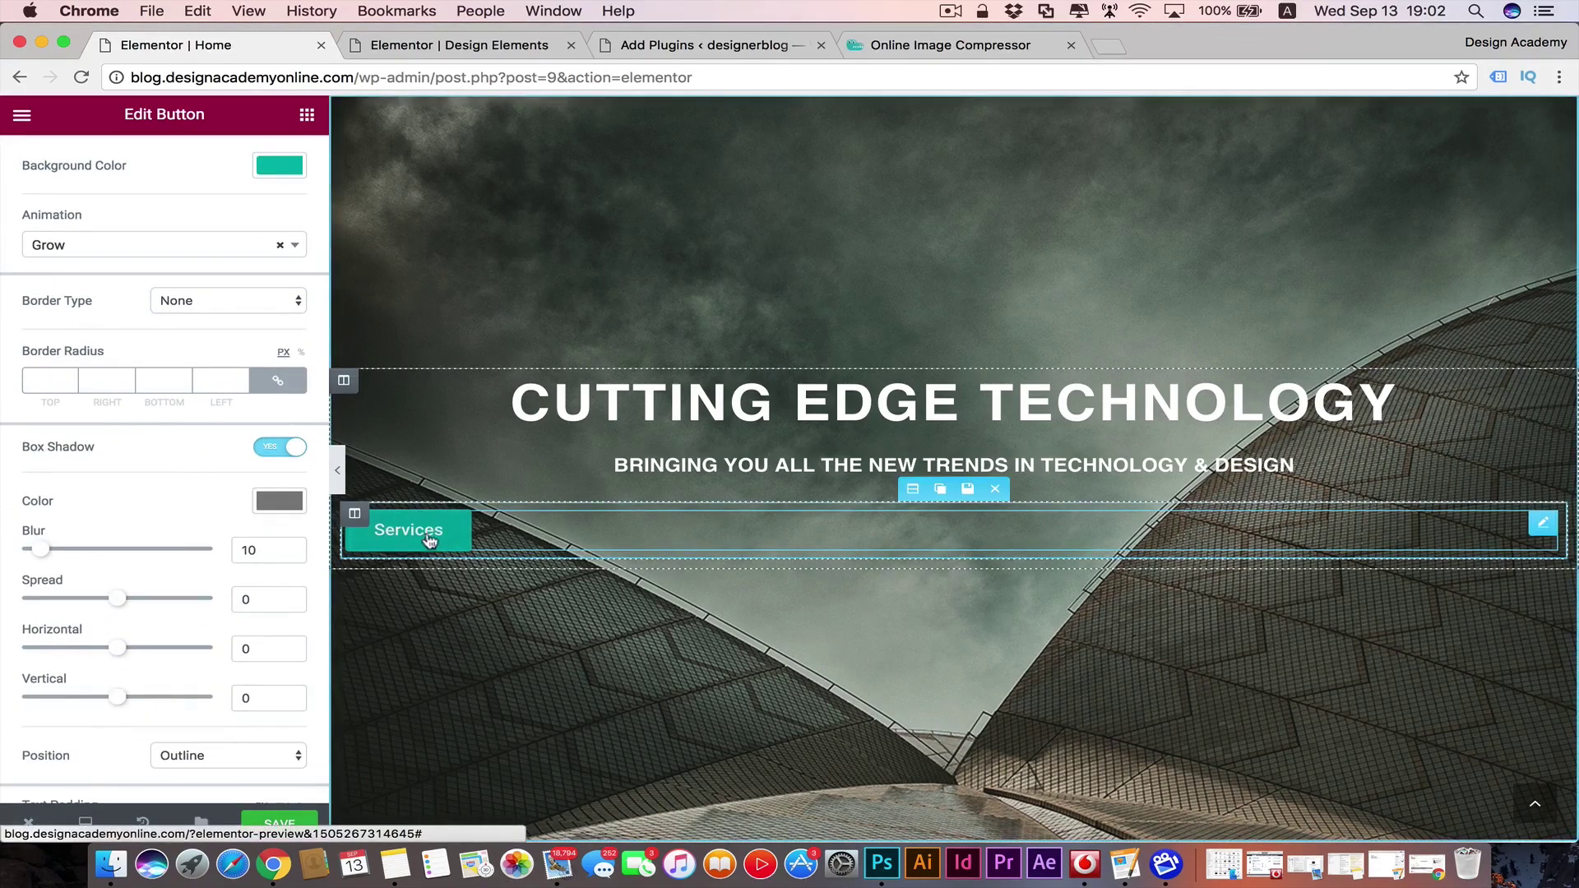
left_click(275, 506)
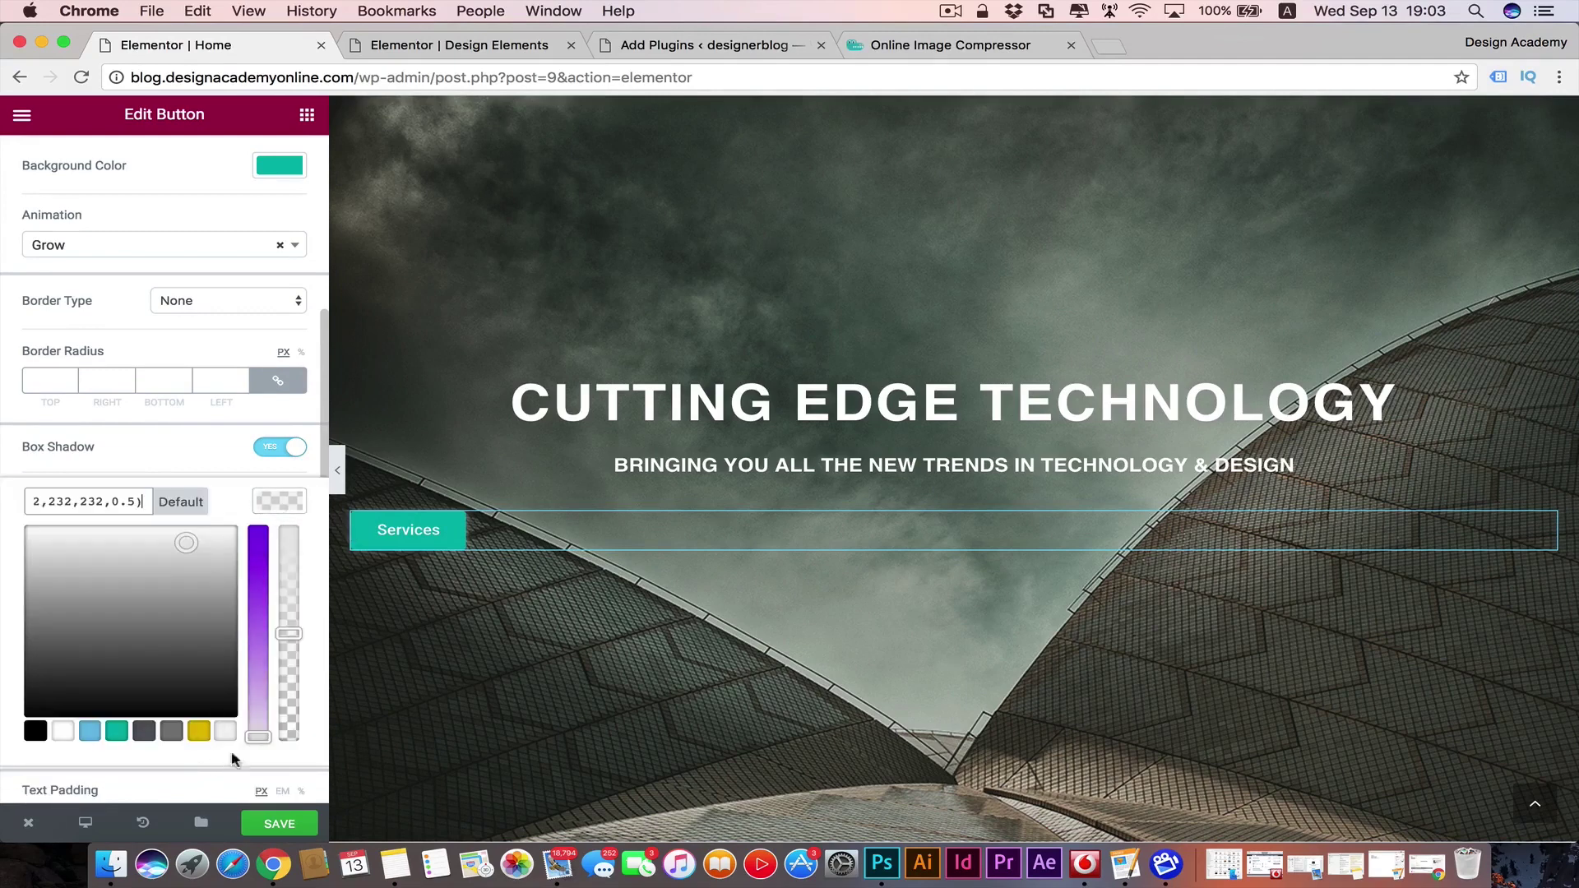
left_click_drag(259, 737, 258, 519)
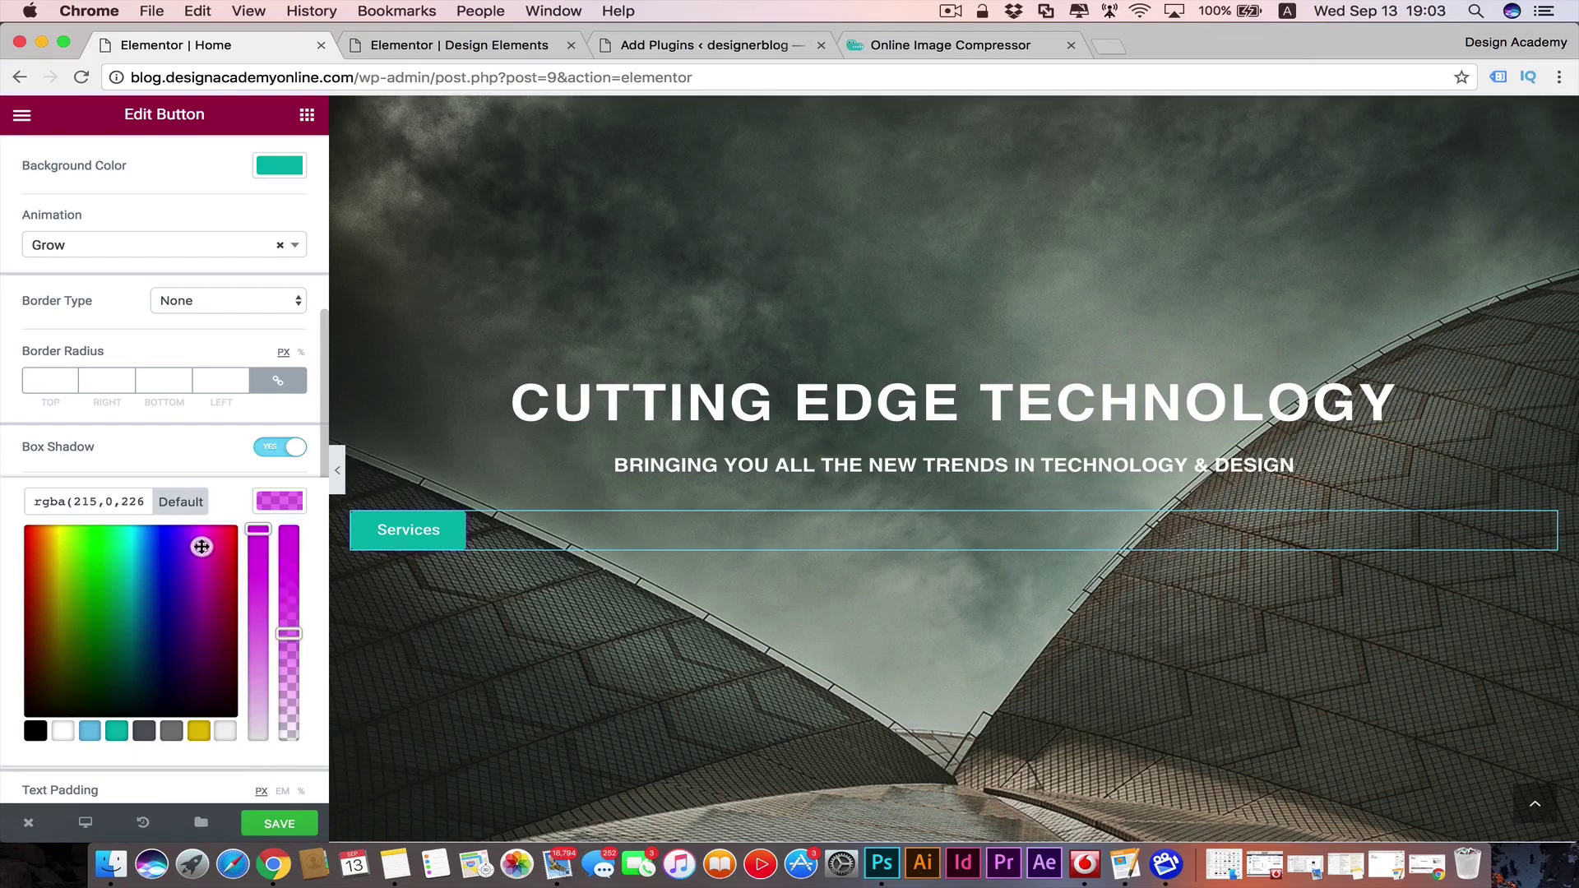
mouse_move(200, 545)
left_mouse_down()
mouse_move(205, 564)
mouse_move(207, 533)
mouse_move(214, 546)
left_mouse_up()
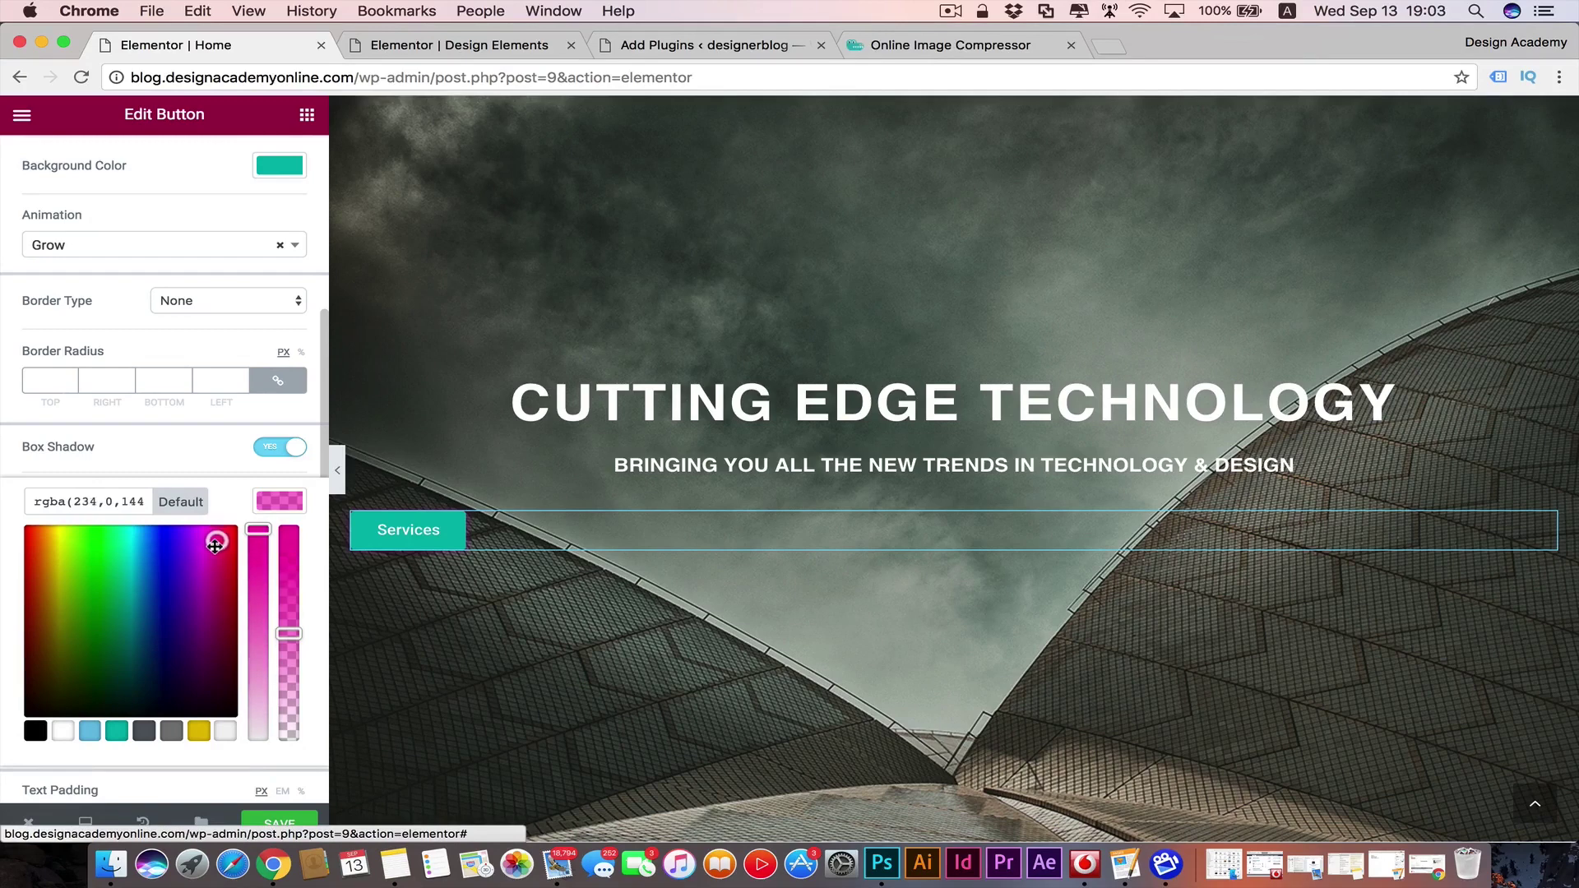
double_click(74, 501)
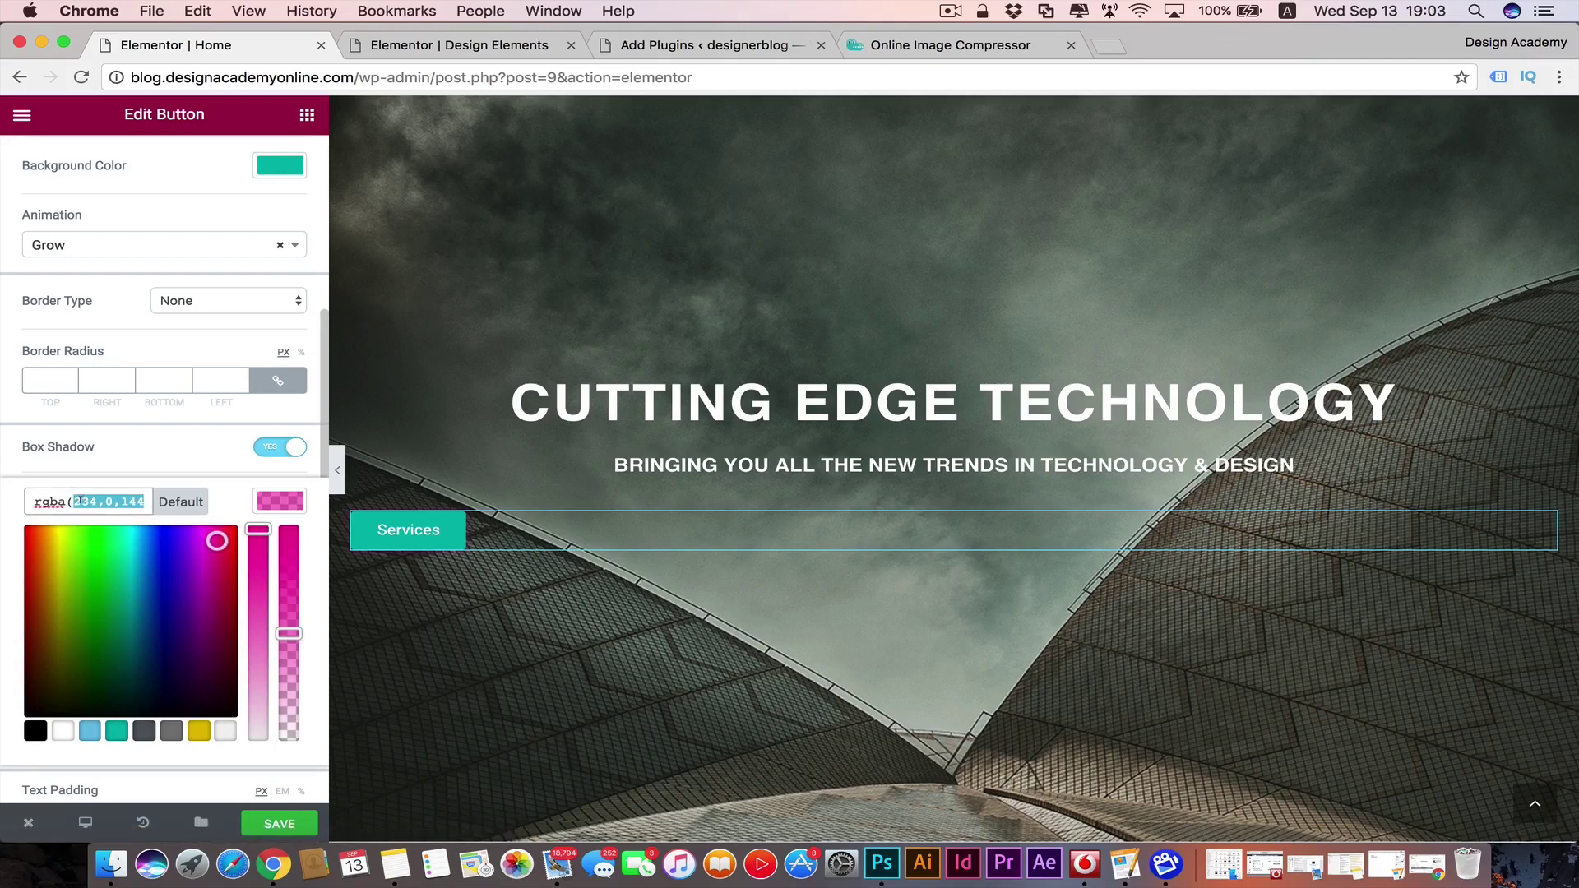
left_click(283, 641)
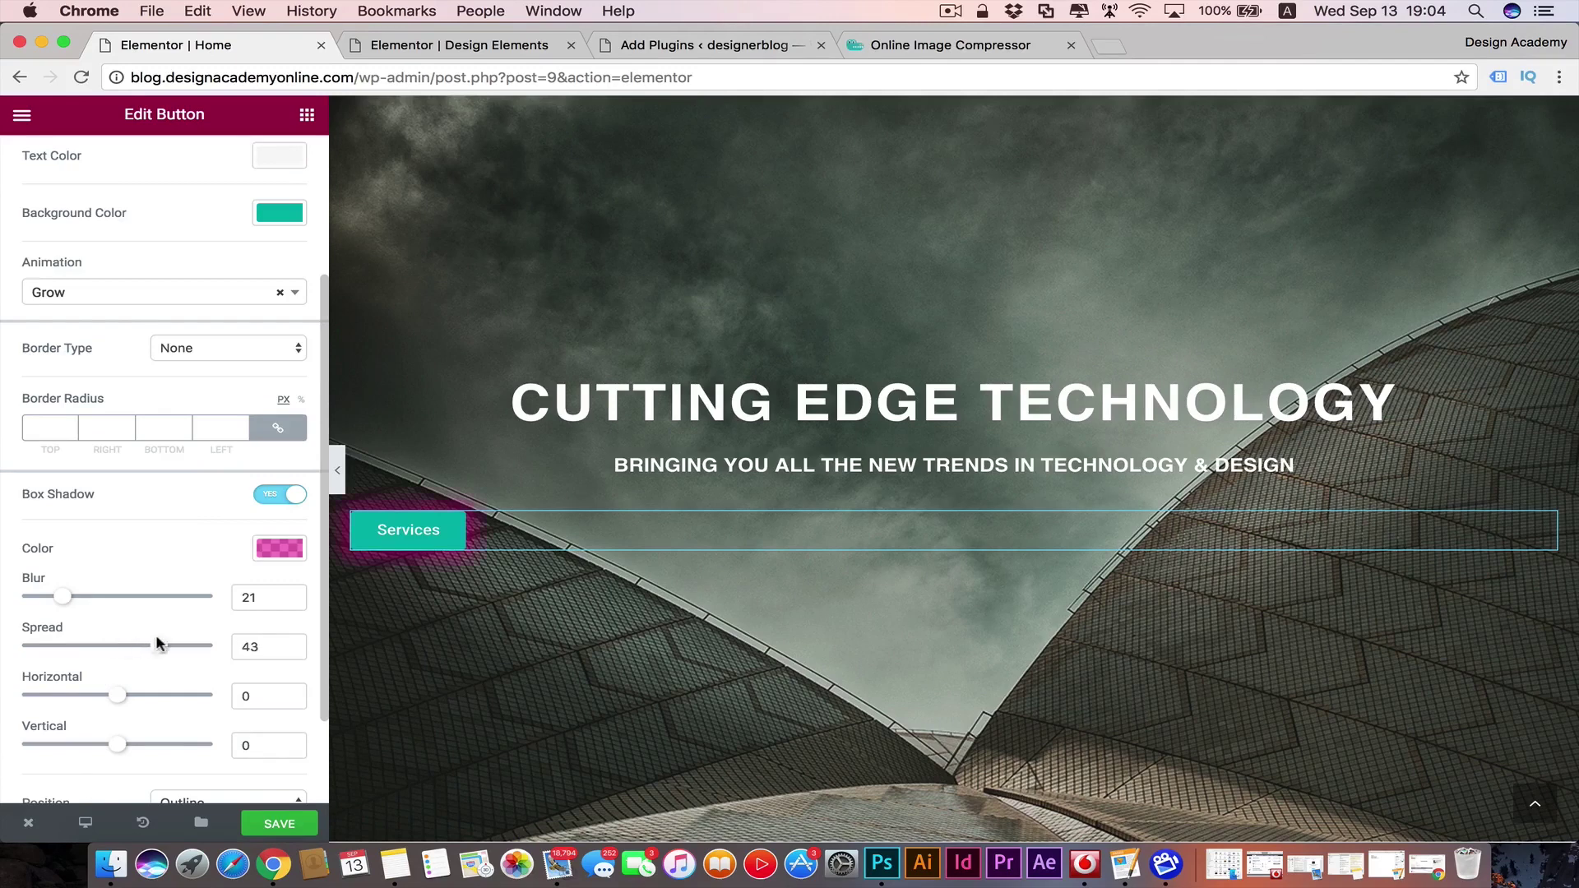
left_click_drag(157, 639, 117, 746)
scroll(40, 695, "down", 3)
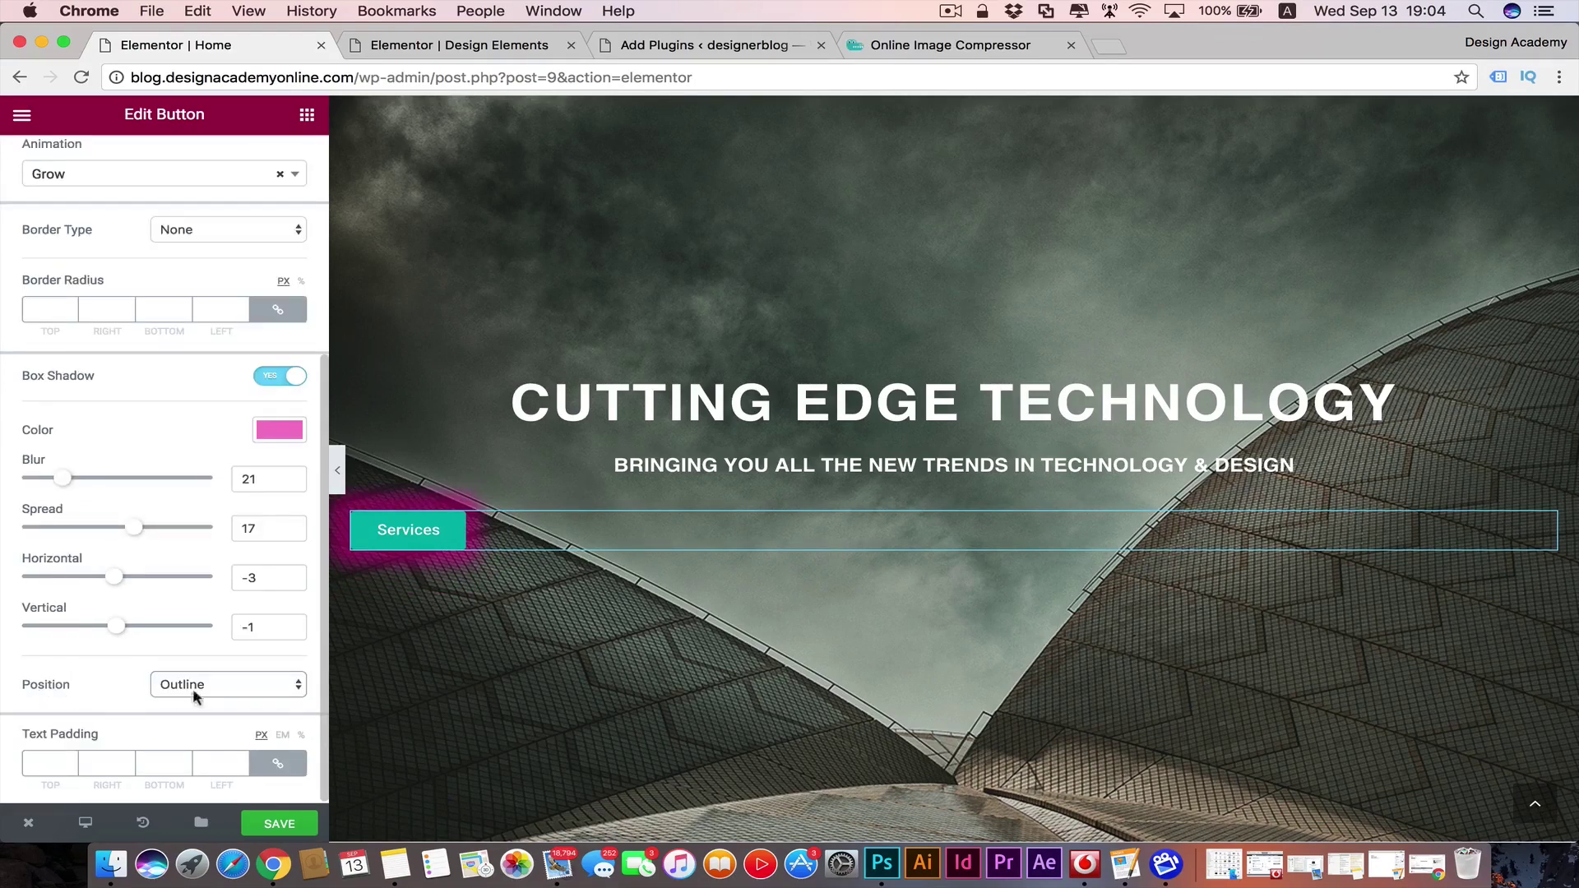
left_click(288, 689)
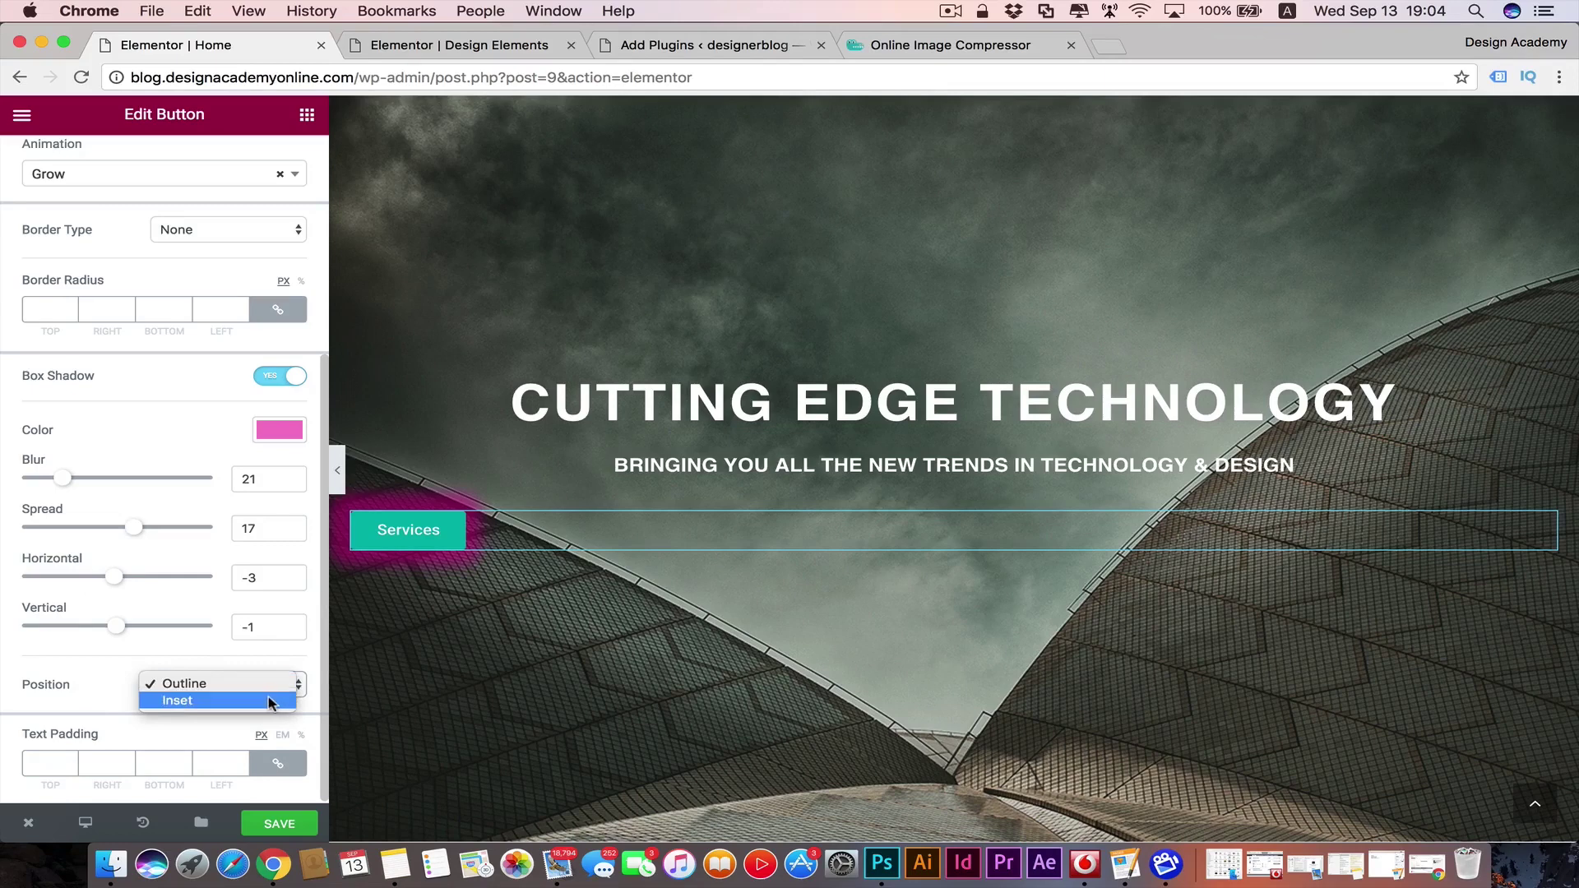
left_click(270, 701)
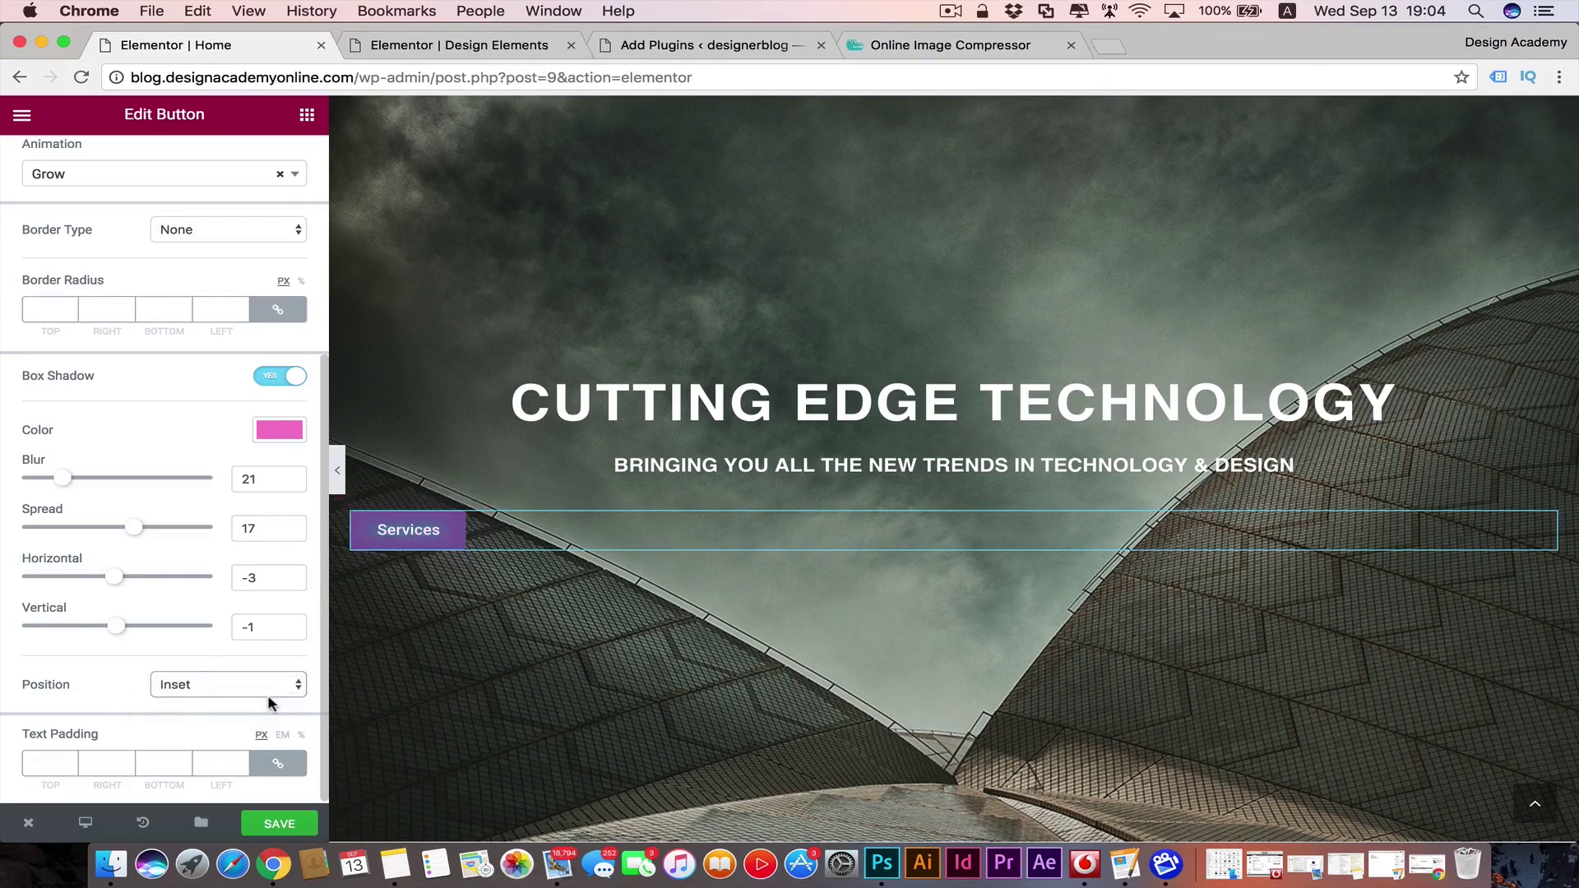
left_click(299, 687)
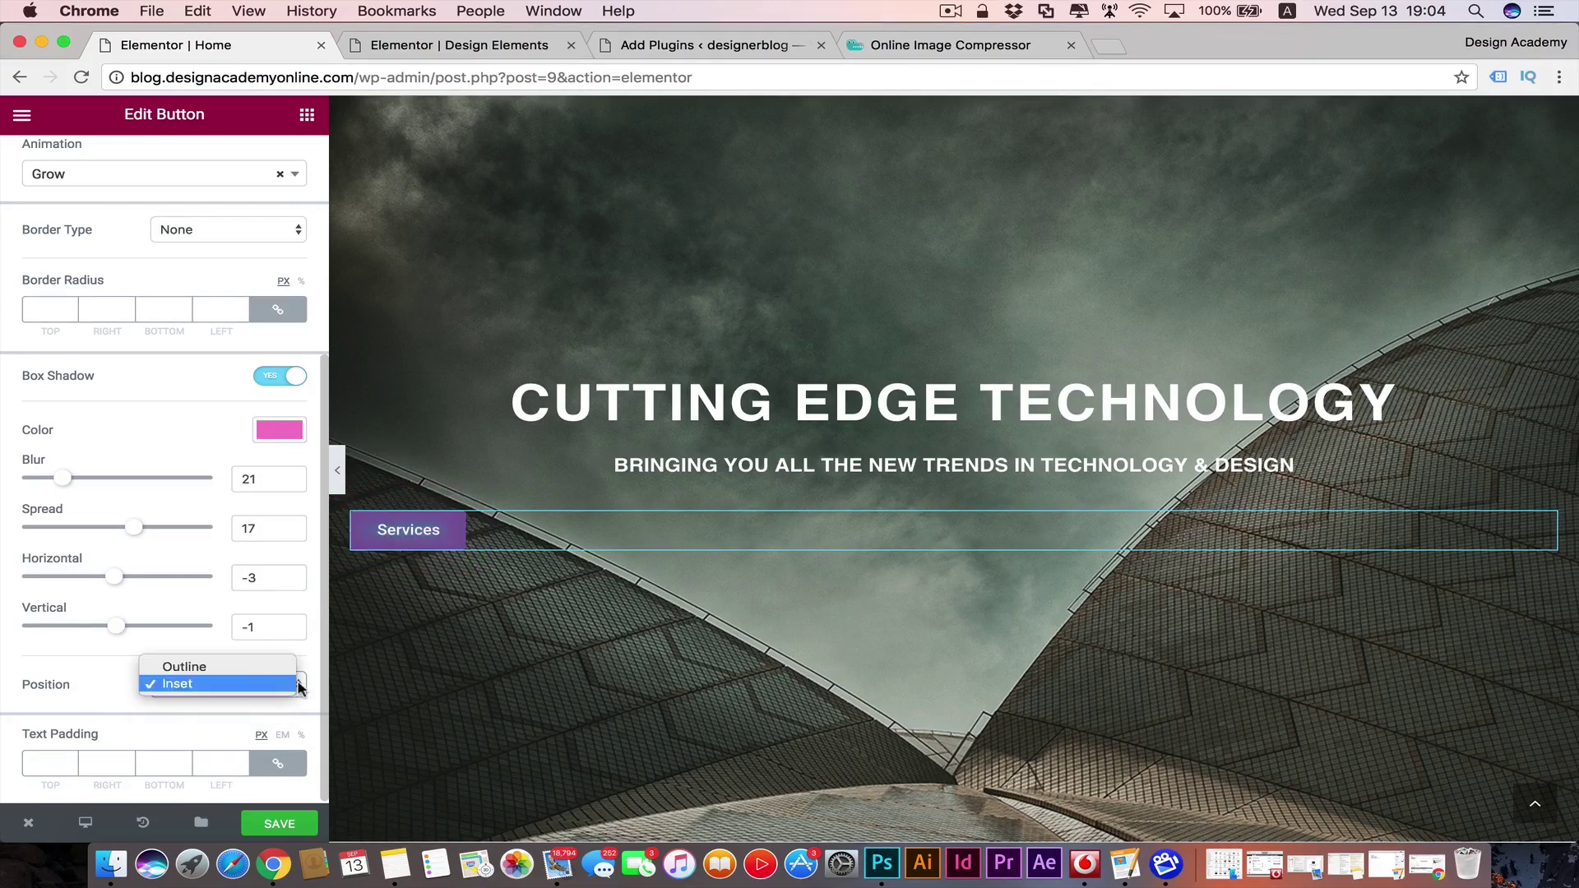
left_click(262, 668)
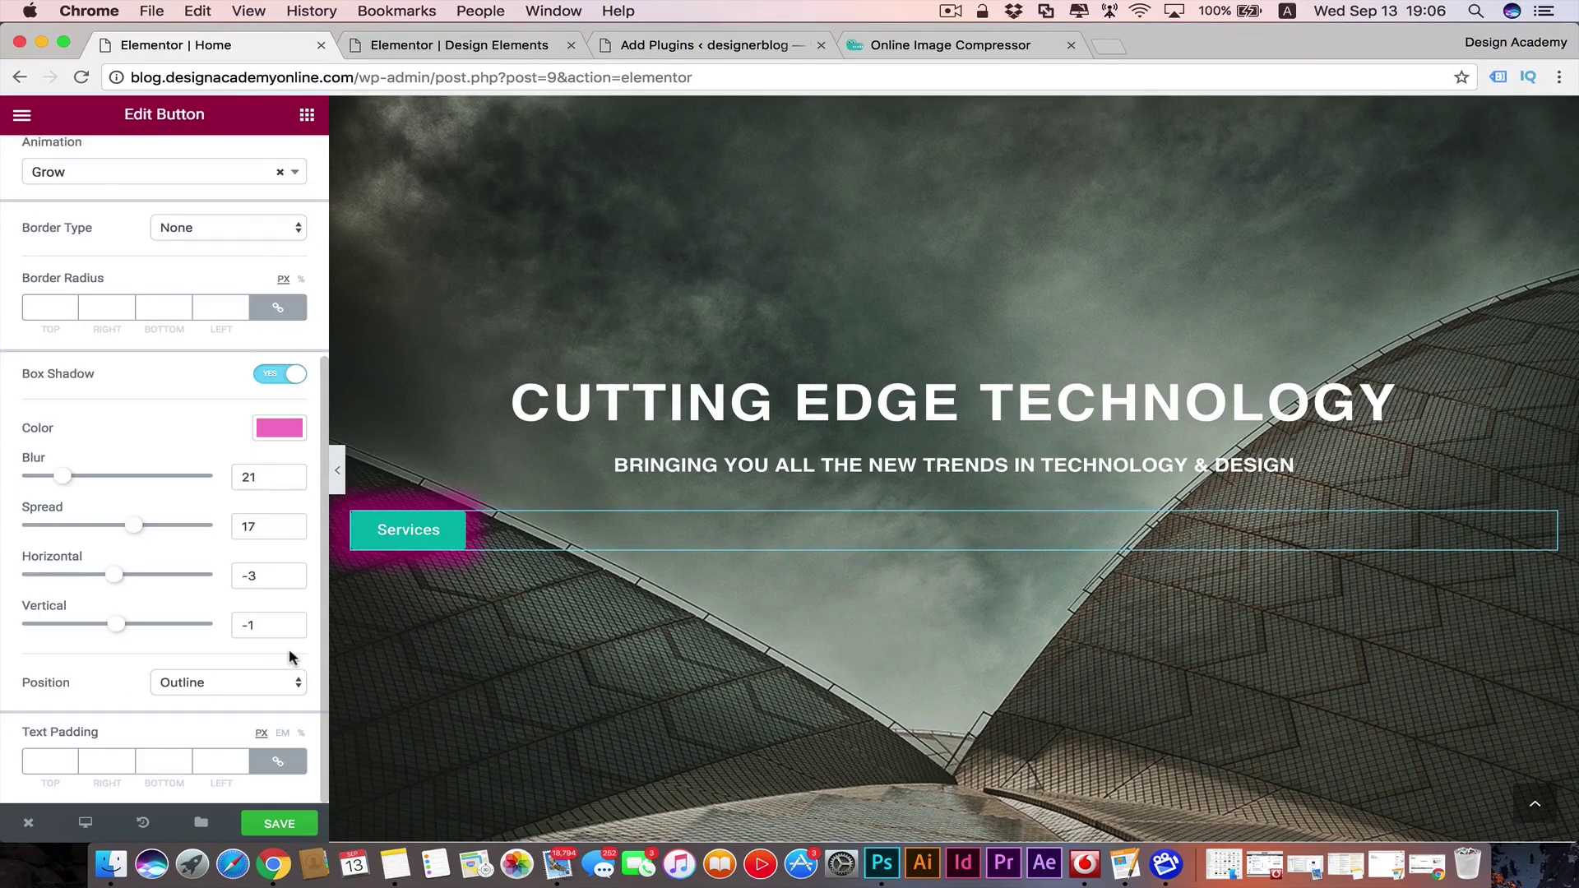
left_click(300, 373)
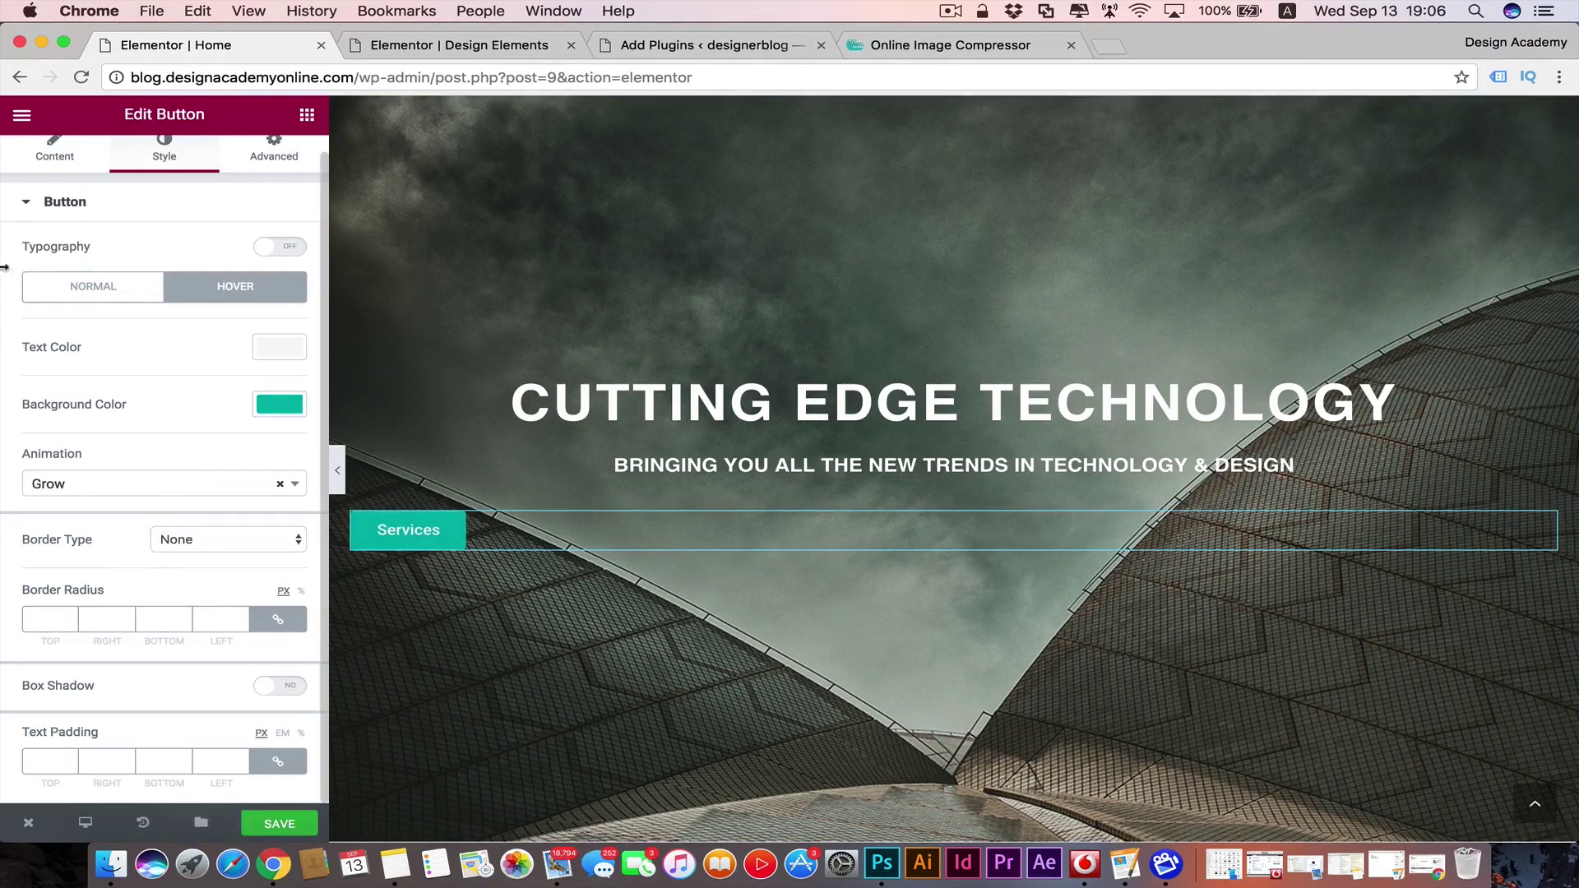
- In the Normal state, give all corners a 10 px border radius, leaving Border Type at None
left_click(109, 287)
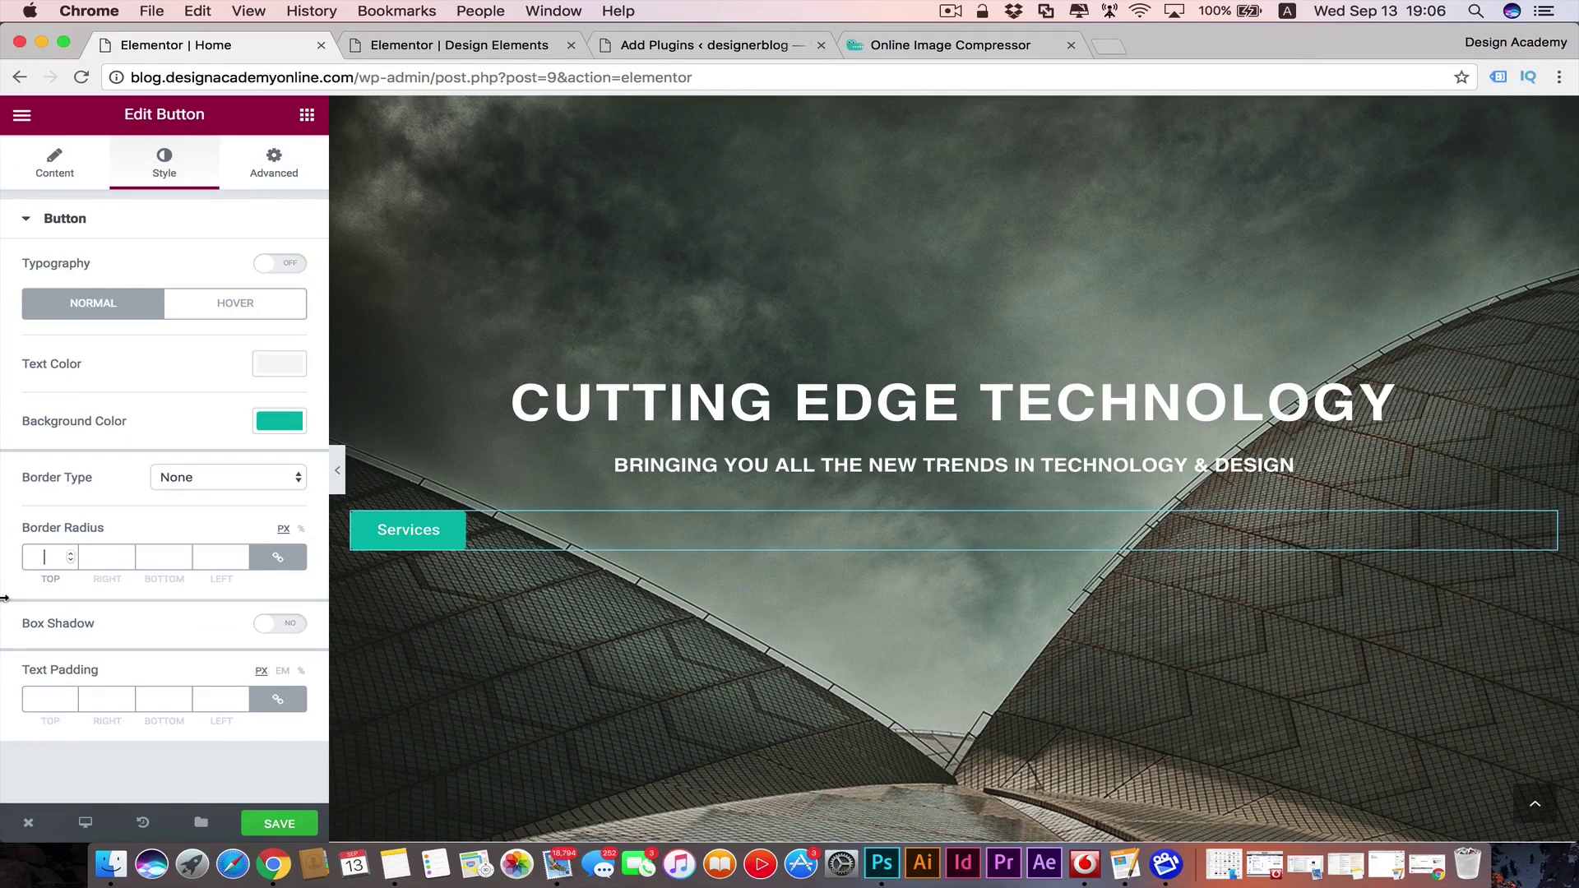
type("10")
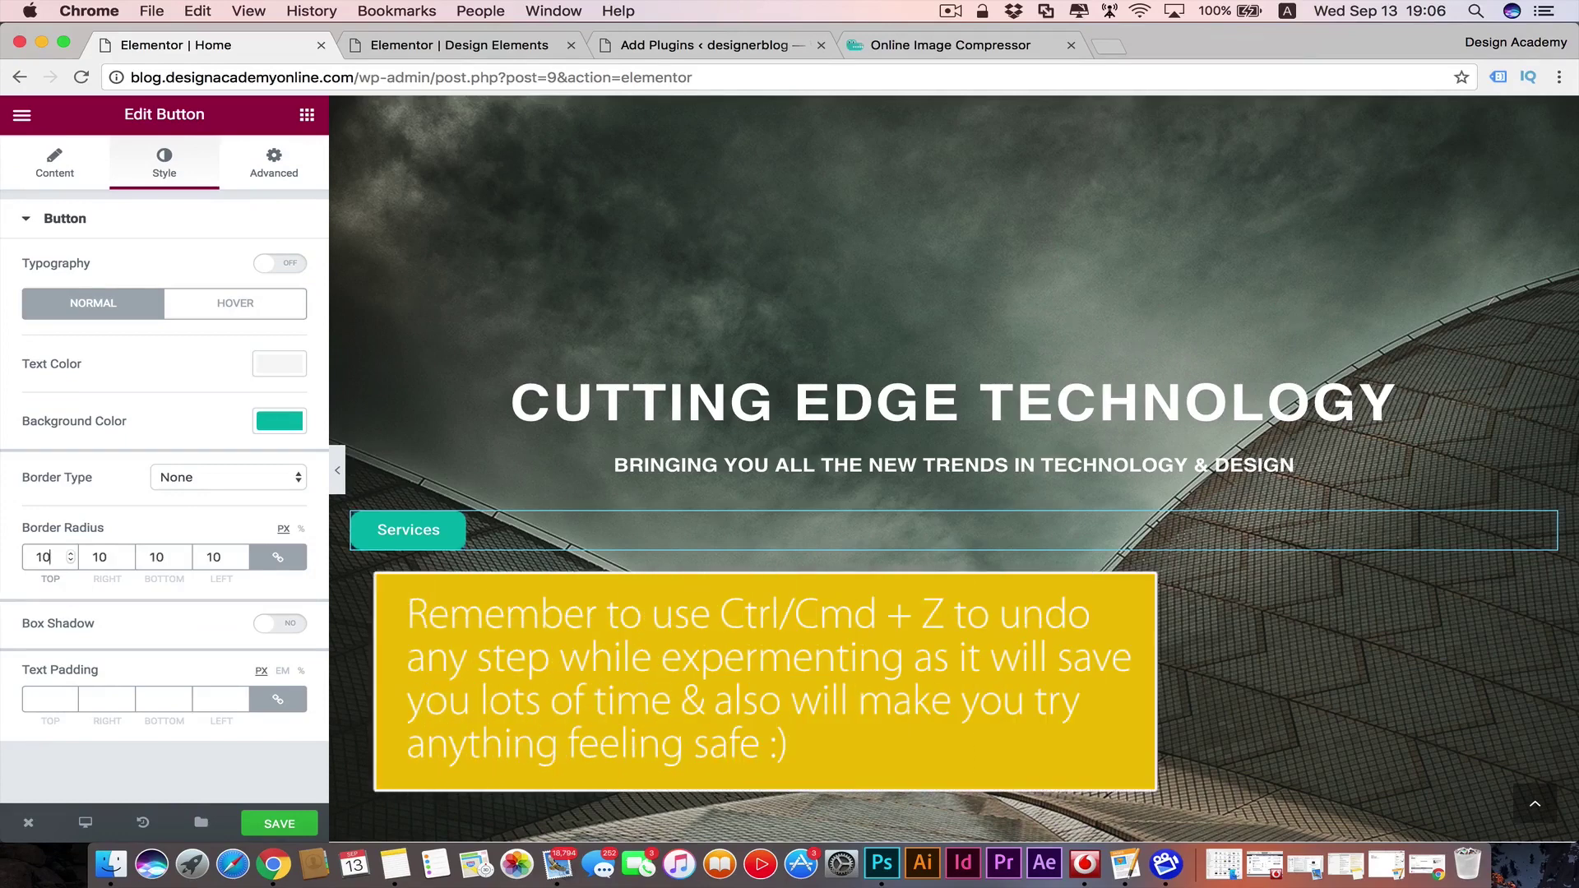
key("super+z")
type("20")
key("super+z")
type("10")
left_click(306, 477)
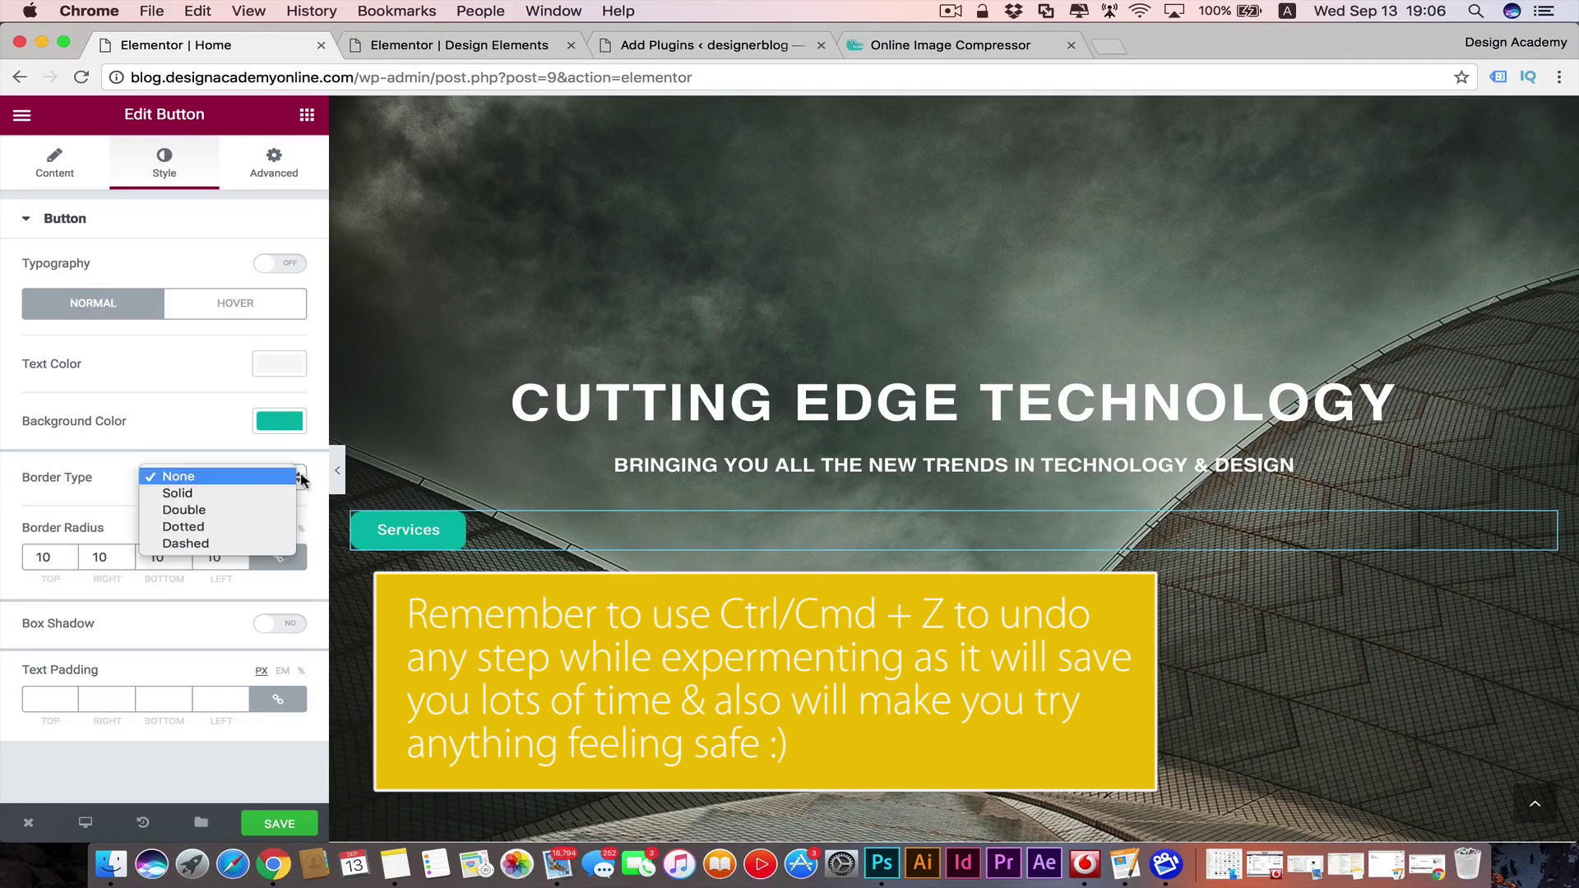
left_click(301, 482)
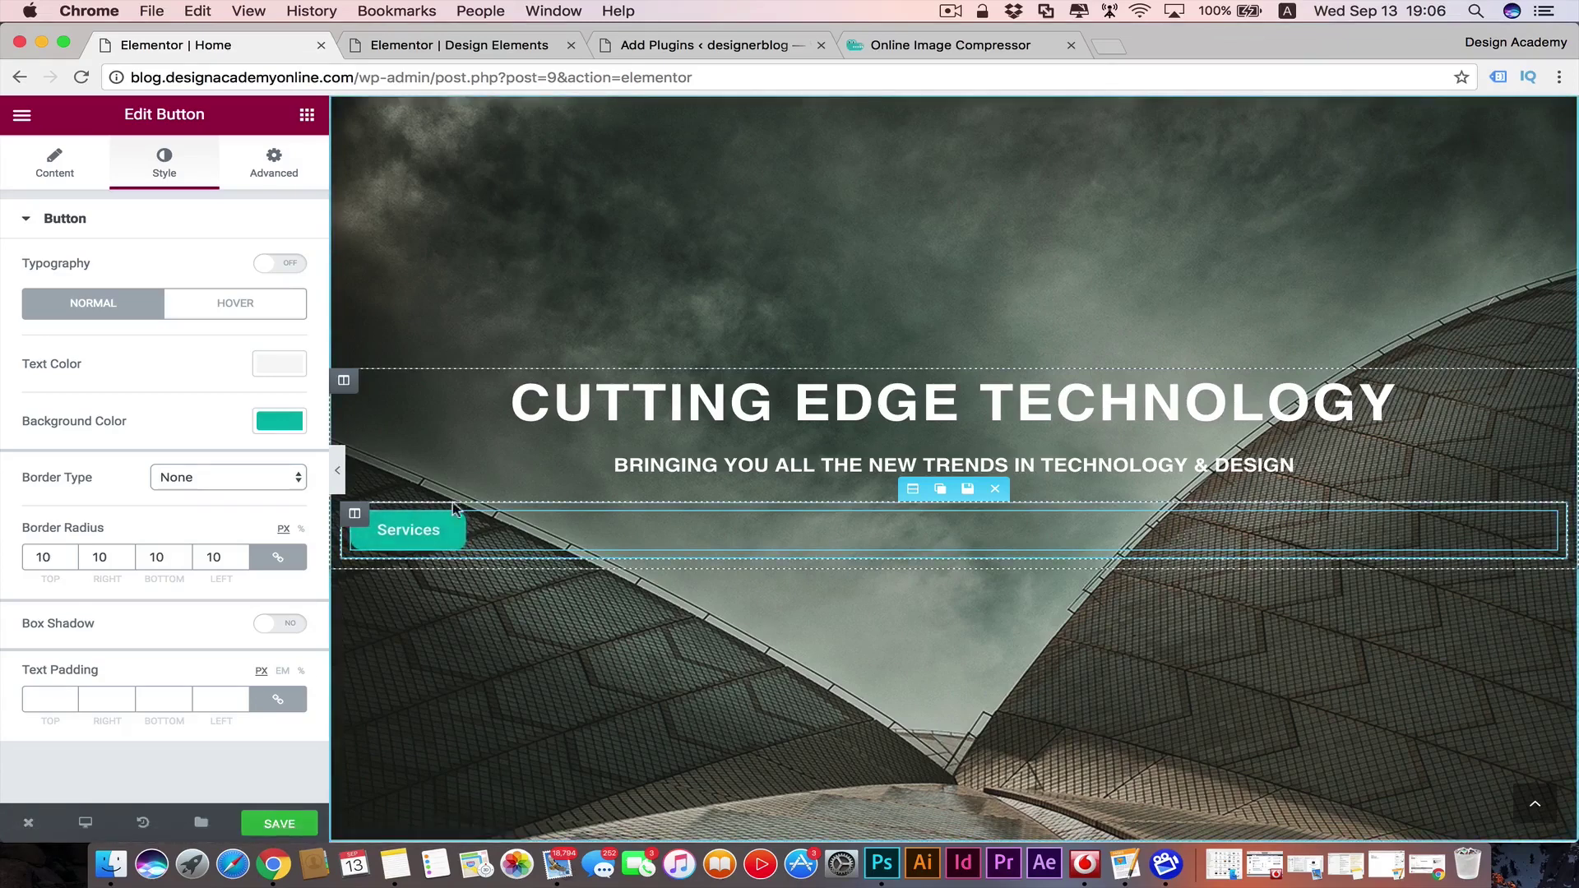
- Try a solid yellow border on the Services button
left_click(297, 477)
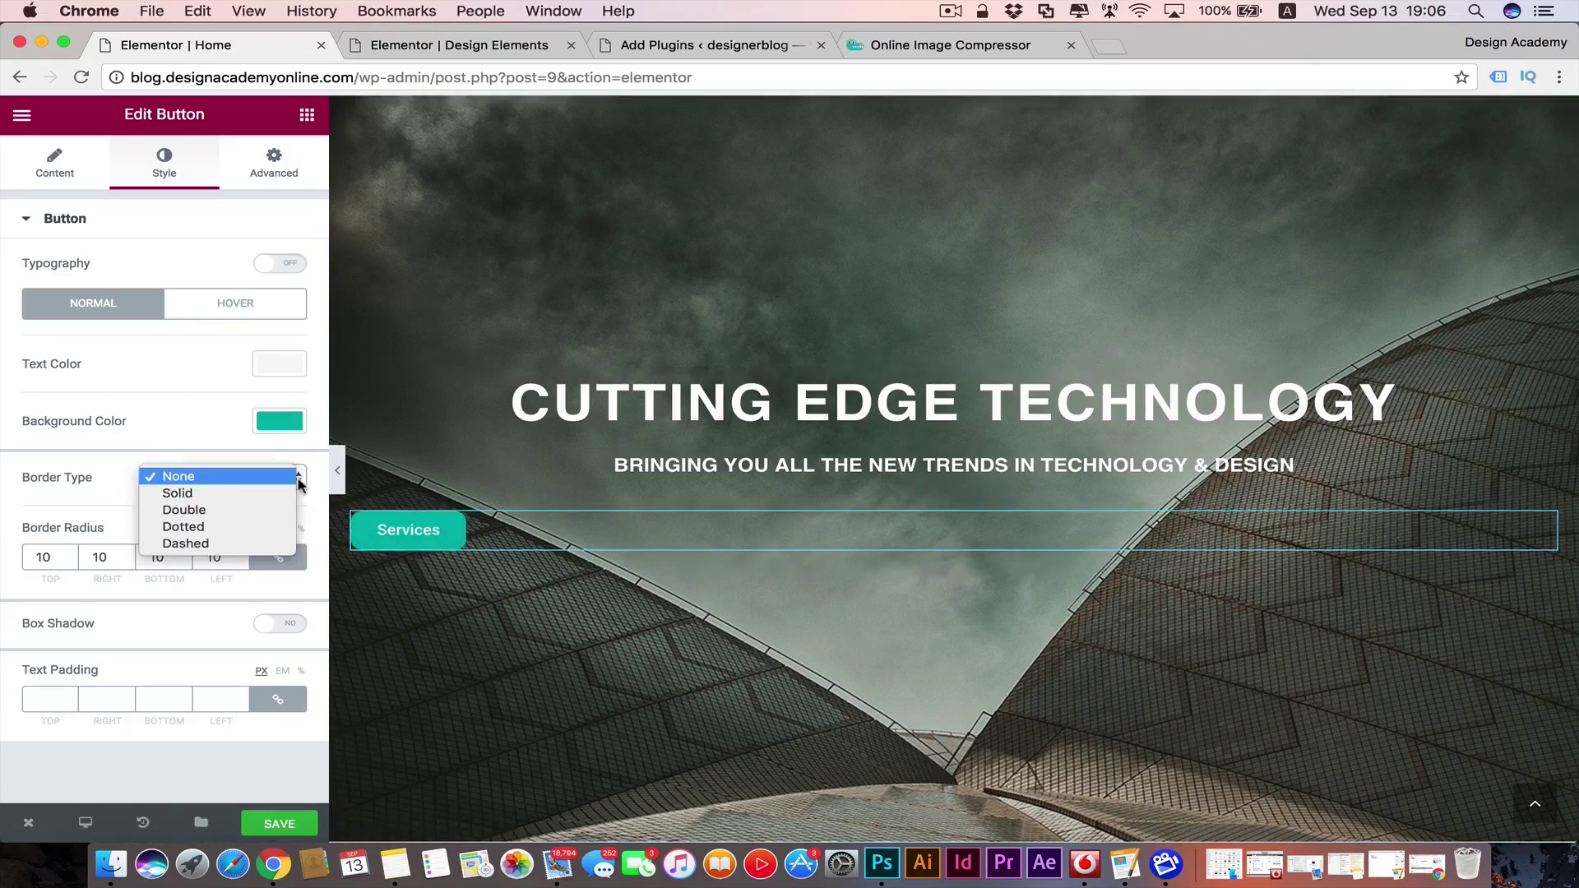
left_click(278, 493)
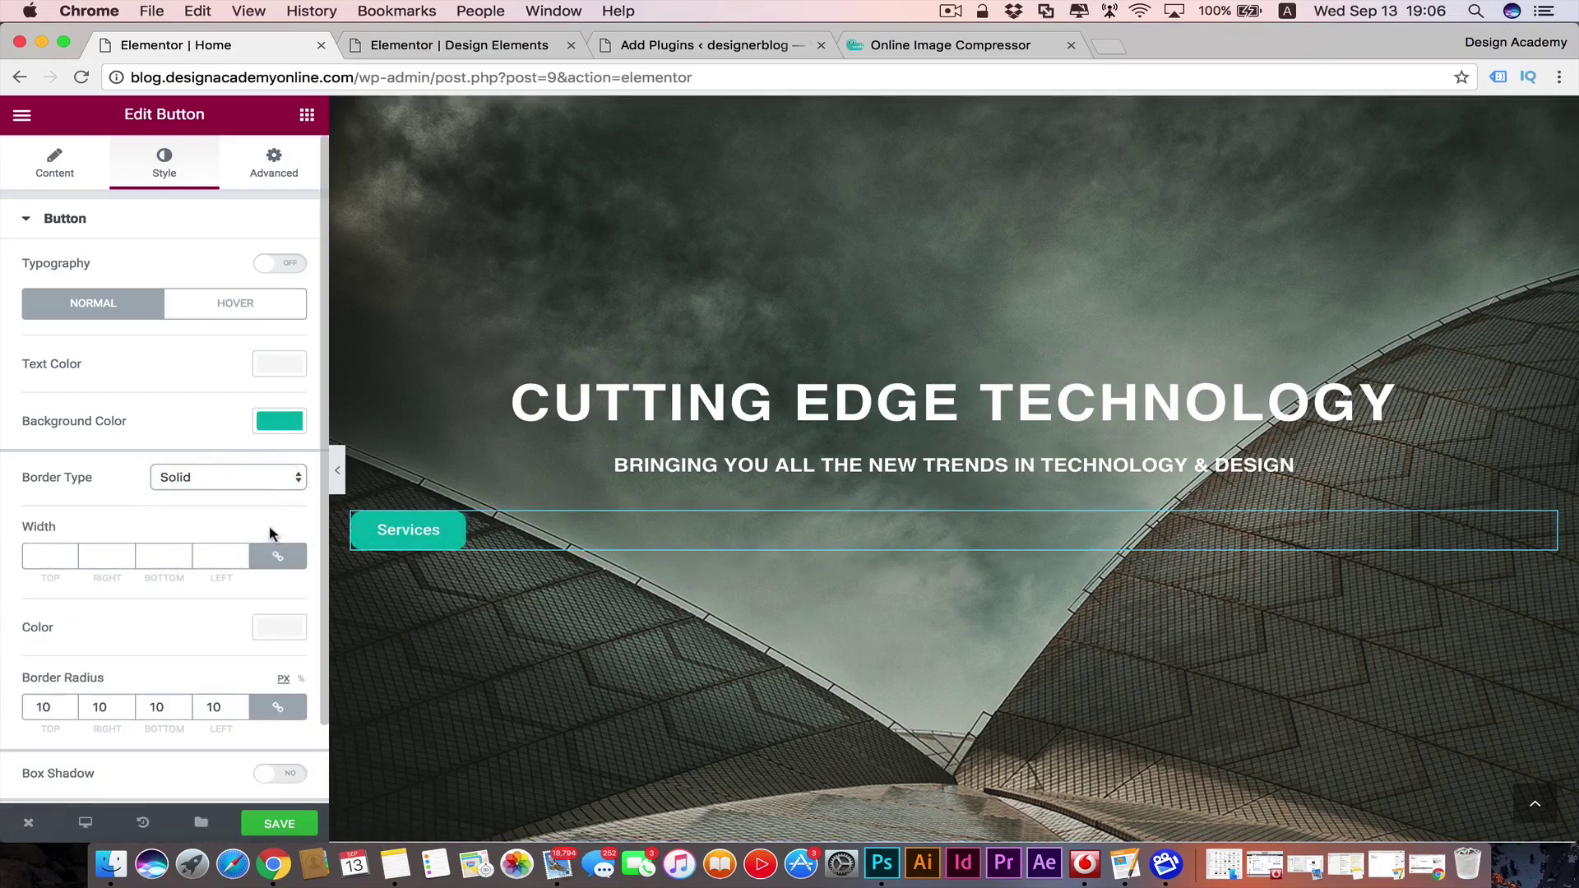
left_click(286, 636)
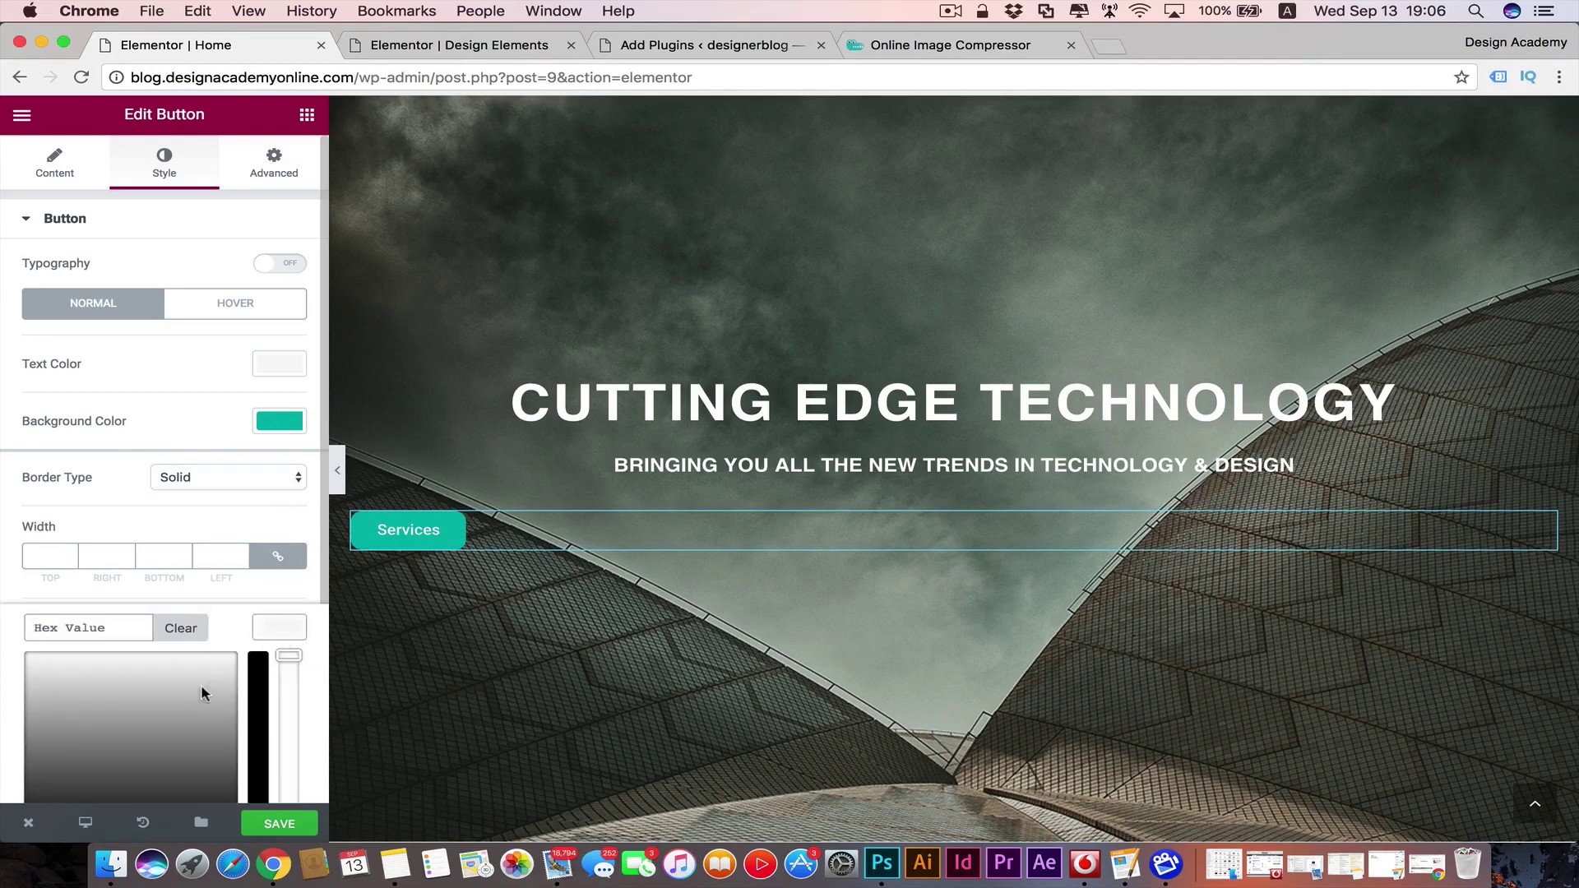
scroll(201, 693, "down", 2)
left_click(197, 770)
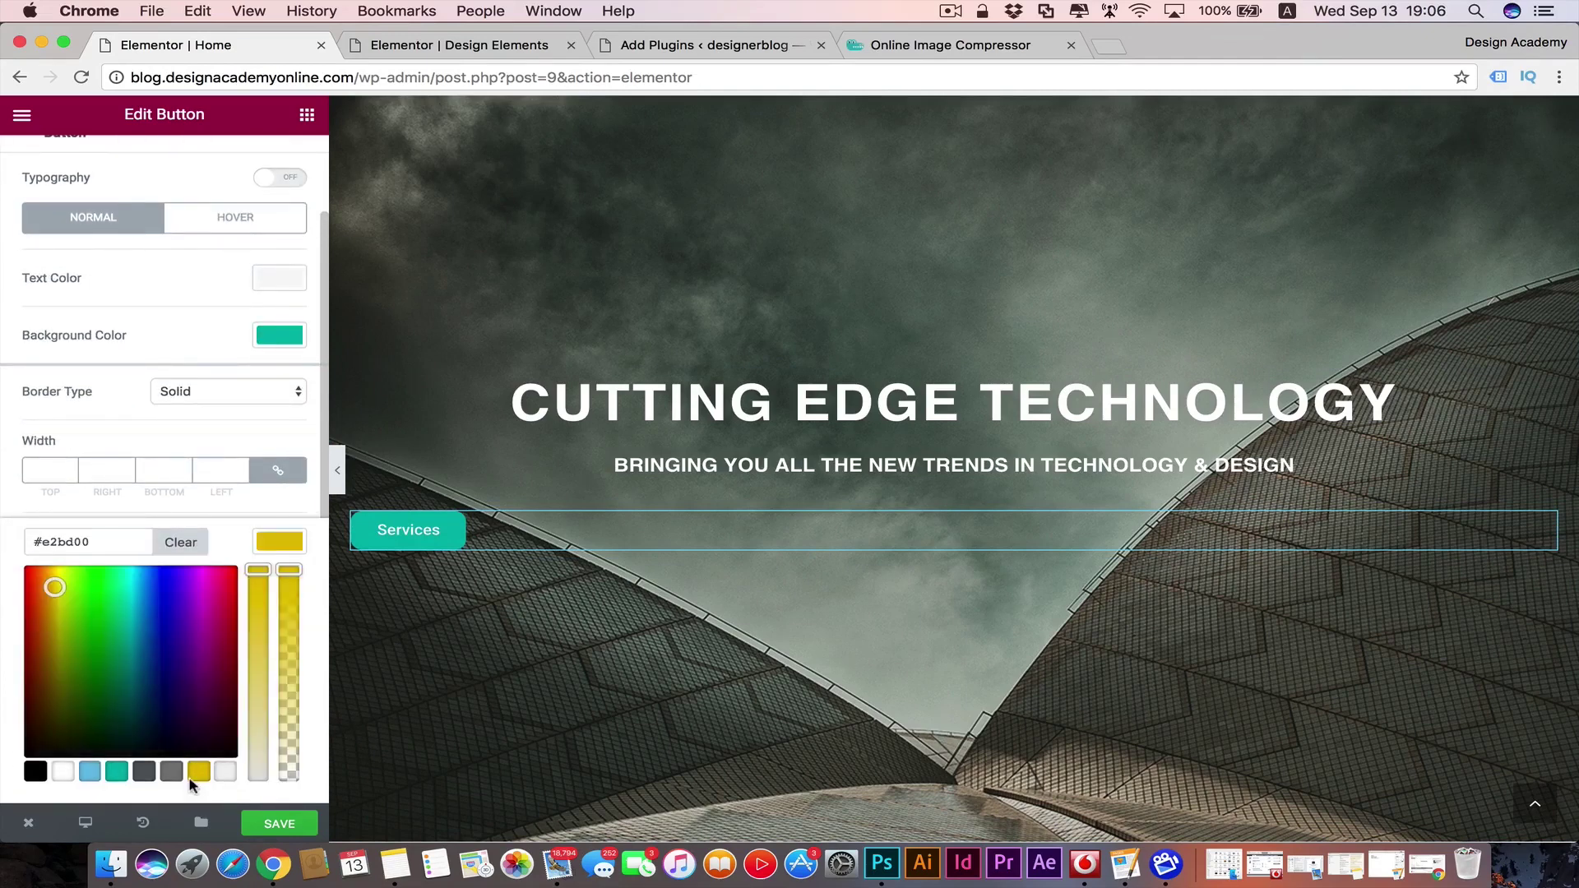
- Try a 2 px border width, then clear it and set Border Type back to None
left_click(58, 467)
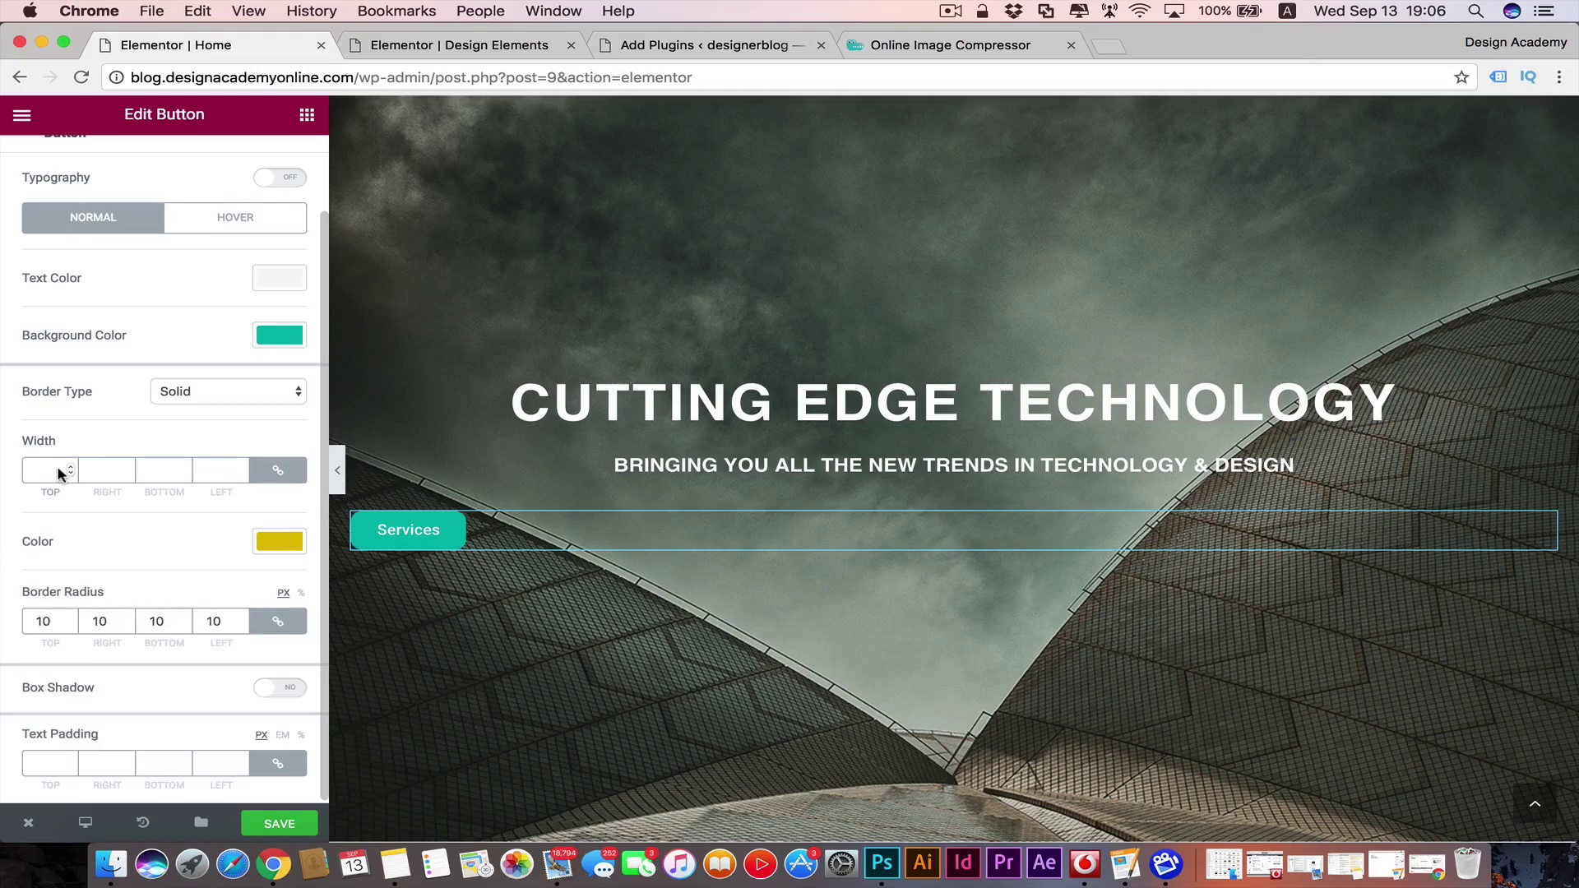
type("2")
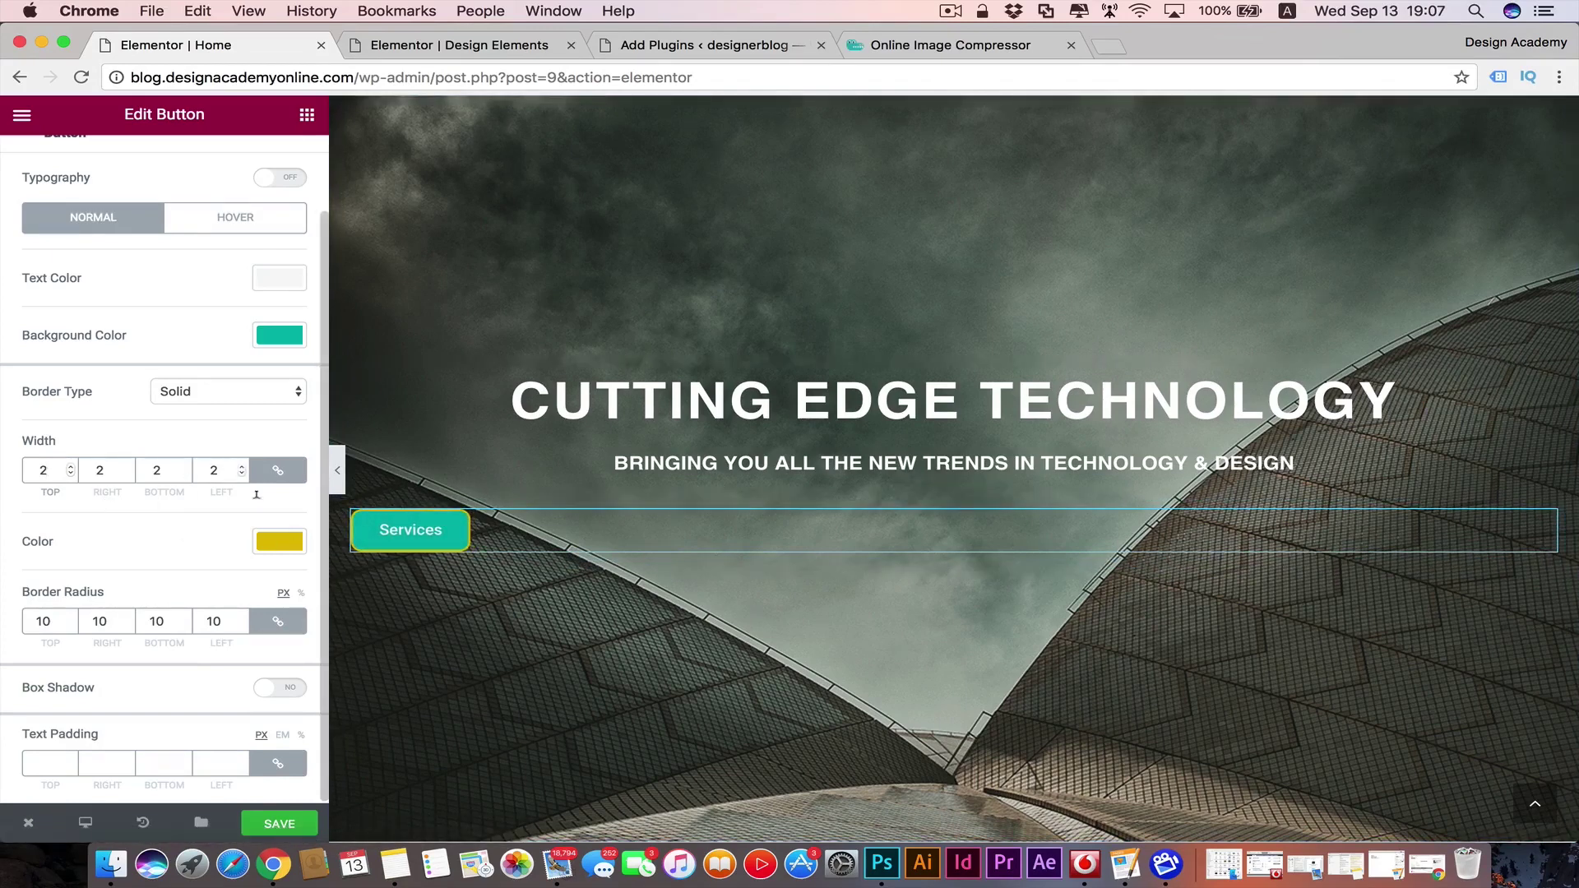
key("BackSpace")
left_click(290, 392)
left_click(266, 372)
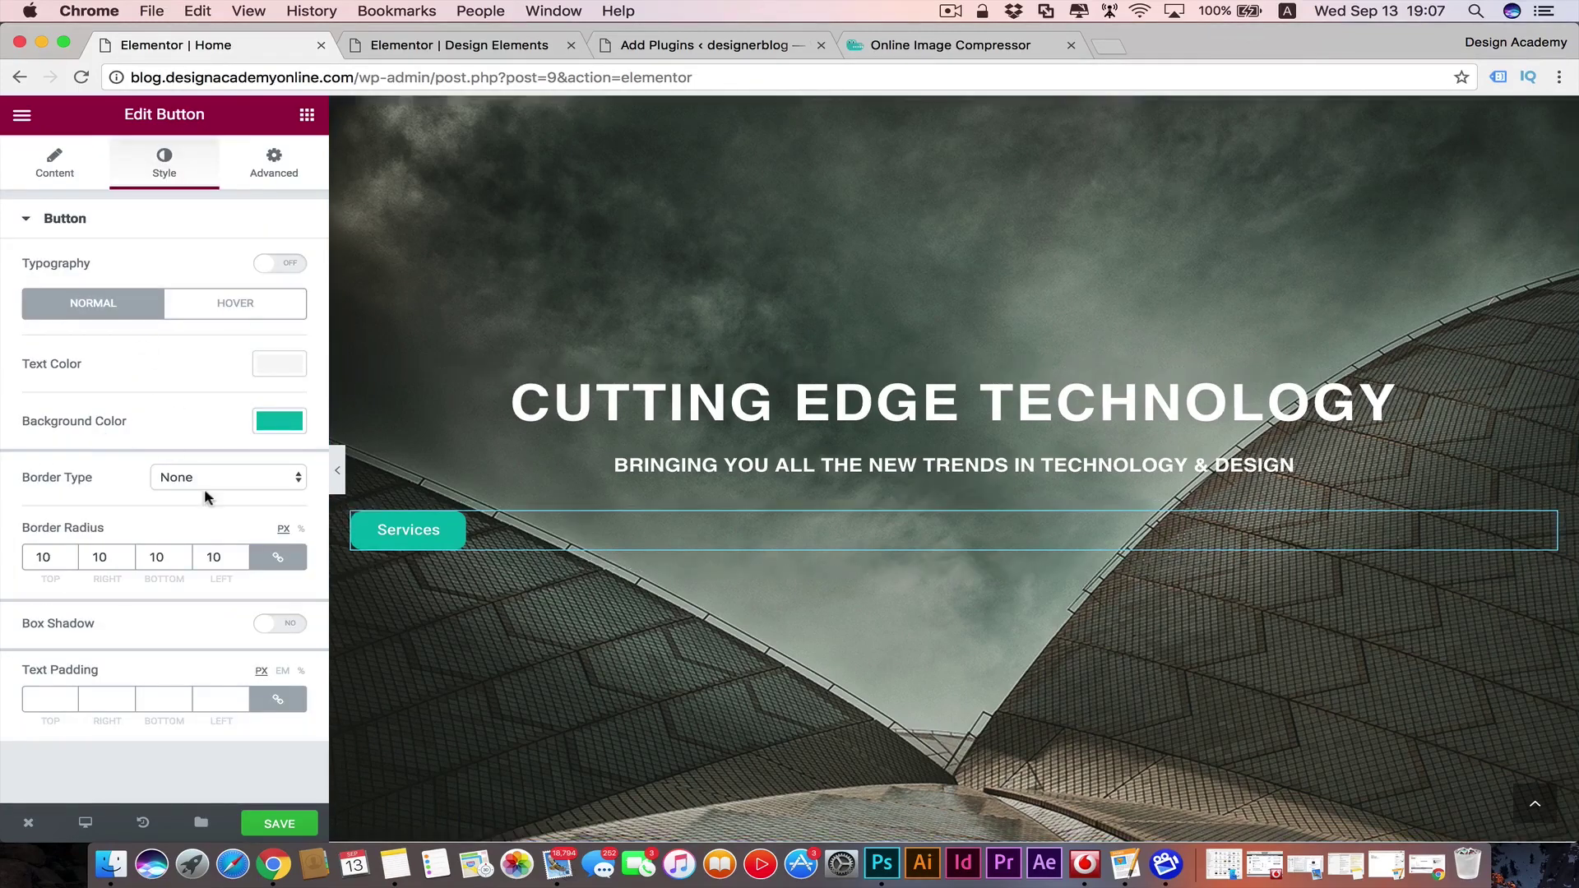
- Duplicate the Services button's column and set the first button's alignment to Right
mouse_move(360, 516)
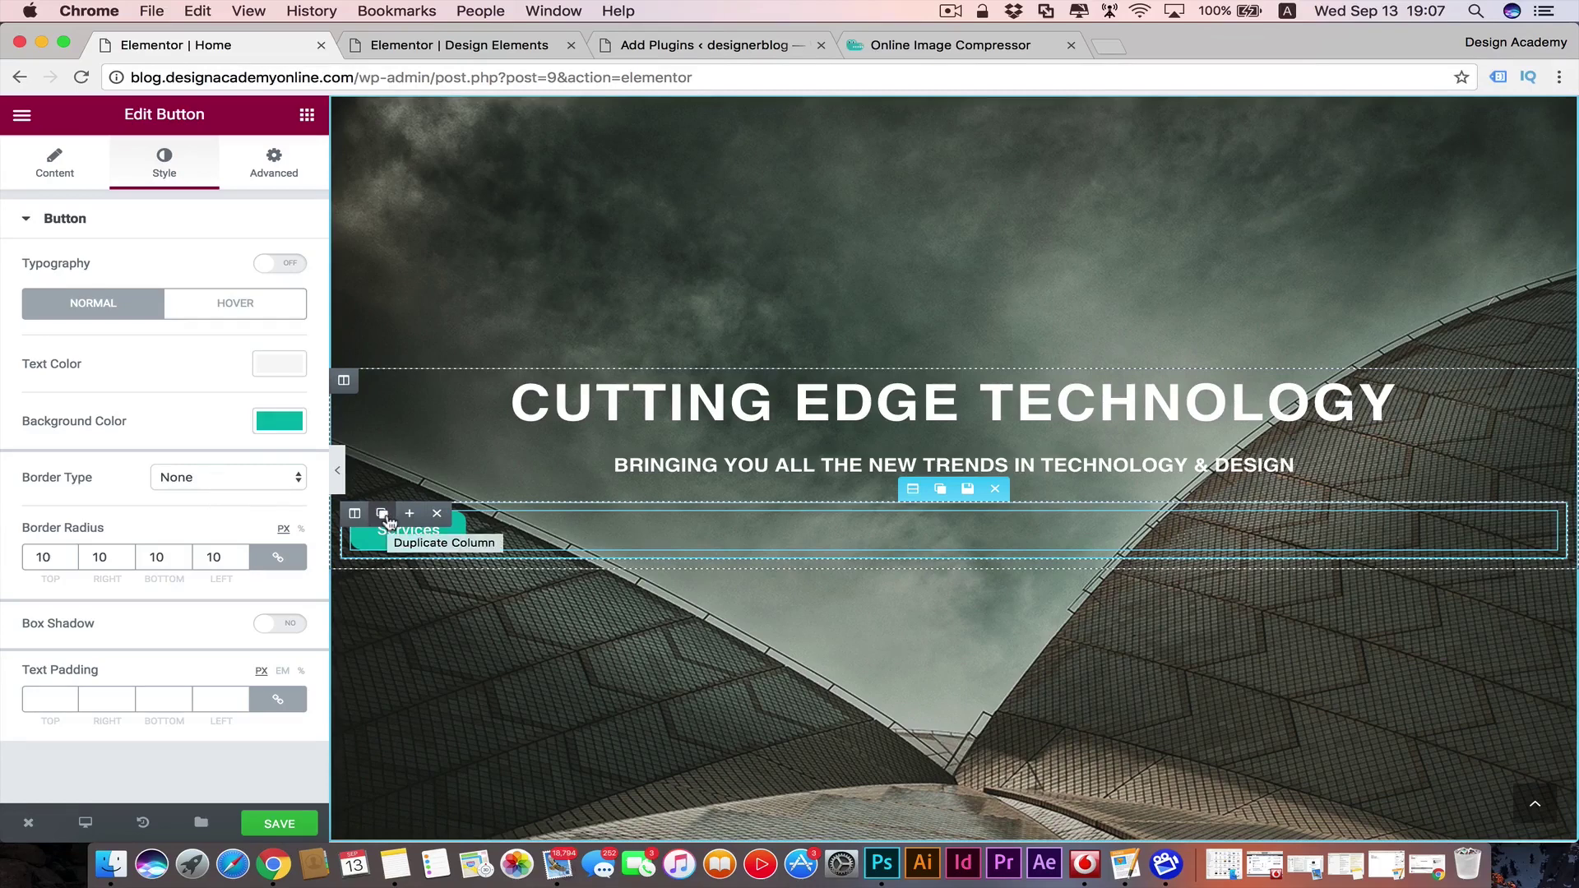
left_click(387, 518)
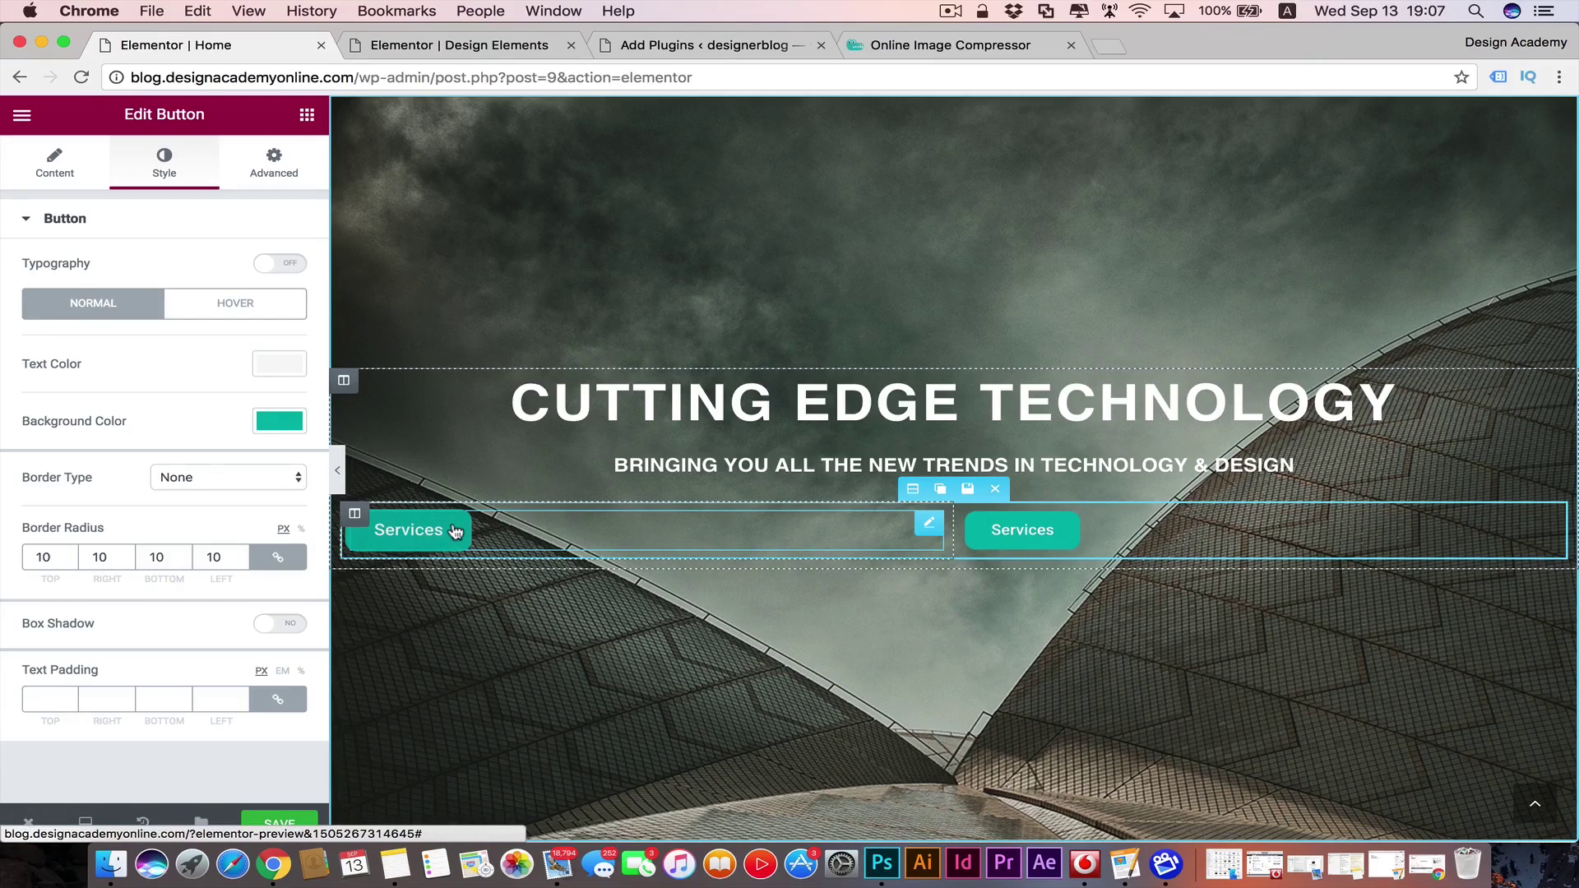
left_click(70, 157)
left_click(207, 493)
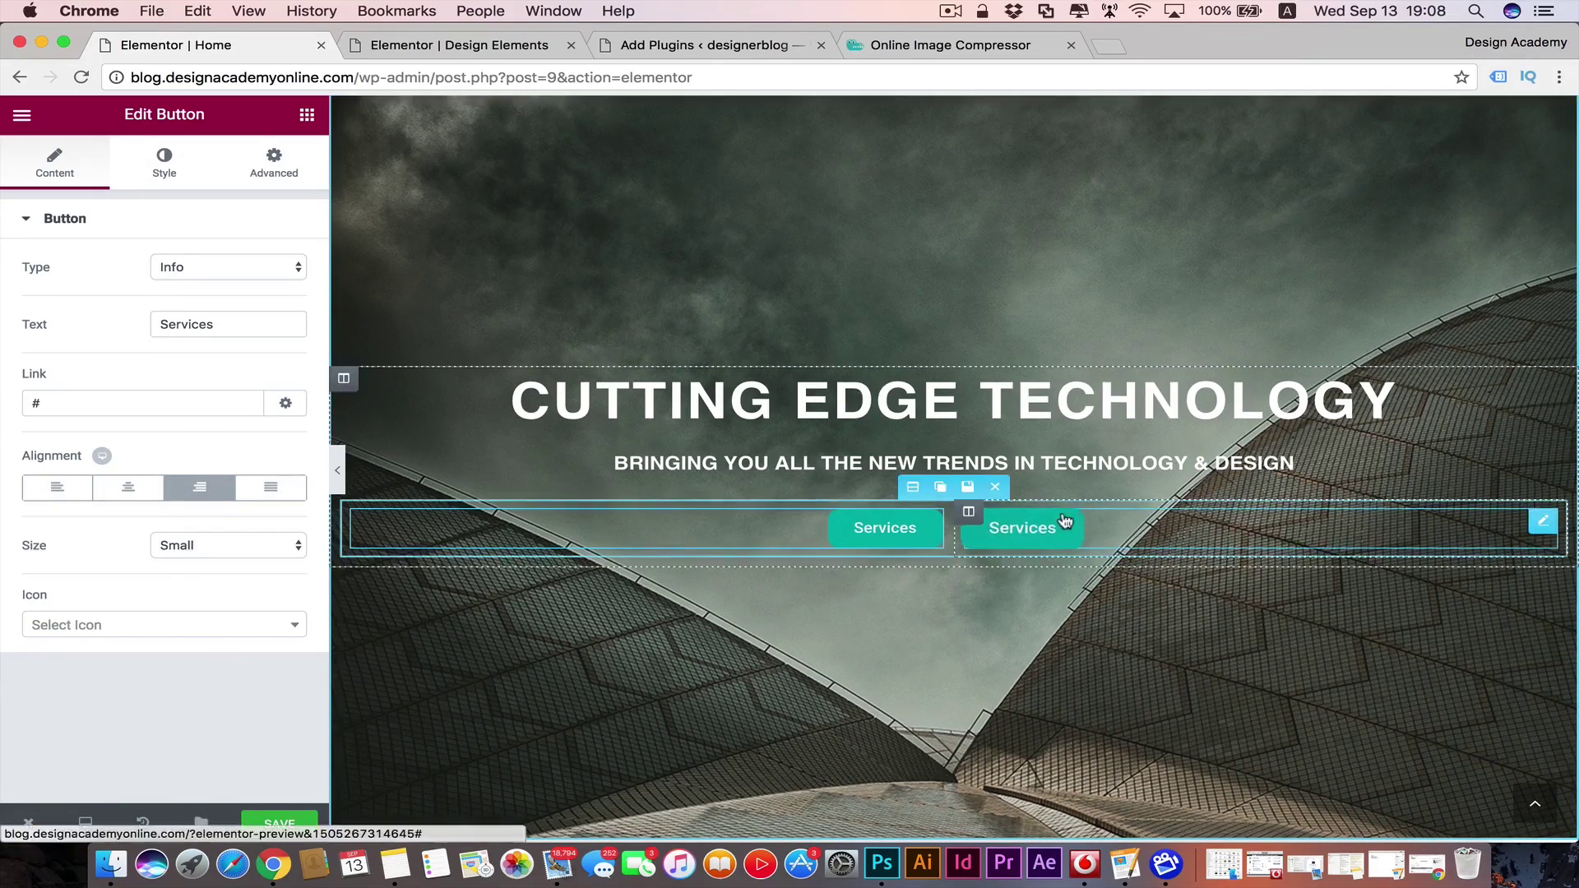
- Give the second Services button a yellow #e2bd00 background
left_click(1059, 525)
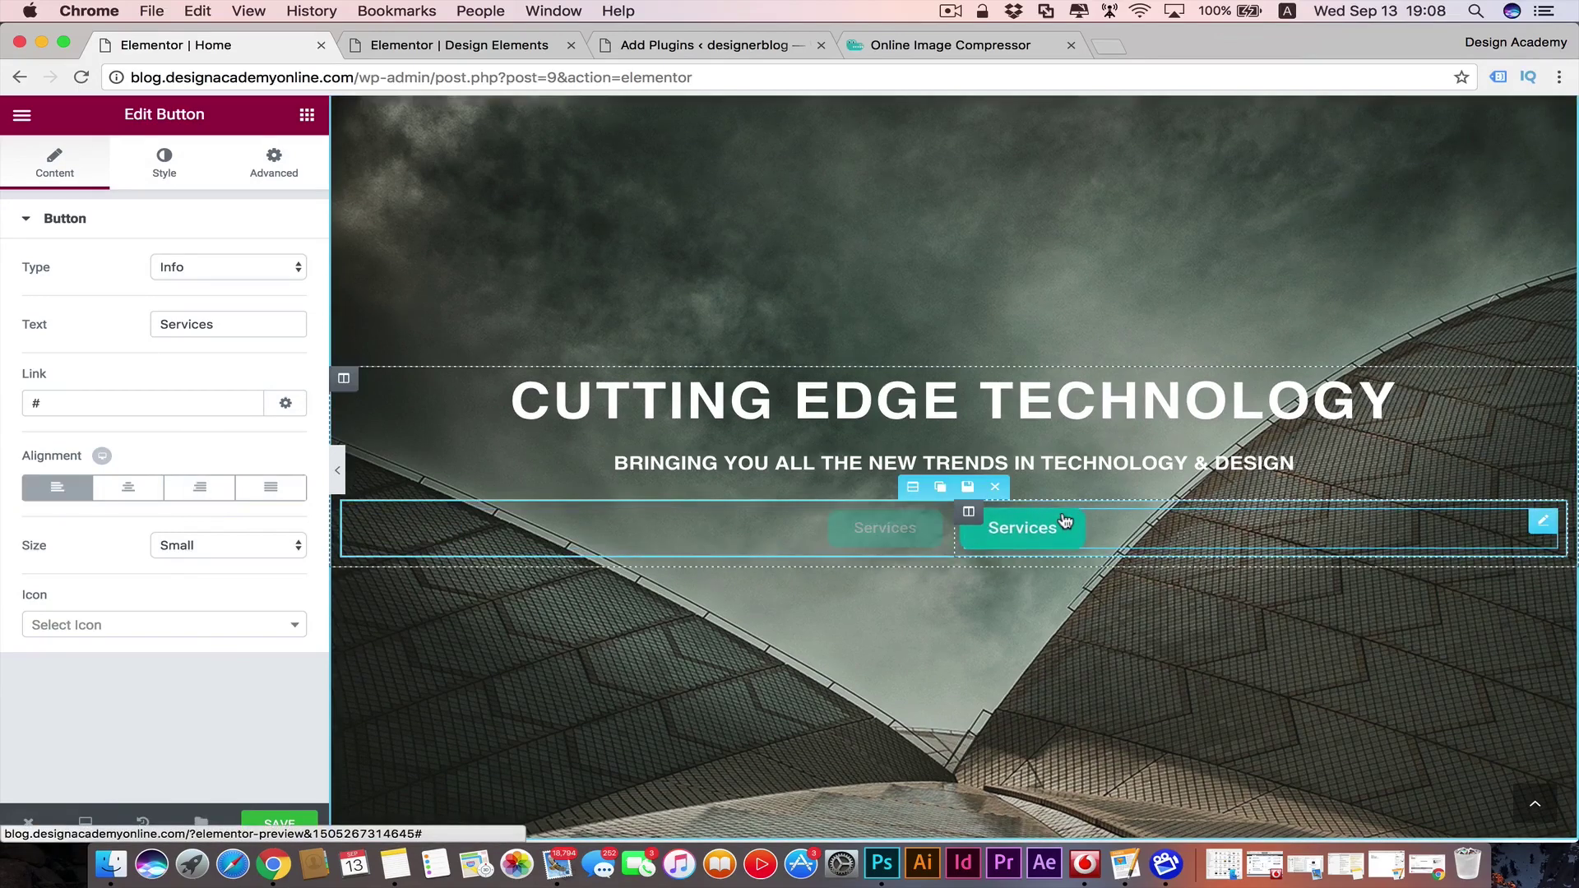
left_click(163, 174)
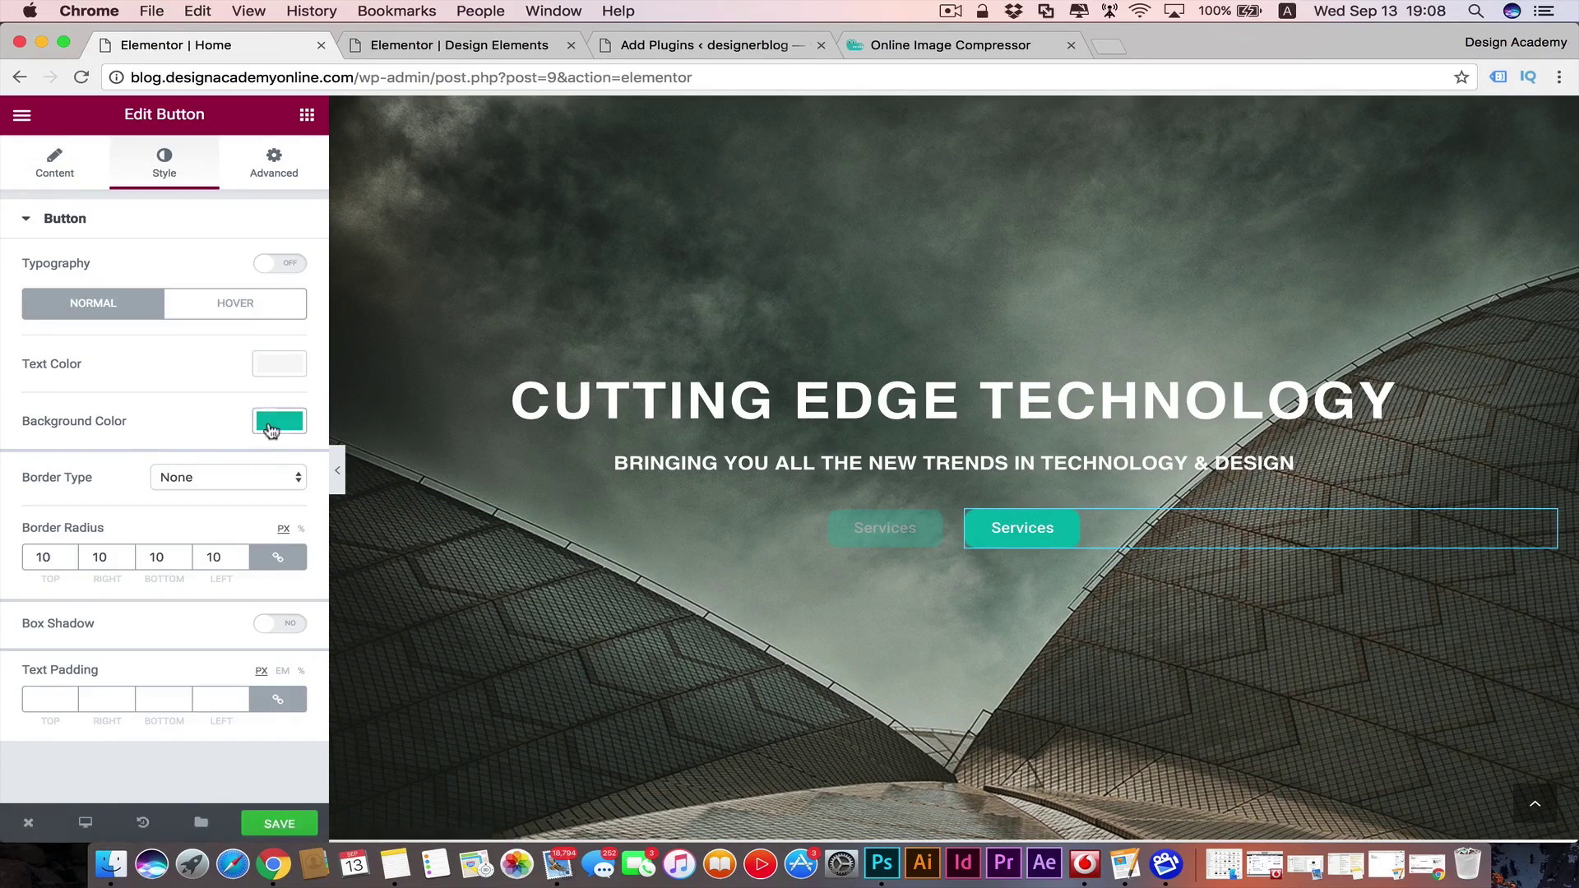
left_click(272, 424)
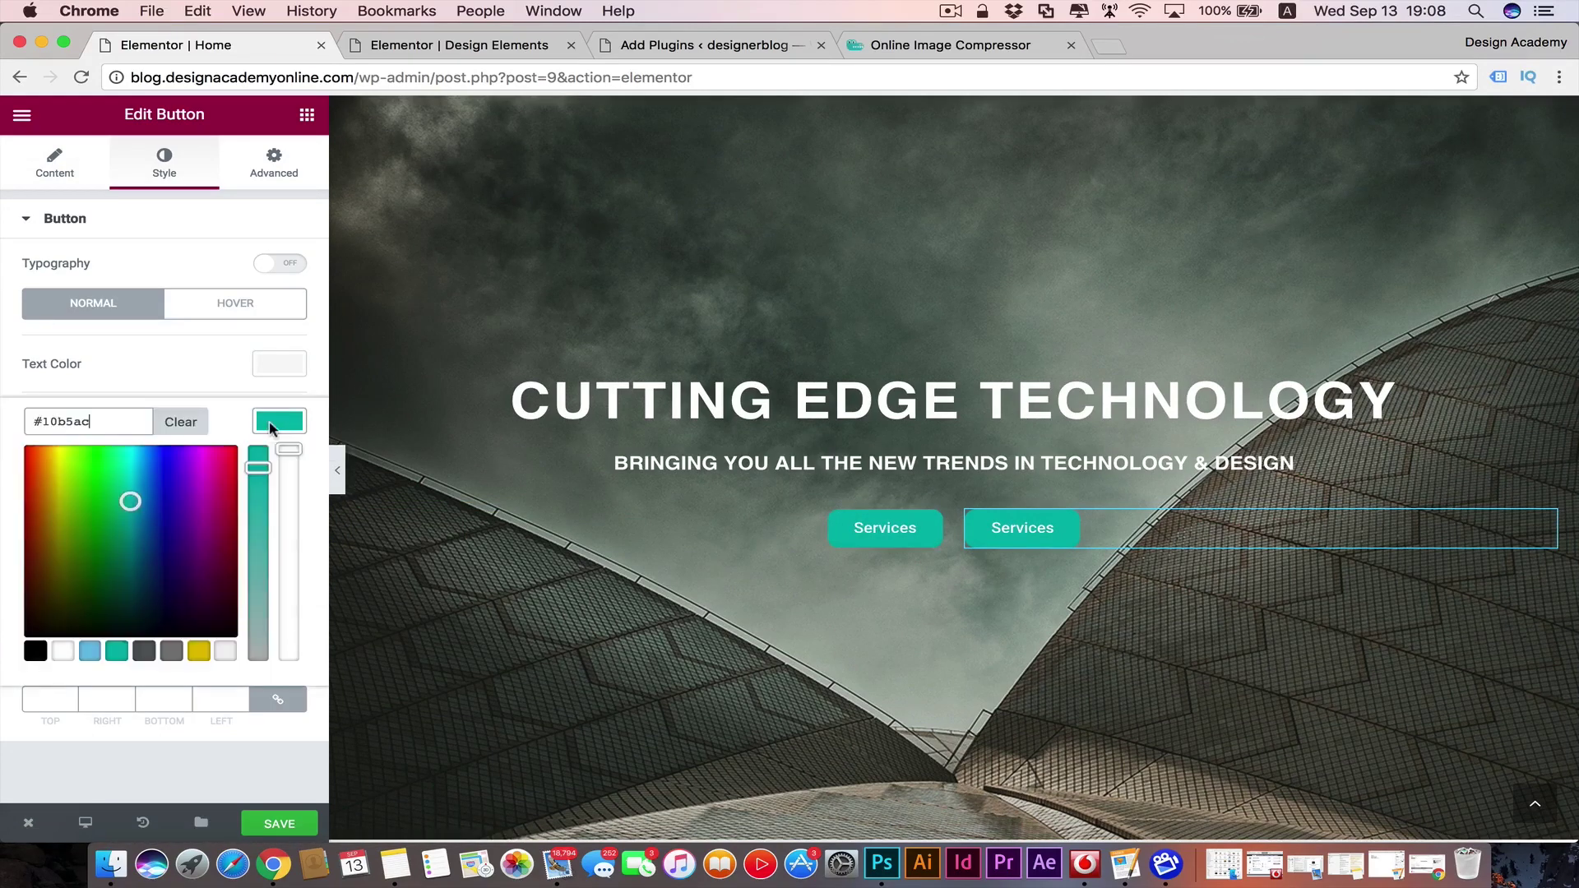
left_click(202, 656)
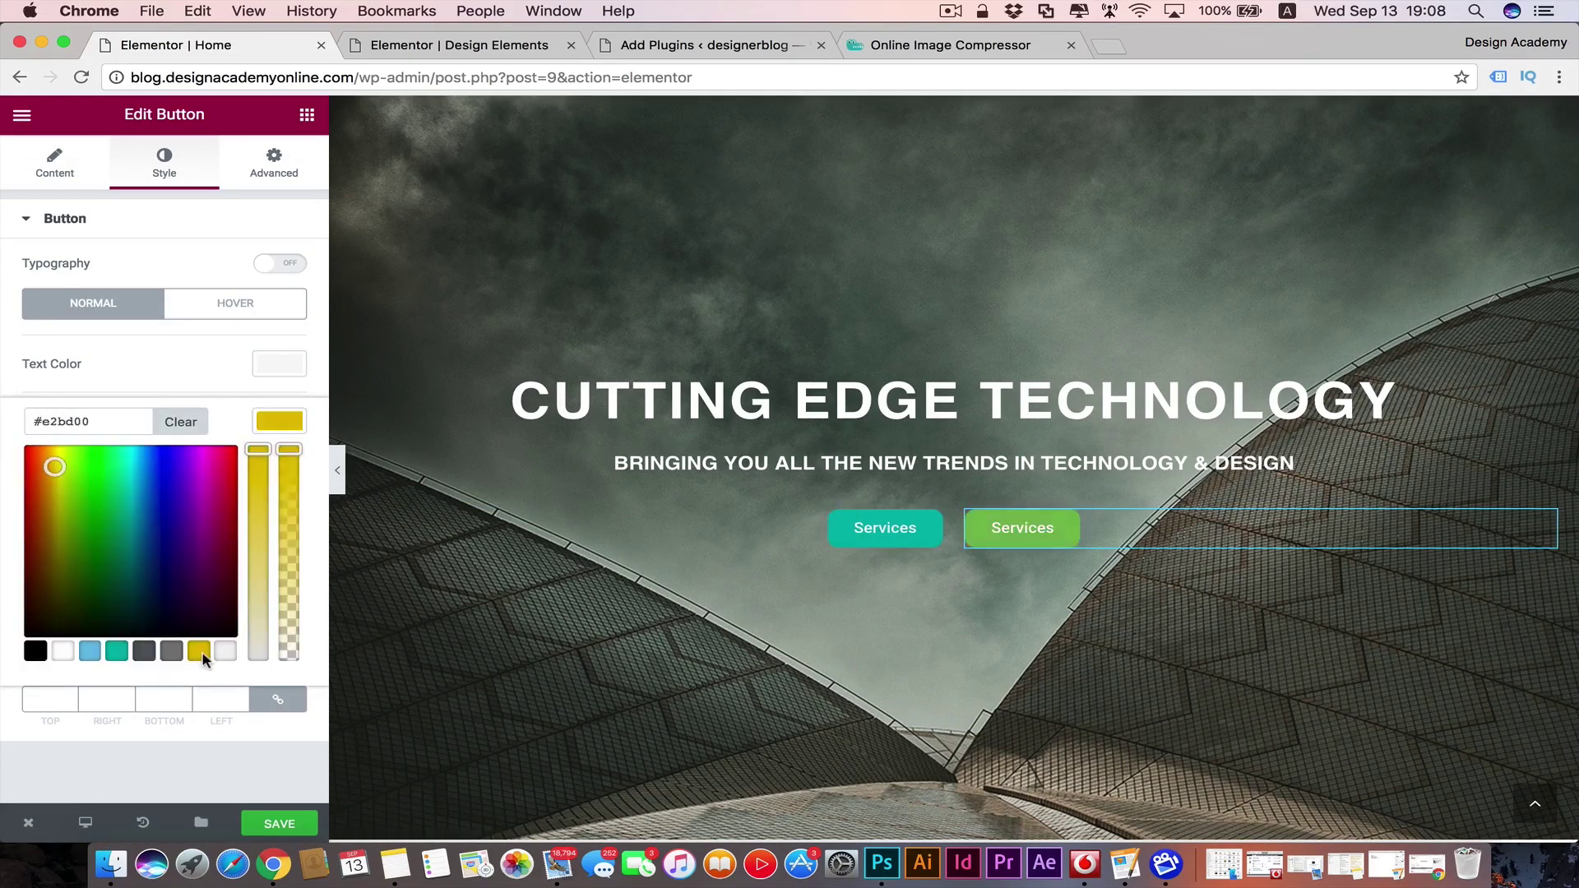
left_click(292, 424)
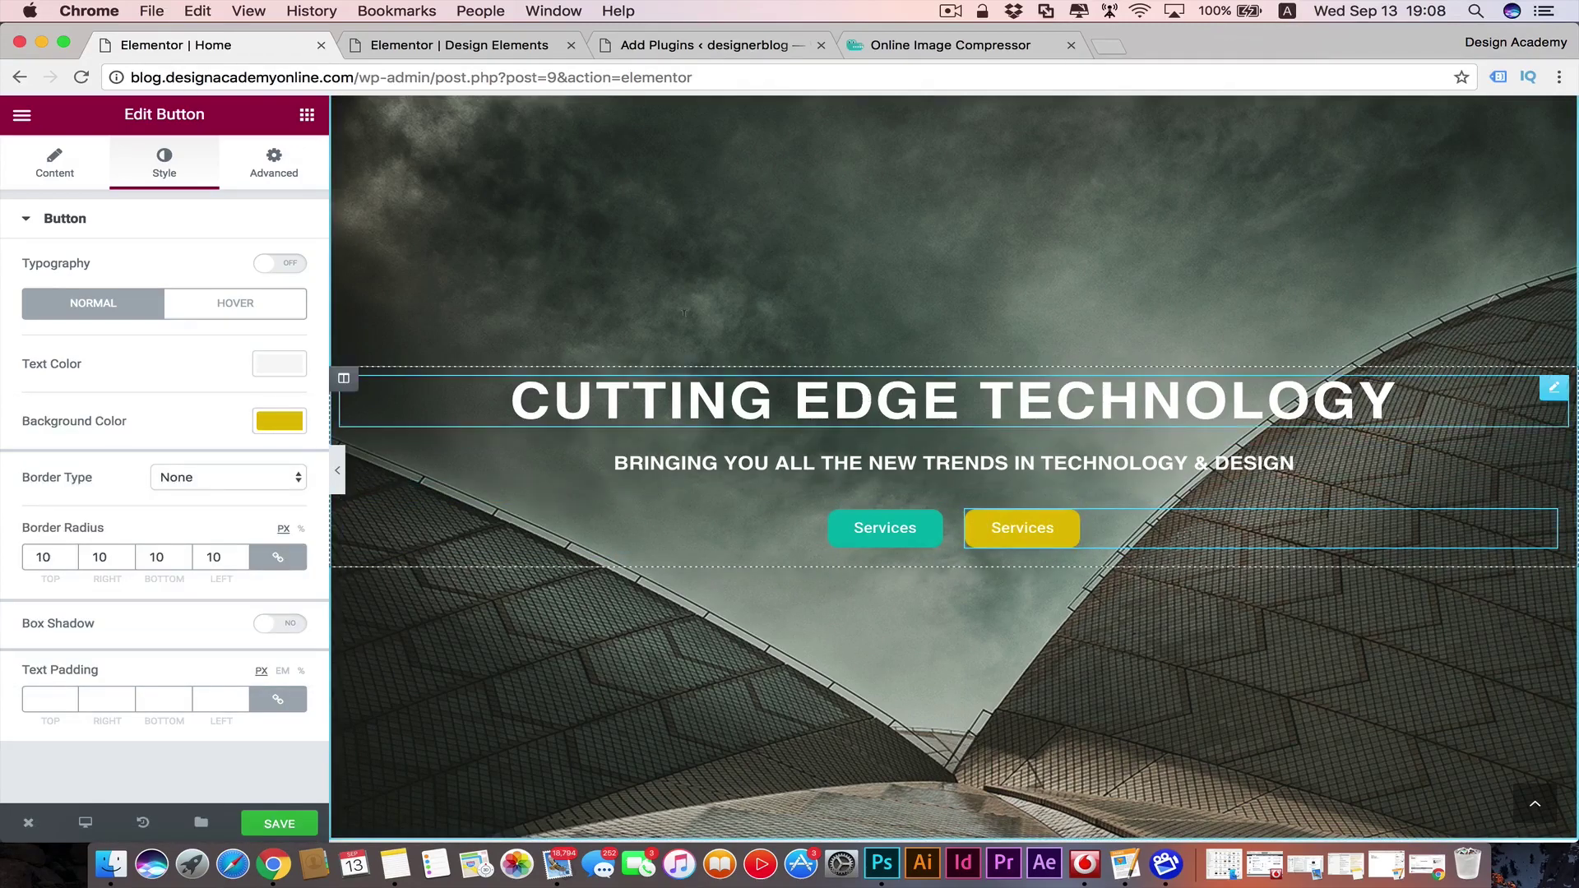
- Make the second button's hover background yellow #e2bd00 as well
left_click(210, 306)
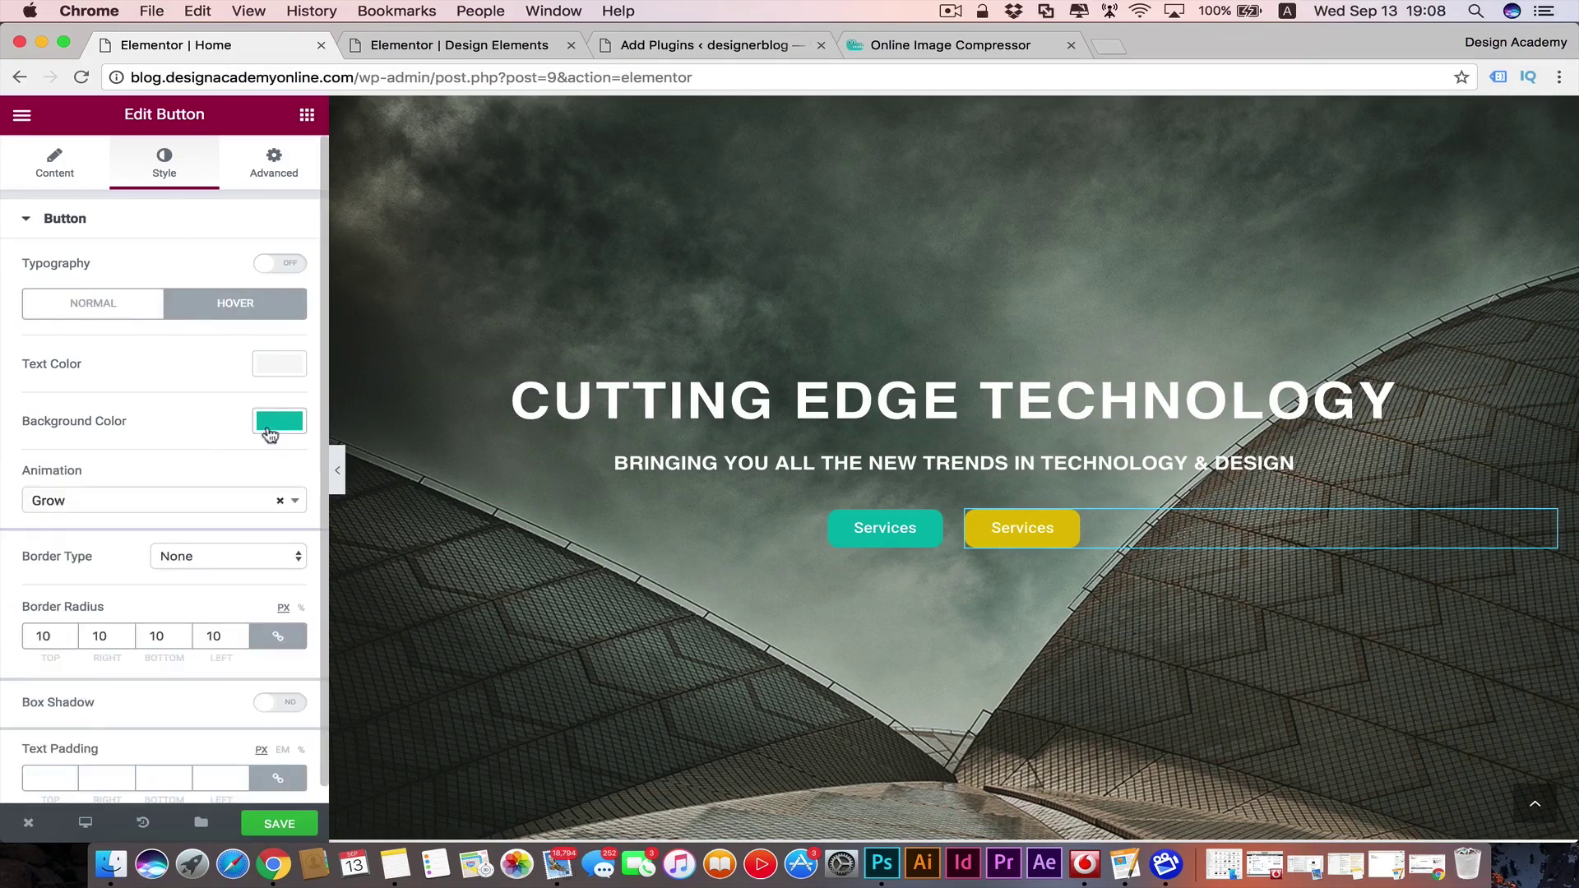
left_click(268, 429)
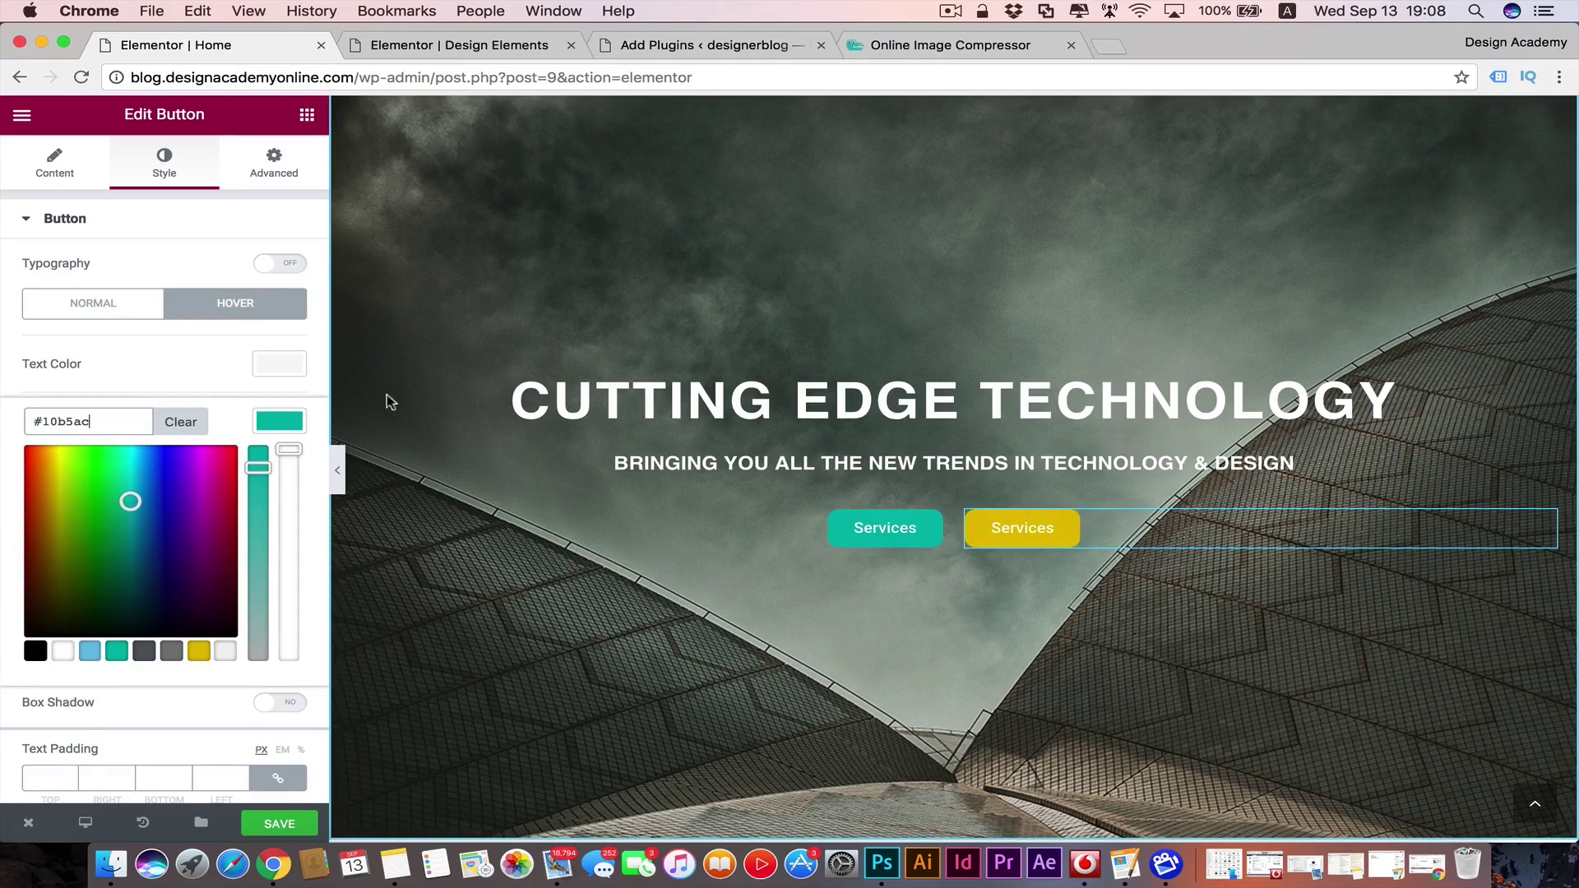
left_click(200, 652)
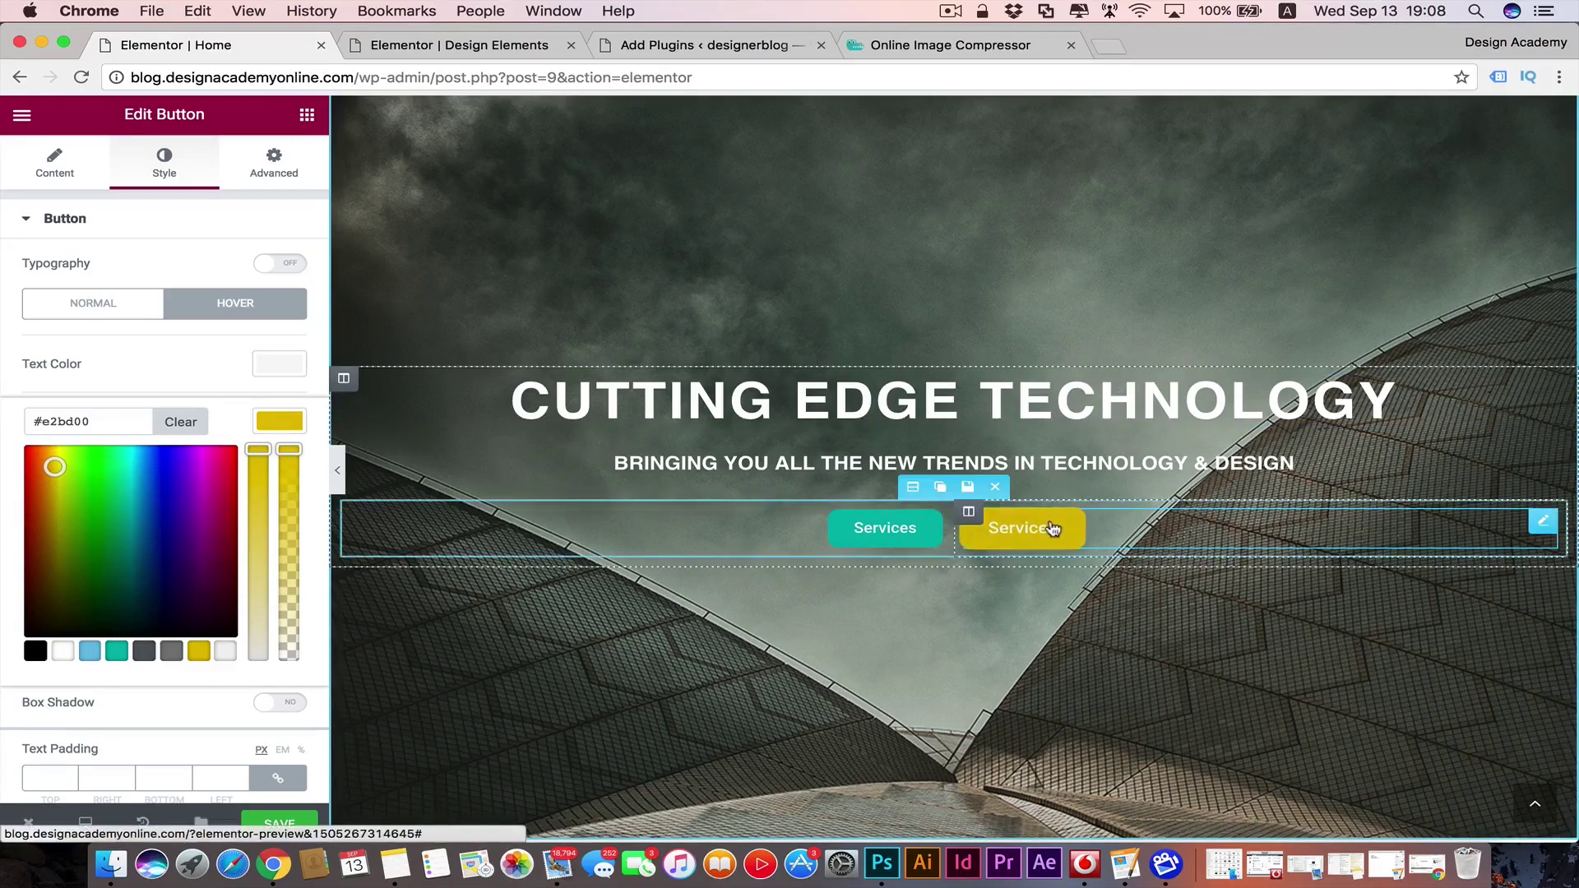
left_click(285, 424)
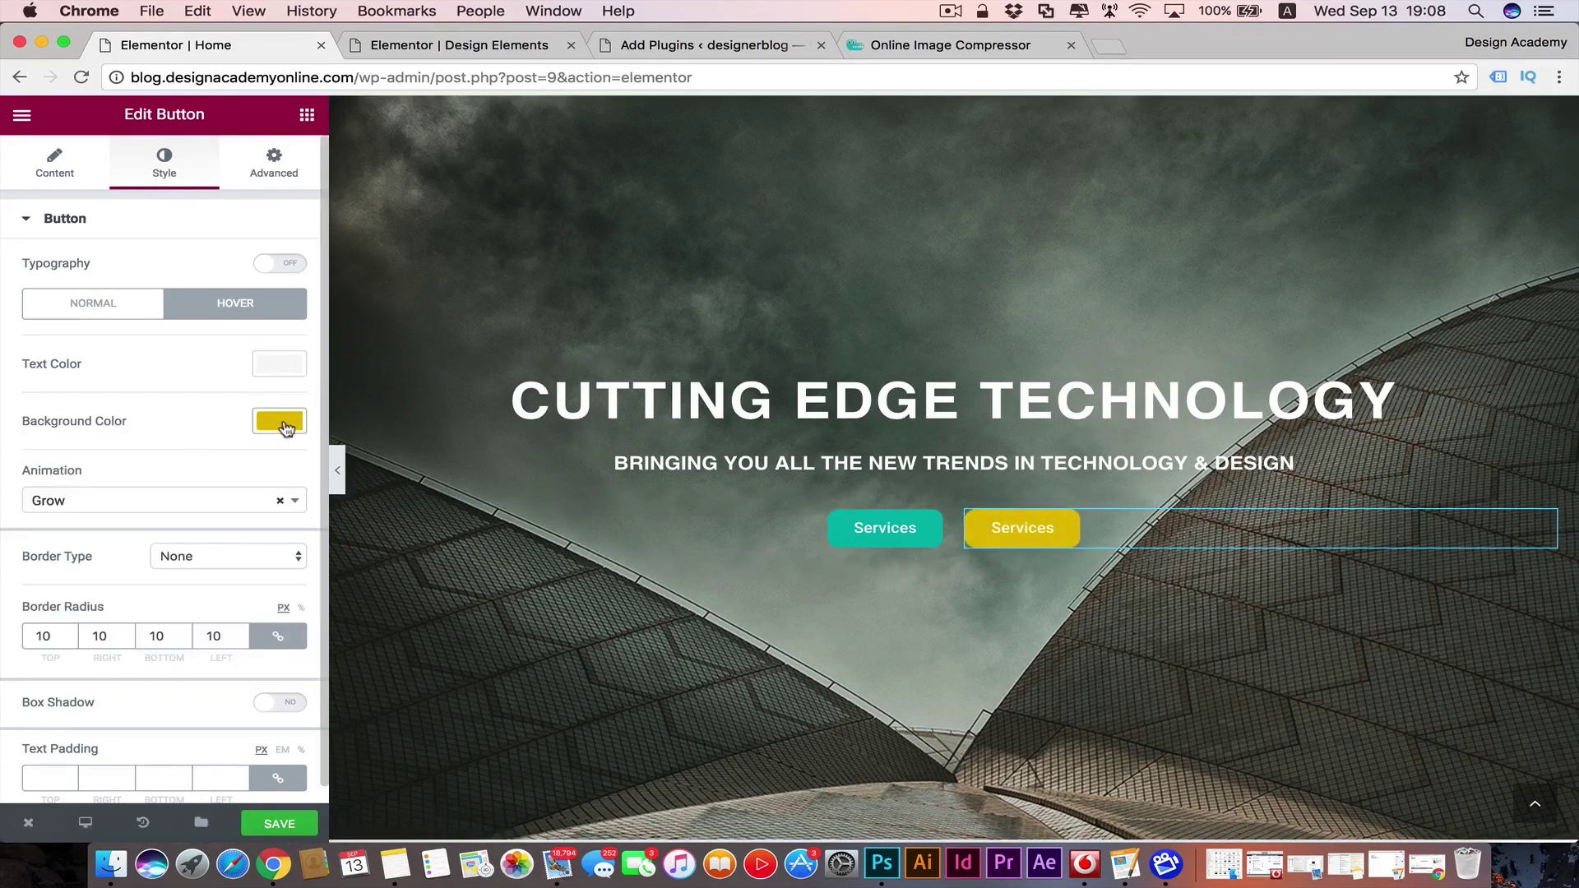
left_click(93, 303)
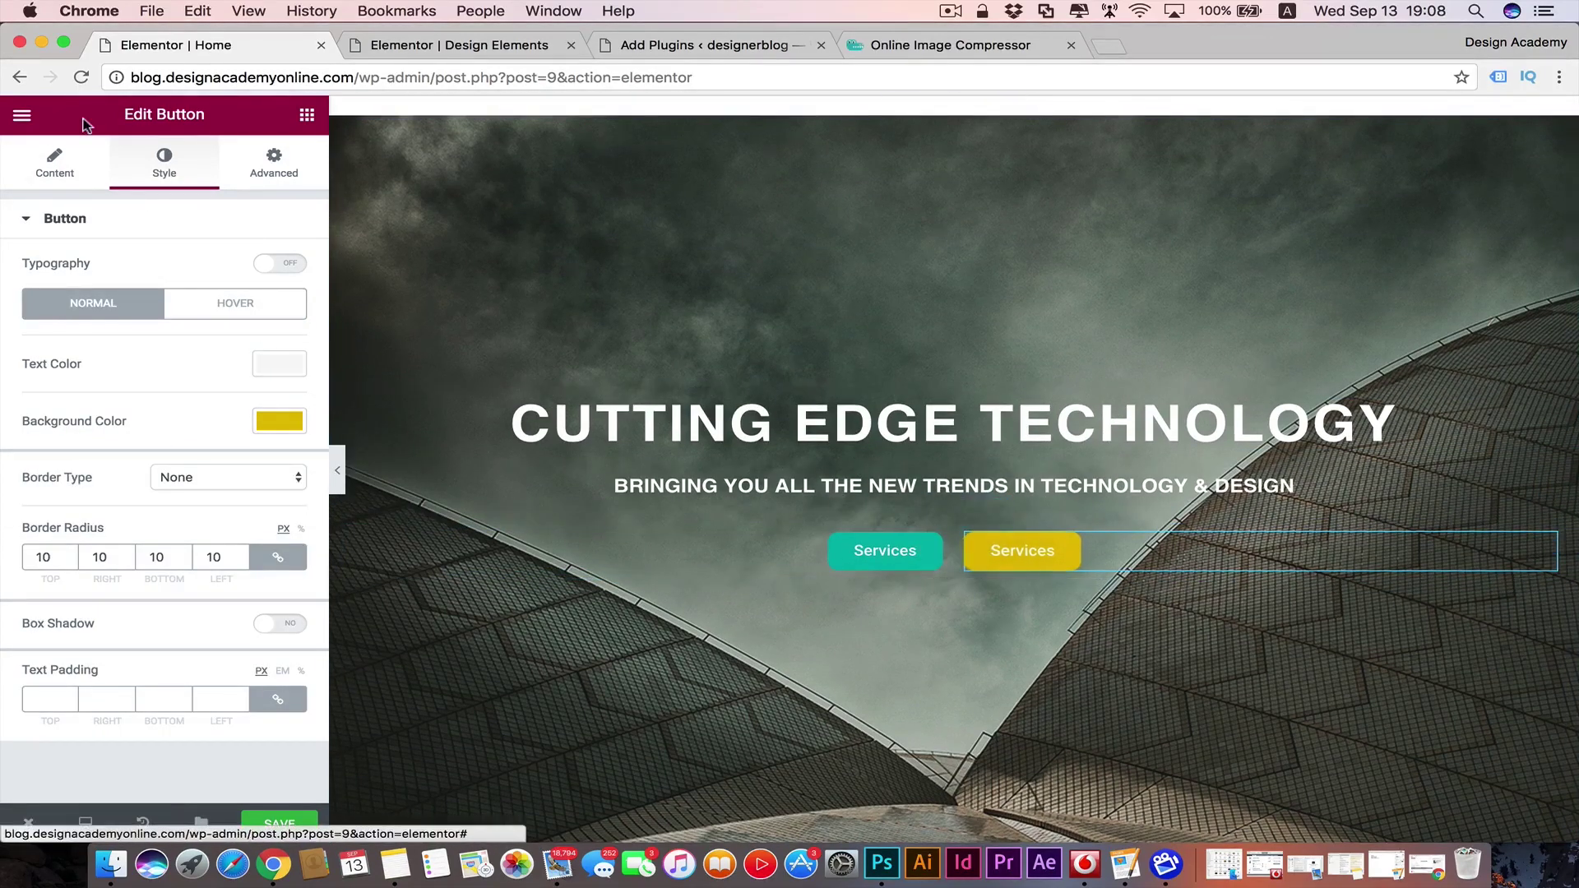
- Change the second button's text from 'Services' to 'New Trends'
left_click(69, 170)
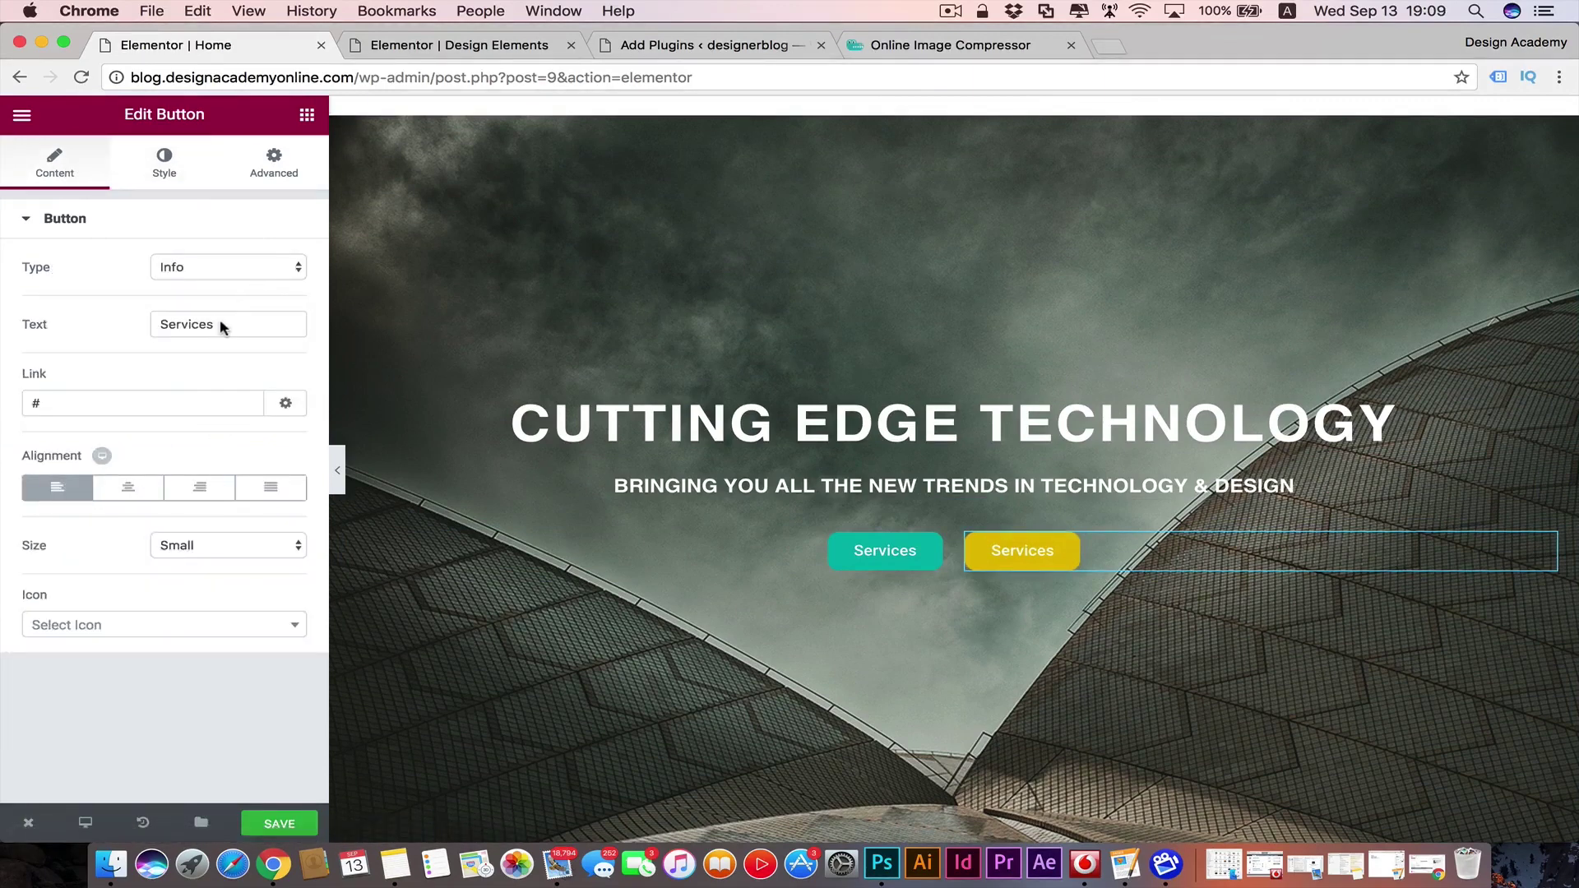
left_click_drag(223, 328, 123, 327)
type("Ne")
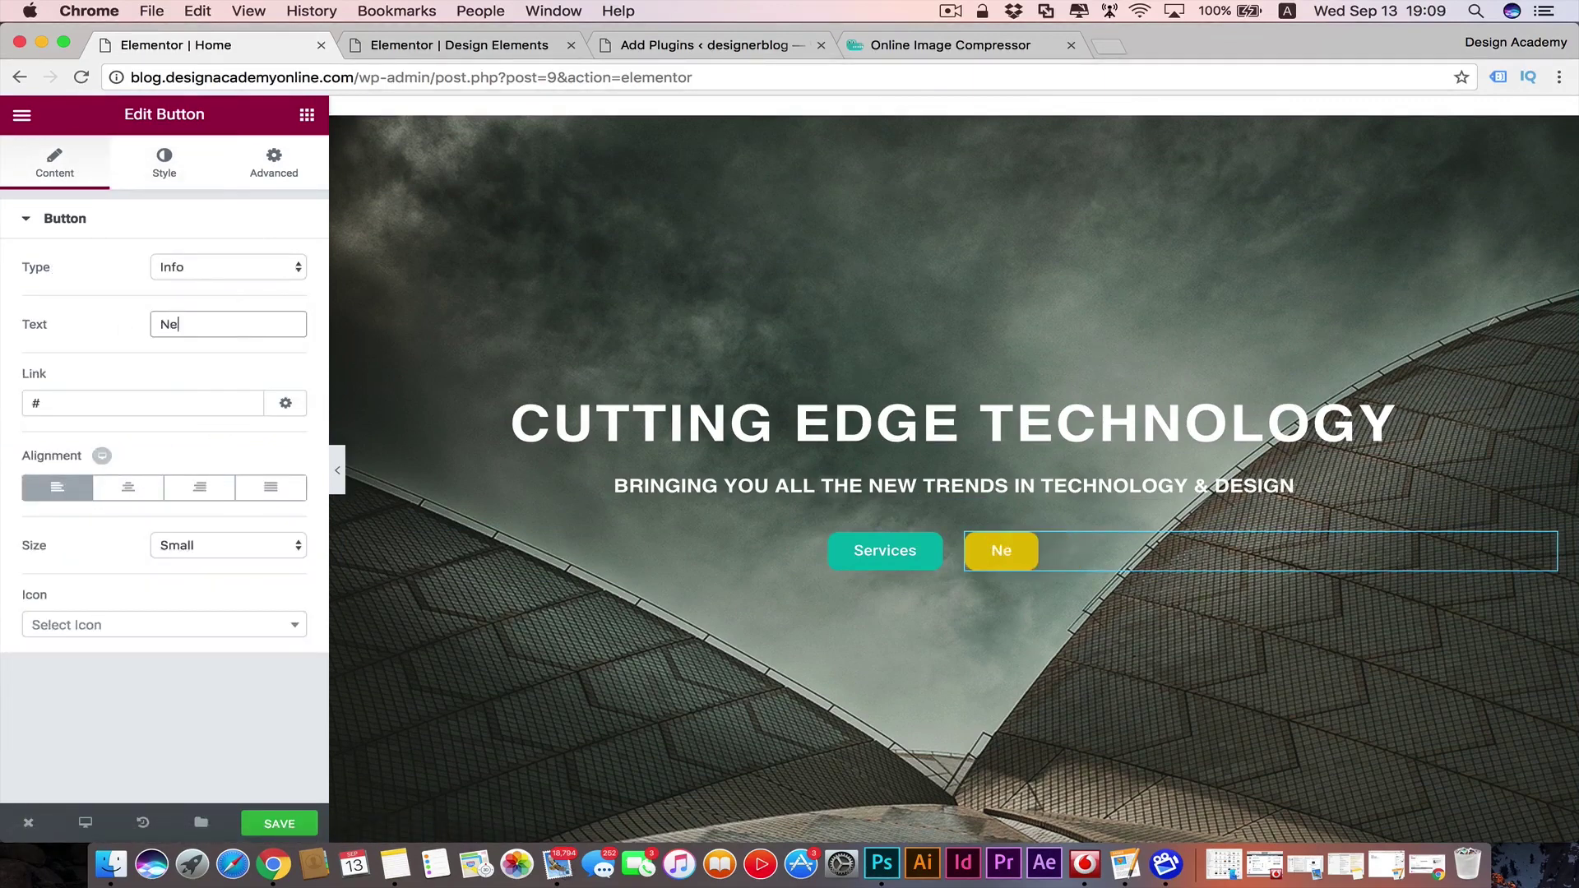
type("w Trends")
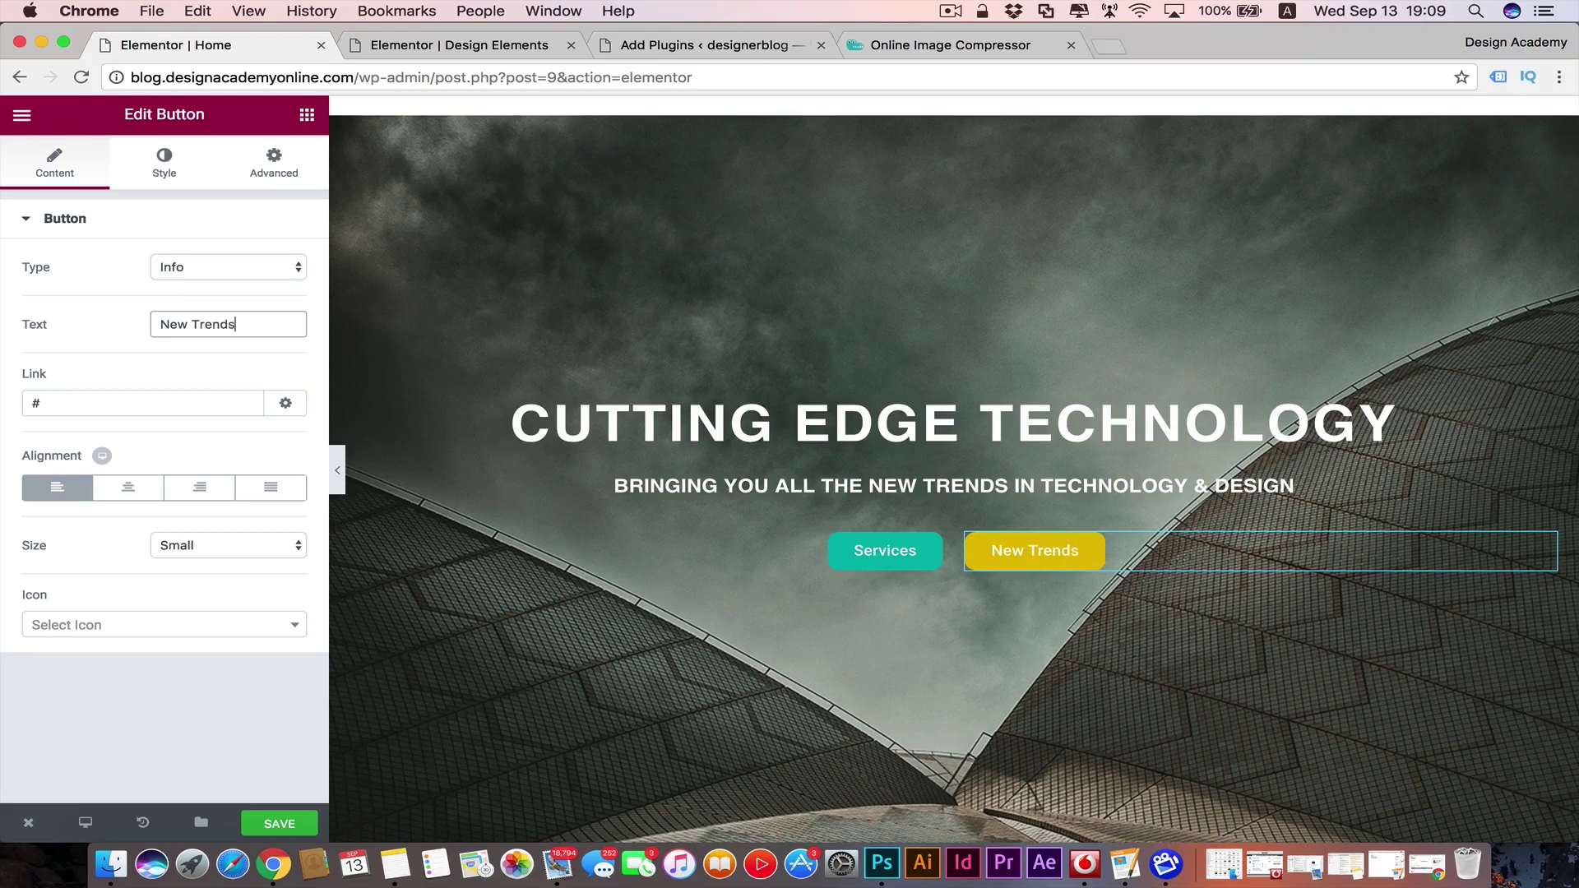
left_click(120, 406)
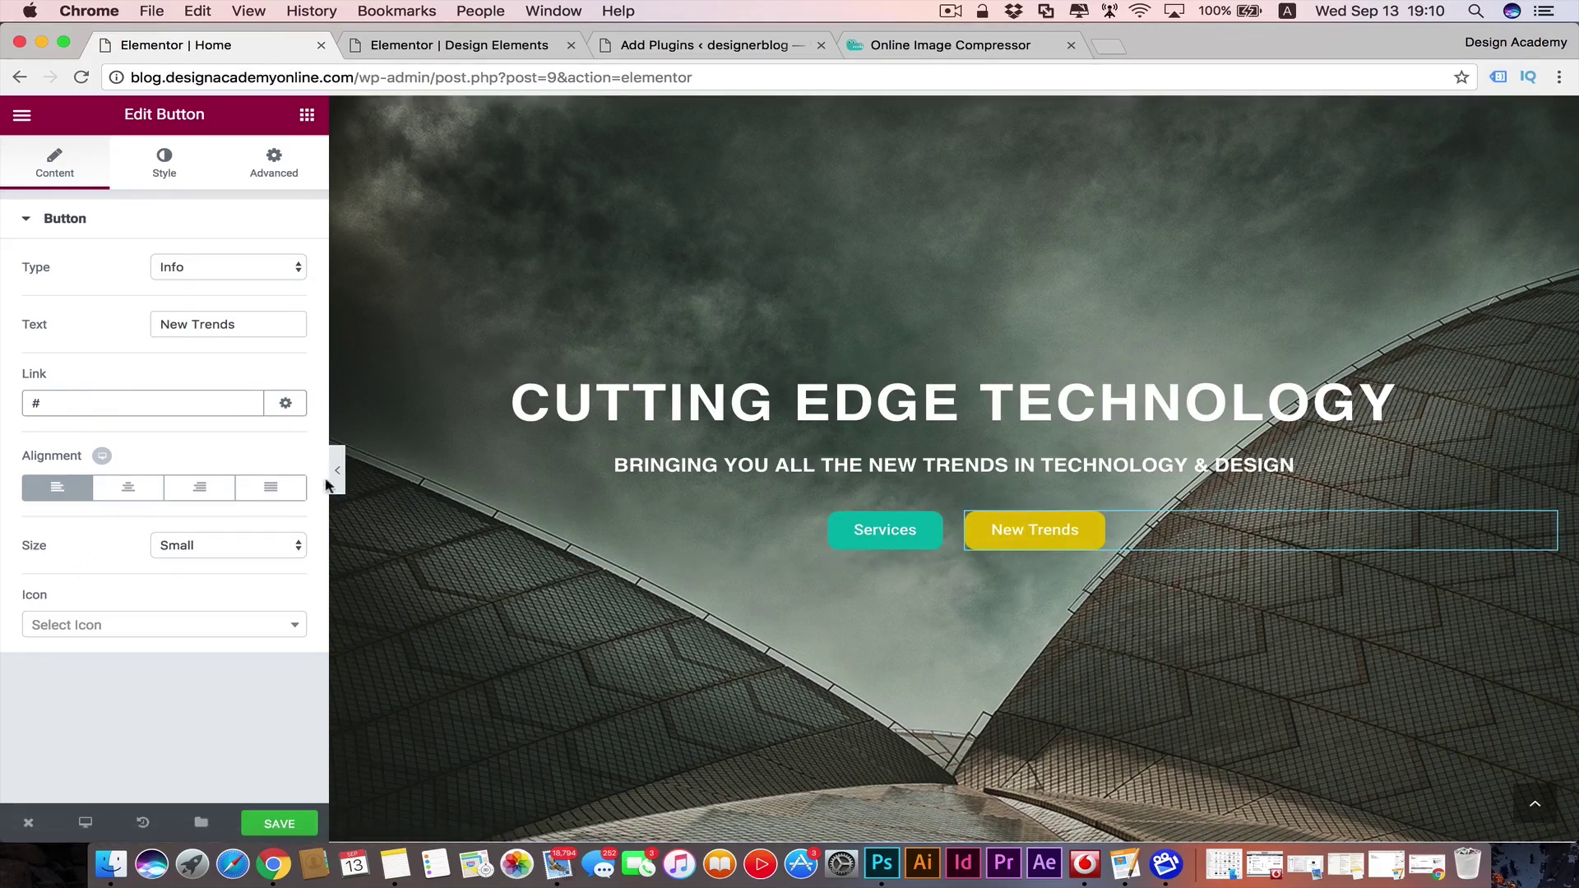
left_click(337, 473)
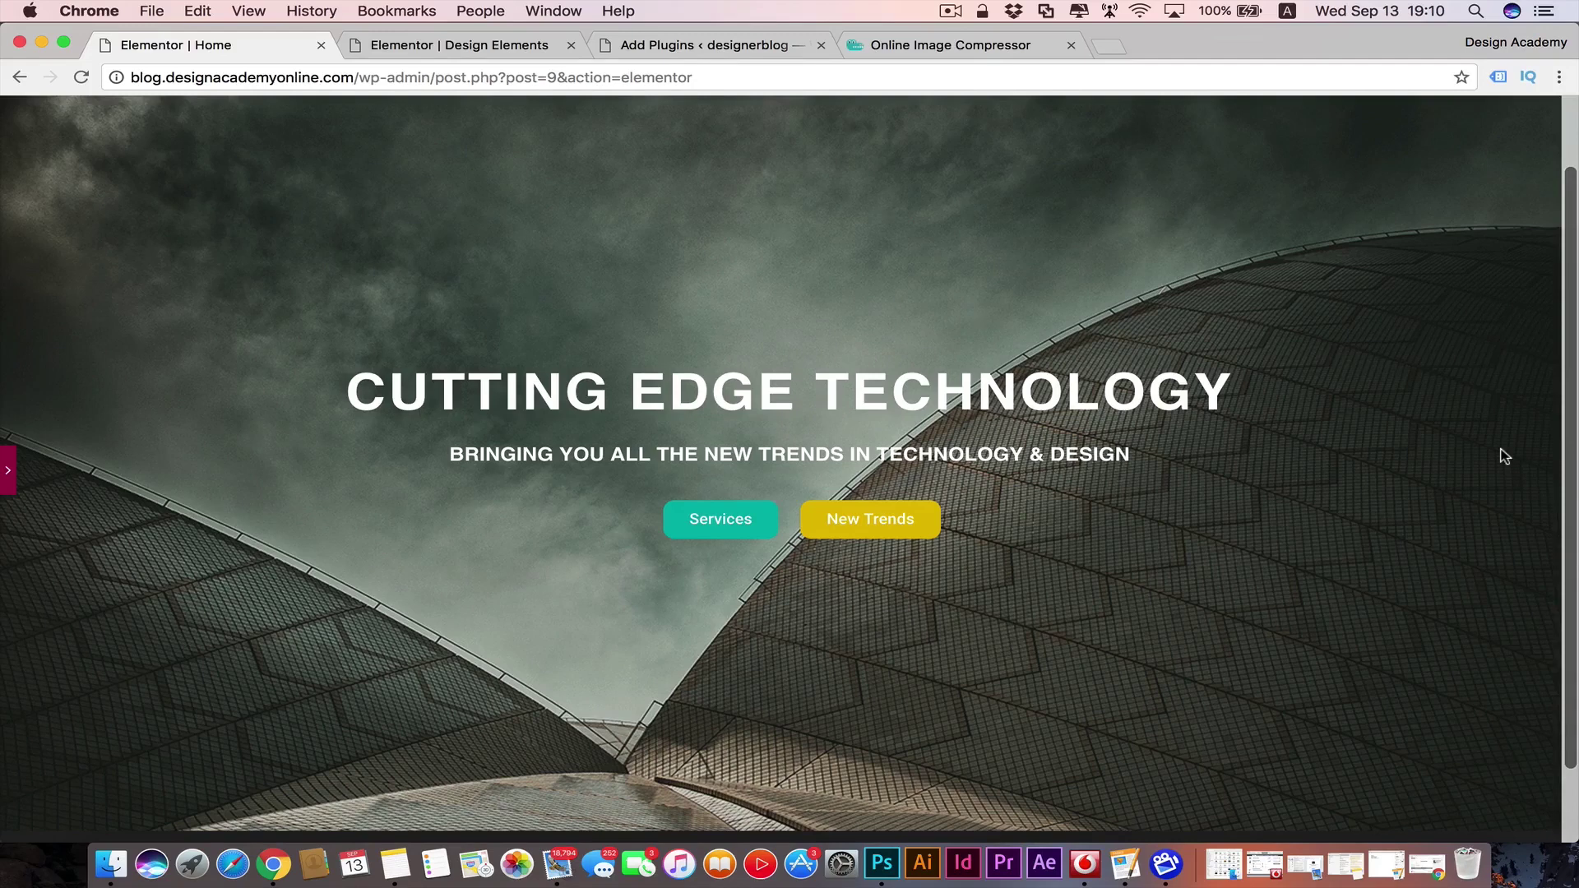
scroll(1505, 457, "up", 1)
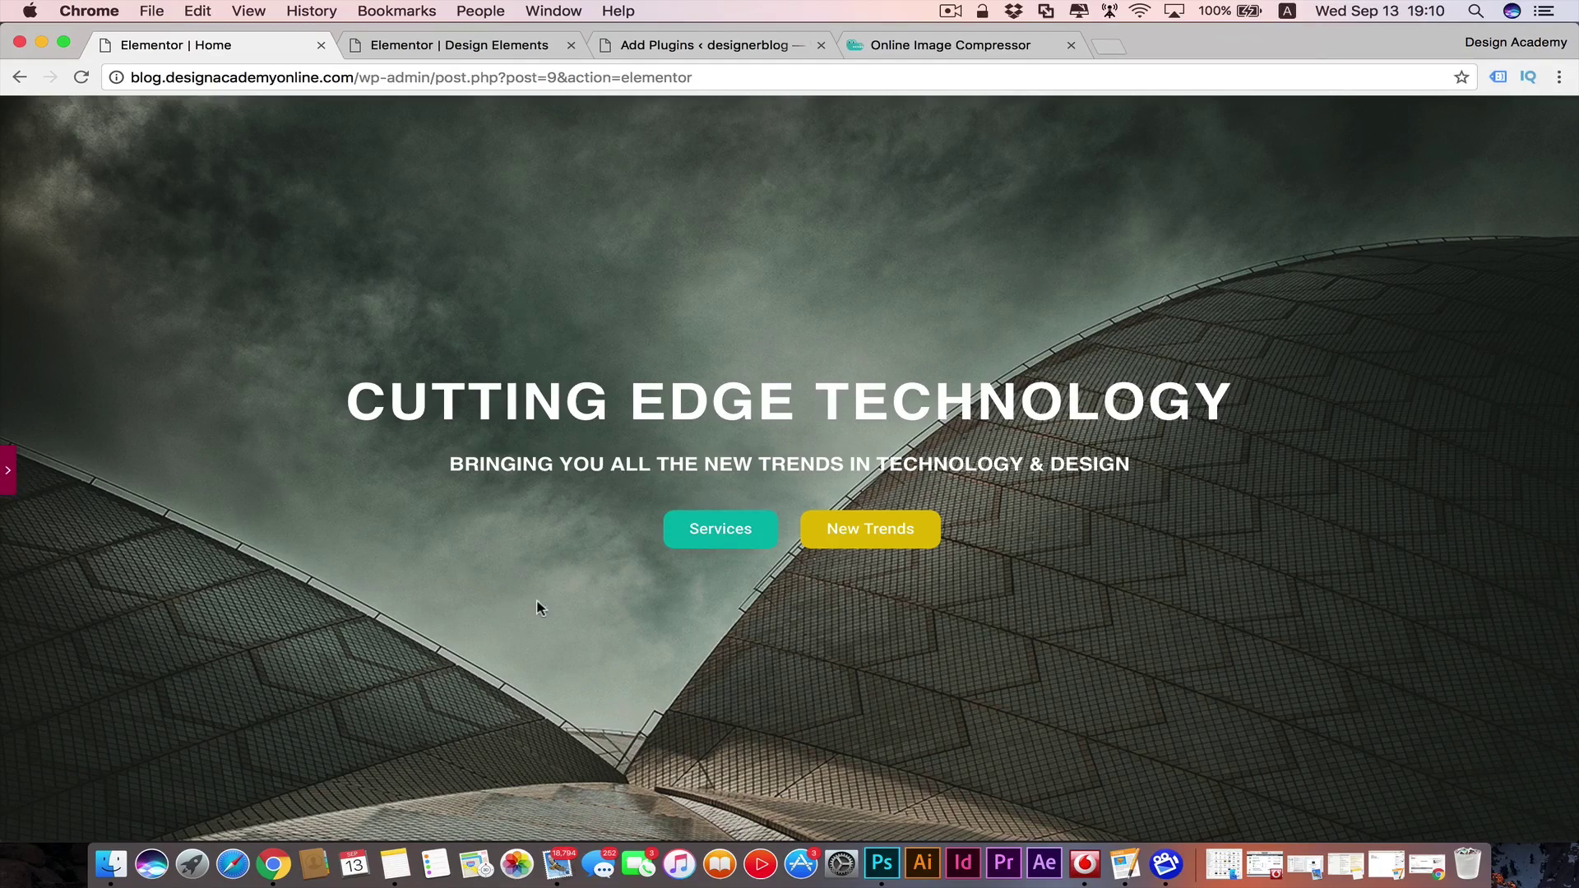
left_click(12, 471)
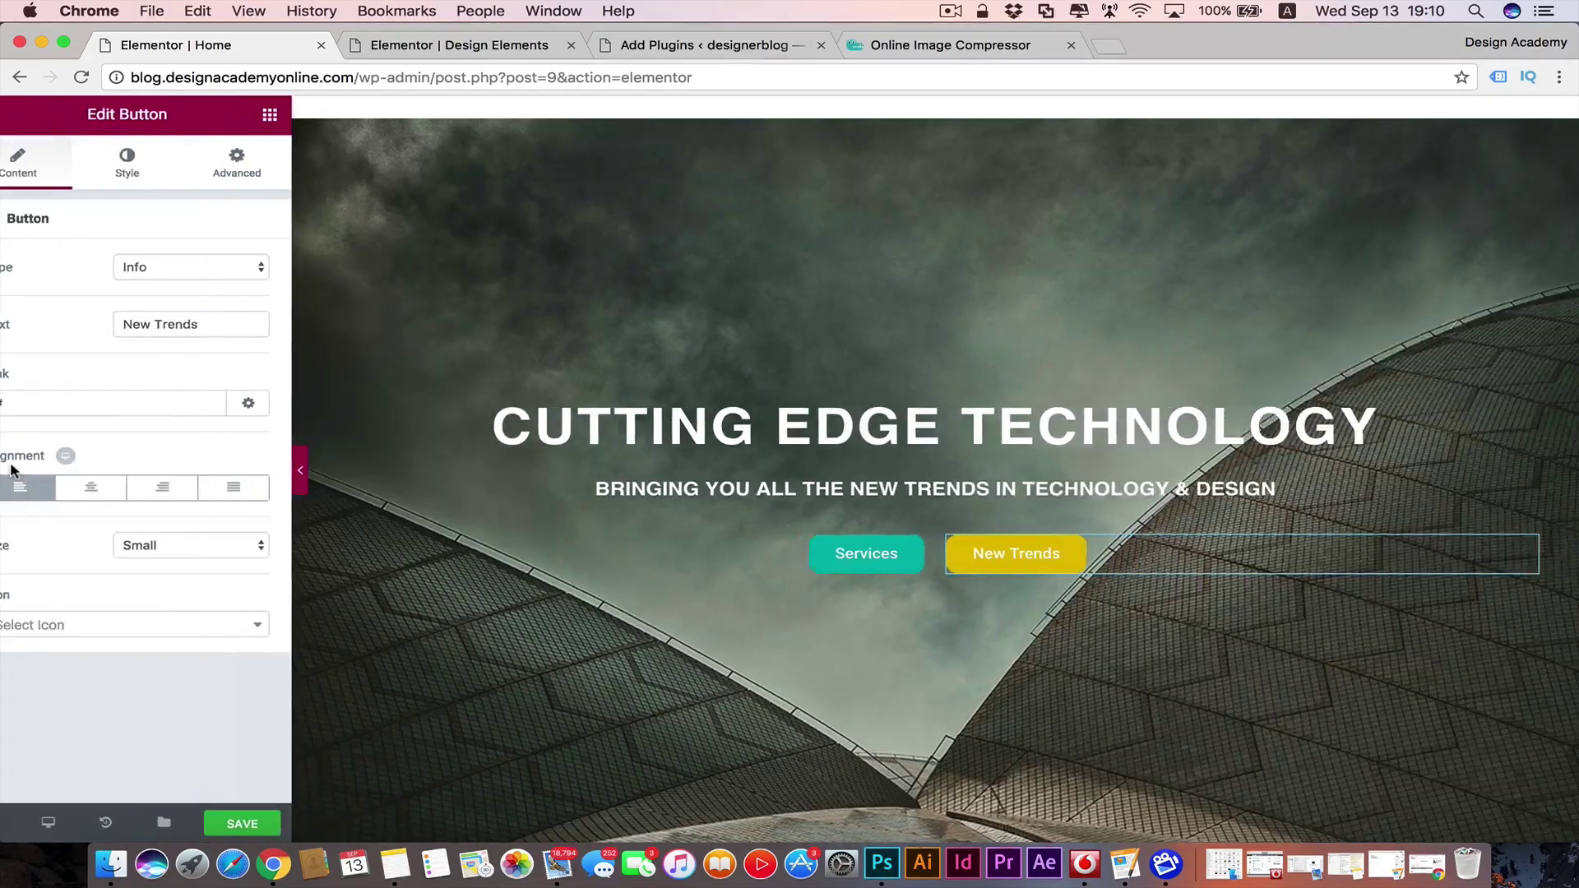